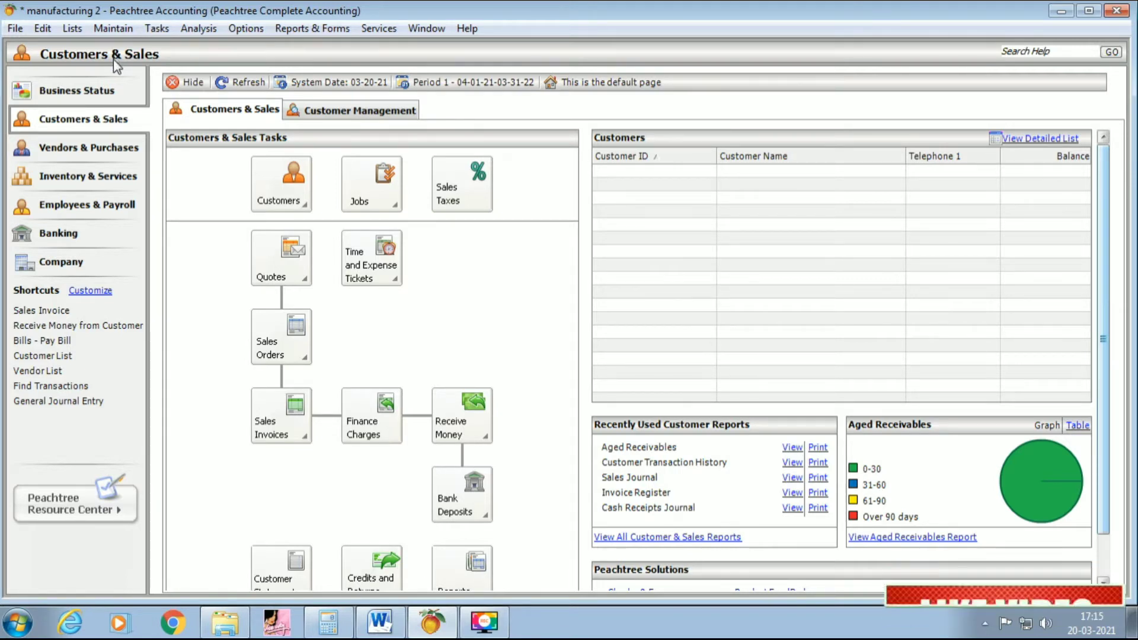
- Add account 1 to the chart of accounts with description Capital and type Equity-Retained Earnings, and save it
click(112, 28)
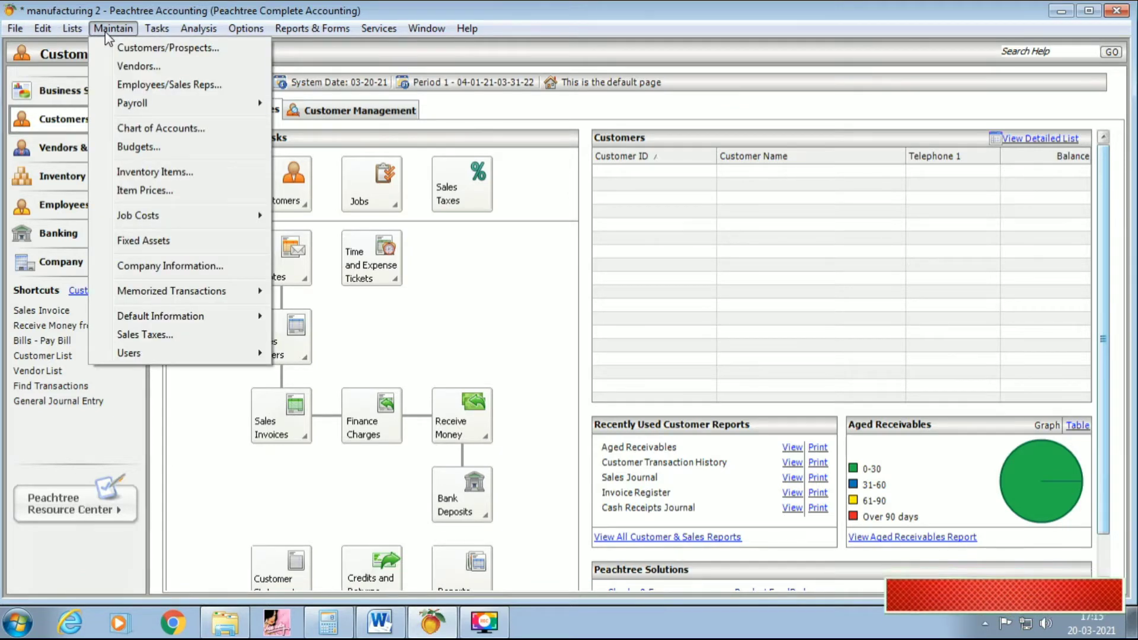
click(189, 129)
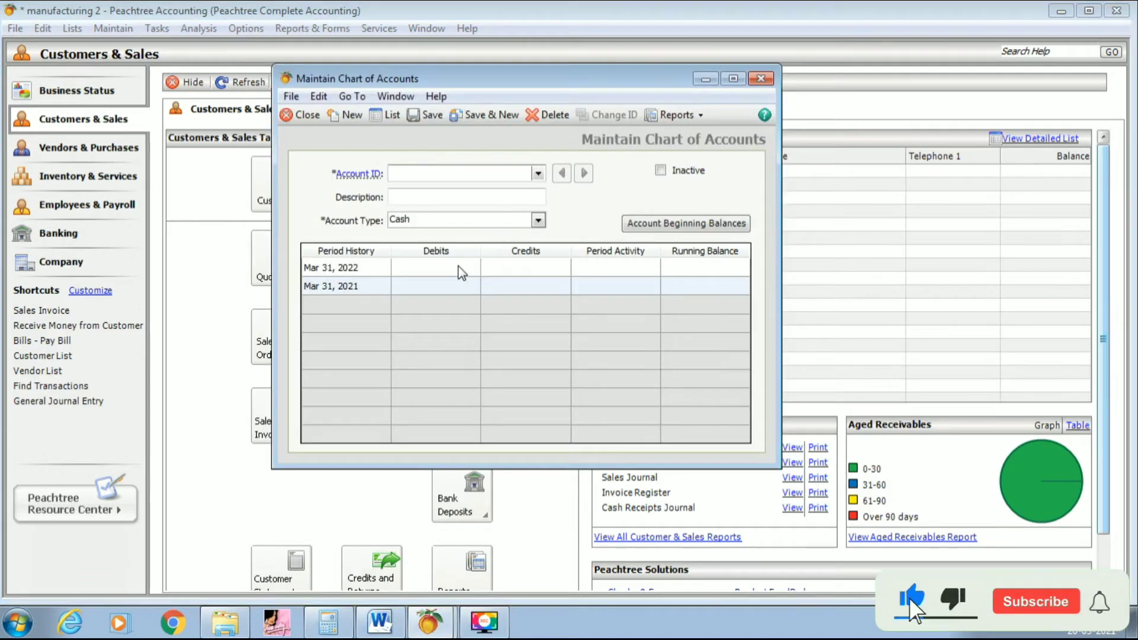
text(1)
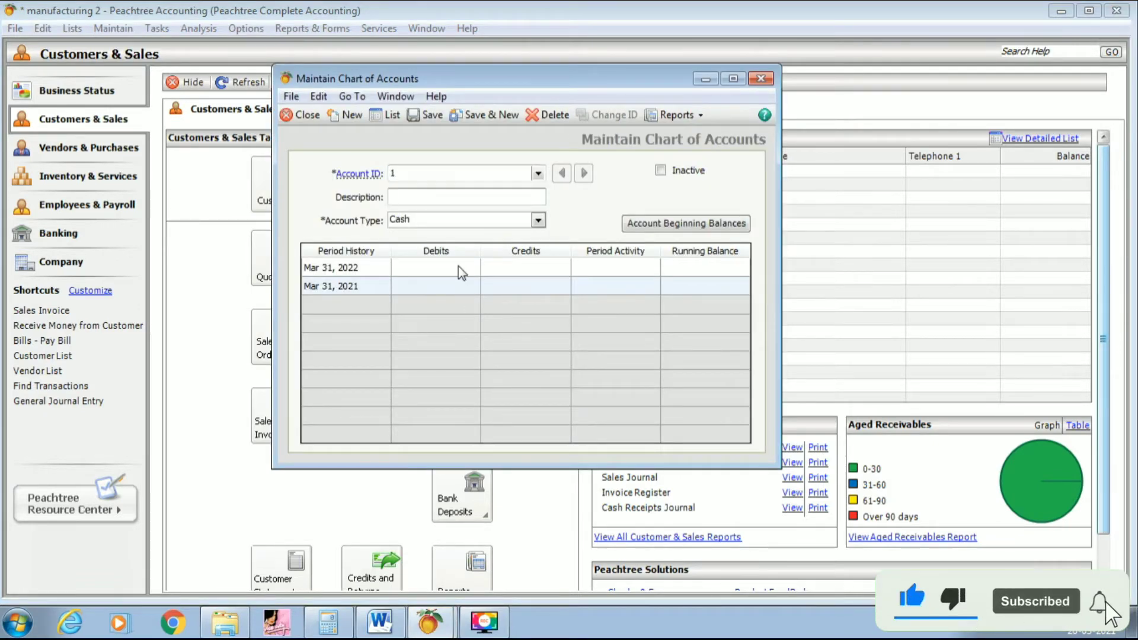
key(Tab)
text(Capital)
key(Tab)
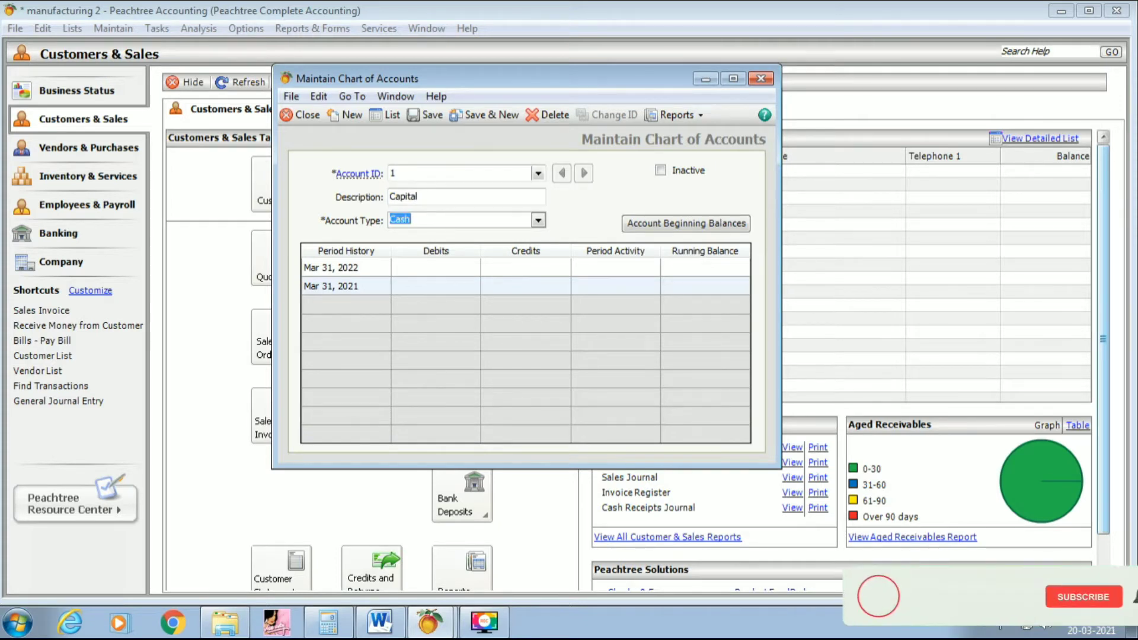
key(e)
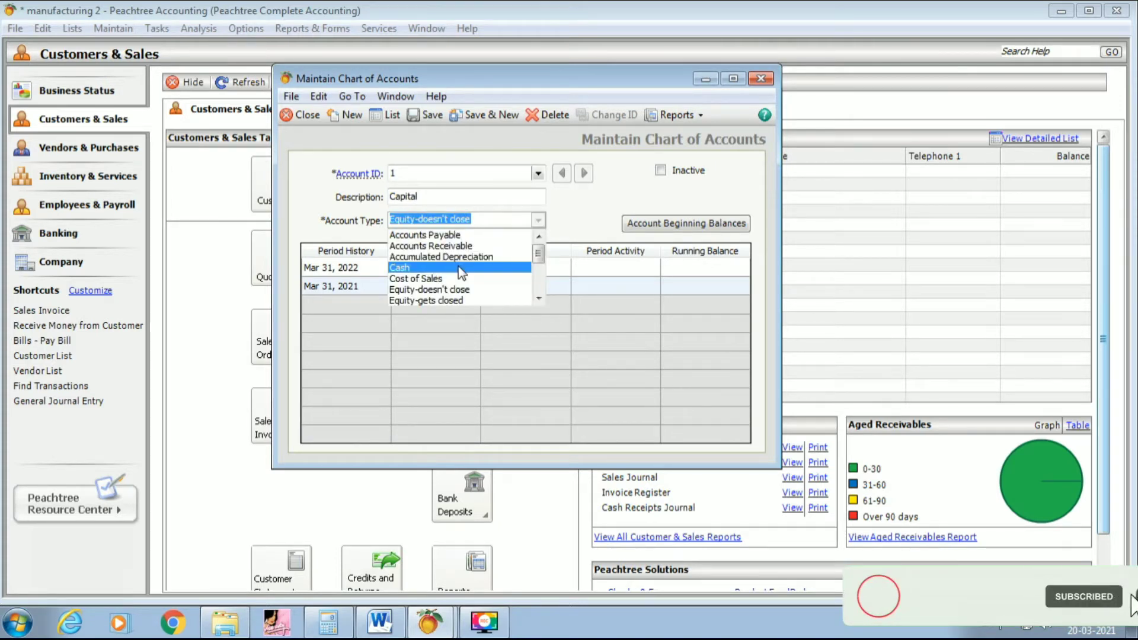
key(Down)
key(Down)
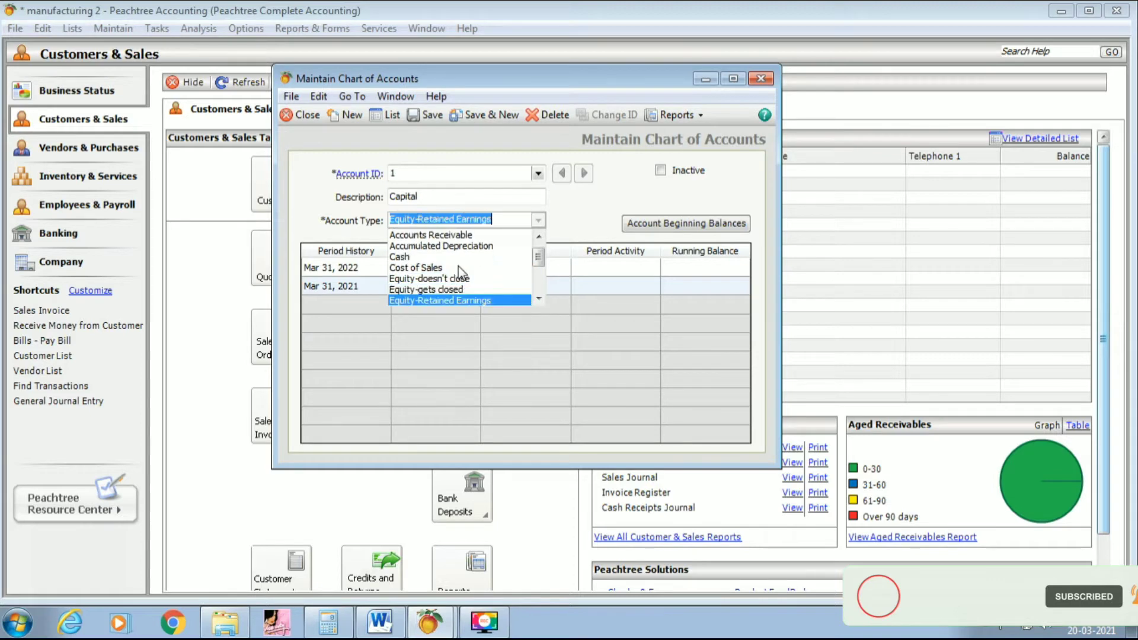
key(Return)
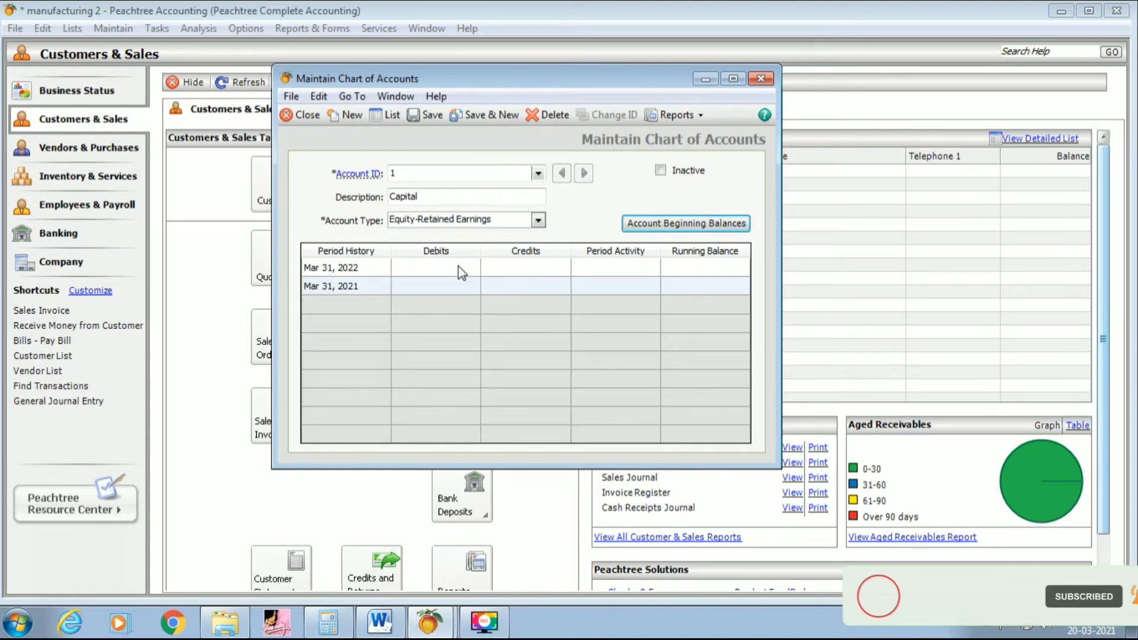
click(429, 117)
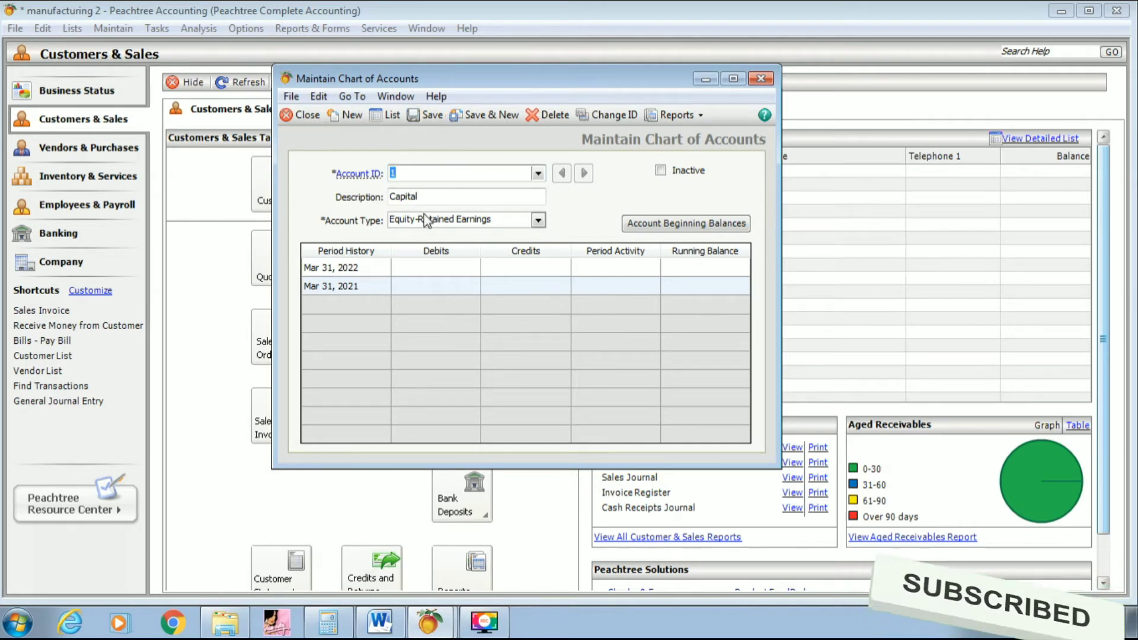
- Enter a second ledger account with ID 2, description Cash and account type Cash
text(2)
key(Tab)
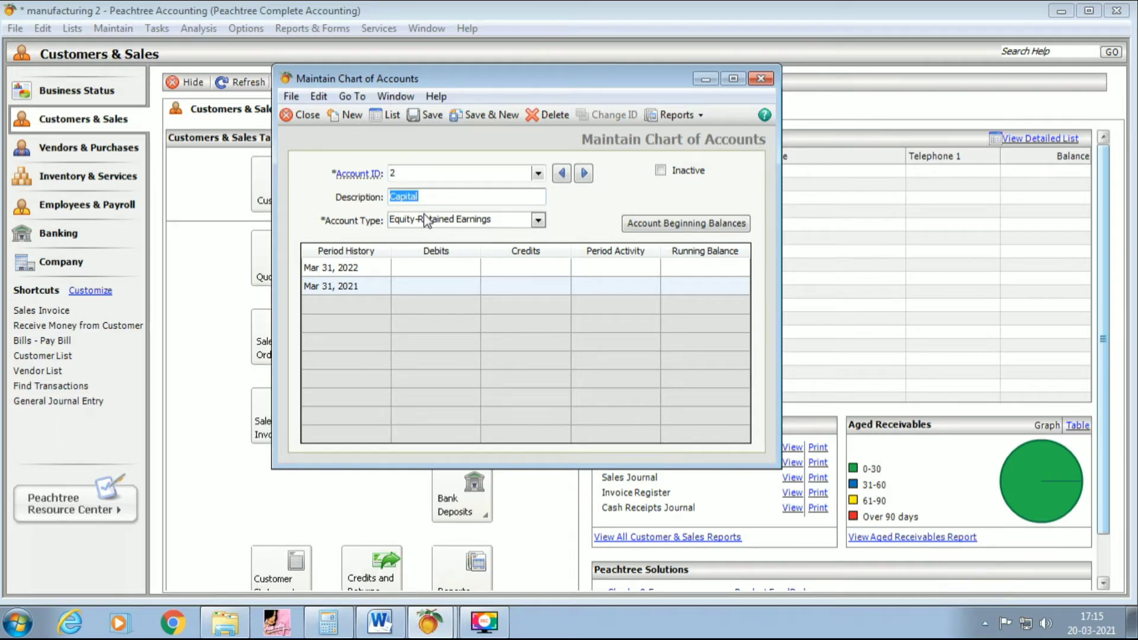
text(Cash)
key(Tab)
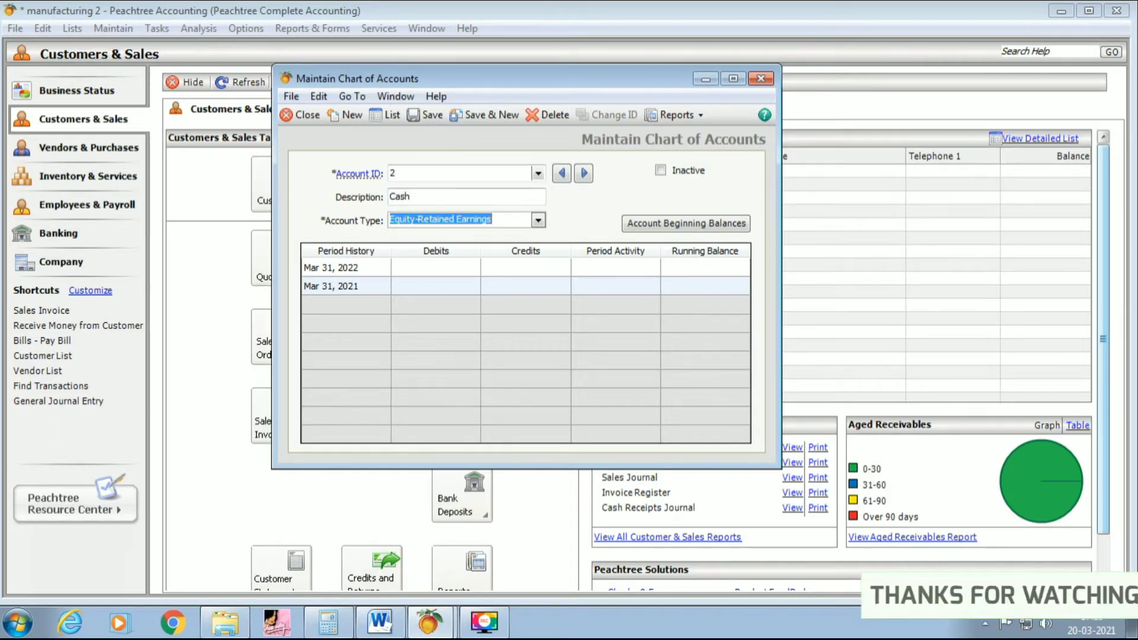
text(ayable)
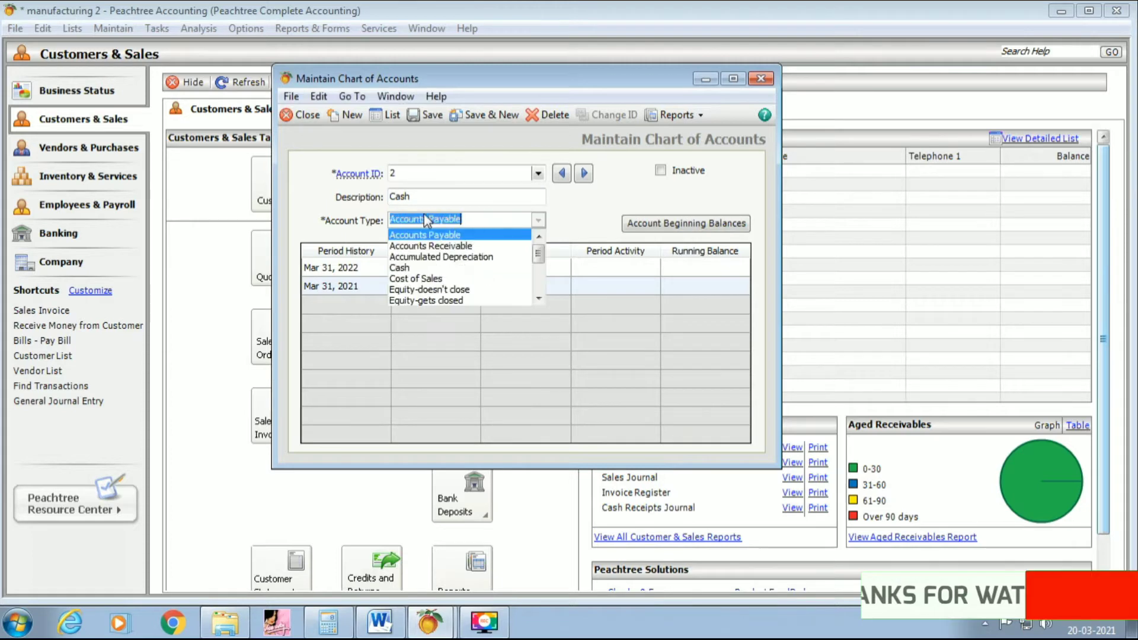
key(Down)
key(Down)
key(Down)
key(Tab)
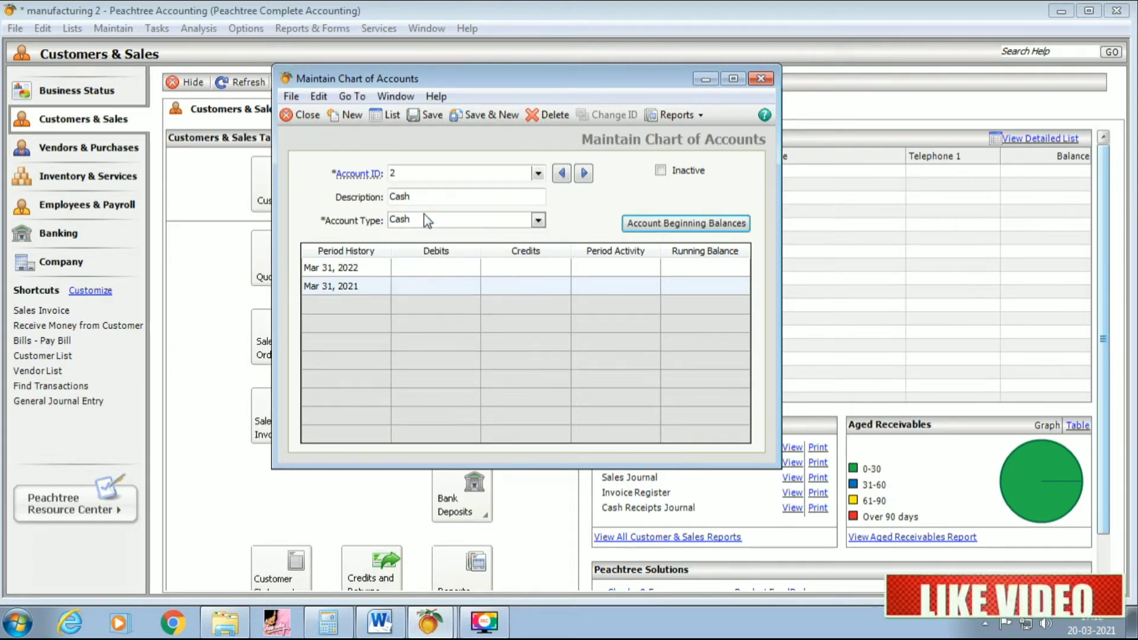
- Save the Cash account and set its beginning balance to 1000000 for the period 1-4-21 through 31-3-22
click(663, 225)
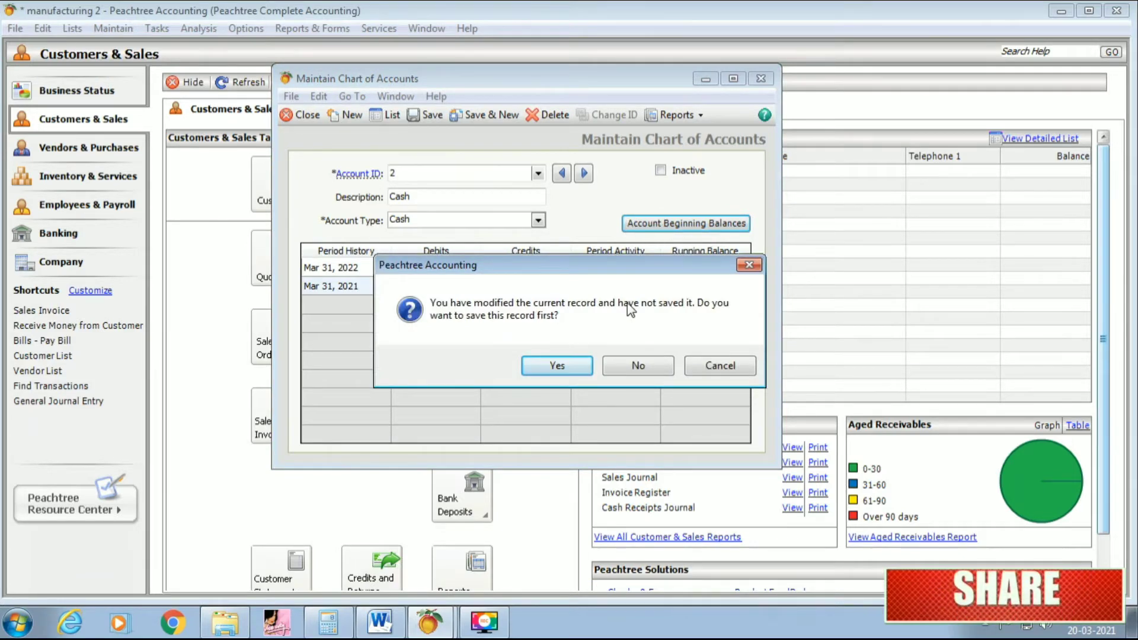
click(572, 363)
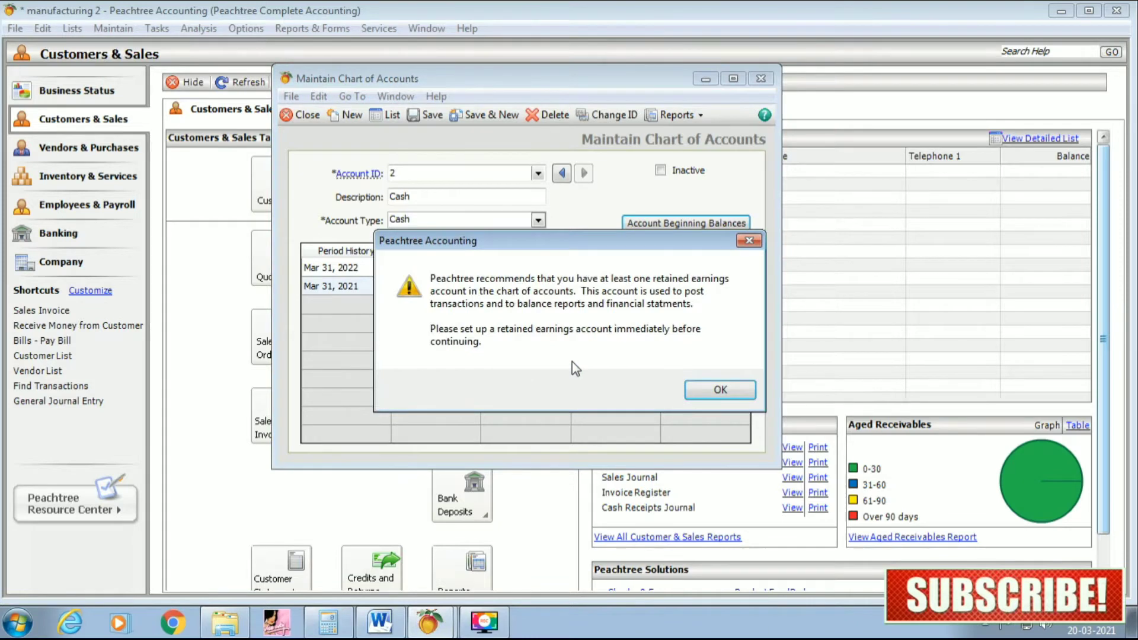
click(721, 387)
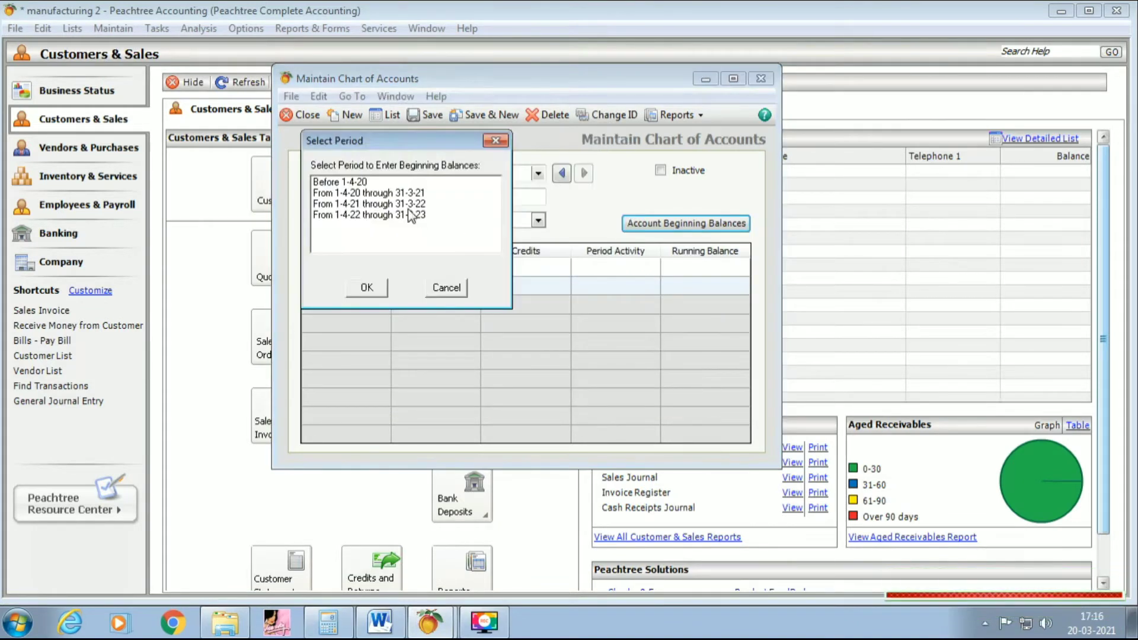
click(400, 204)
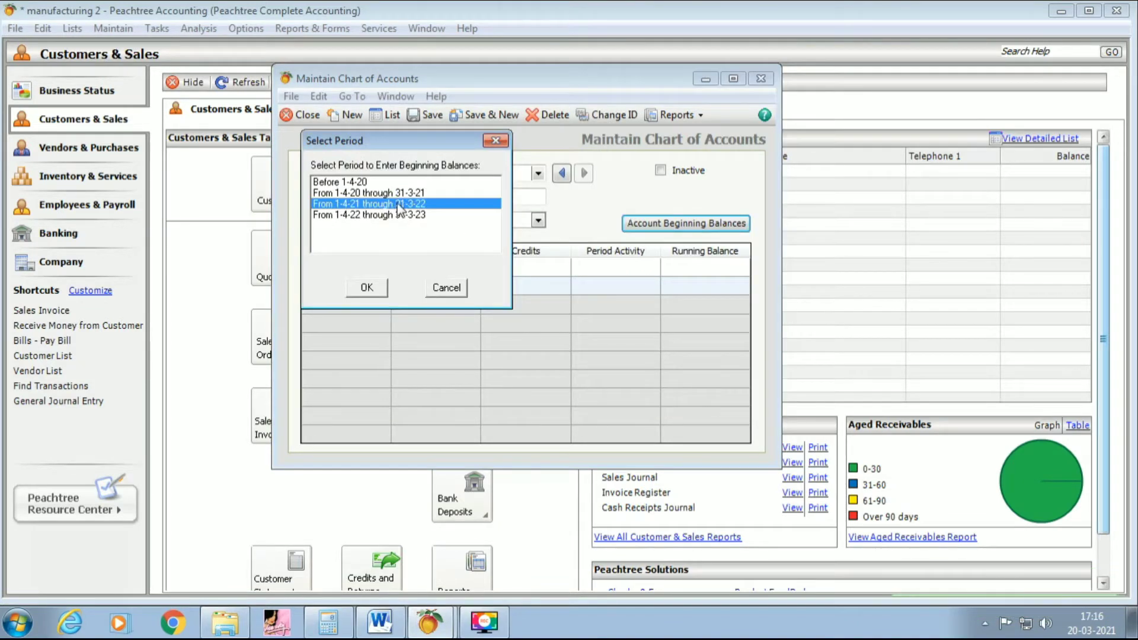
click(375, 290)
click(666, 261)
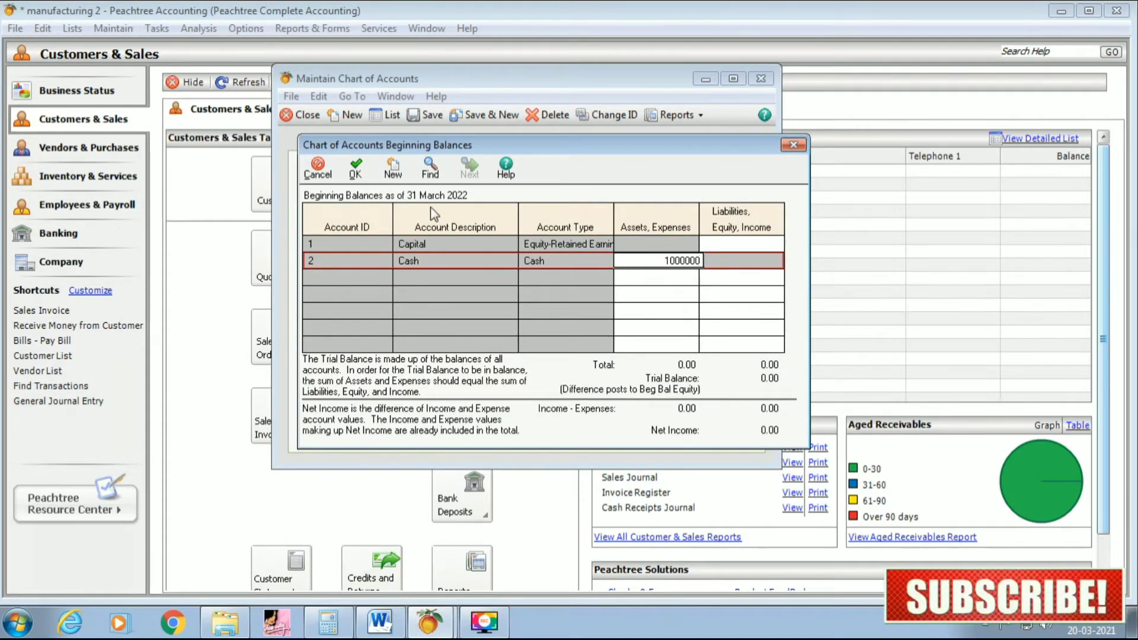
click(355, 172)
click(667, 383)
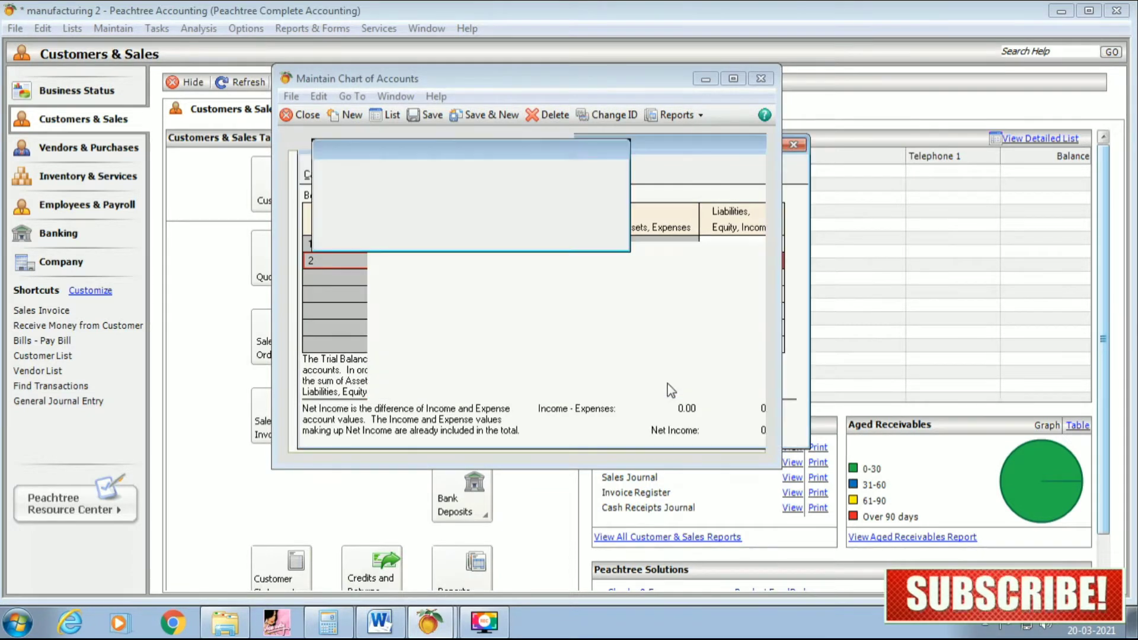
click(432, 111)
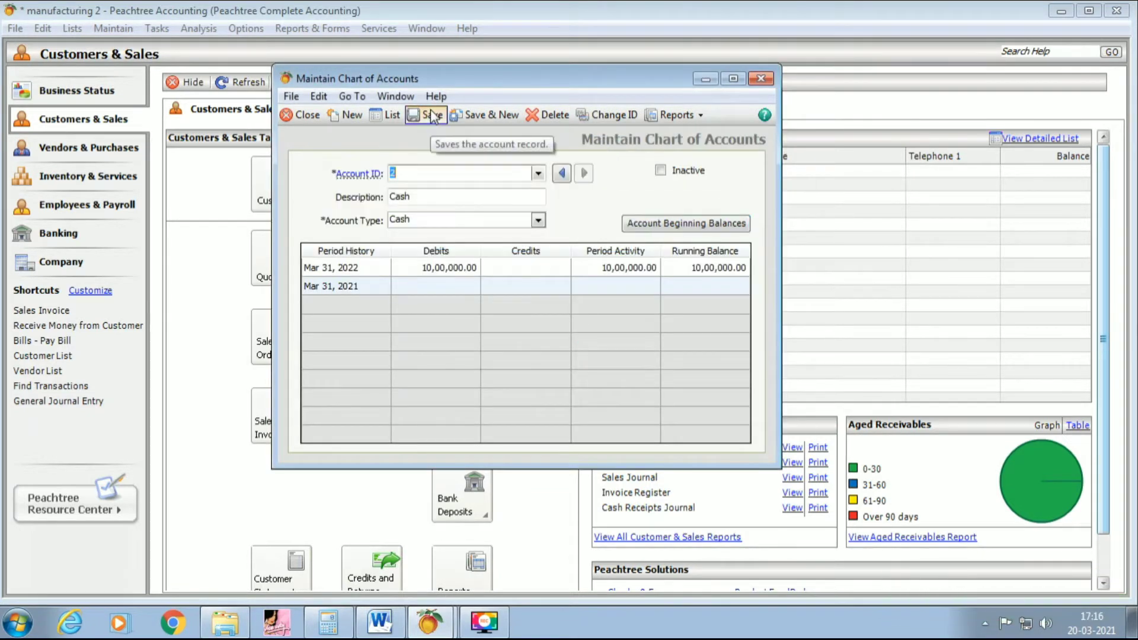
- Add account 3 with description Sundry creditors and type Accounts Payable in the maximized account window, and save it
text(3)
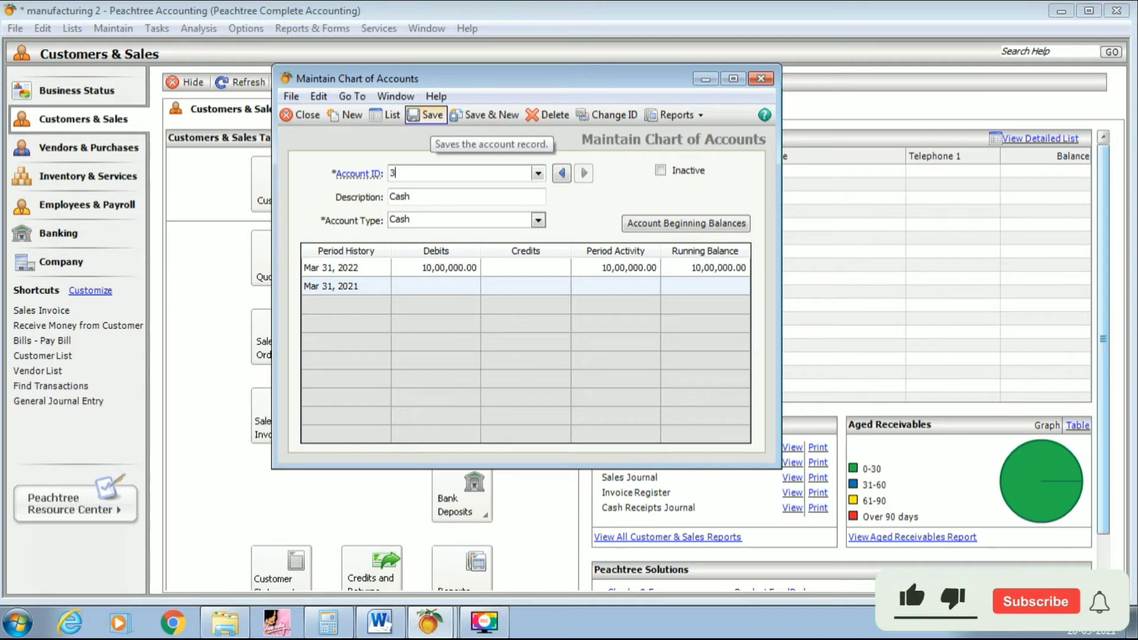
click(733, 79)
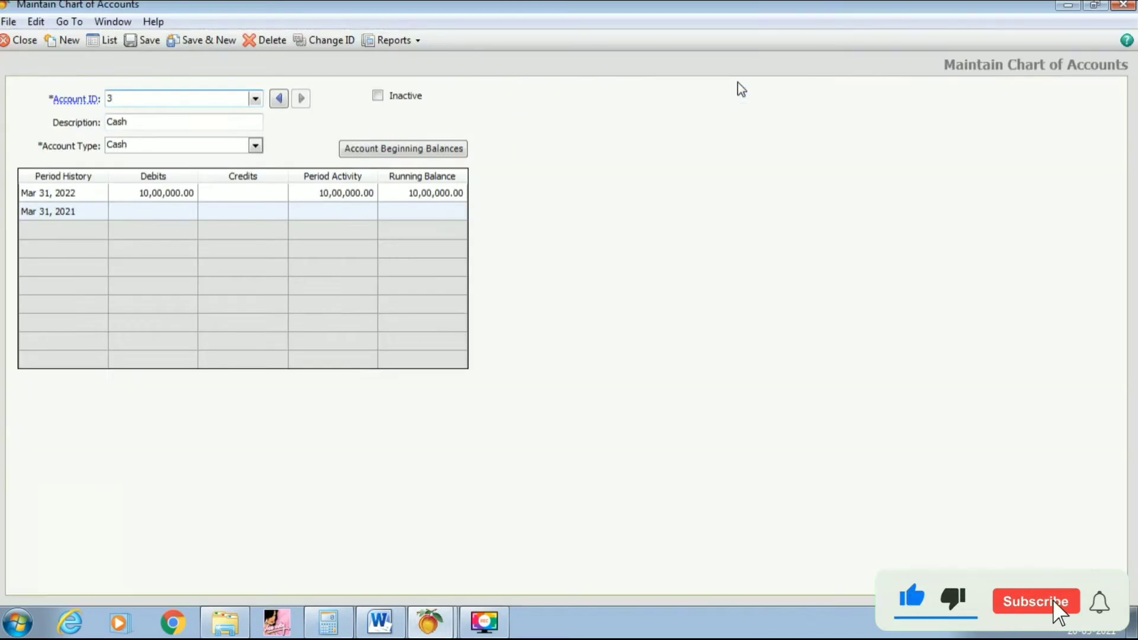
key(Tab)
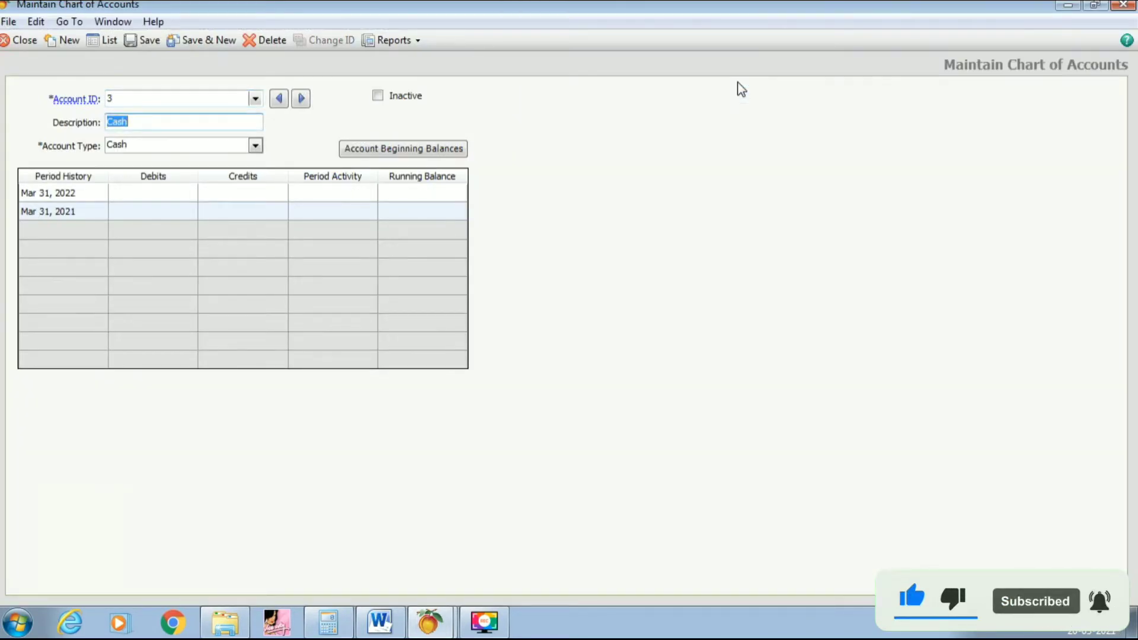
text(Sundry)
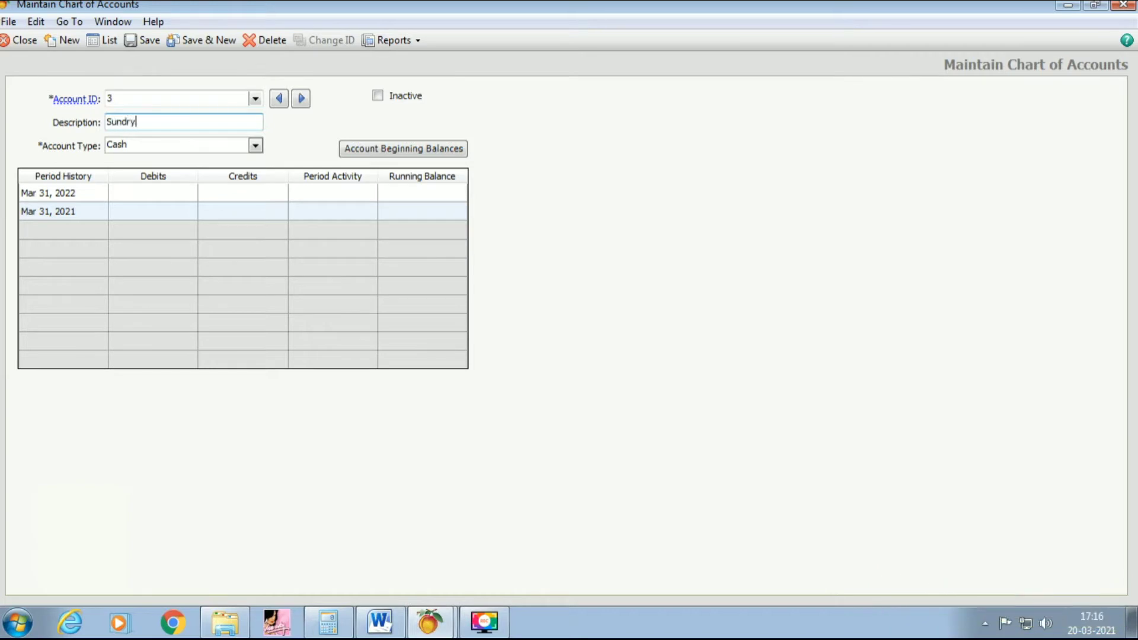
text( credito)
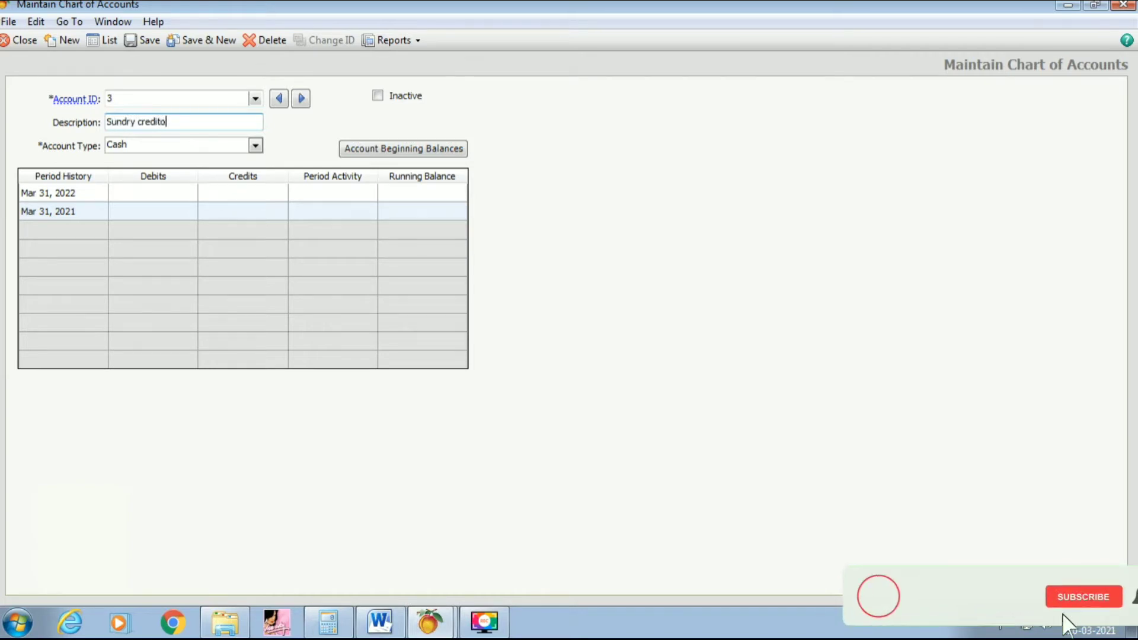
text(rs)
key(Tab)
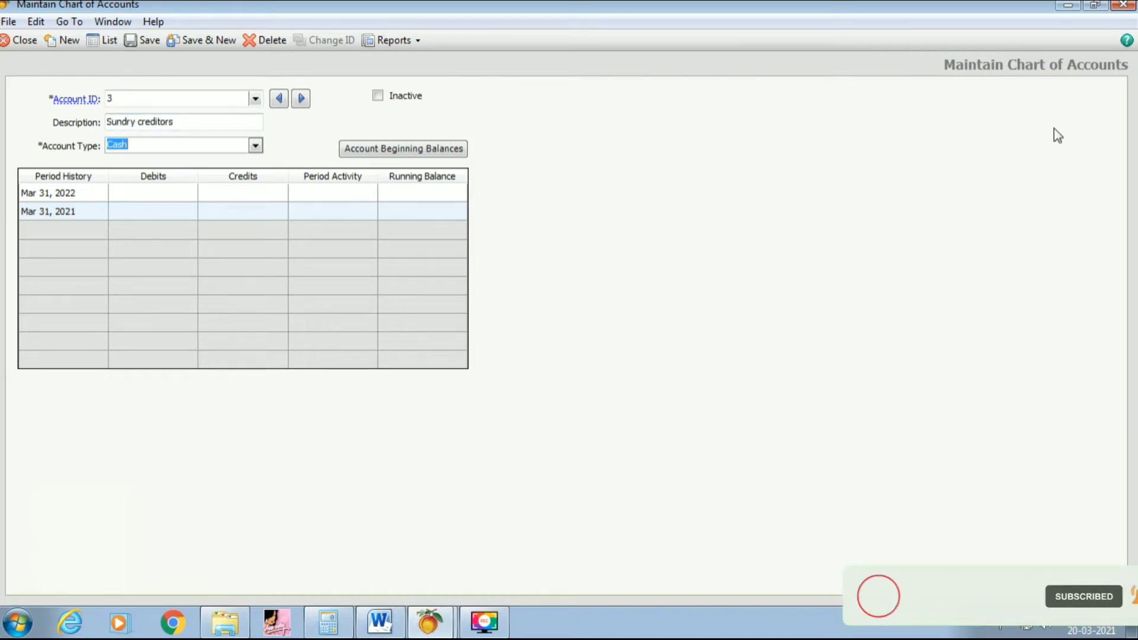
text(ayable)
key(Tab)
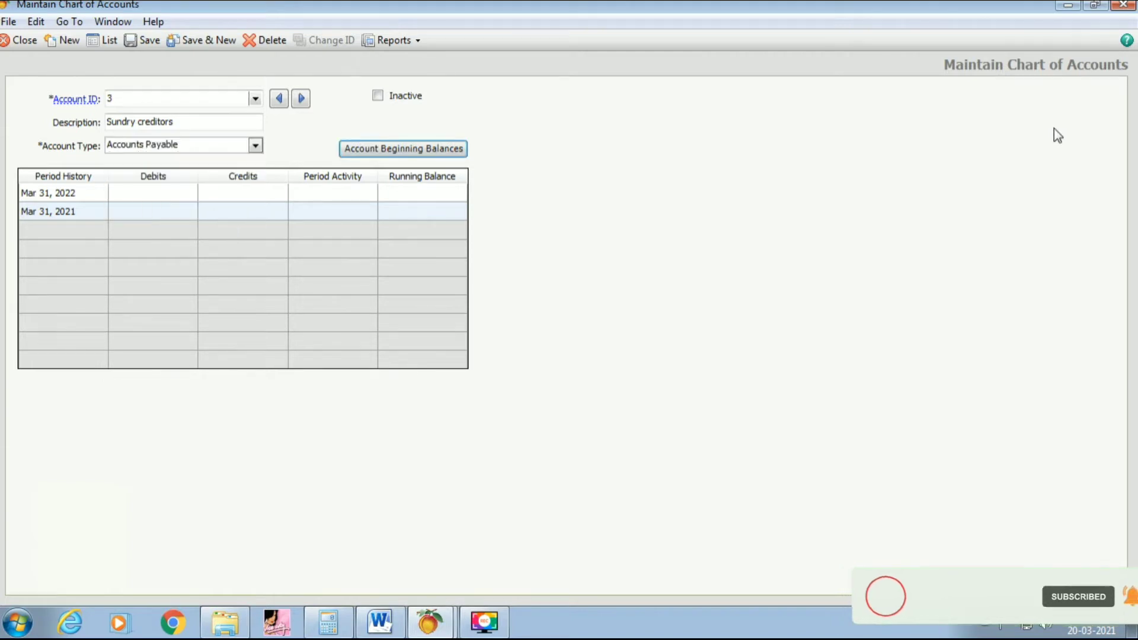
click(152, 45)
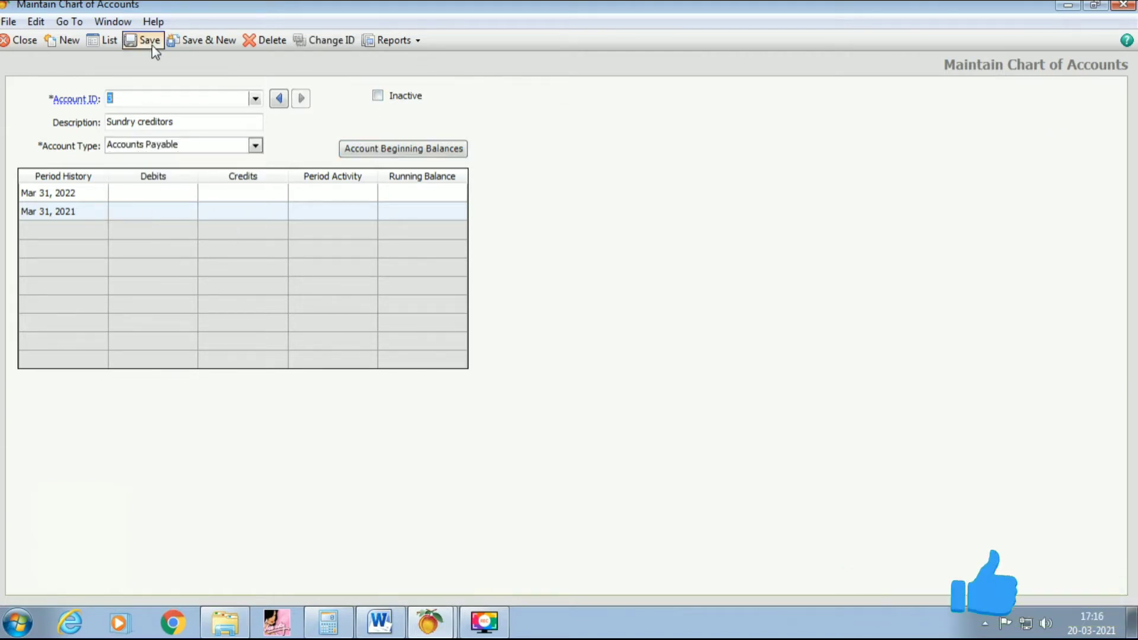
- Add account 4 with description Sundry debtors and type Accounts Receivable, save it and close the chart of accounts
key(Tab)
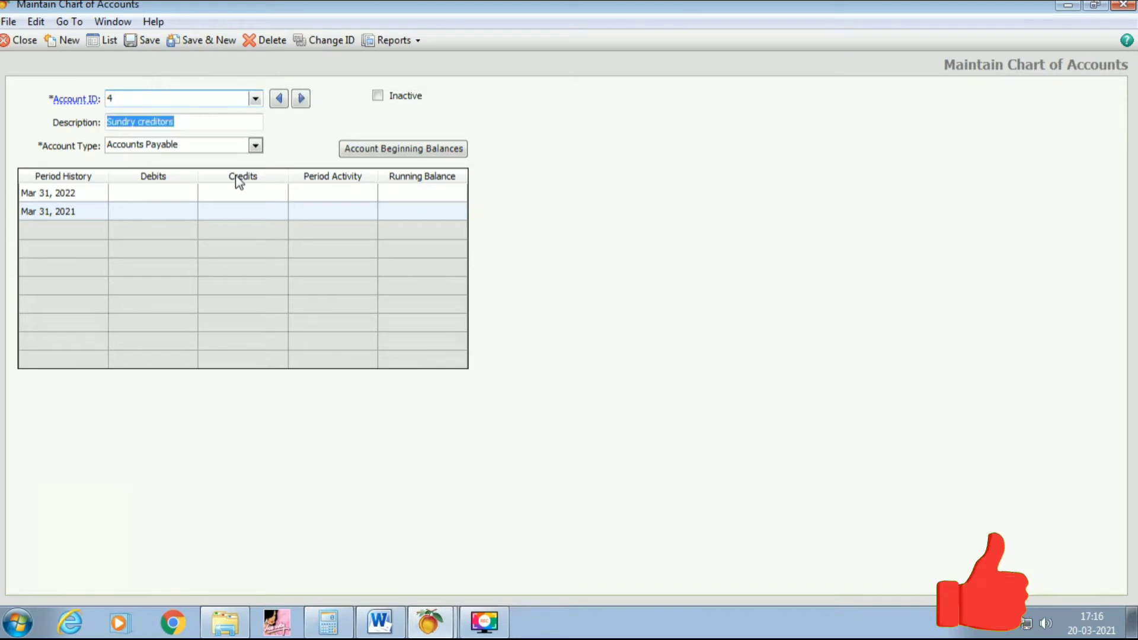
text(Sun)
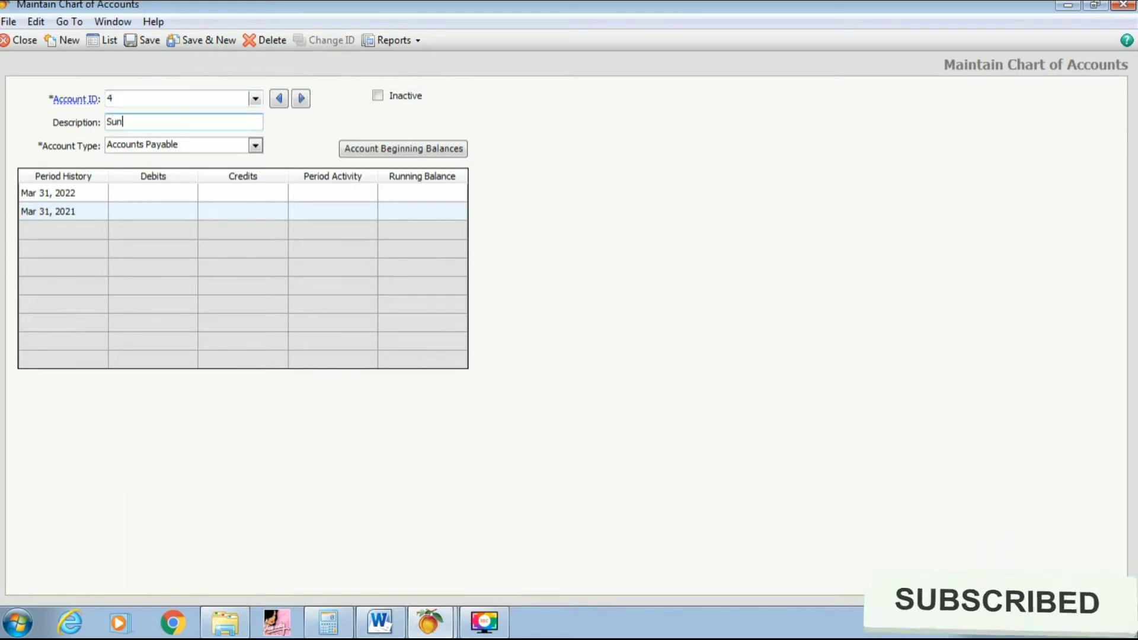
text(dry debto)
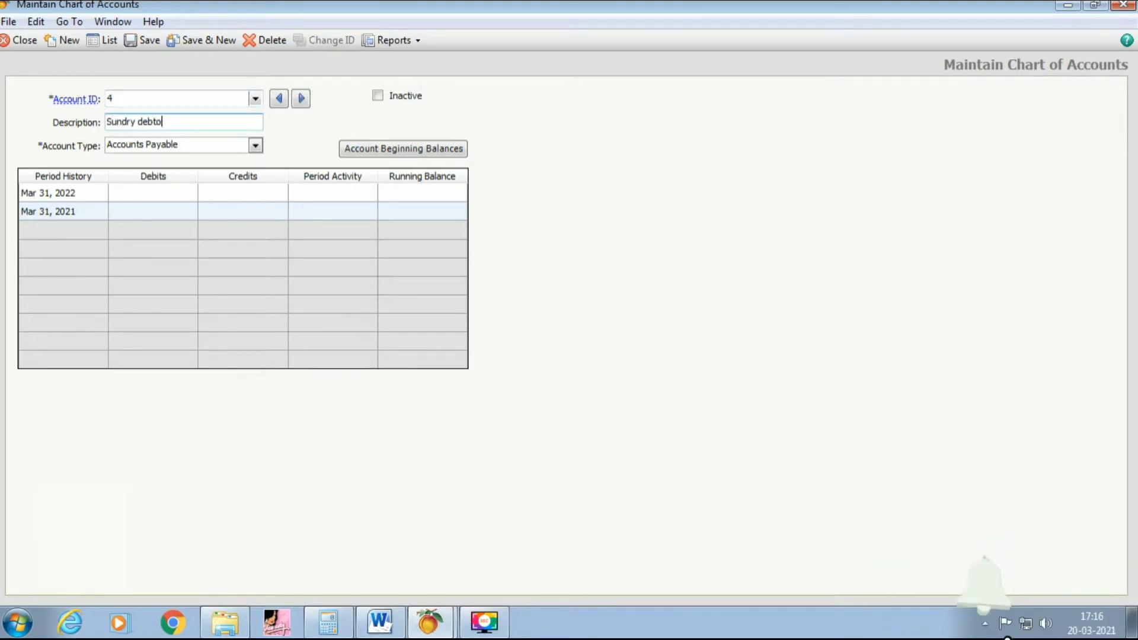
text(rs)
key(Tab)
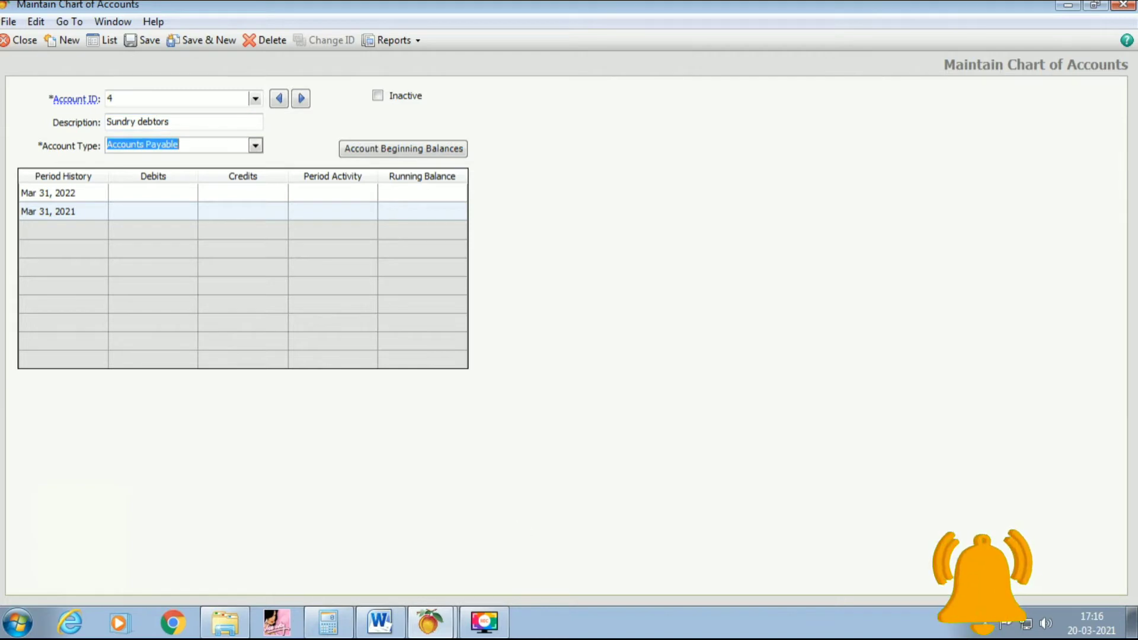
key(Down)
key(Tab)
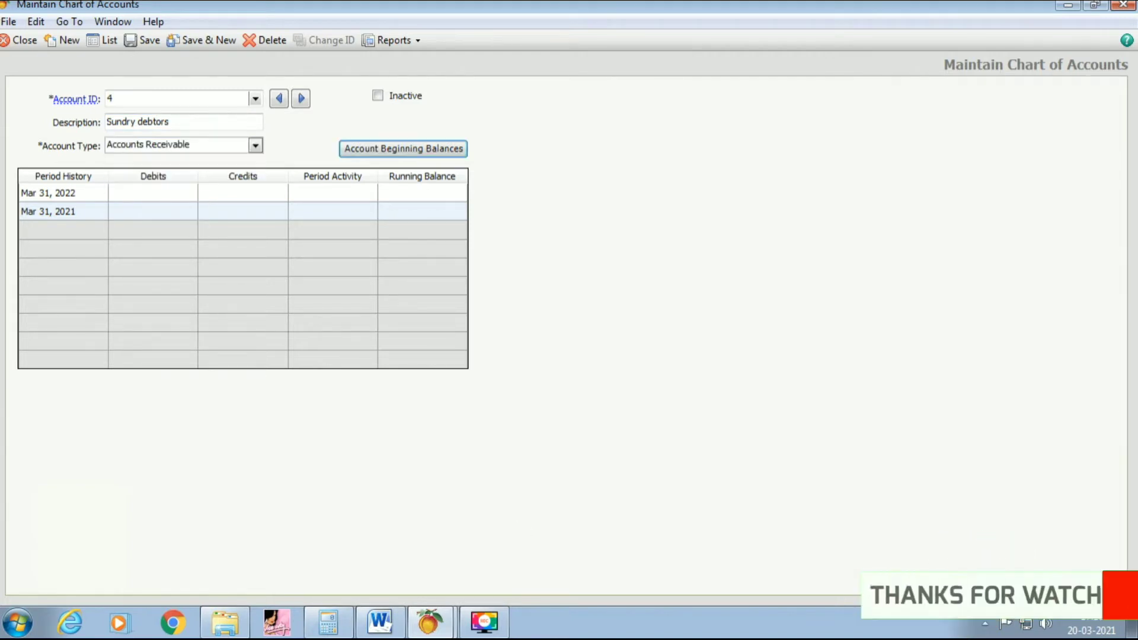
click(146, 42)
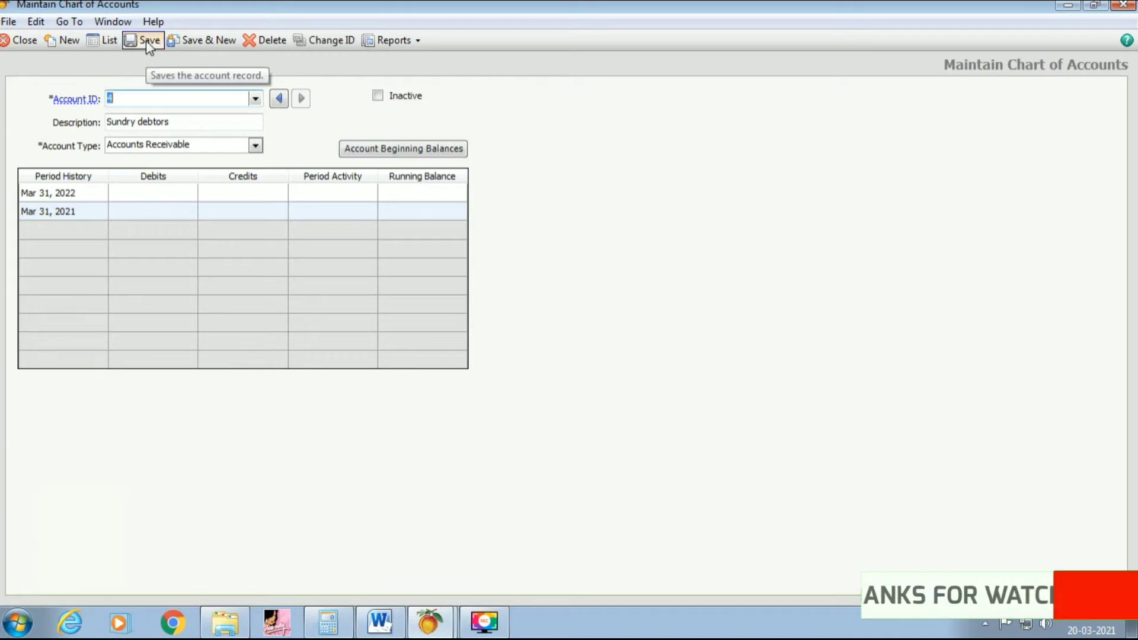
click(26, 43)
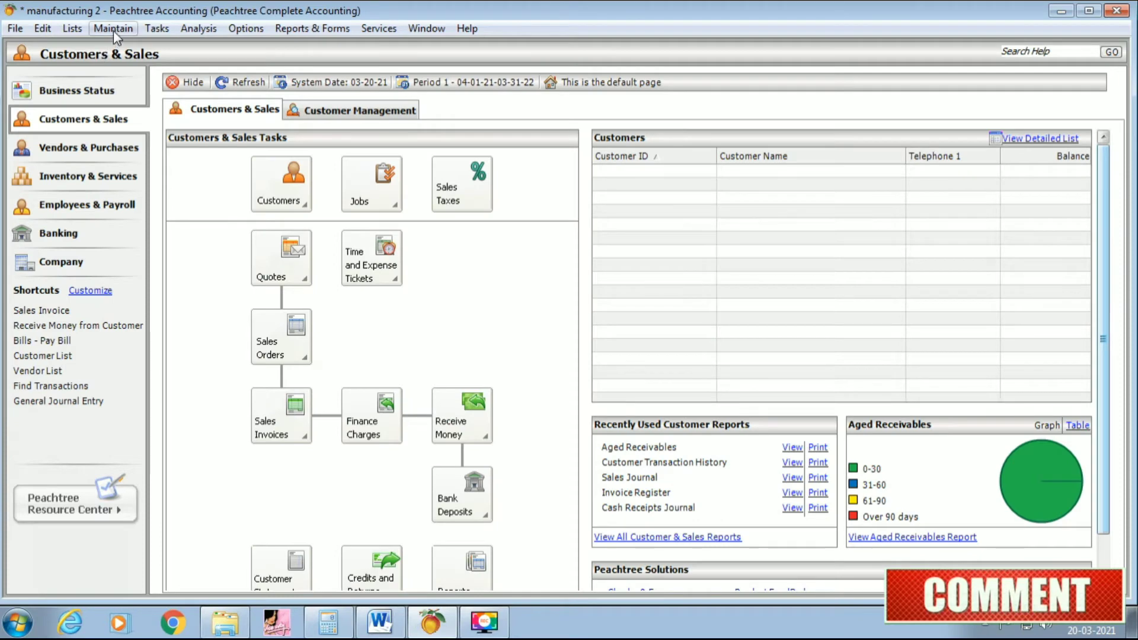
- From the default vendor information, start a new ledger account for the expense account with ID 5 and description Purchase
click(113, 29)
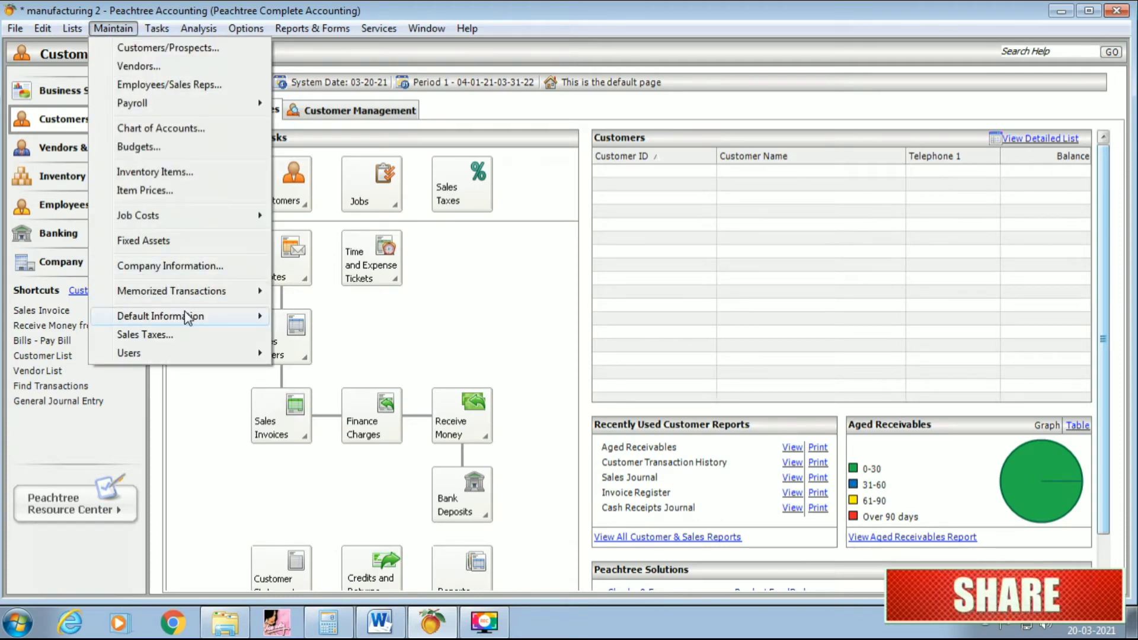
mouse_move(185, 315)
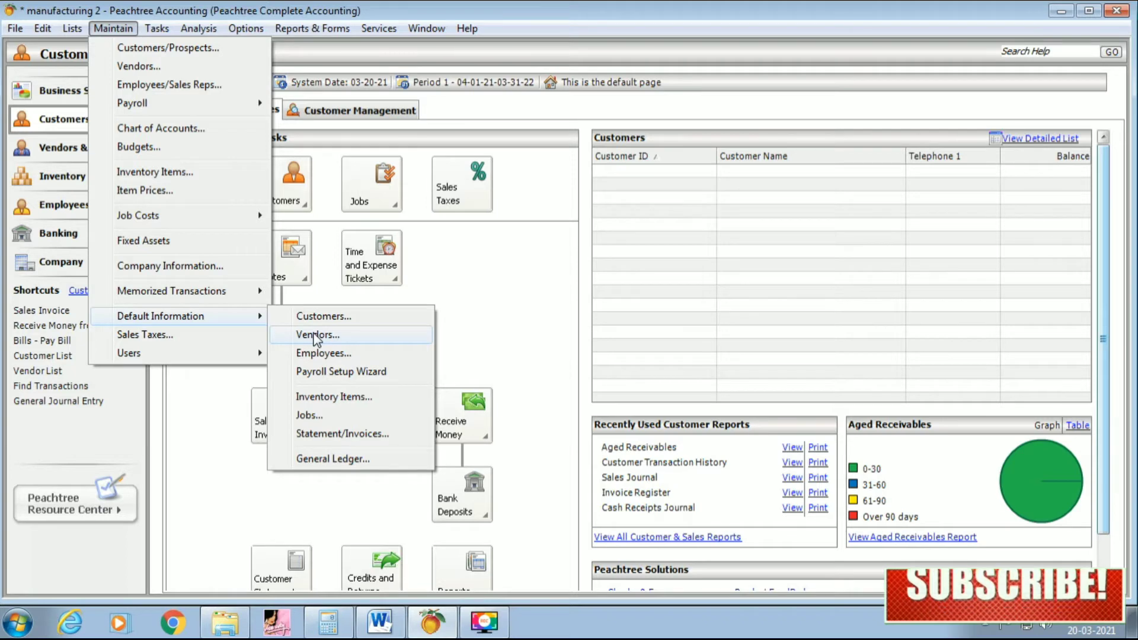
click(317, 335)
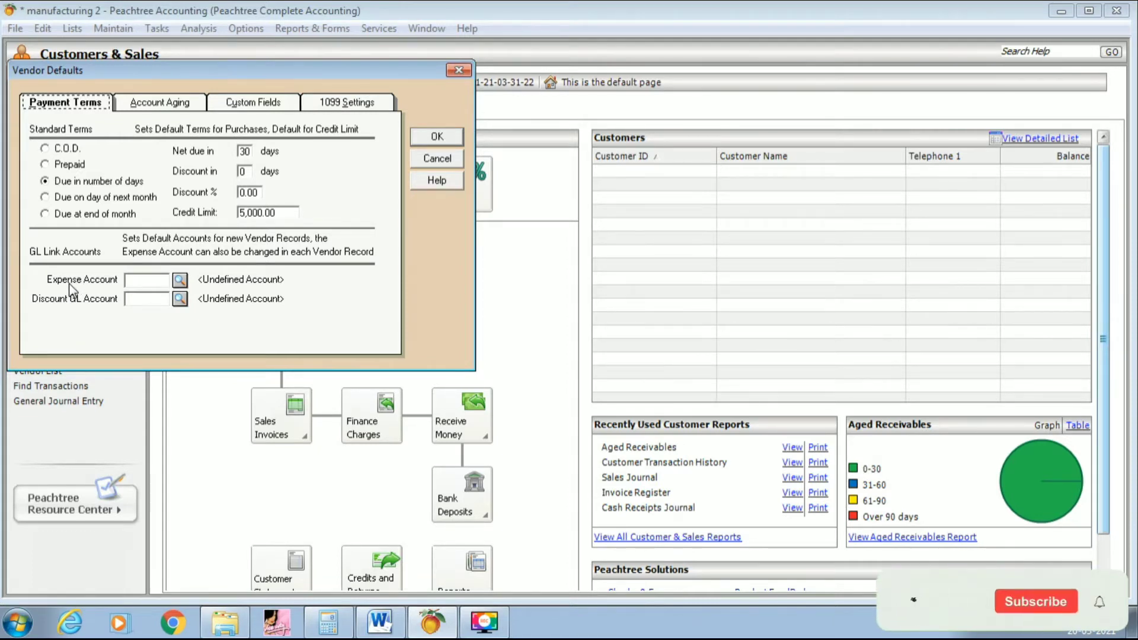
click(179, 281)
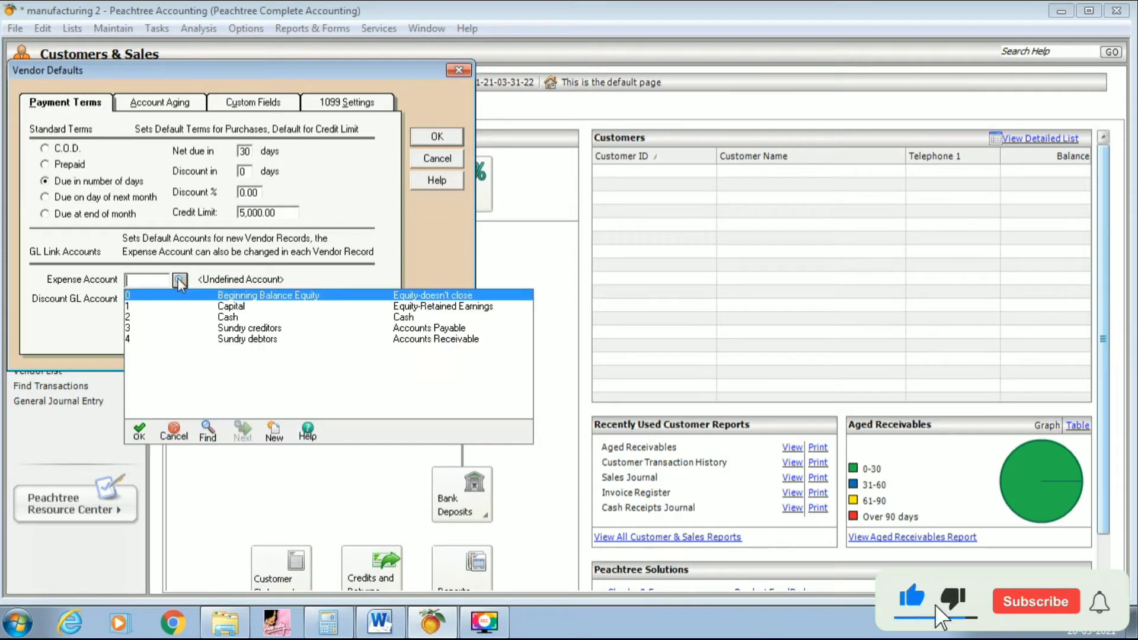
click(273, 433)
text(5)
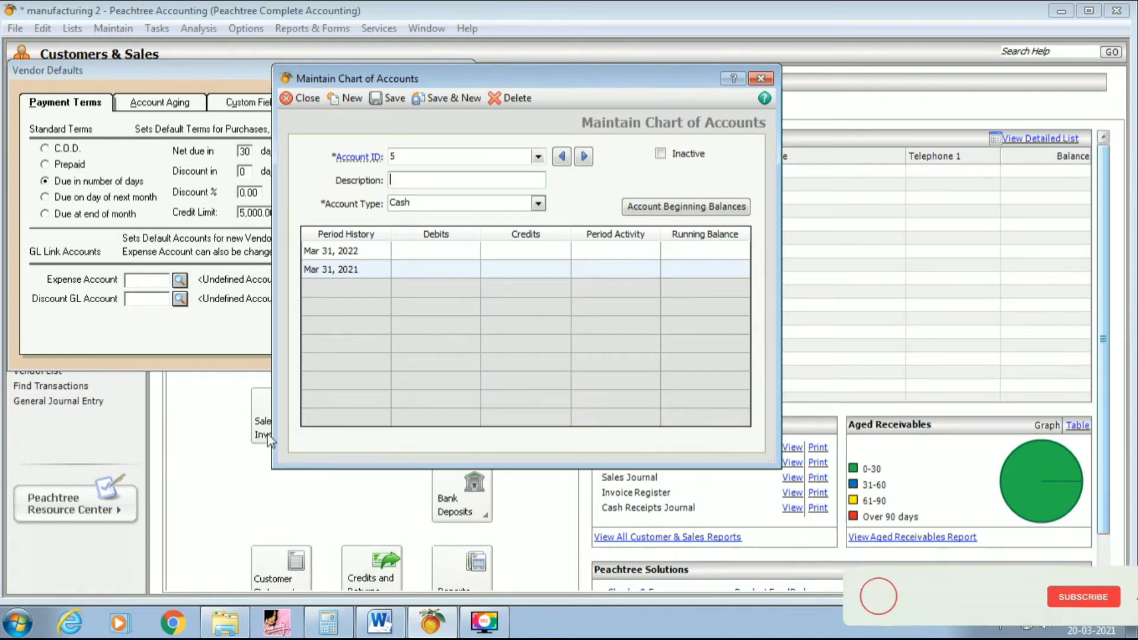
key(Tab)
text(Purchase)
key(Tab)
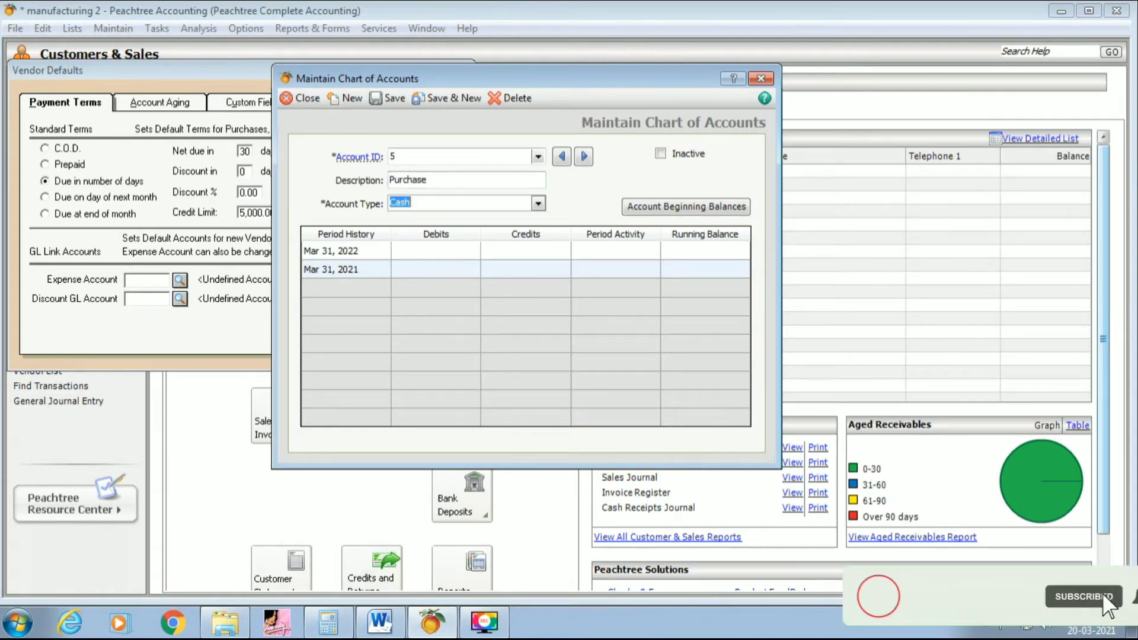
- Set the Purchase account's type to Cost of Sales, save it and return to the vendor defaults
click(538, 205)
click(539, 281)
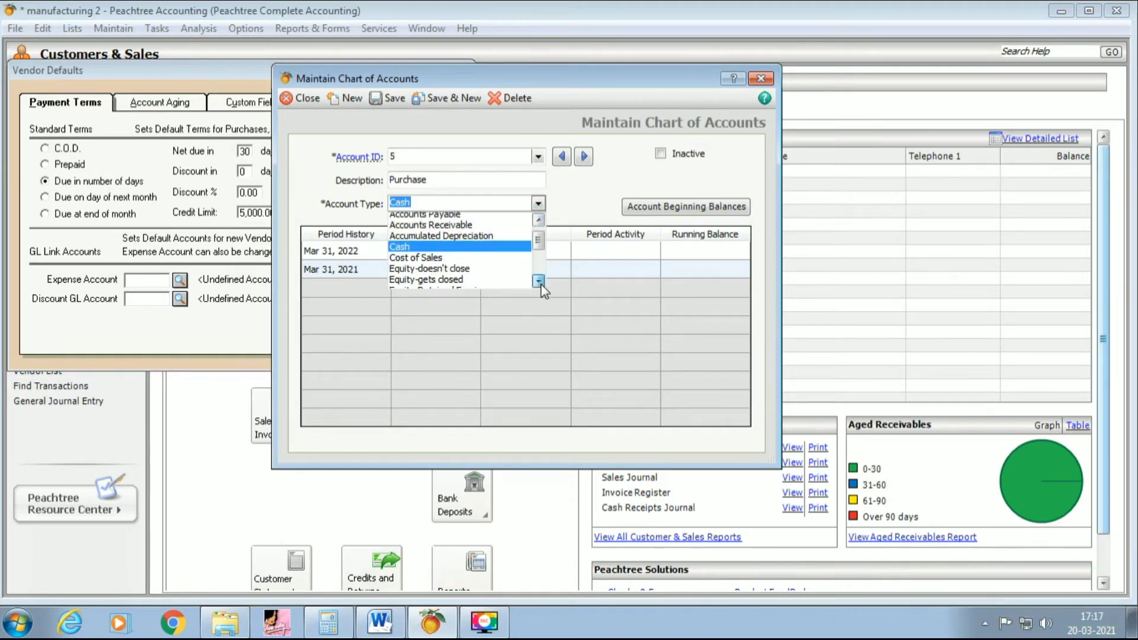
click(539, 281)
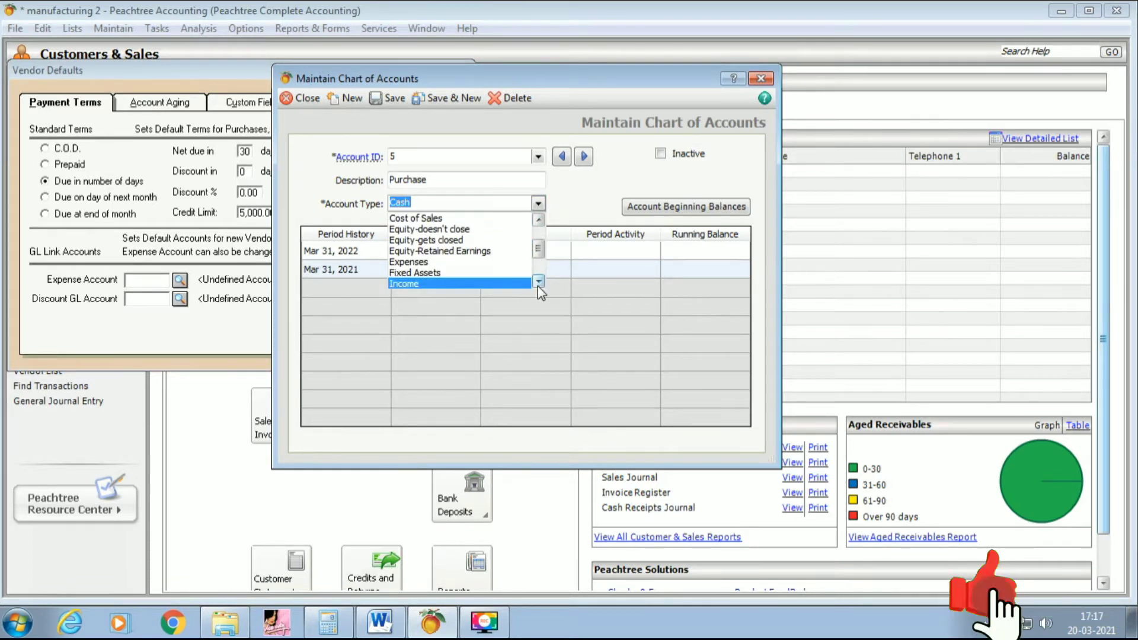
click(539, 281)
click(538, 282)
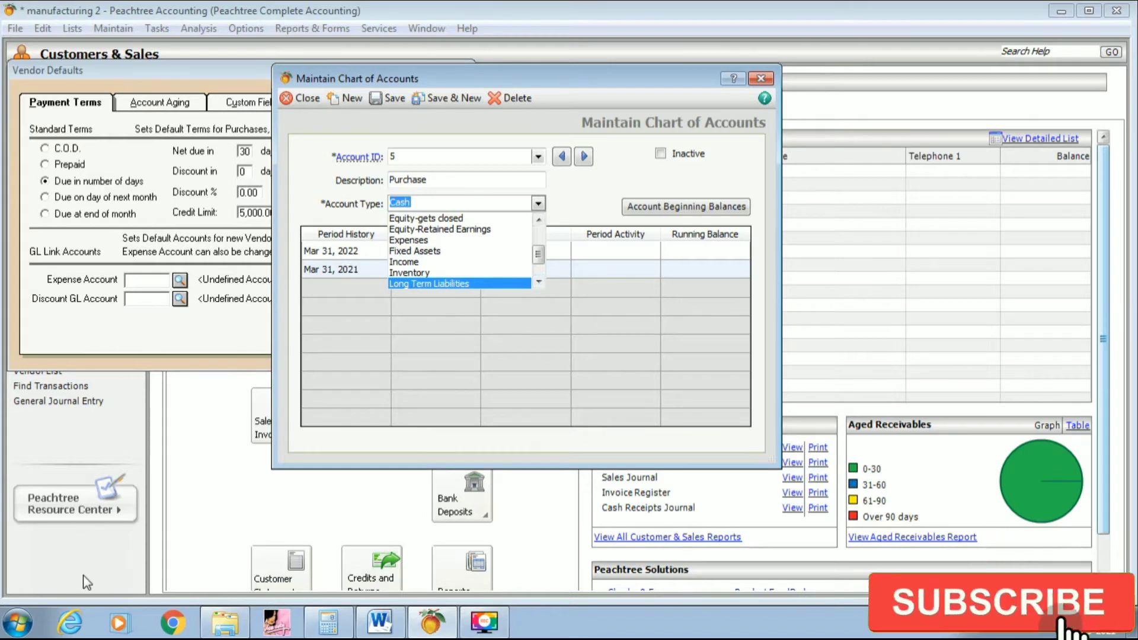
click(468, 415)
click(538, 205)
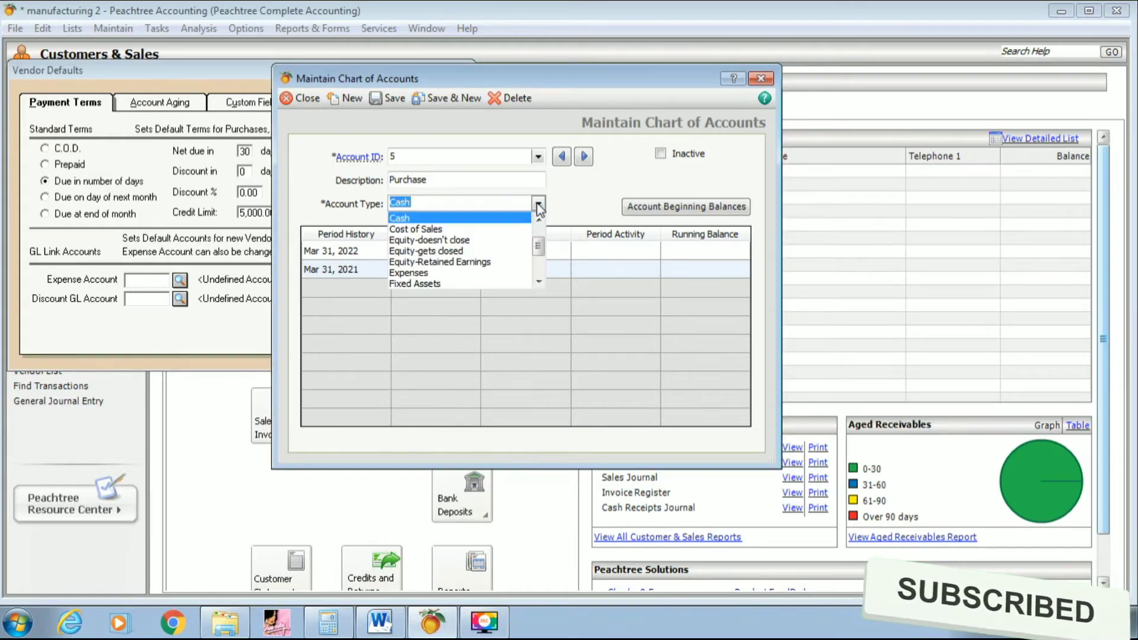
click(490, 229)
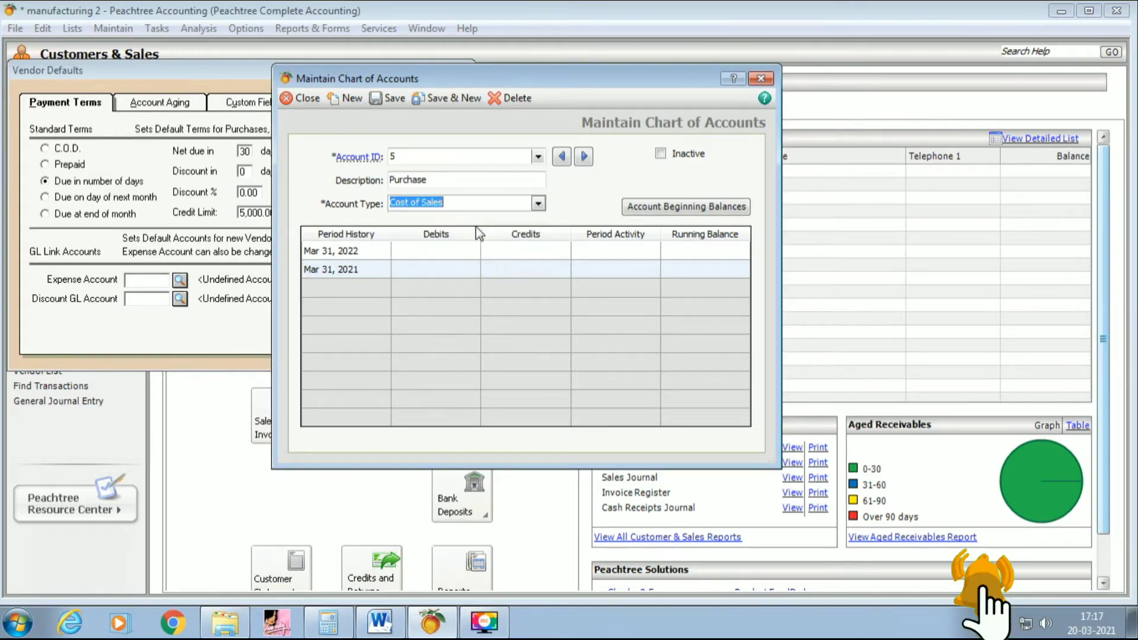
click(392, 100)
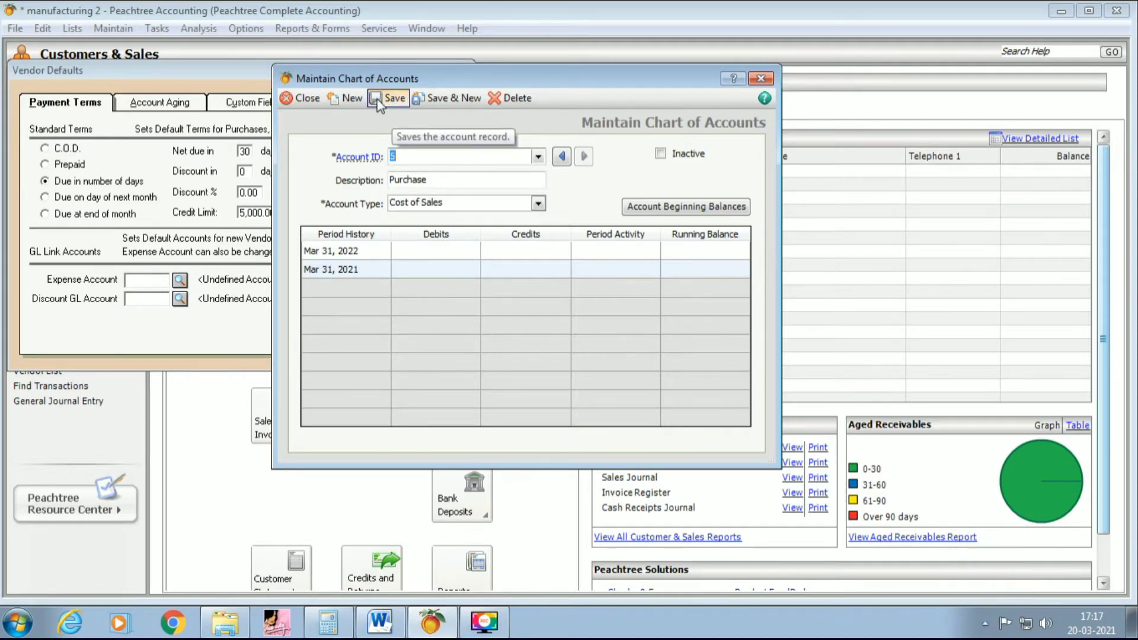
click(303, 98)
- Start a new ledger account for the vendors' Discount GL Account with ID '6.' and description Discount received
click(180, 299)
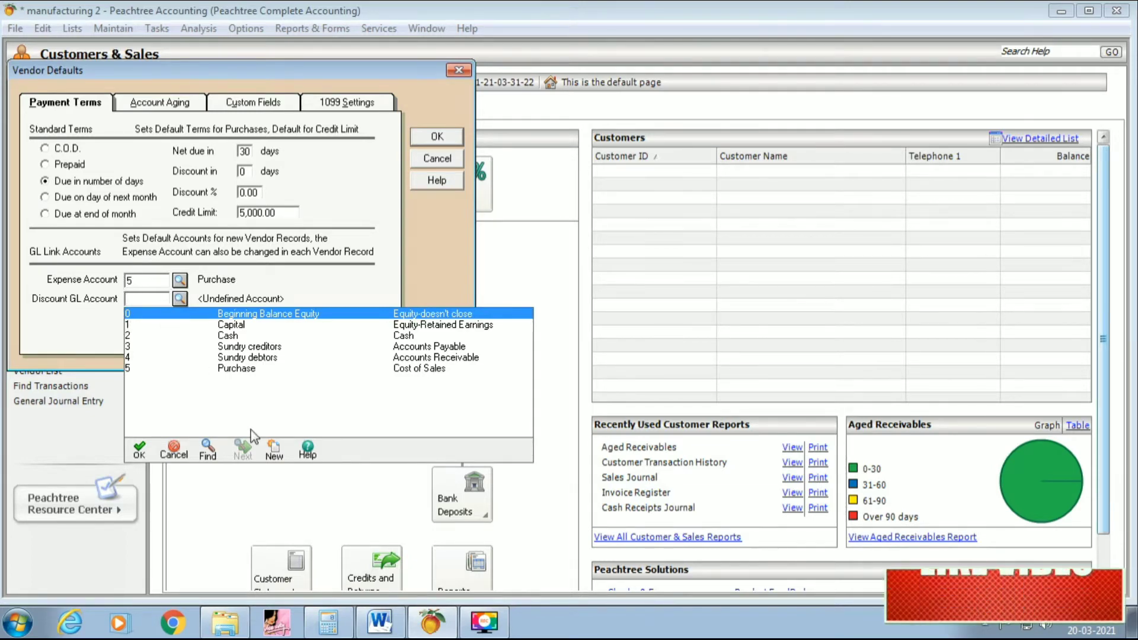
click(274, 451)
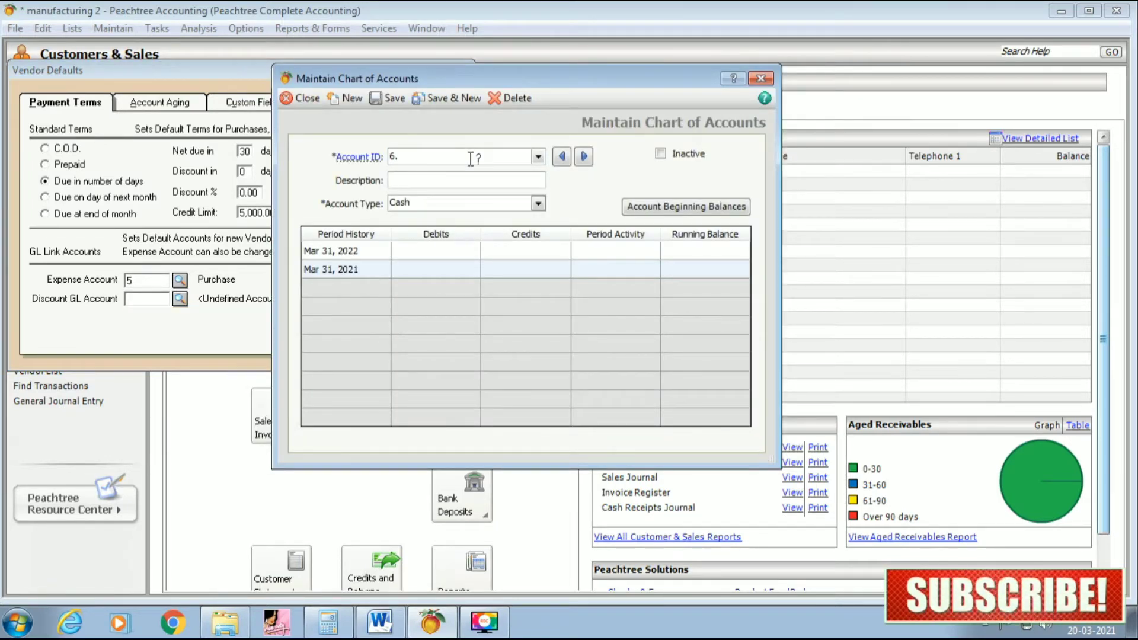
text(Discount r)
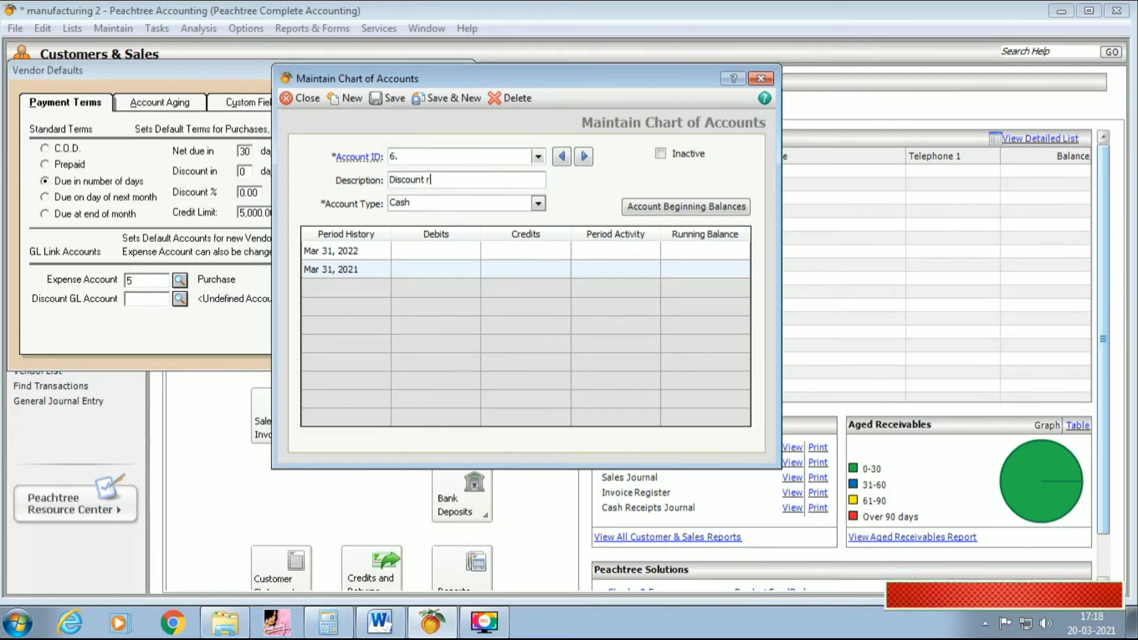
text(eceived)
key(Tab)
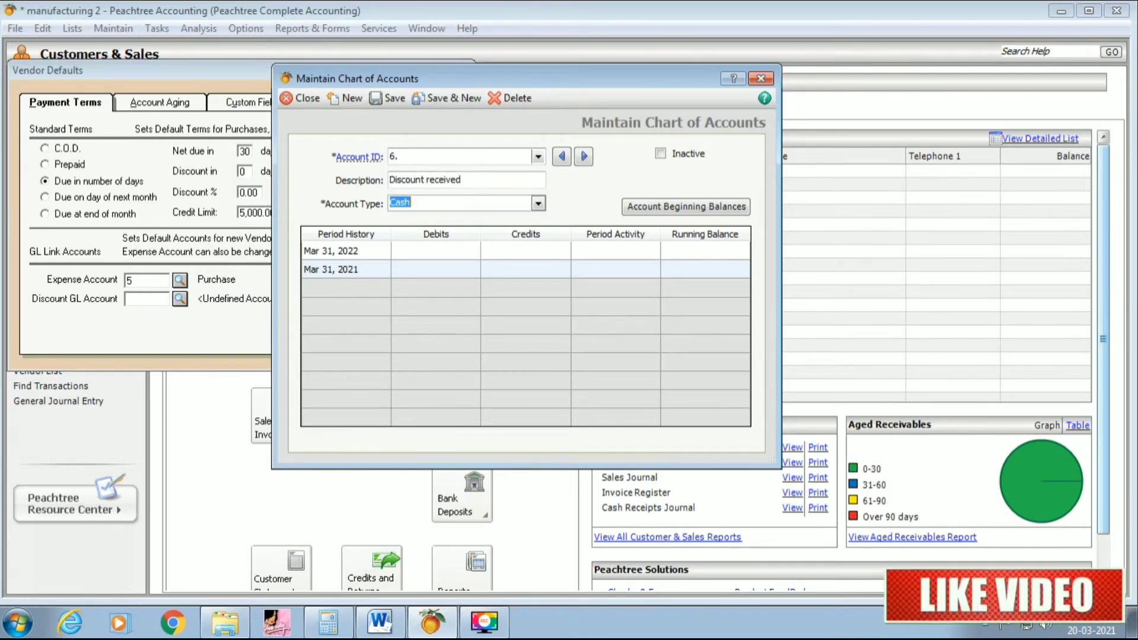
- Save the Discount received account with type Income and accept the vendor defaults
click(539, 204)
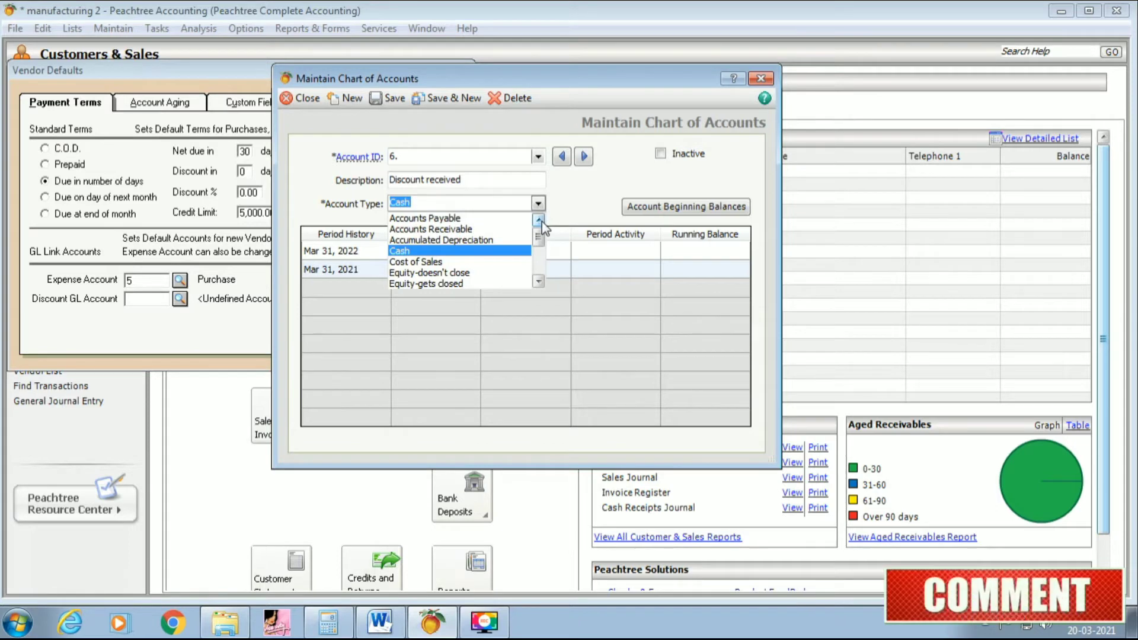
click(539, 282)
click(539, 282)
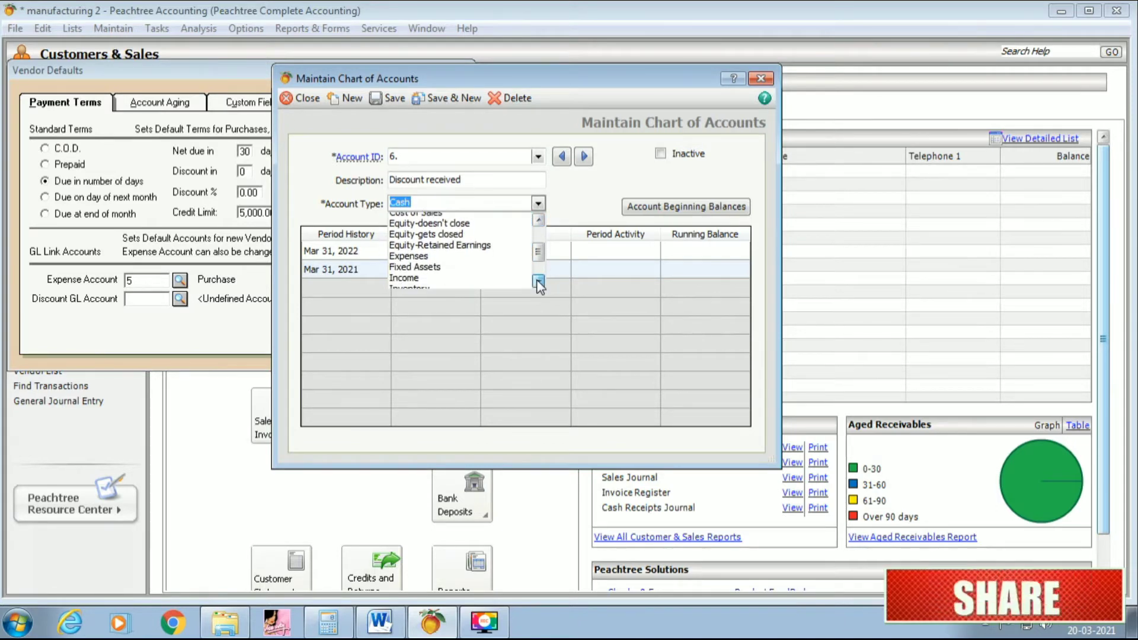
click(472, 273)
click(391, 98)
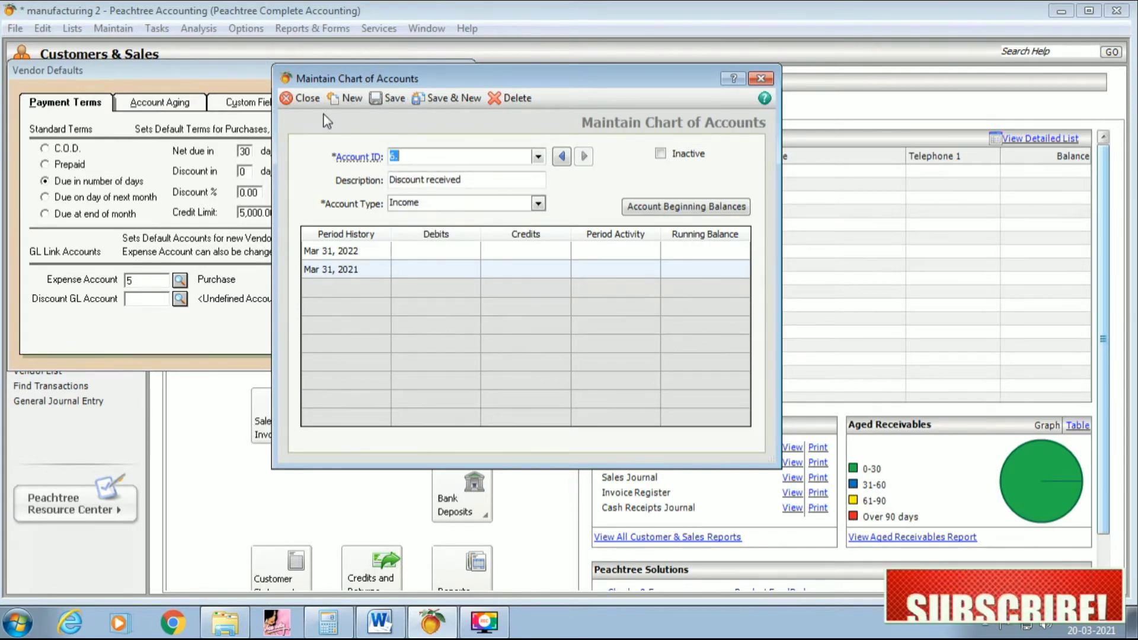
click(303, 100)
click(436, 138)
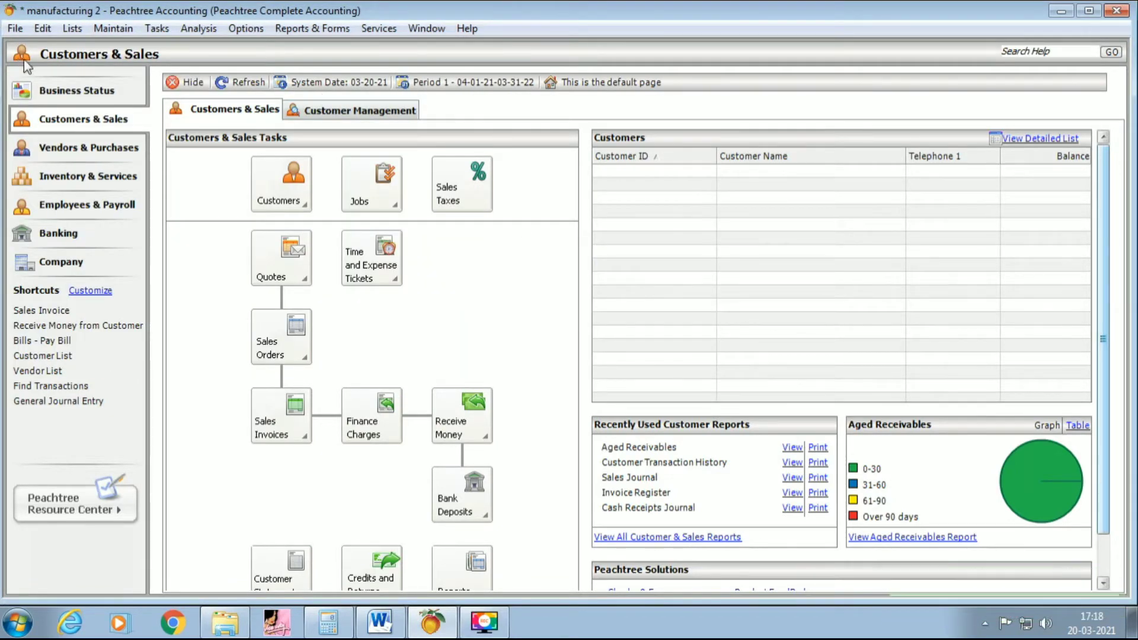
- From the default customer information, start a new ledger account for the GL Sales Account with ID 7 and description sales
click(101, 28)
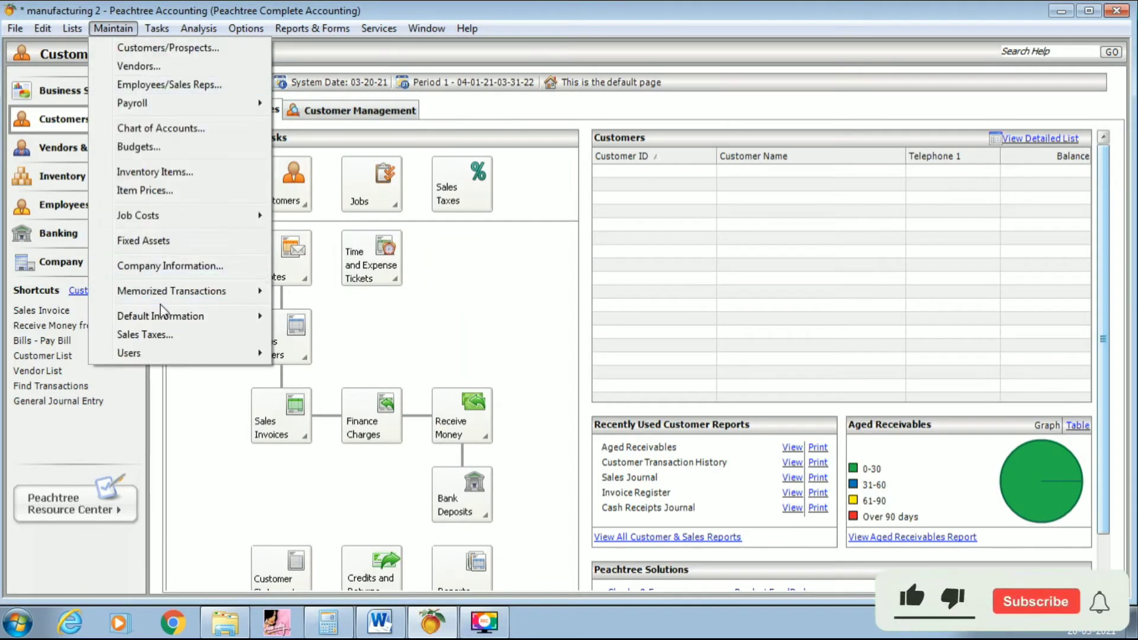
mouse_move(170, 316)
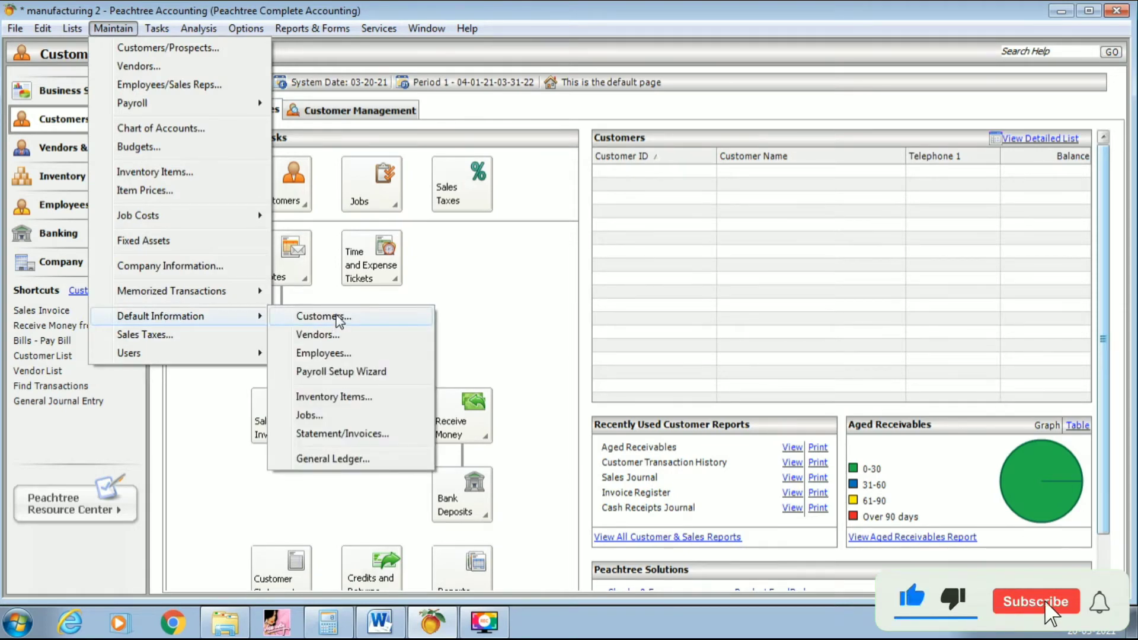
click(337, 319)
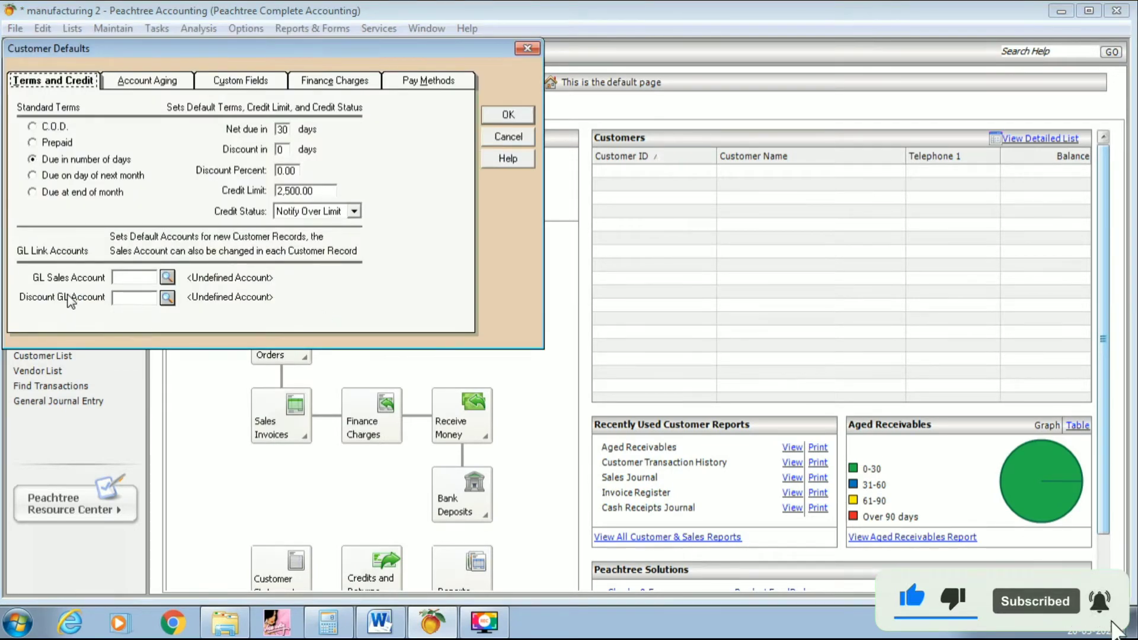
click(167, 277)
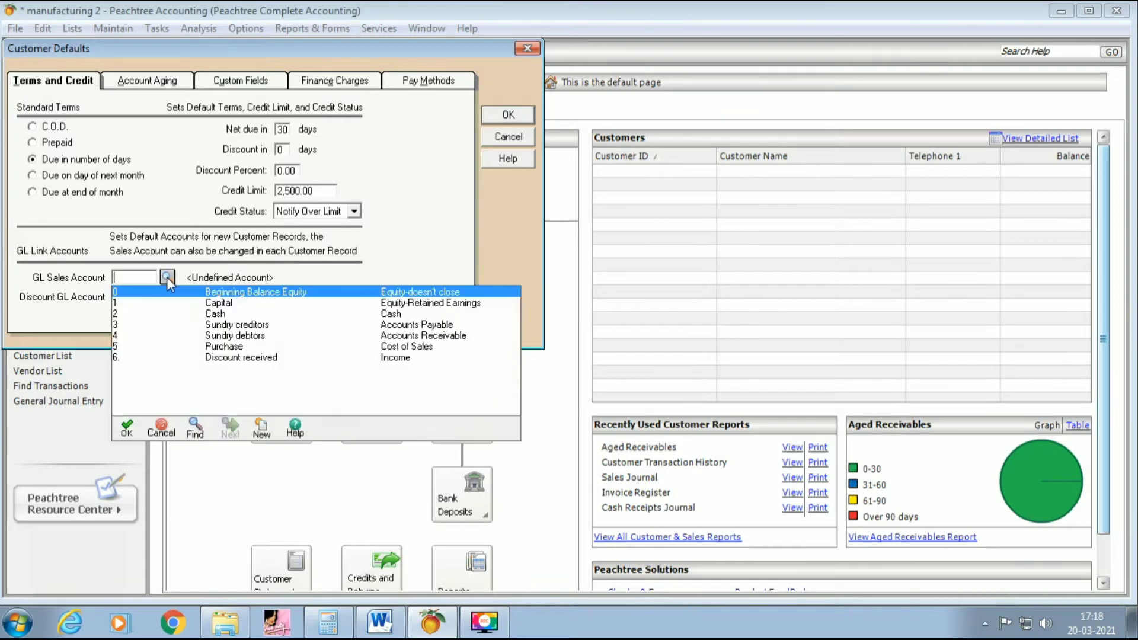
click(261, 429)
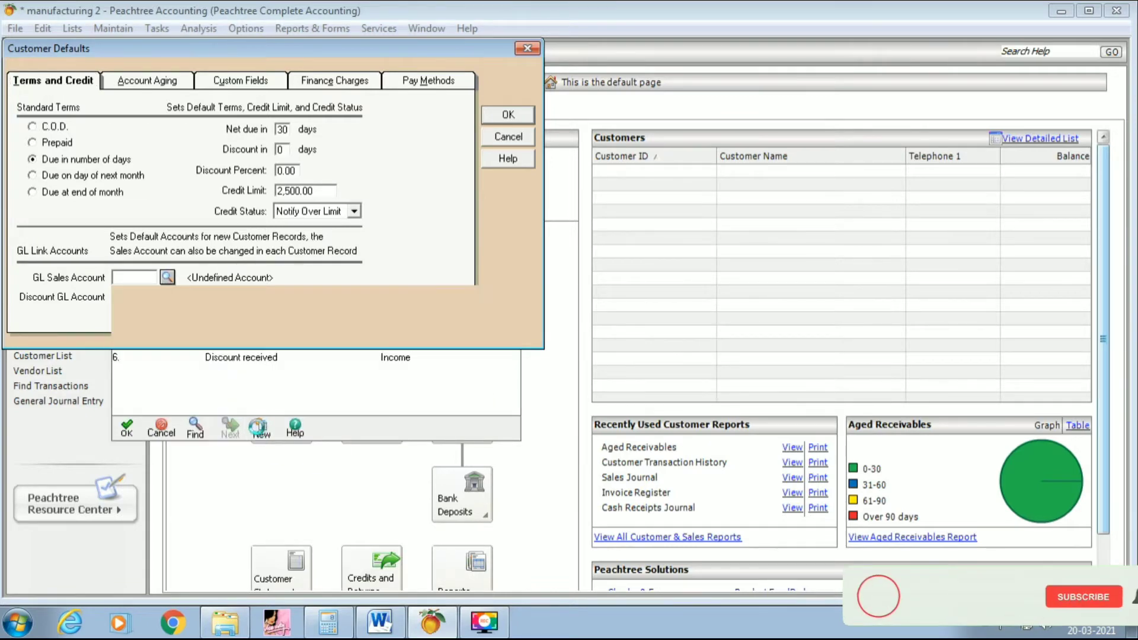
text(7)
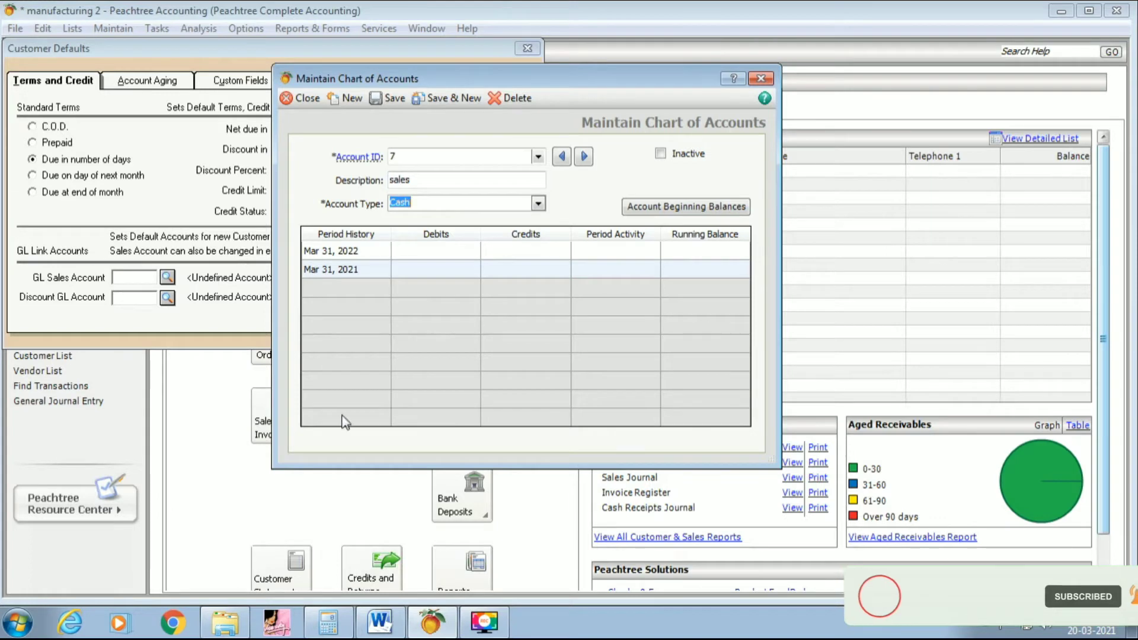
- Set the sales account's type to Income, save it and return to the customer defaults
click(538, 204)
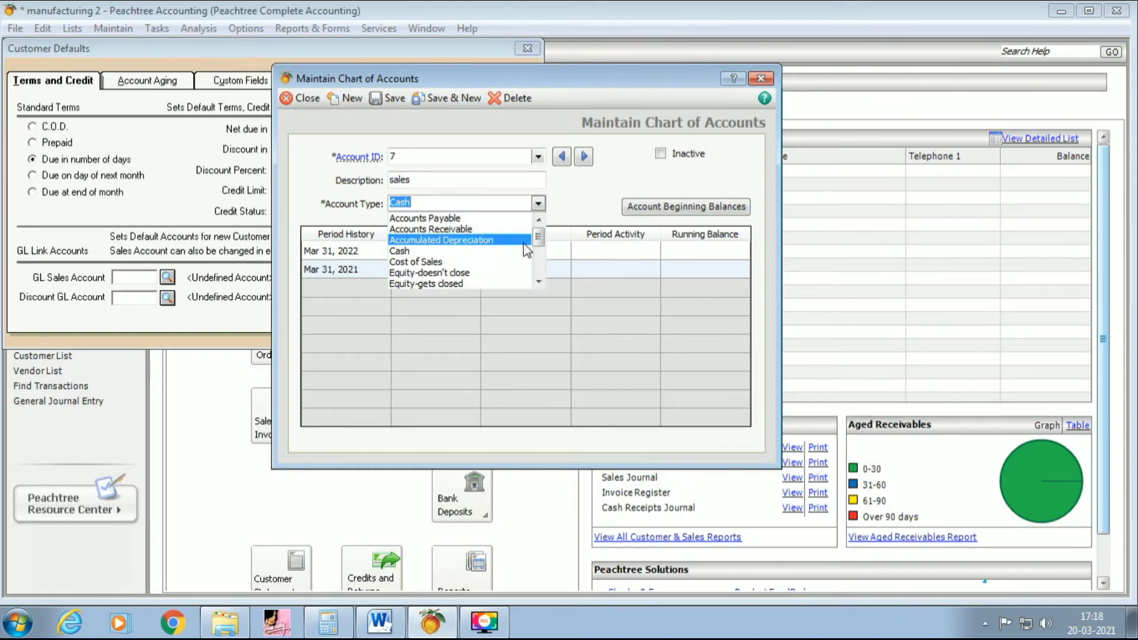
click(538, 282)
click(538, 282)
click(538, 283)
click(539, 282)
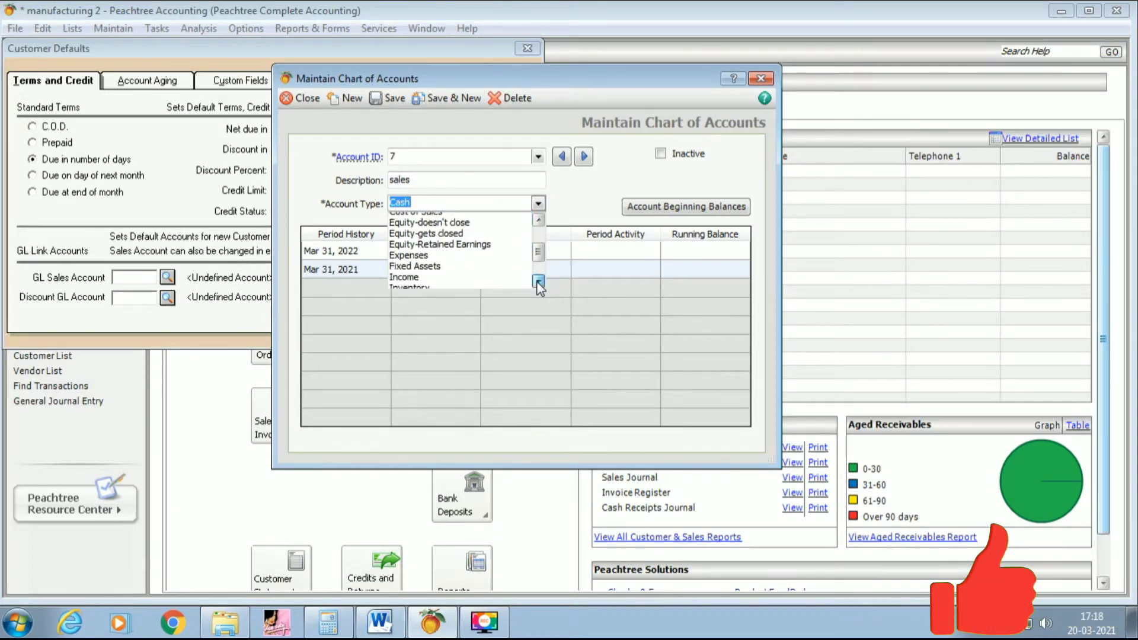
click(538, 282)
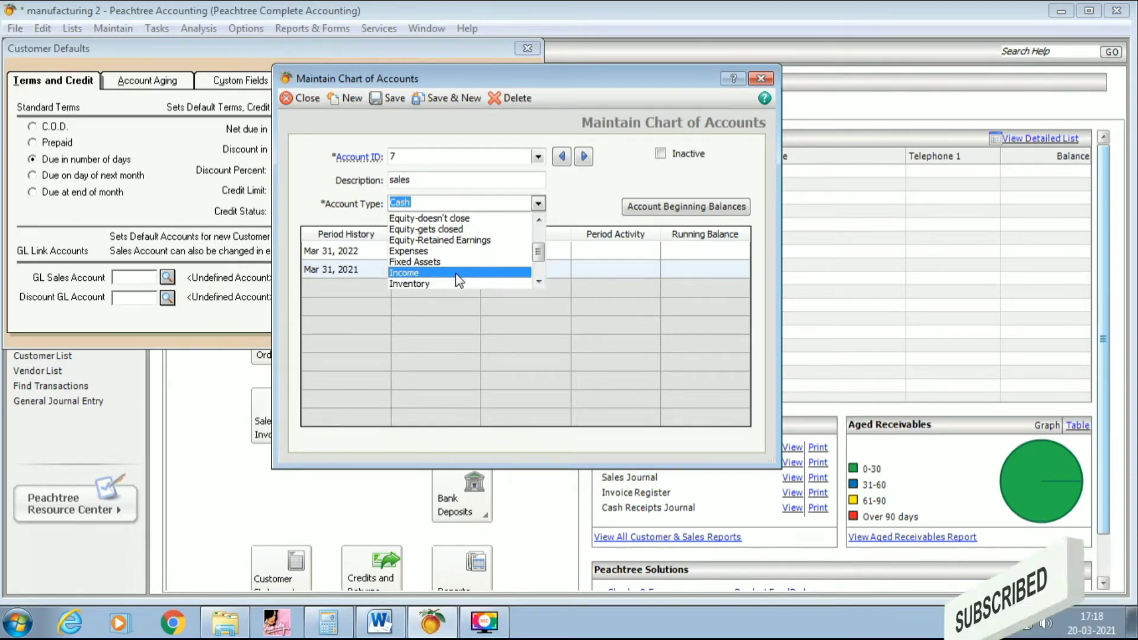
click(457, 274)
click(388, 98)
click(302, 95)
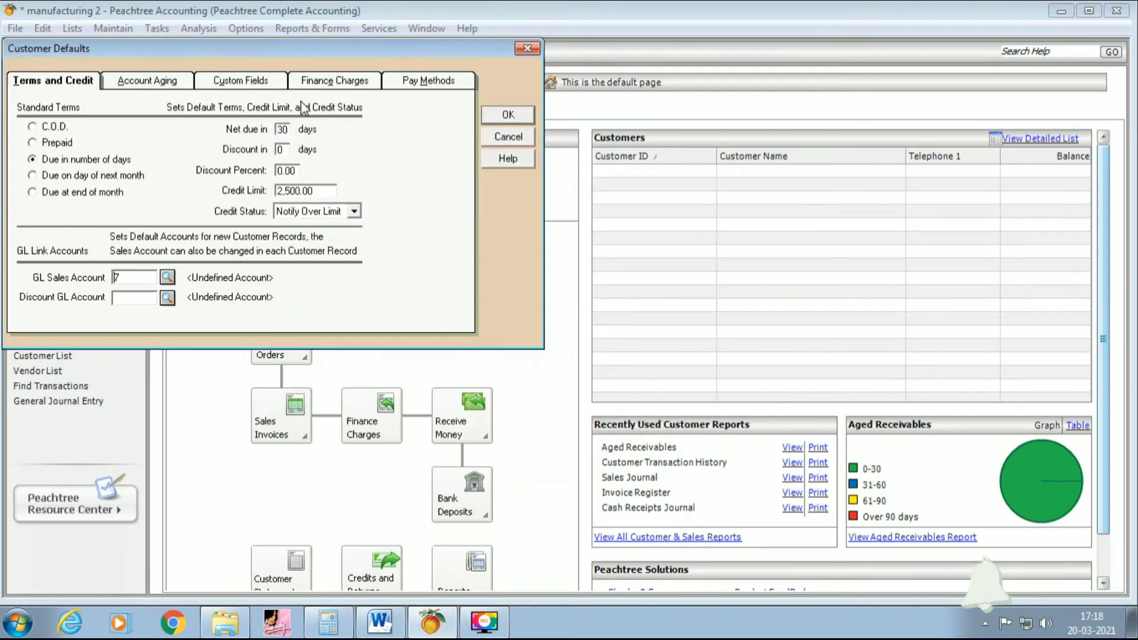
- Start a new ledger account for the customers' Discount GL Account with ID 8 and description Discount allowed
click(167, 298)
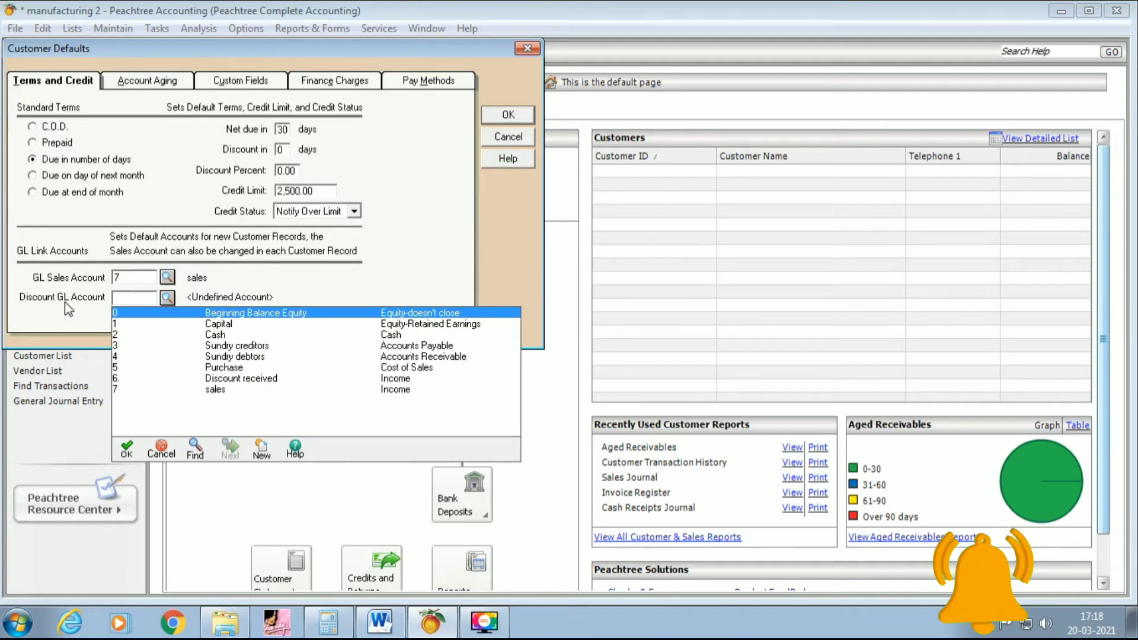
click(264, 452)
text(8)
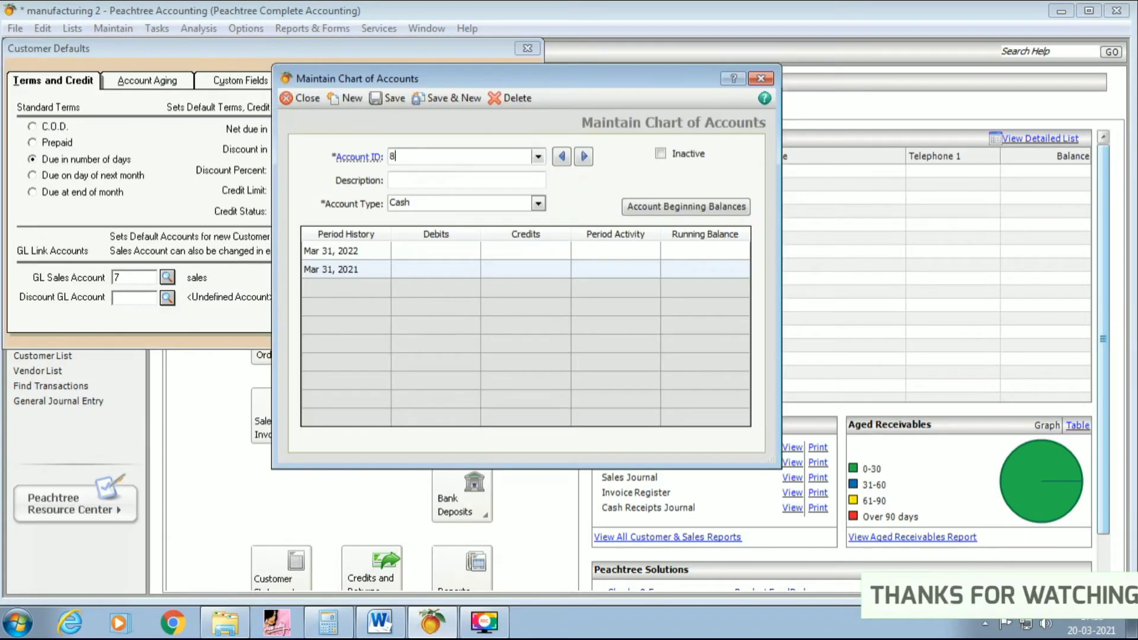
key(Tab)
text(Di)
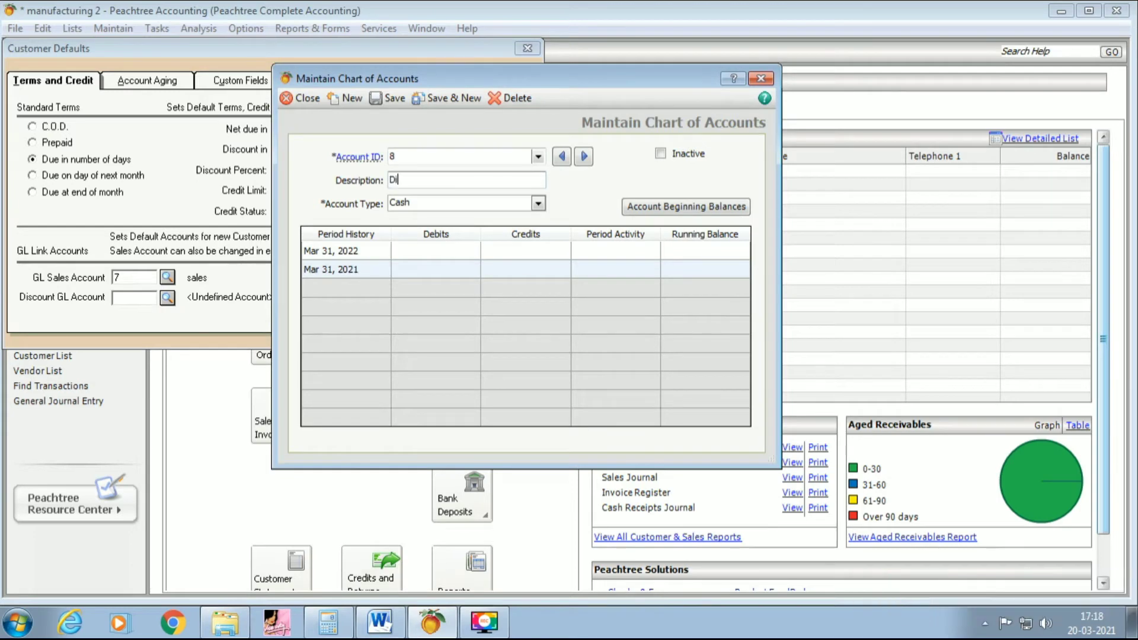
text(scount allowed)
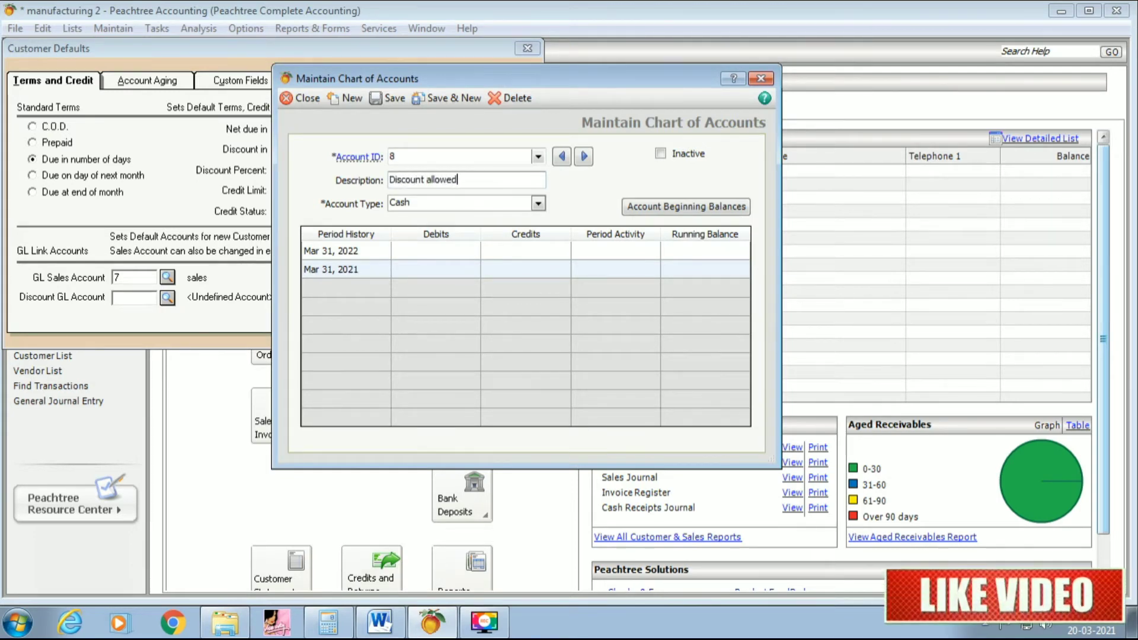
- Save the Discount allowed account with type Expenses and accept the customer defaults
click(537, 203)
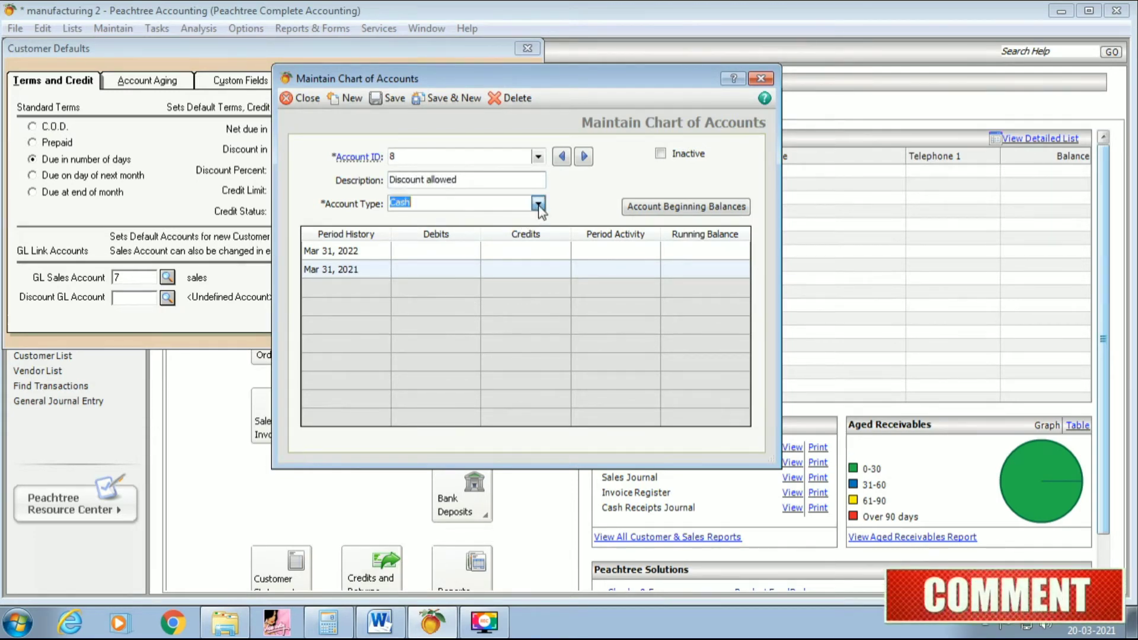
click(538, 283)
click(537, 282)
click(538, 282)
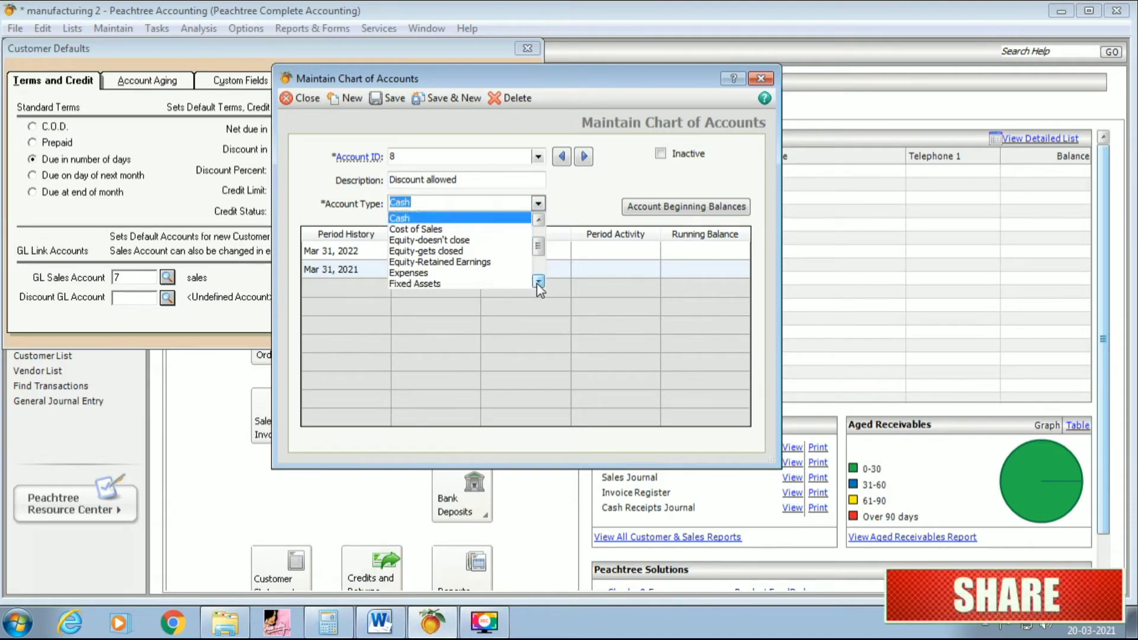
click(469, 274)
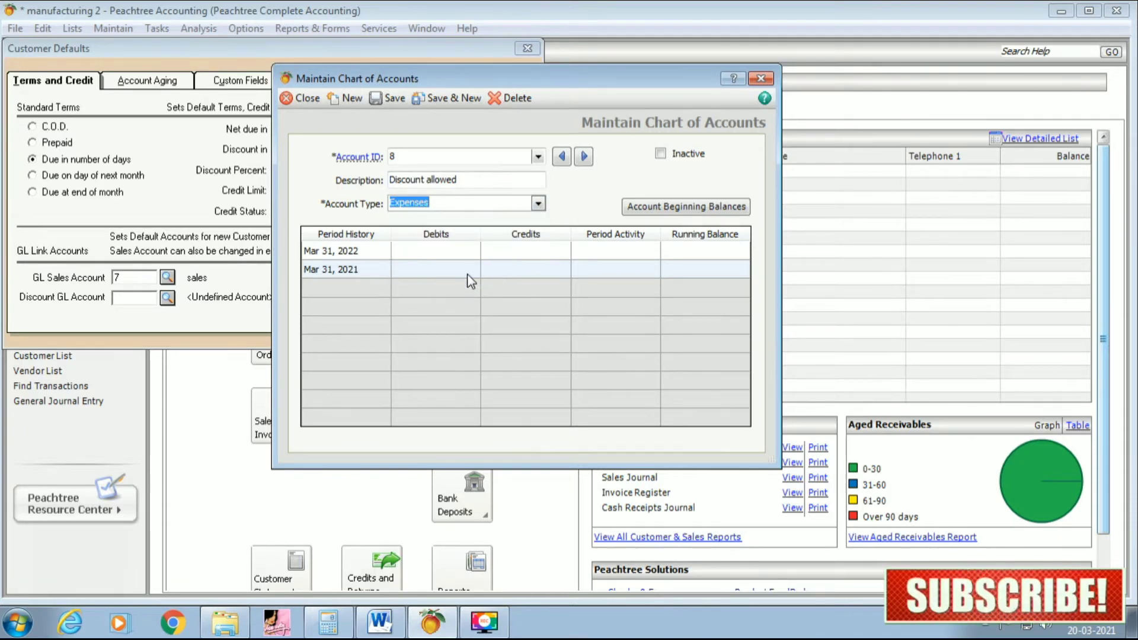
click(391, 100)
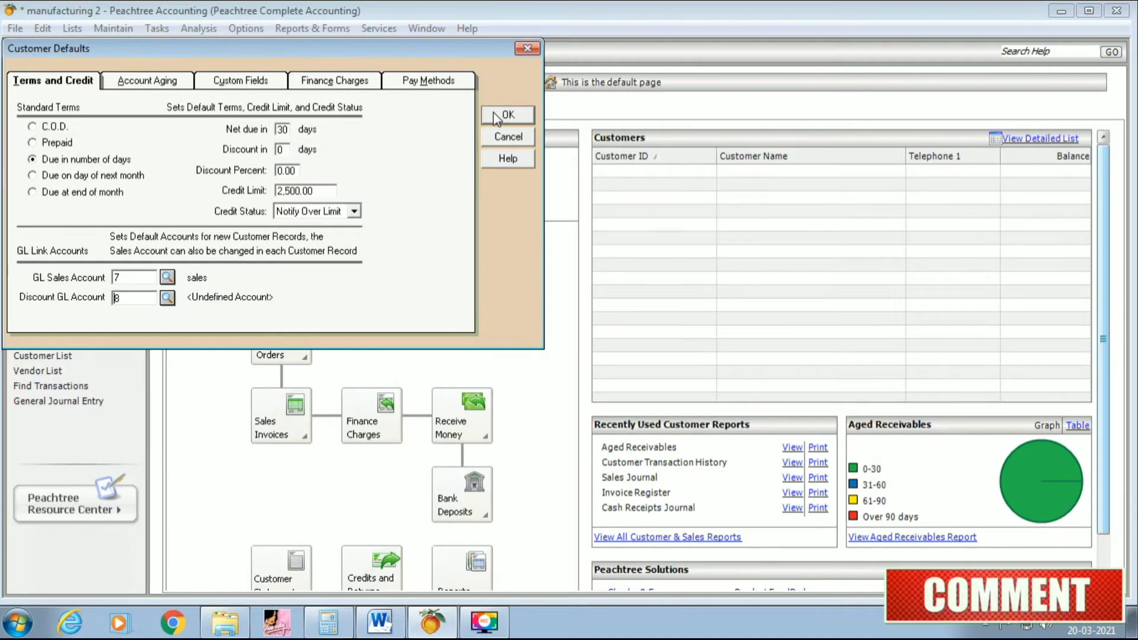
click(511, 116)
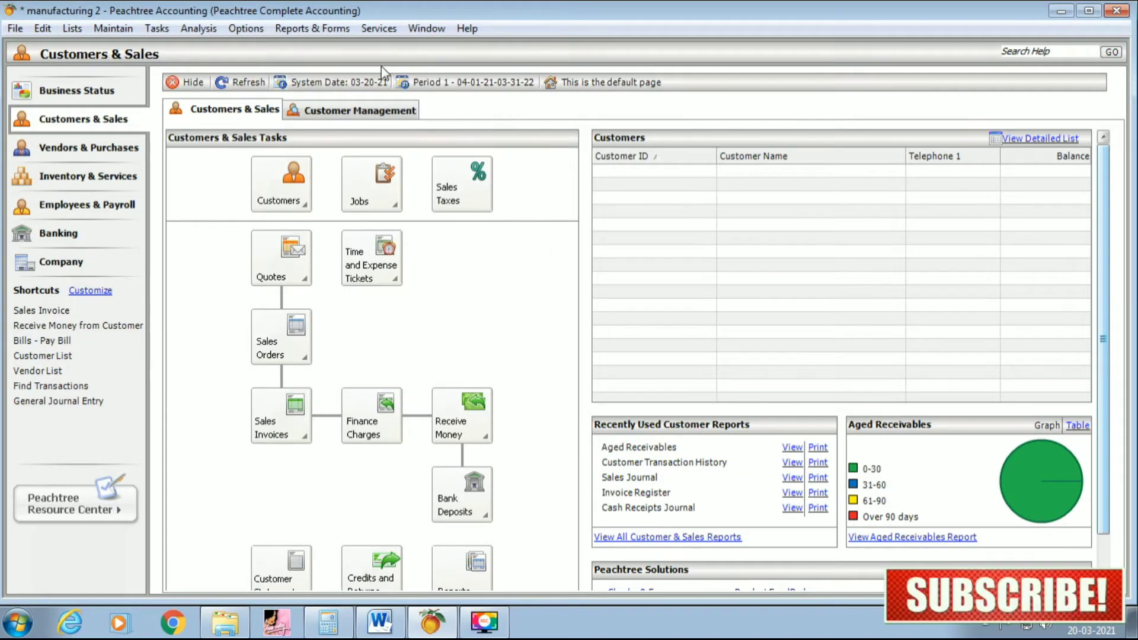
- In the default inventory item information, link the Stock item class's GL Sales/Inc account to account 7, sales
click(113, 29)
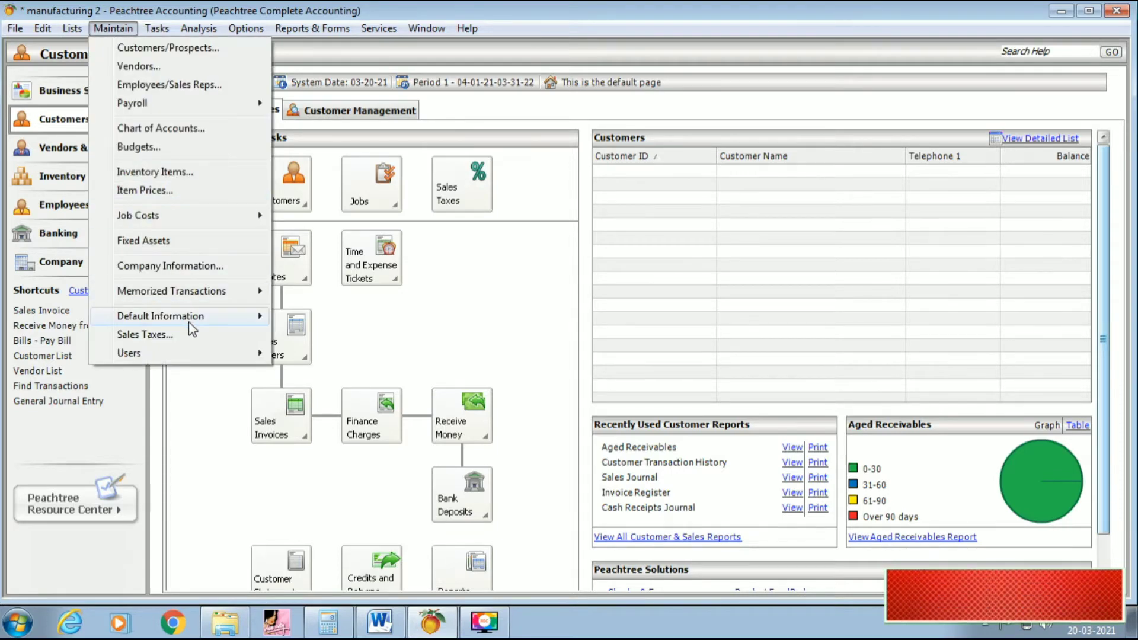
mouse_move(189, 323)
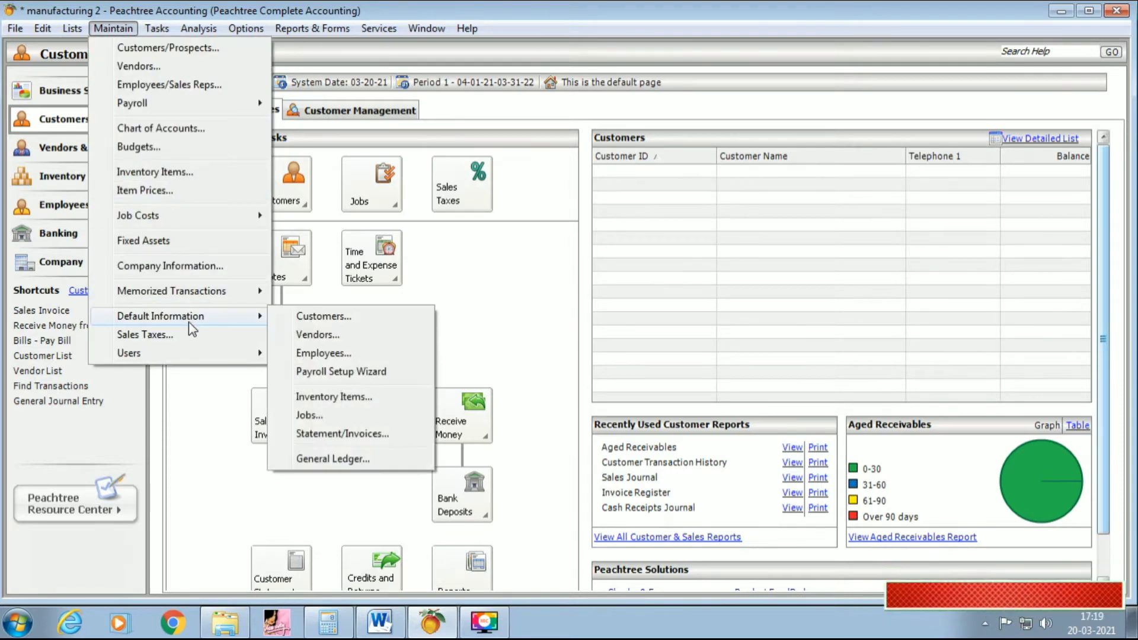
click(359, 401)
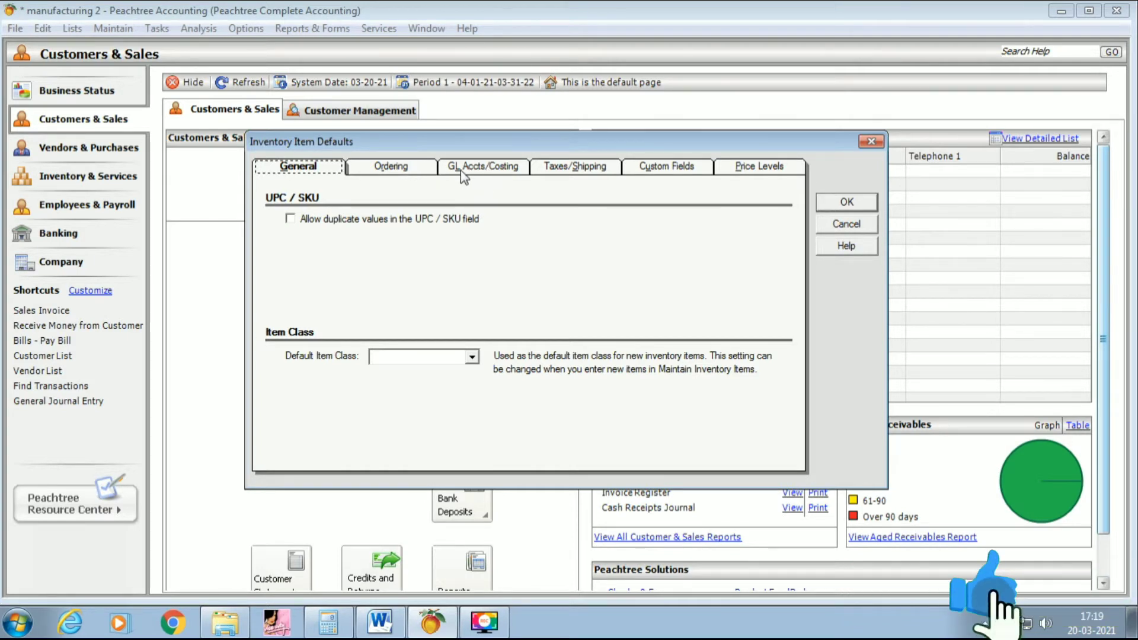
click(479, 172)
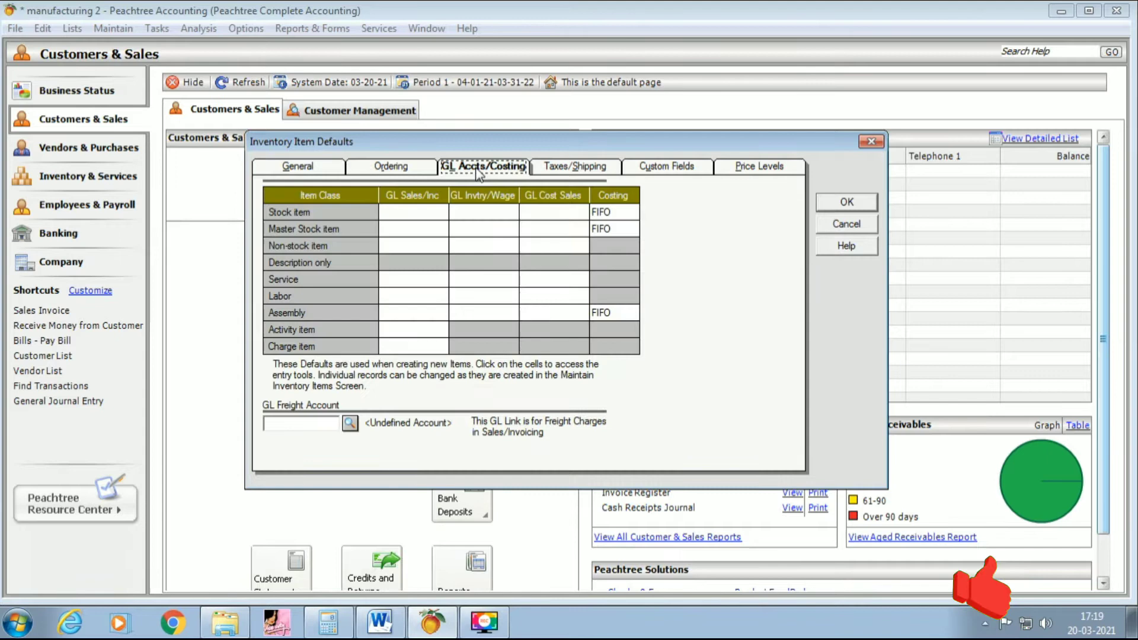
click(428, 213)
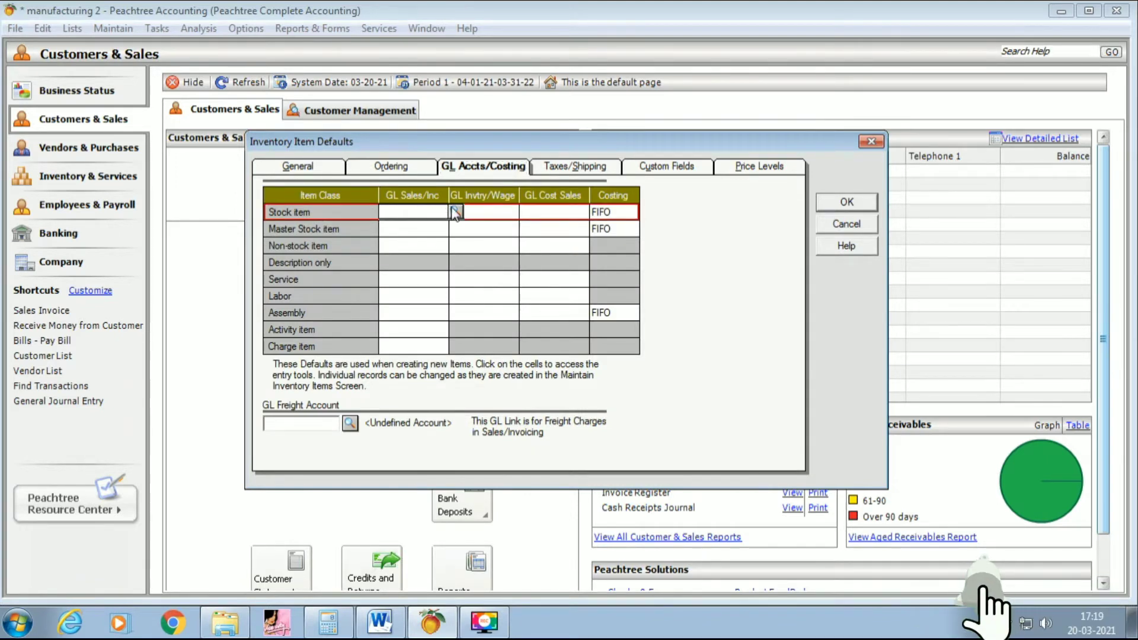
click(455, 212)
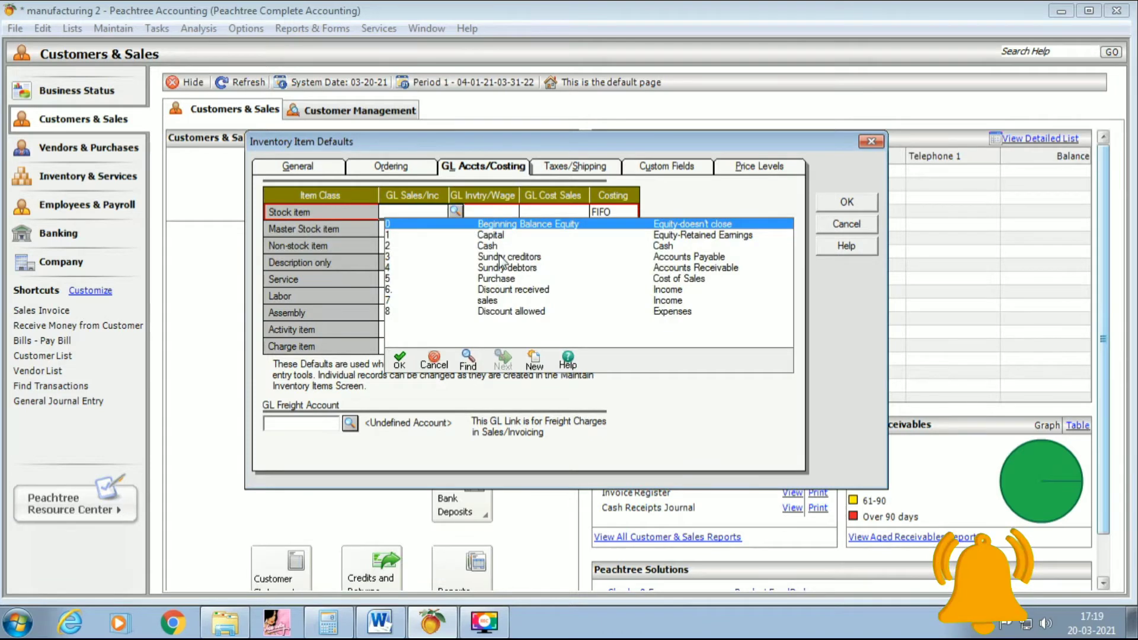
double_click(487, 301)
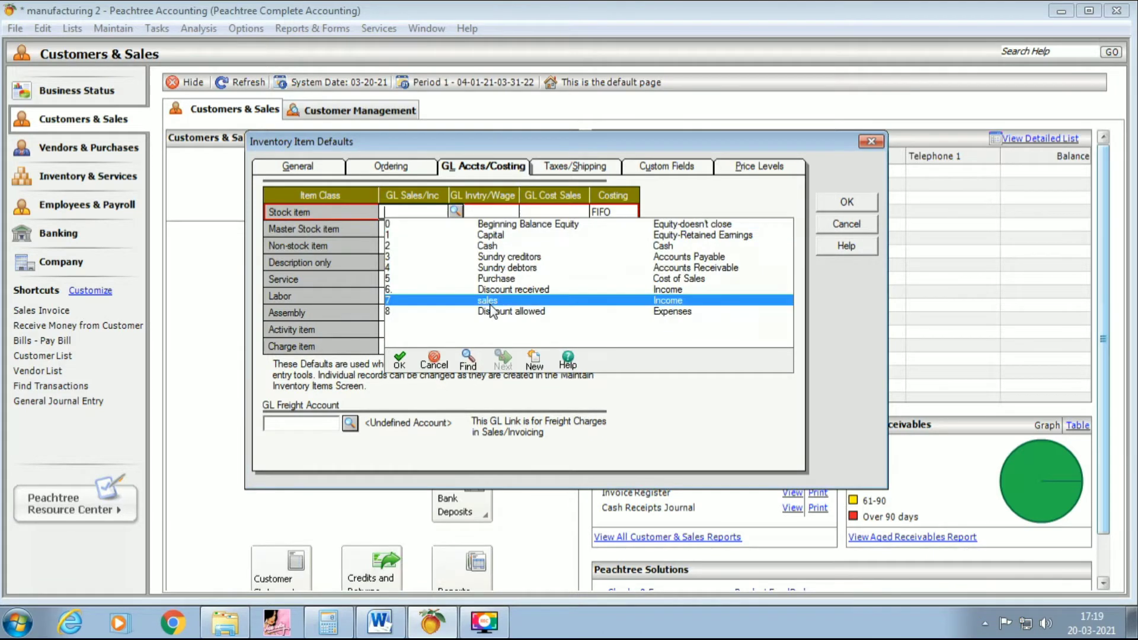
click(456, 212)
double_click(497, 301)
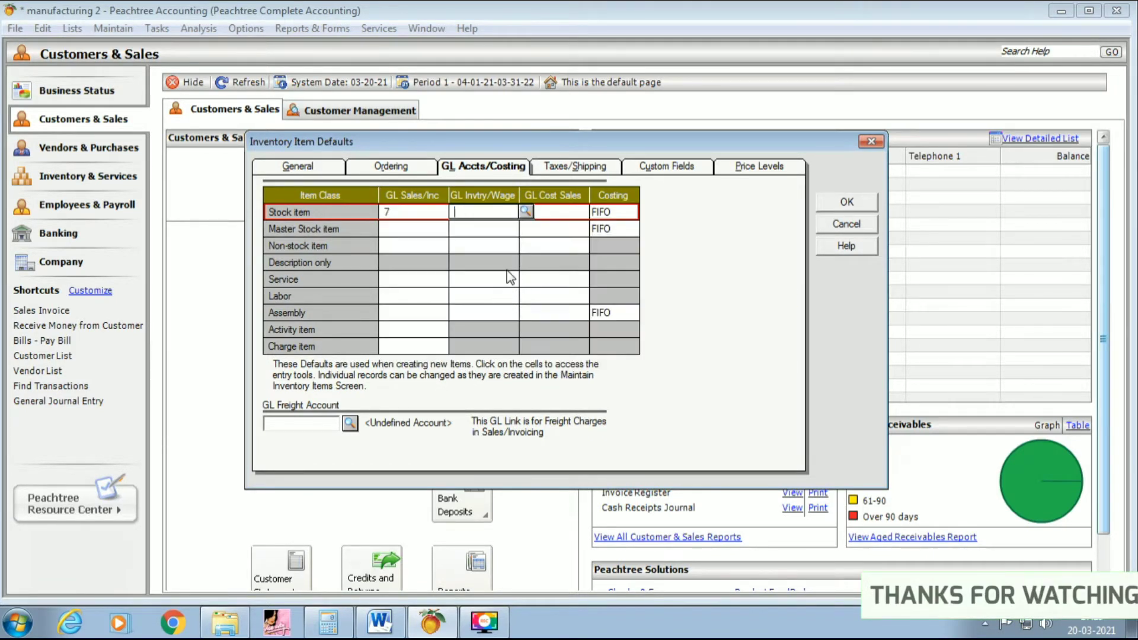
- Start a new ledger account for the Stock item's GL Invtry/Wage account with ID 9 and description Inventory
click(483, 211)
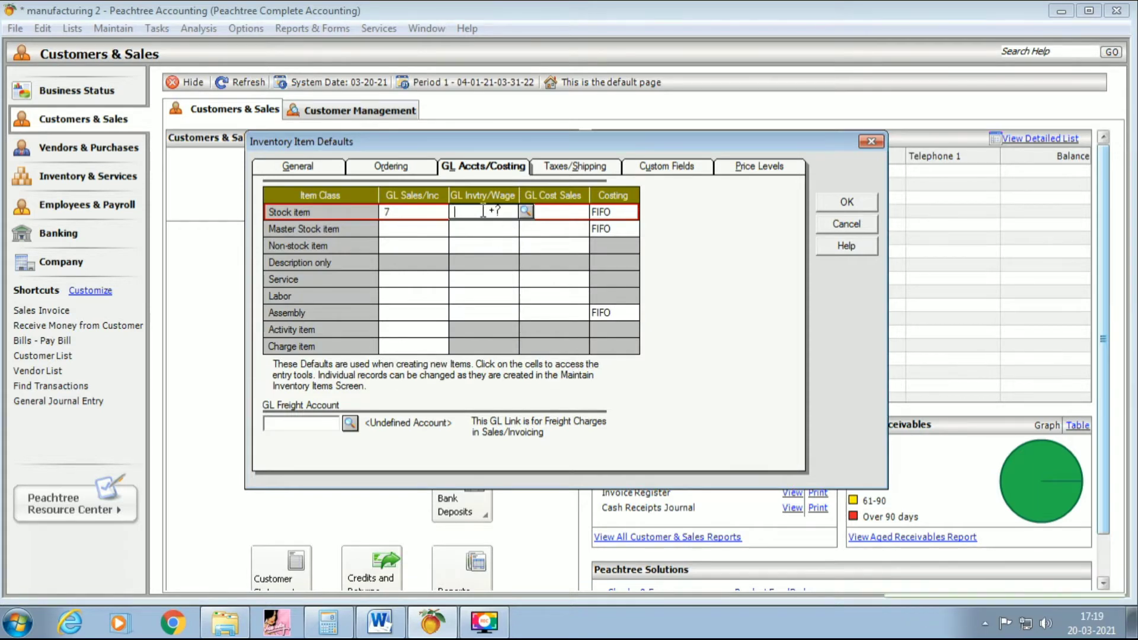
click(527, 211)
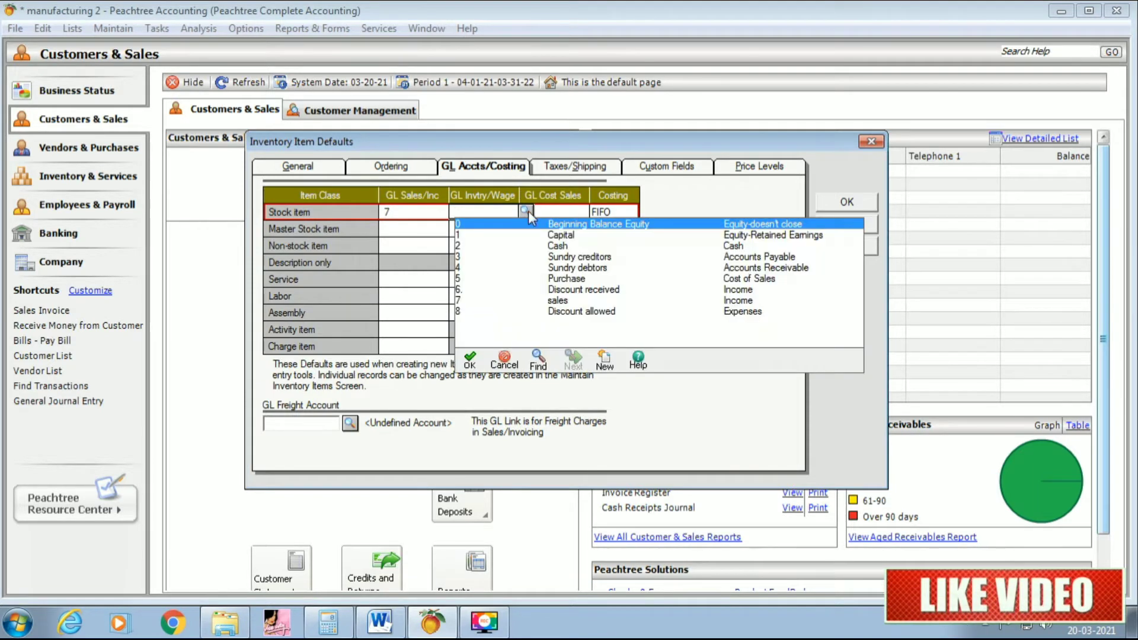
click(605, 361)
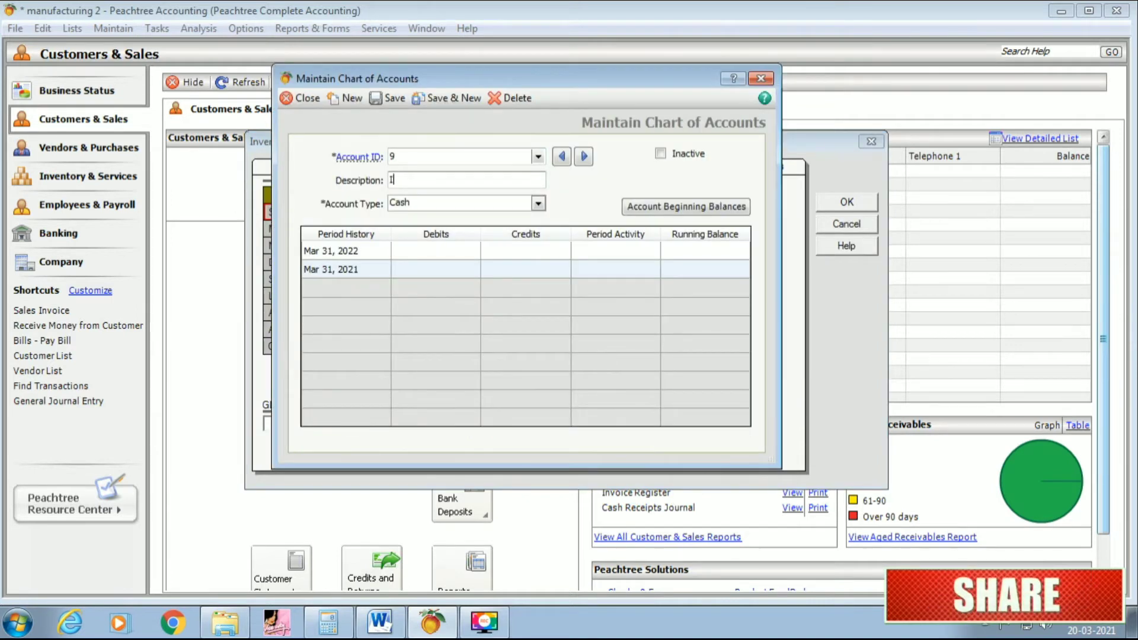
text(Inventory)
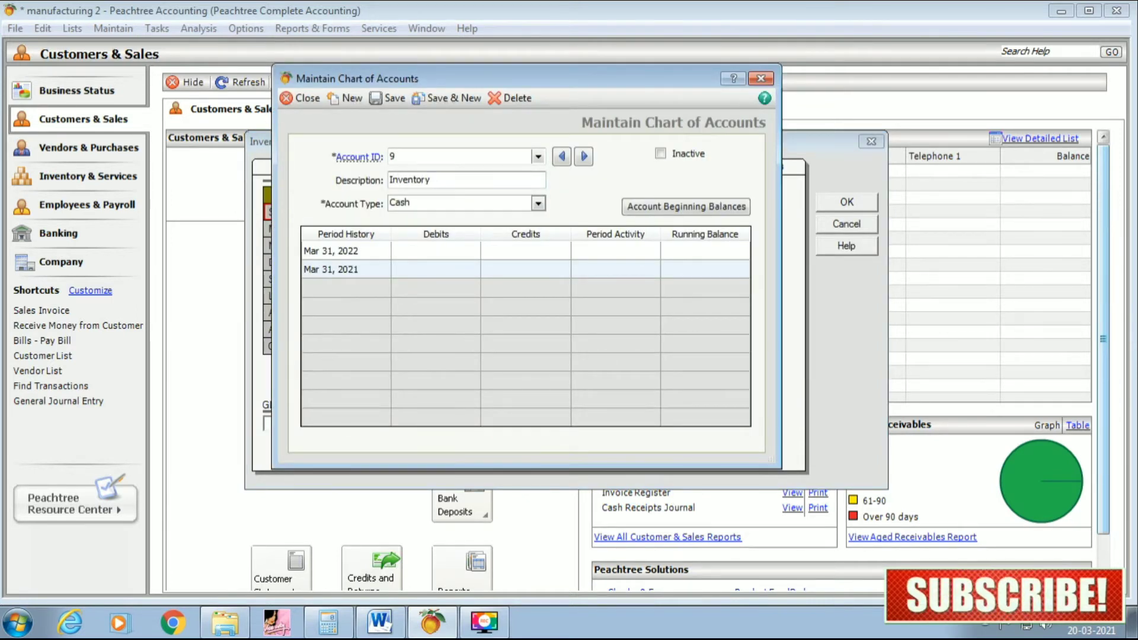
- Set the new account's type to Inventory, save it and return to the inventory item defaults
click(538, 203)
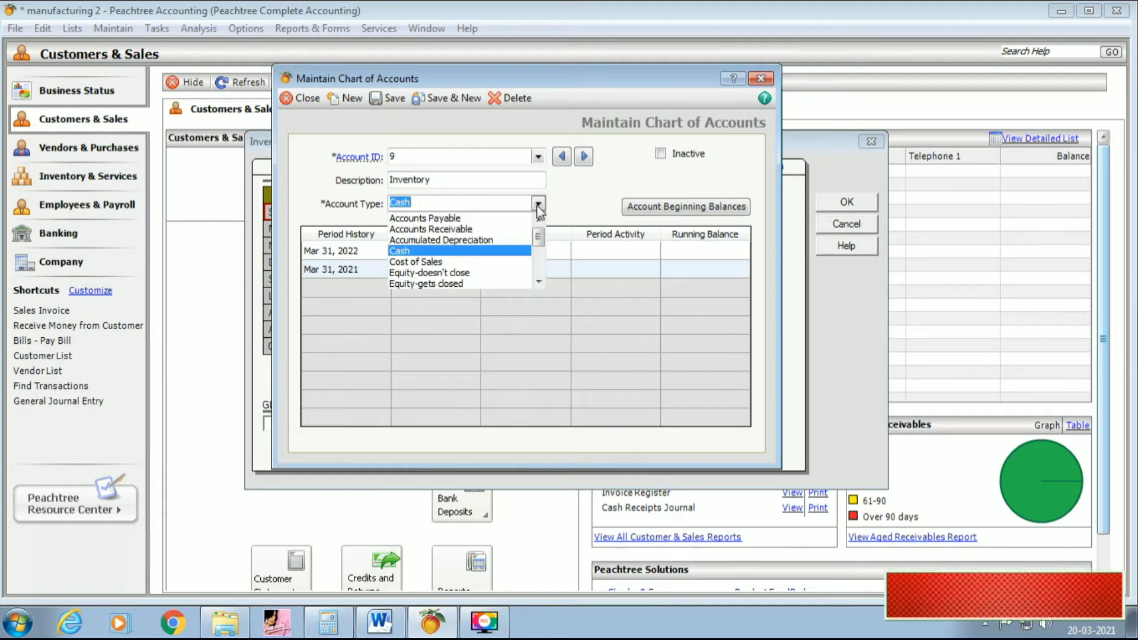
click(539, 281)
click(539, 281)
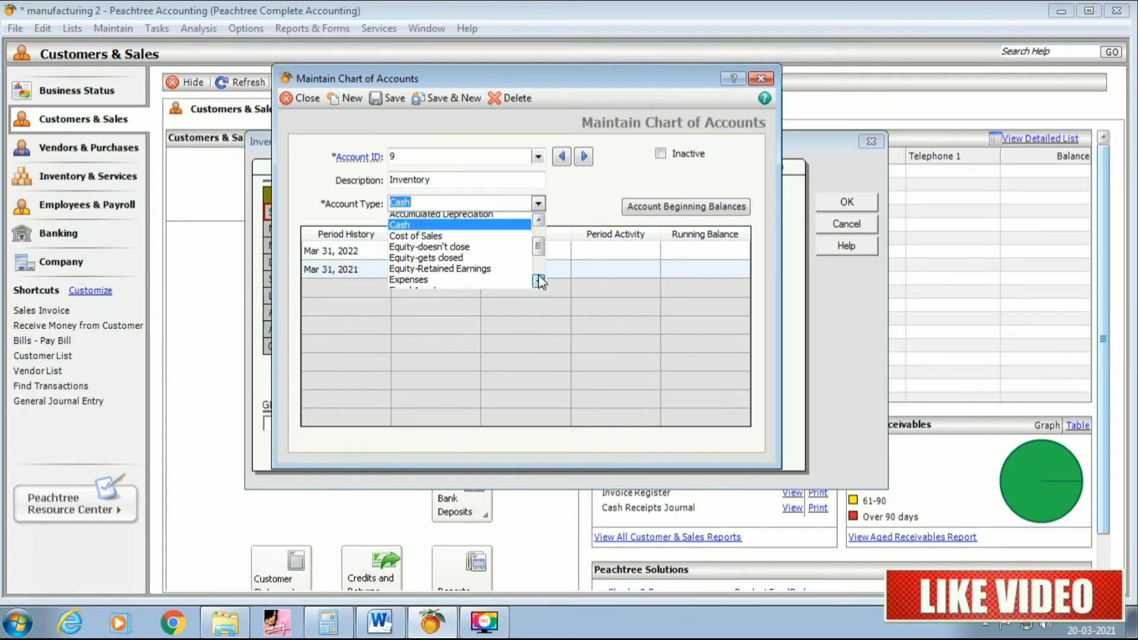
click(539, 281)
click(539, 282)
click(539, 281)
click(508, 273)
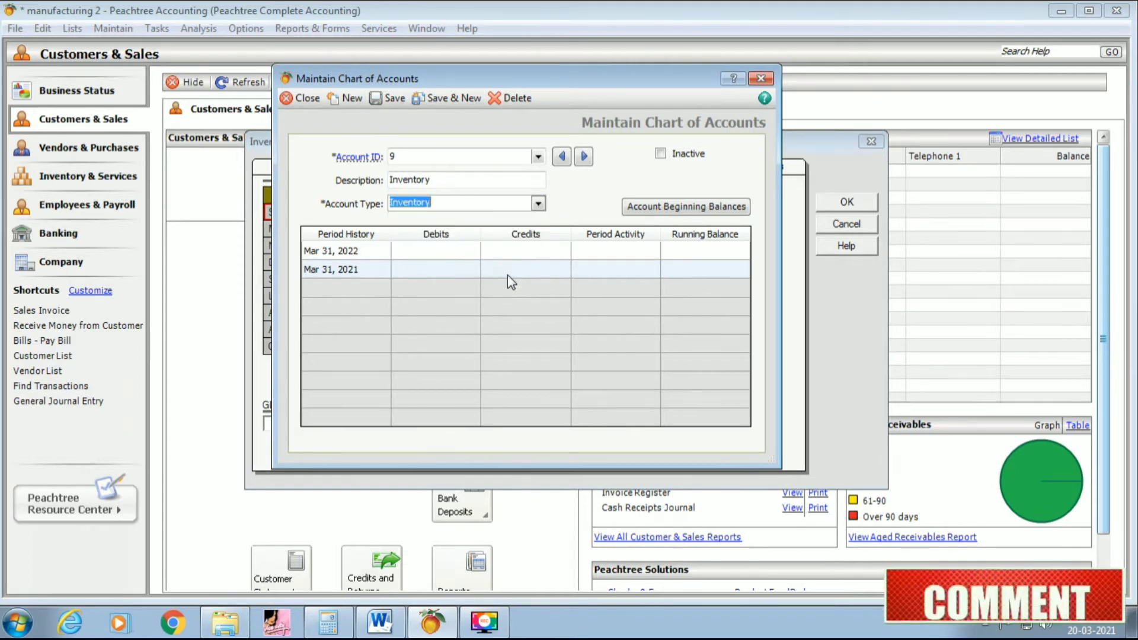
click(393, 98)
click(291, 97)
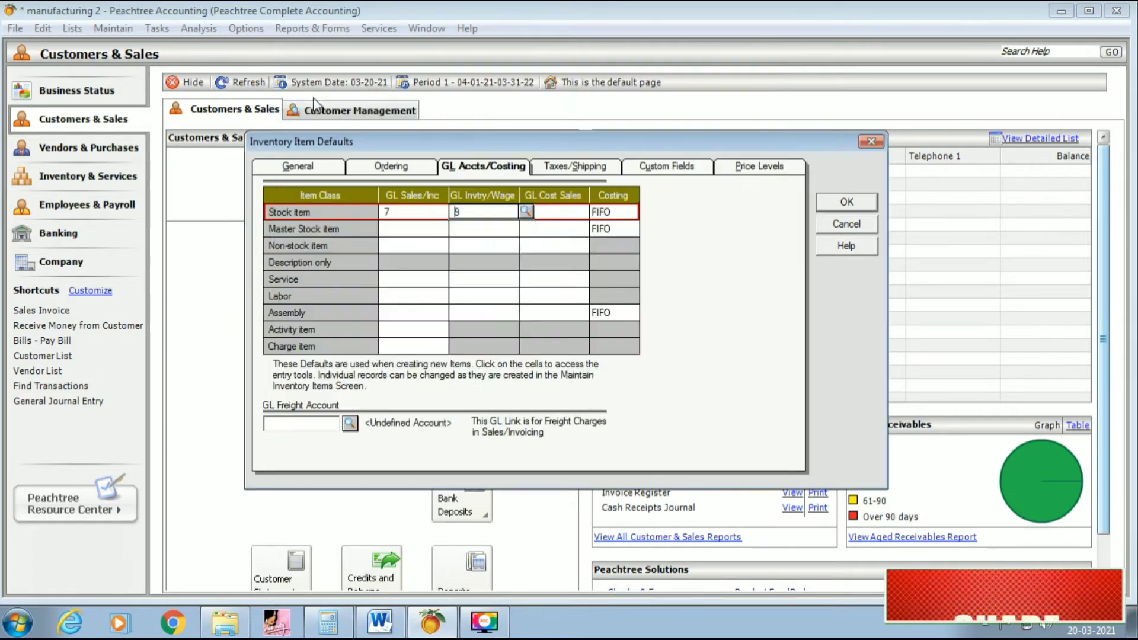
- Link the Stock item's GL Cost Sales account to 5, Purchase, and set its costing method to Average
click(546, 213)
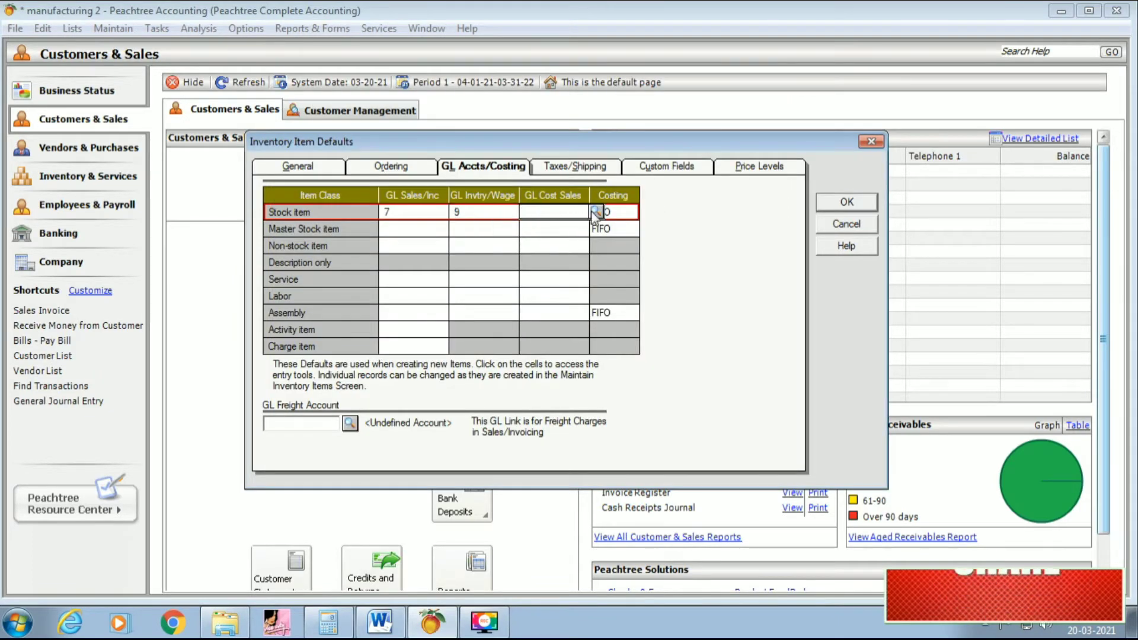
click(595, 211)
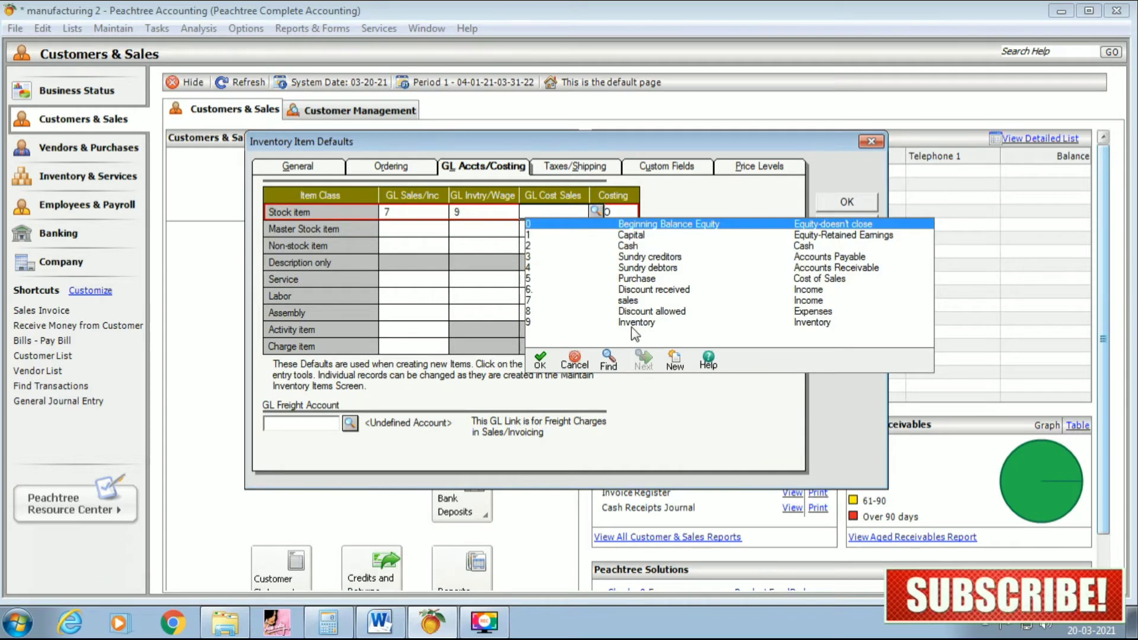
double_click(635, 278)
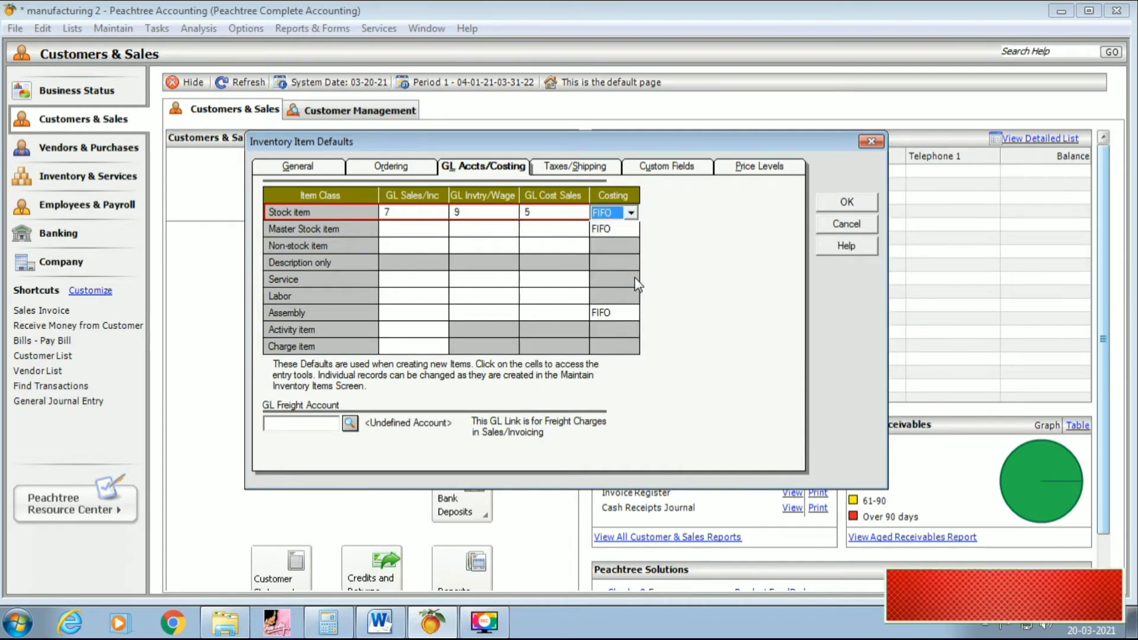
click(631, 213)
click(620, 251)
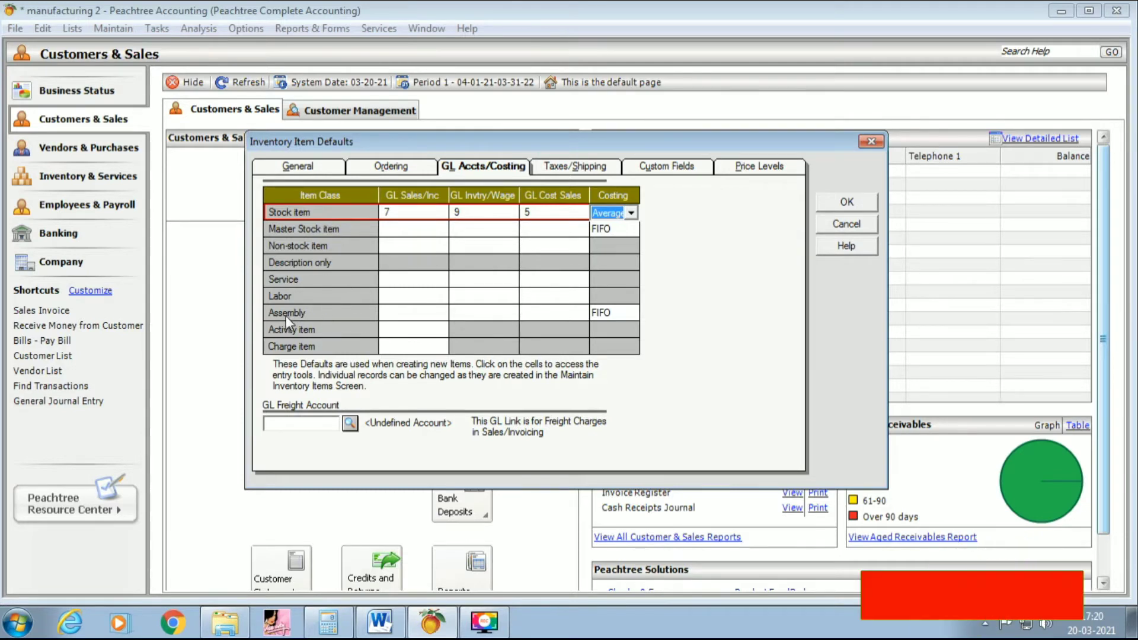
- Link the Assembly item class's GL Sales/Inc account to 7, sales, and its GL Invtry/Wage account to 9, Inventory
click(415, 313)
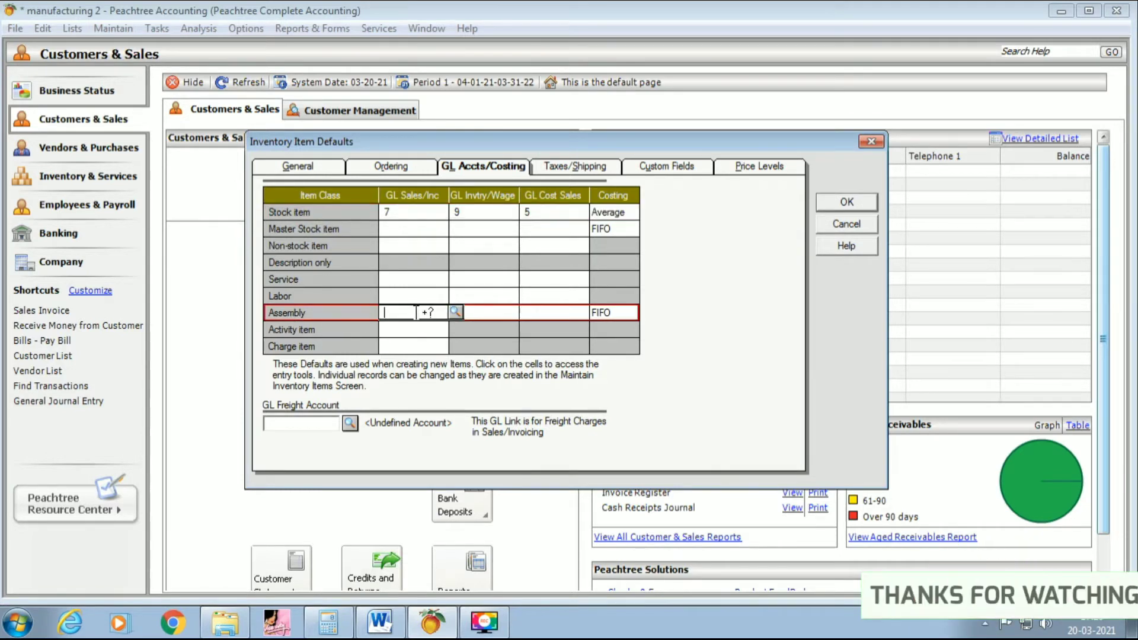
click(455, 312)
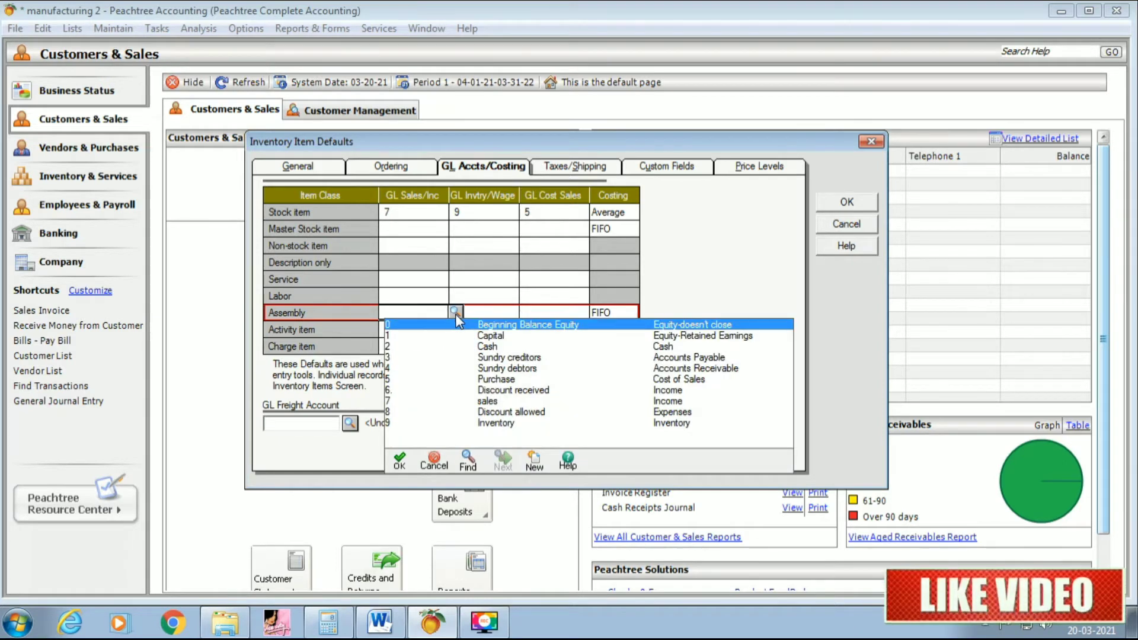
double_click(494, 401)
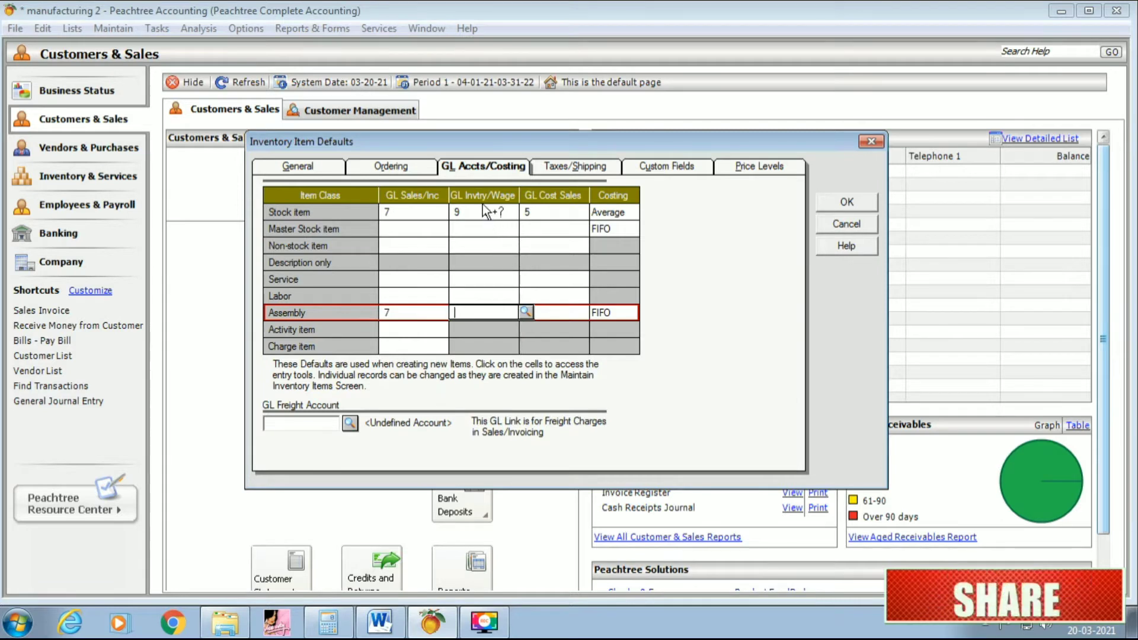
click(526, 312)
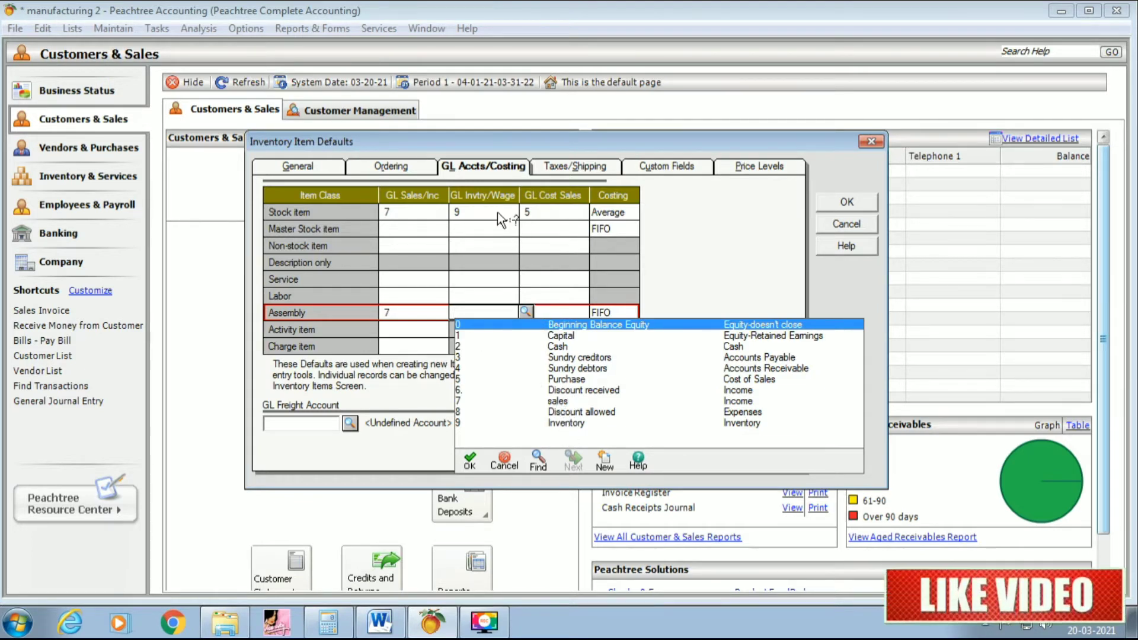
double_click(560, 425)
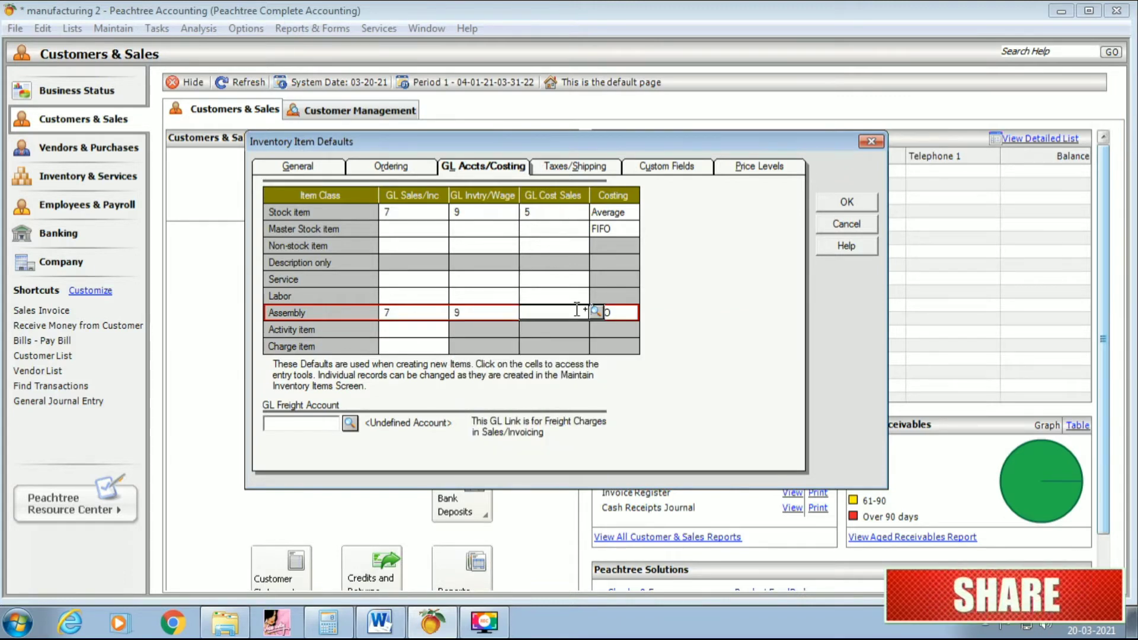
- Link the Assembly class's GL Cost Sales account to 5, Purchase, and set its costing method to Average
click(597, 312)
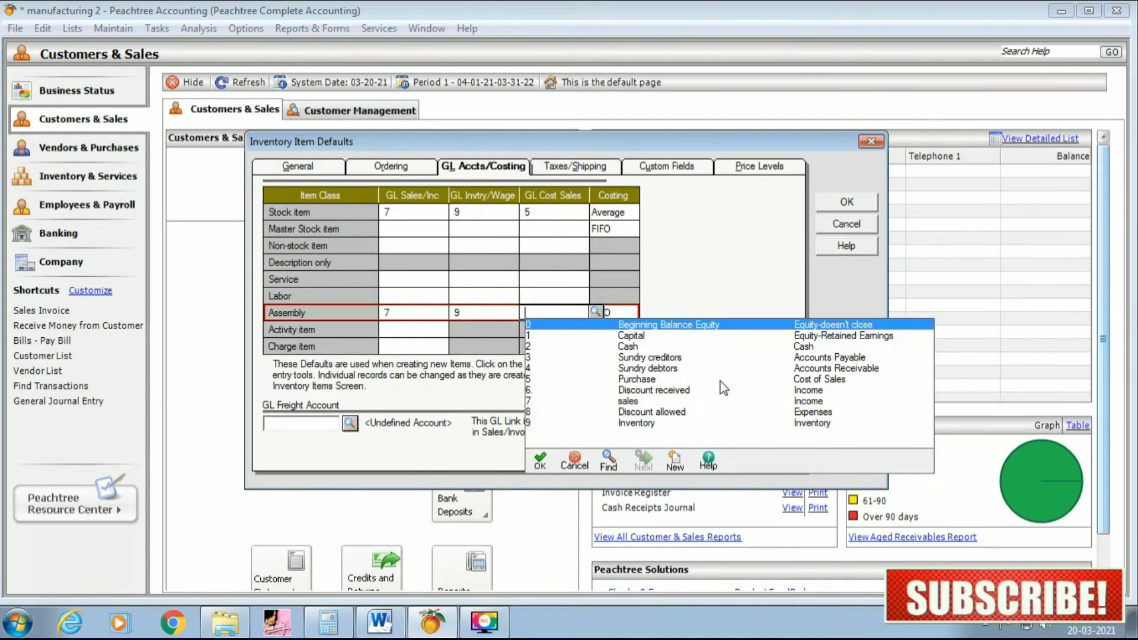
double_click(644, 381)
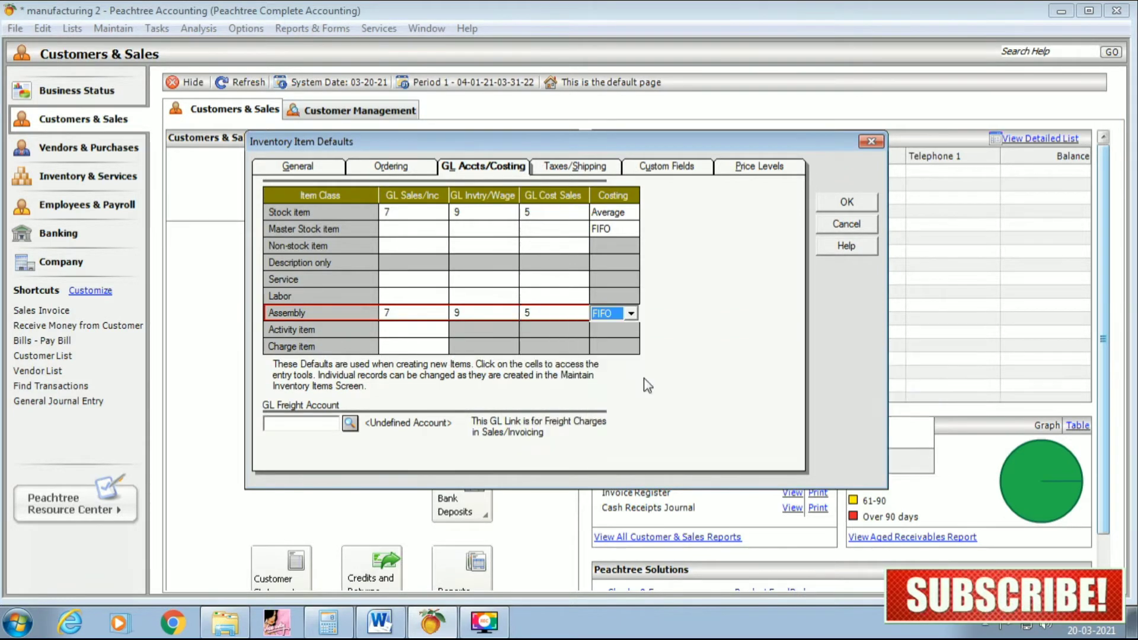
click(632, 313)
click(611, 351)
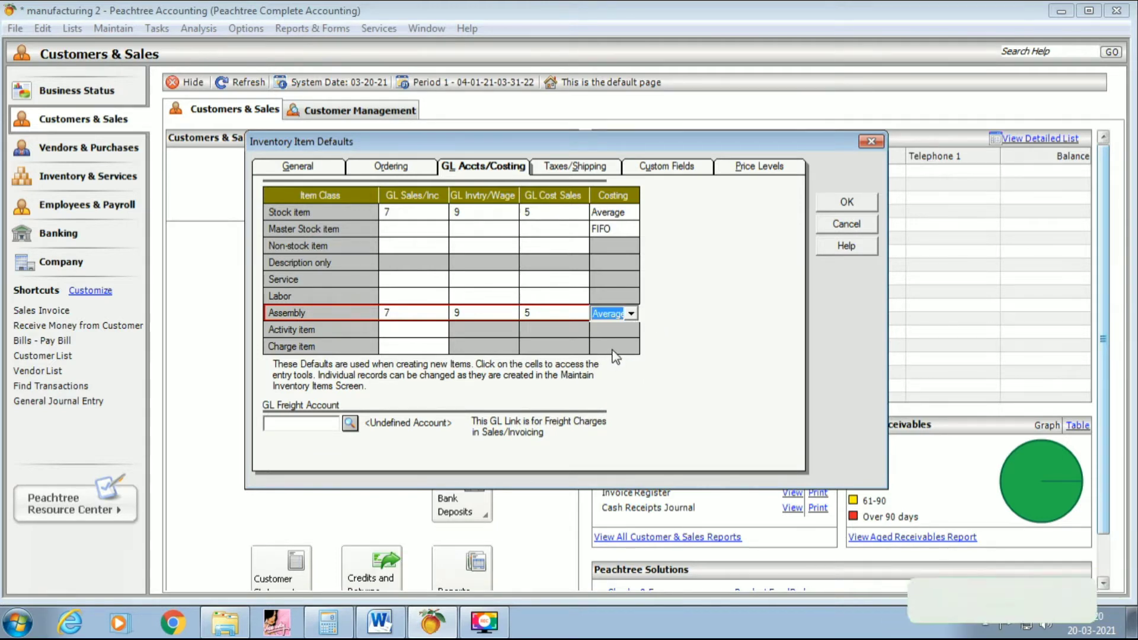
- Start a new ledger account for the GL Freight Account with ID 10 and description Freight charge
click(353, 422)
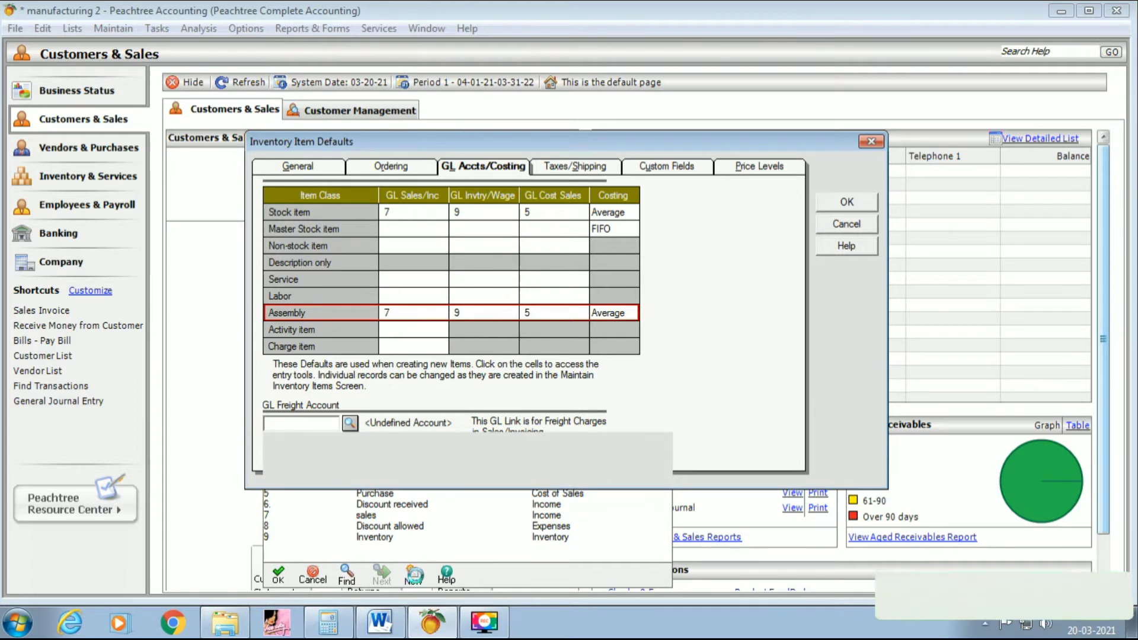
text(10)
key(Tab)
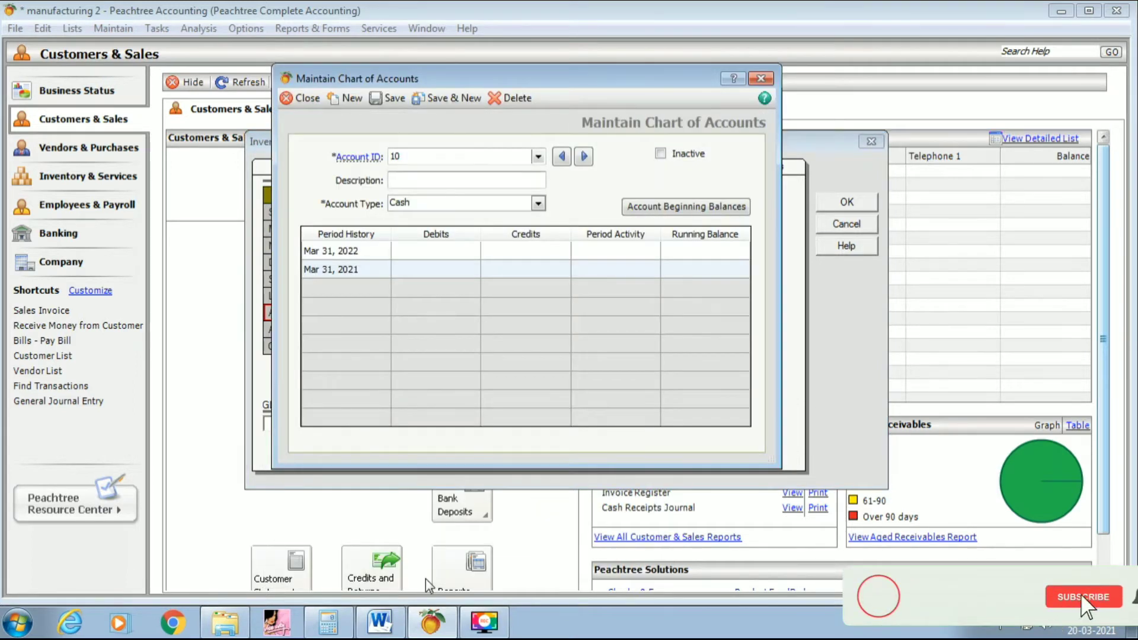
text(Freigh)
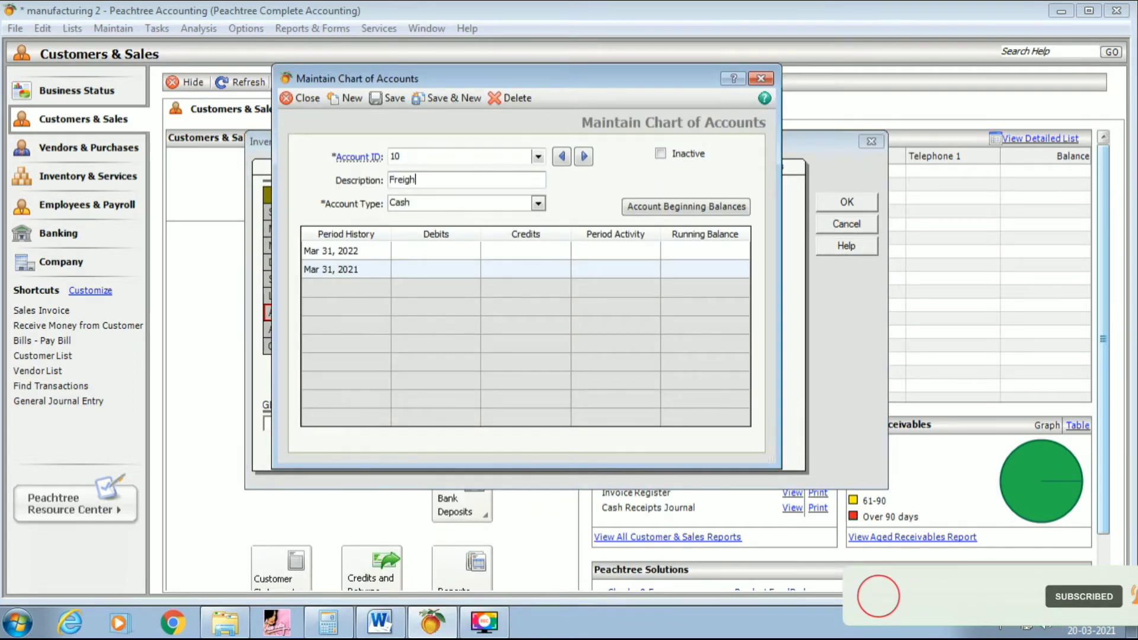
text(t charge)
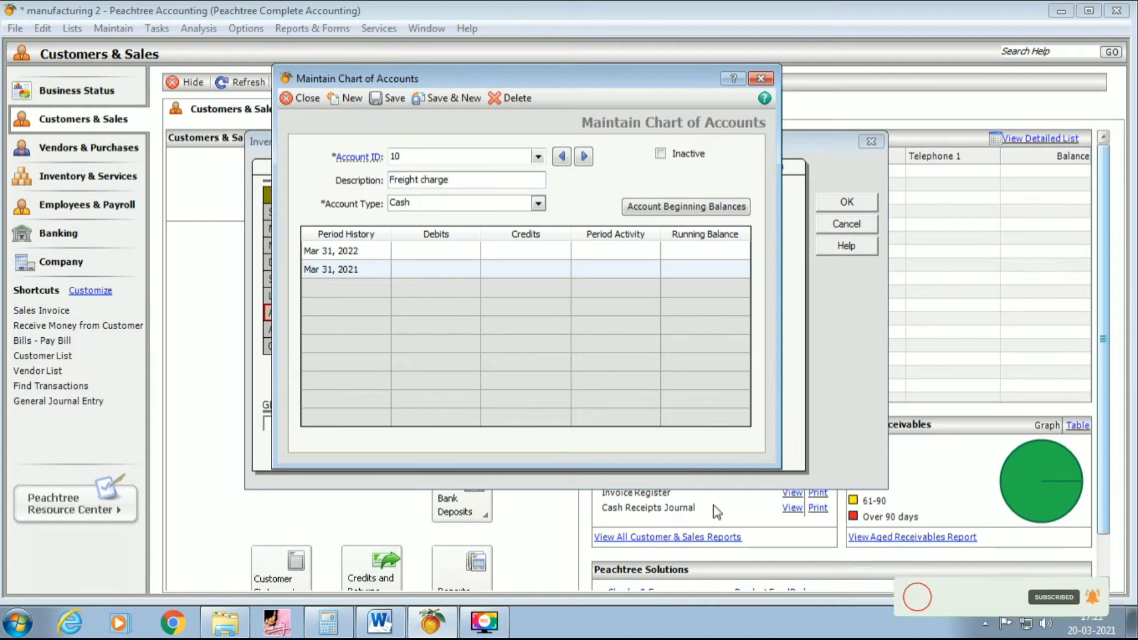
- Set the freight account's type to Expenses, save it and confirm the inventory item defaults
click(538, 204)
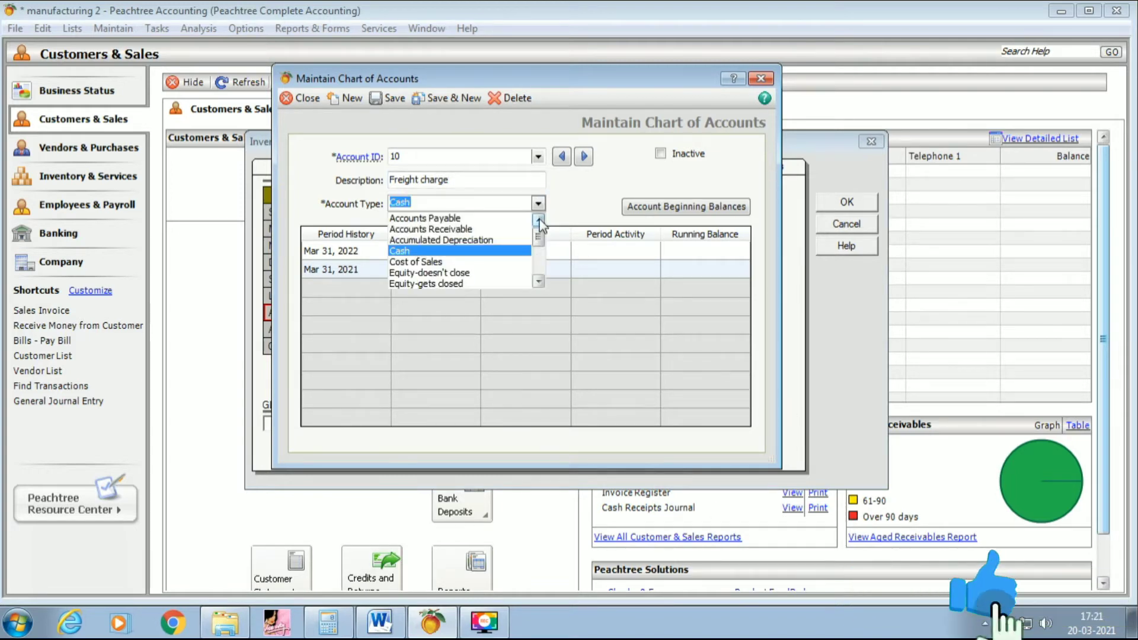
click(539, 281)
scroll(531, 282, down, 2)
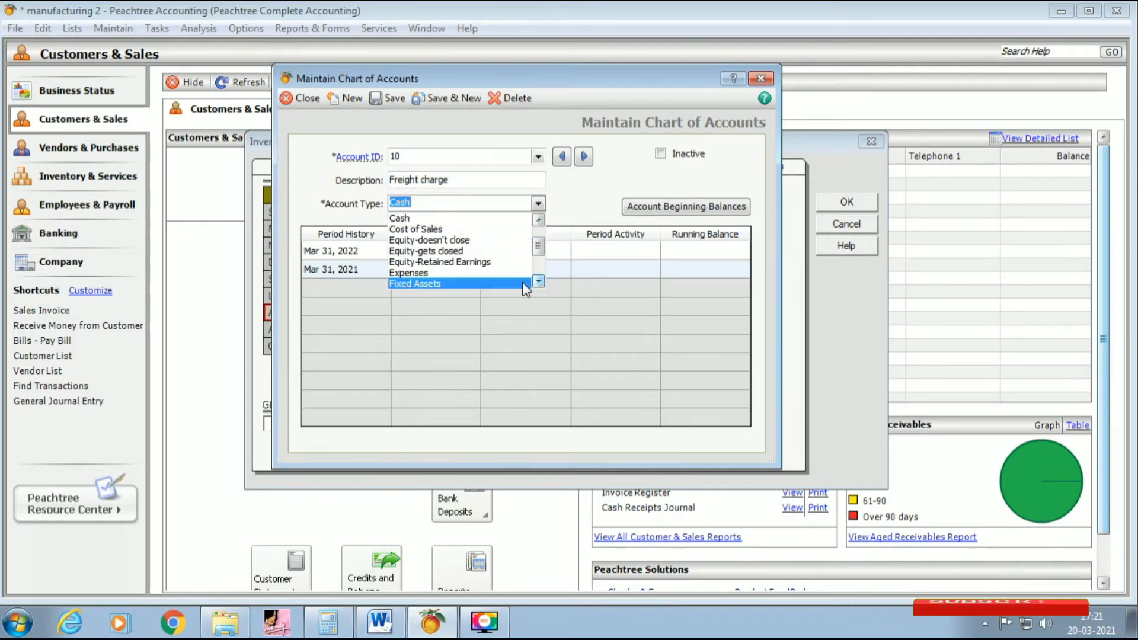
click(528, 279)
click(393, 99)
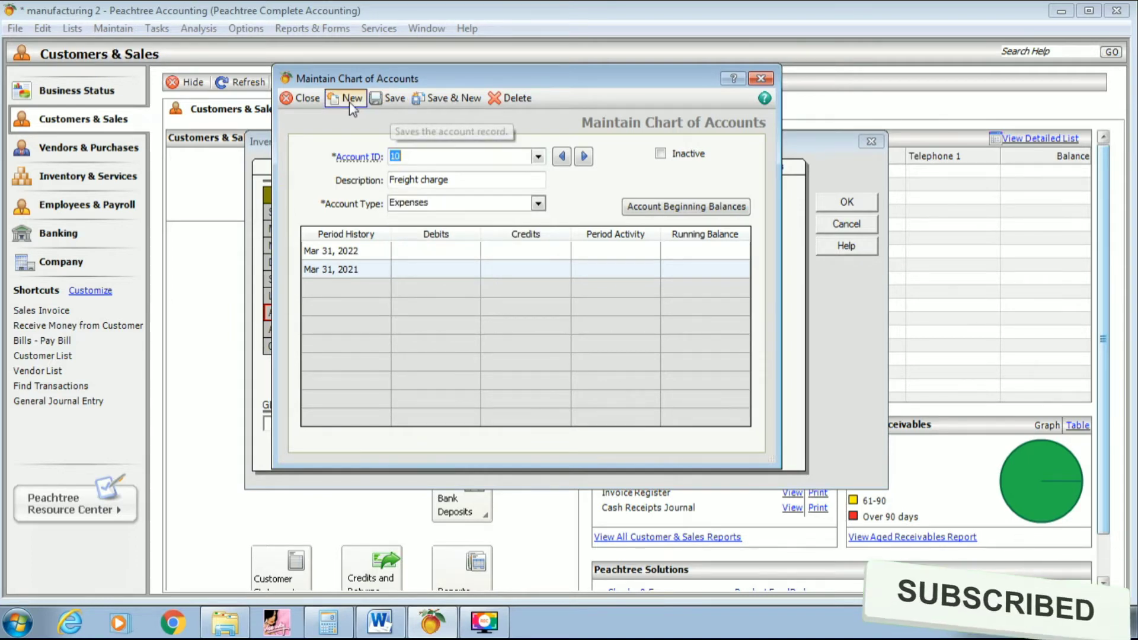
click(314, 99)
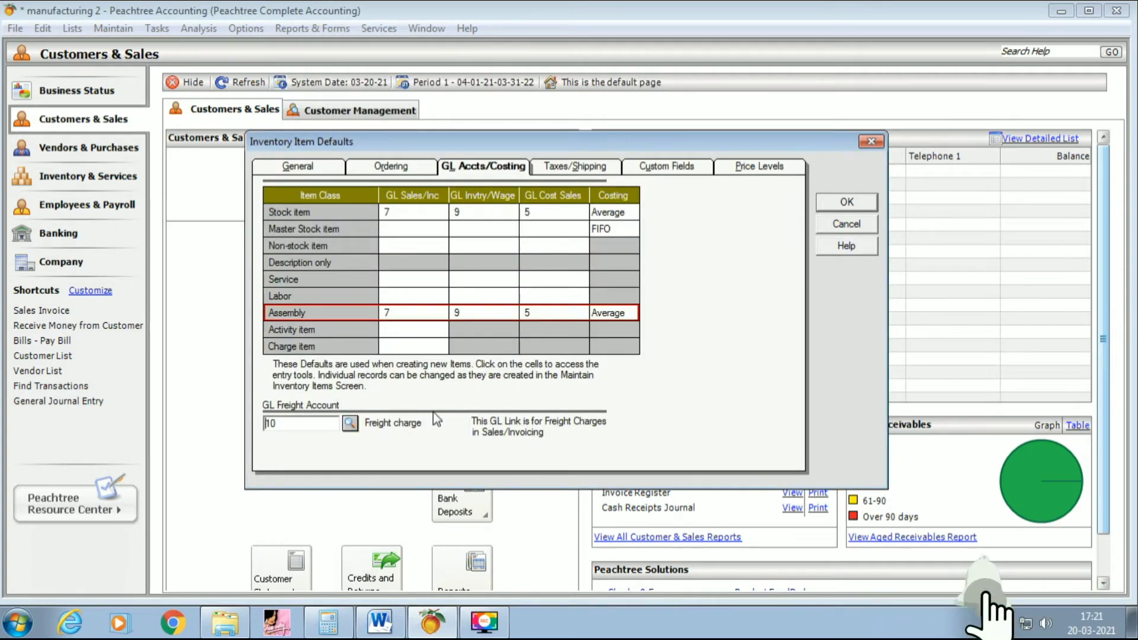
click(848, 205)
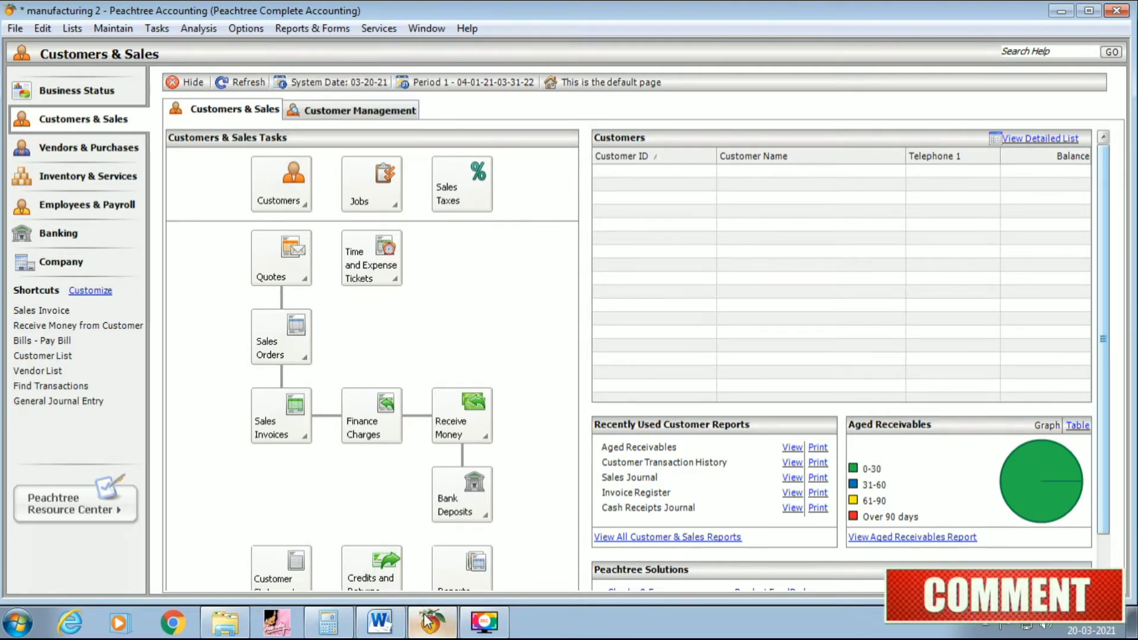
- Switch to the Word document and review the manufacturing steps, product, raw materials and wage
mouse_move(396, 627)
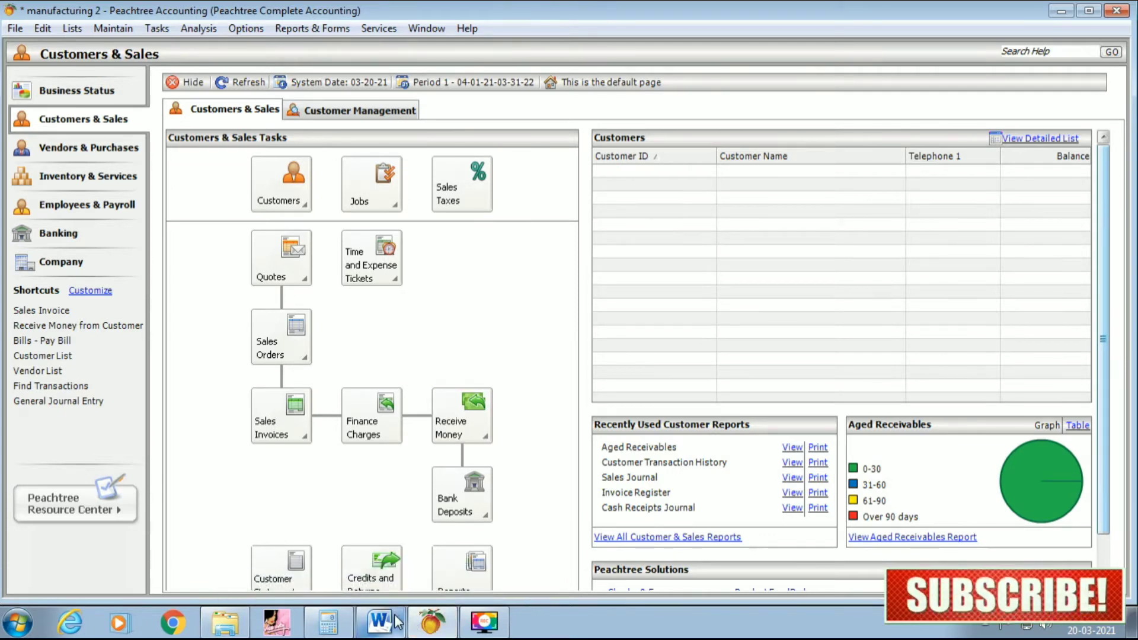
click(396, 623)
scroll(561, 429, up, 2)
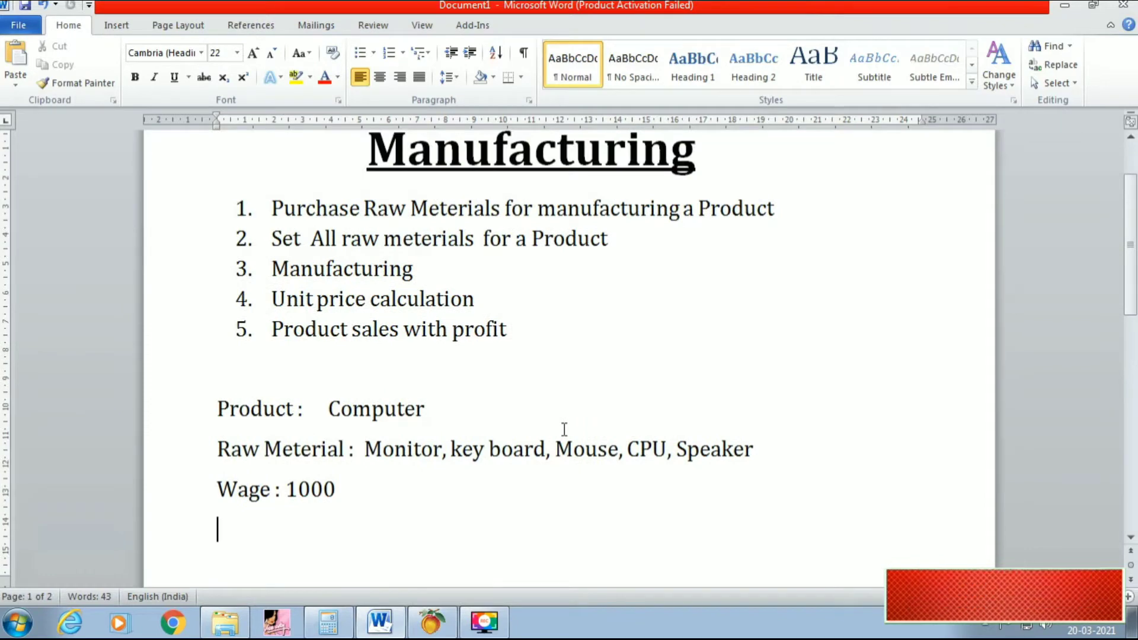
scroll(564, 430, up, 1)
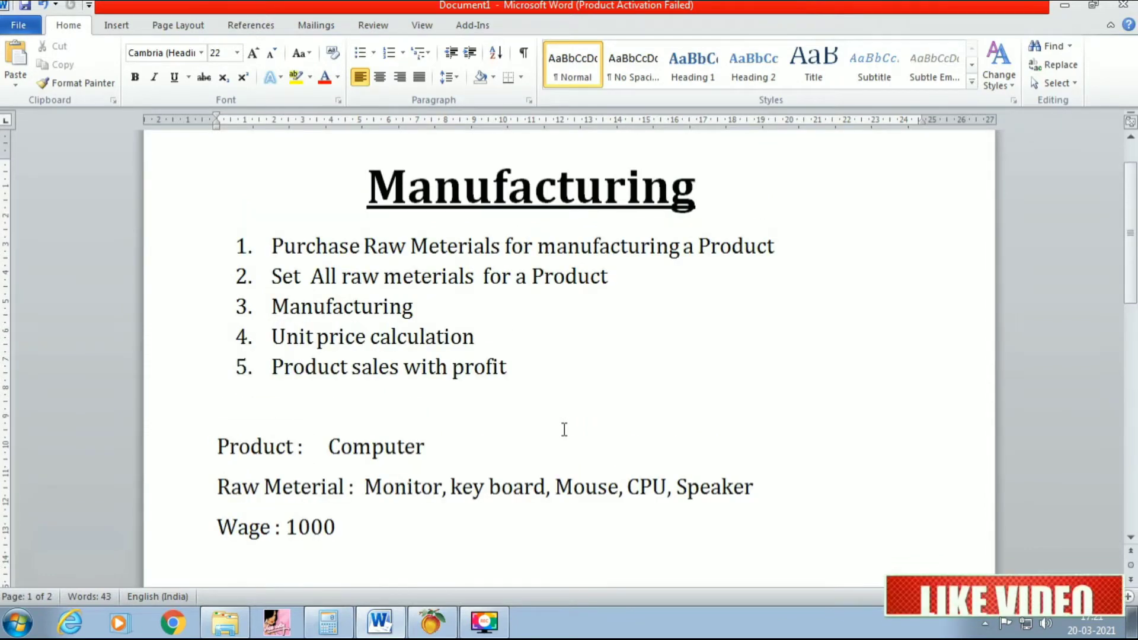
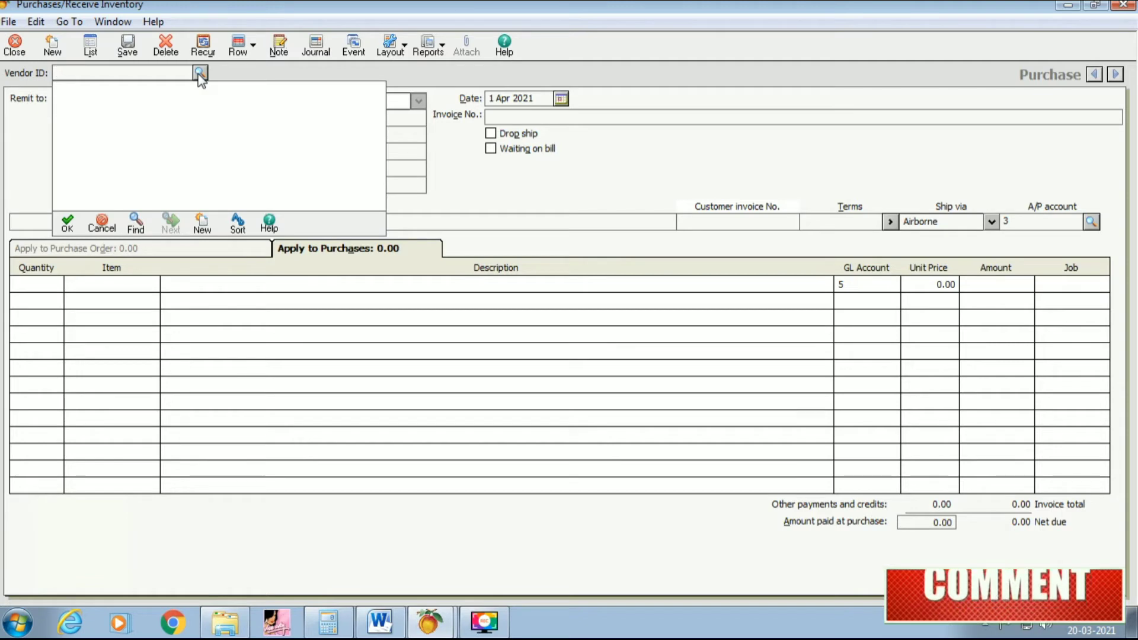
- Create and save a new vendor with ID 1 and name abc company from the purchase's vendor lookup
click(203, 226)
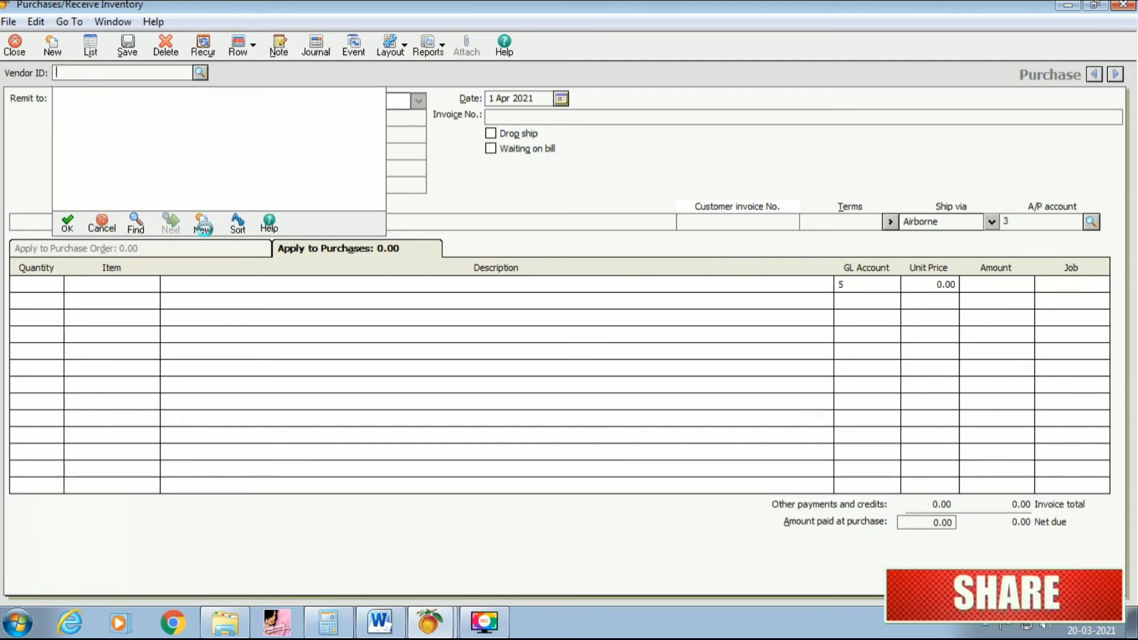
text(1)
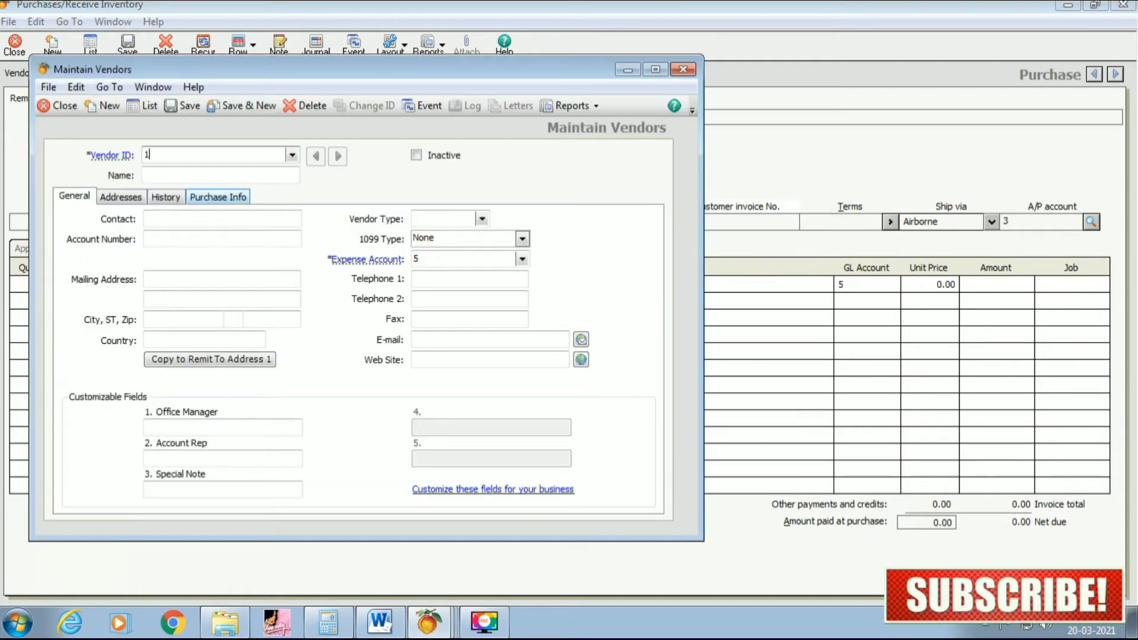
key(Tab)
text(a)
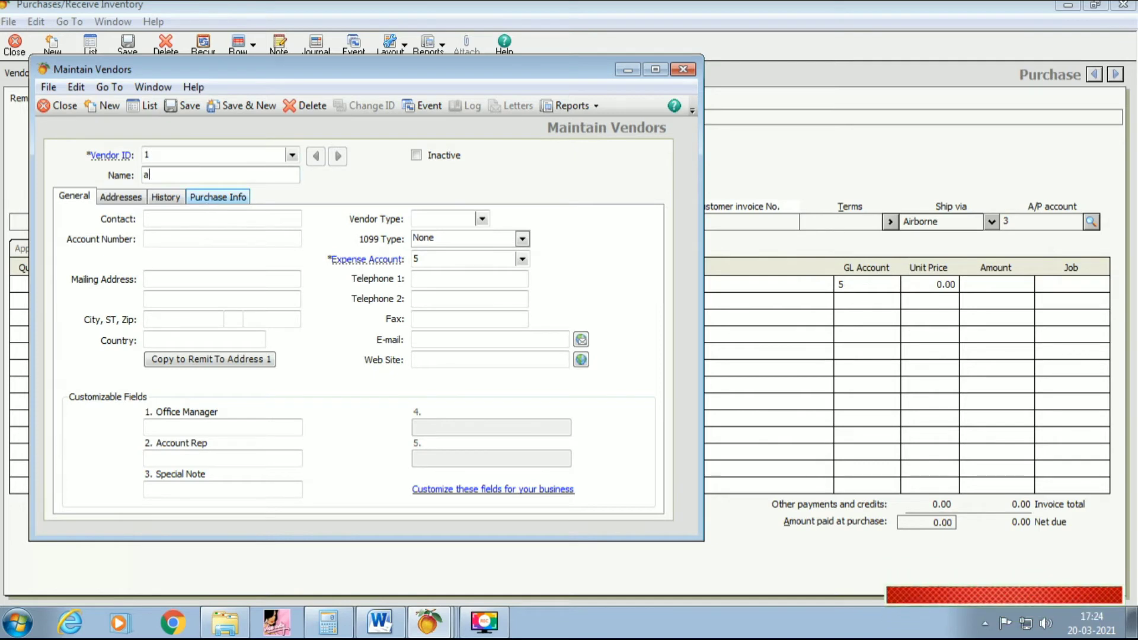
text(bc com)
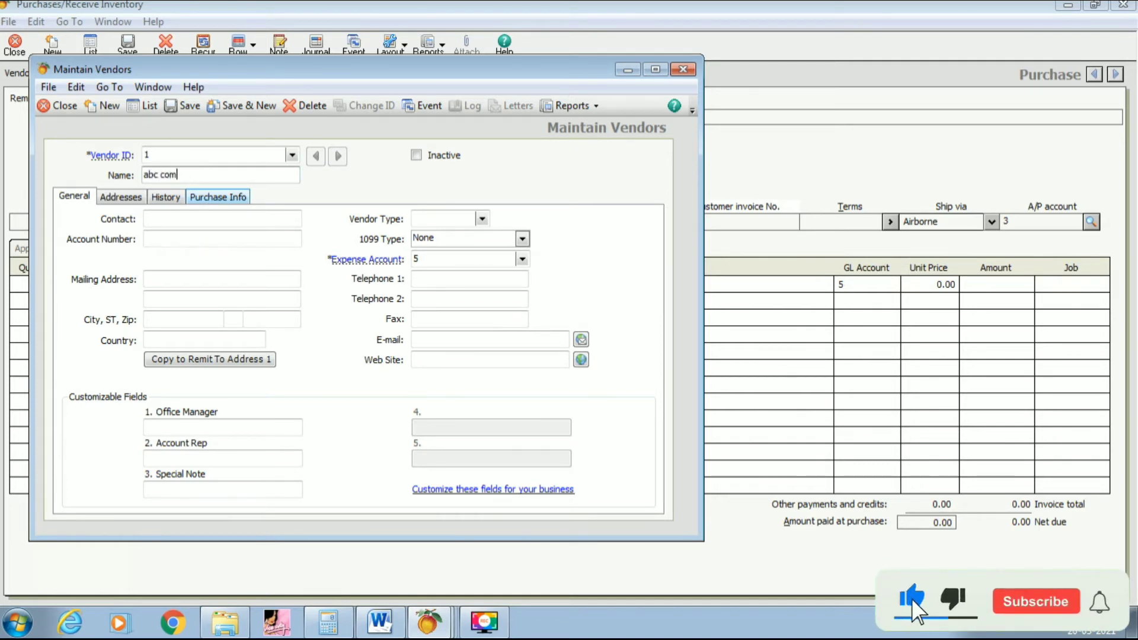
text(apnyany)
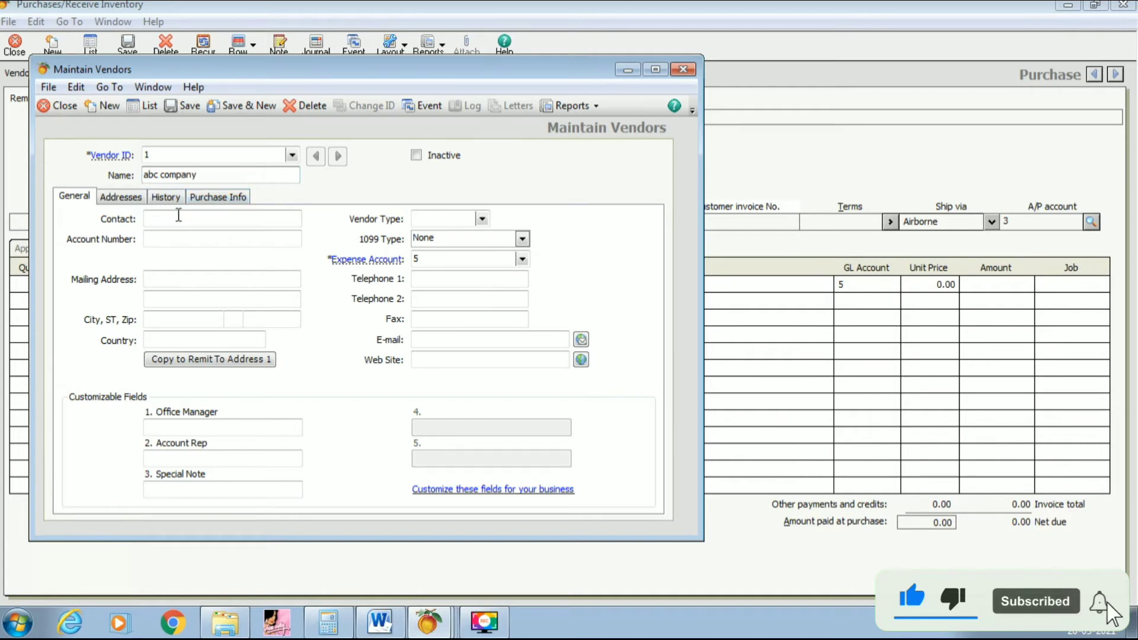
click(187, 106)
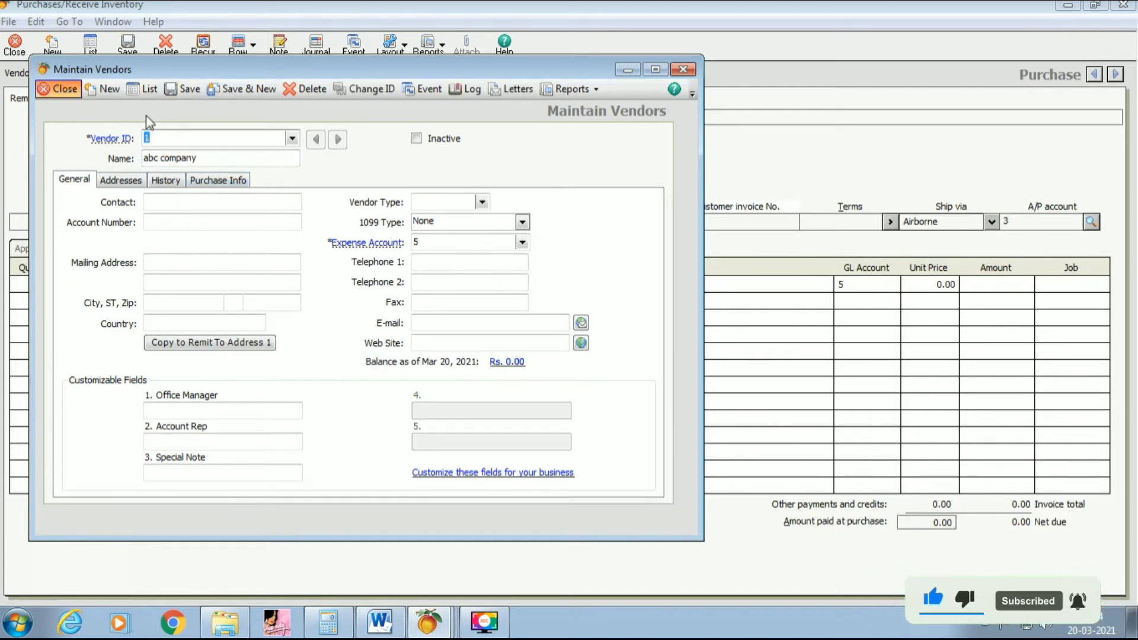
click(59, 89)
- Choose abc company as the purchase's vendor and enter 12111 as the invoice number
click(201, 74)
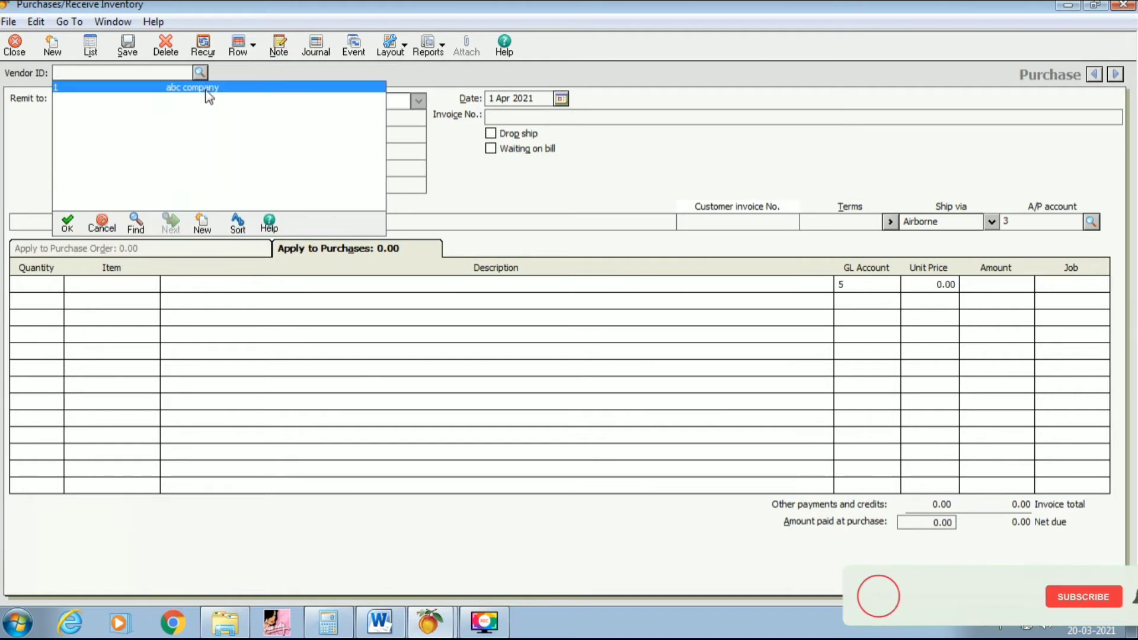
double_click(205, 89)
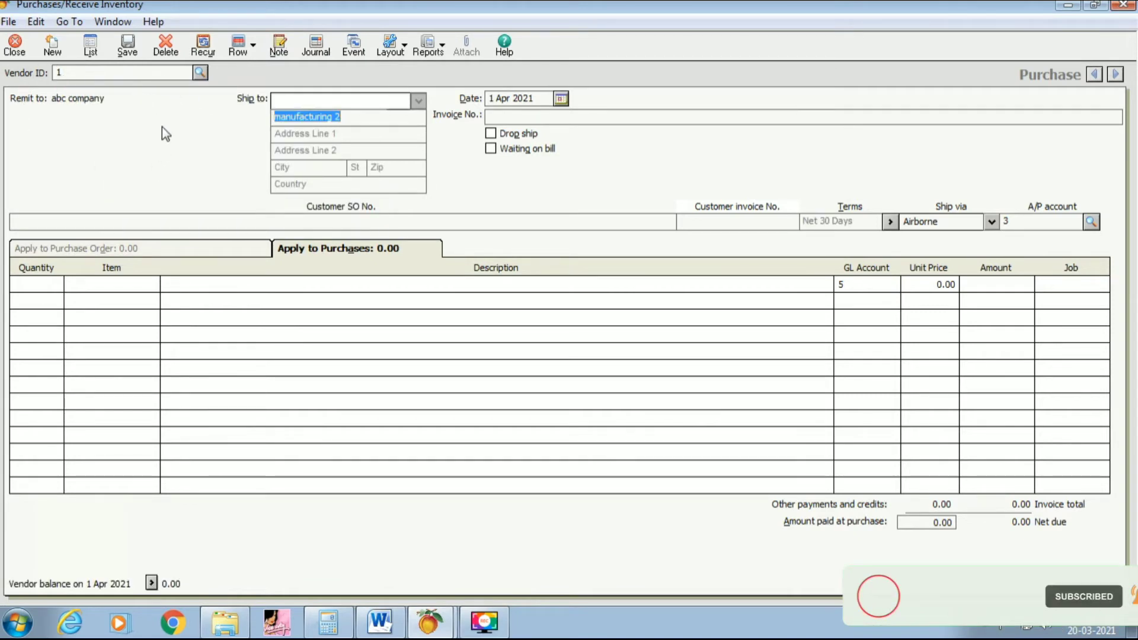
click(507, 116)
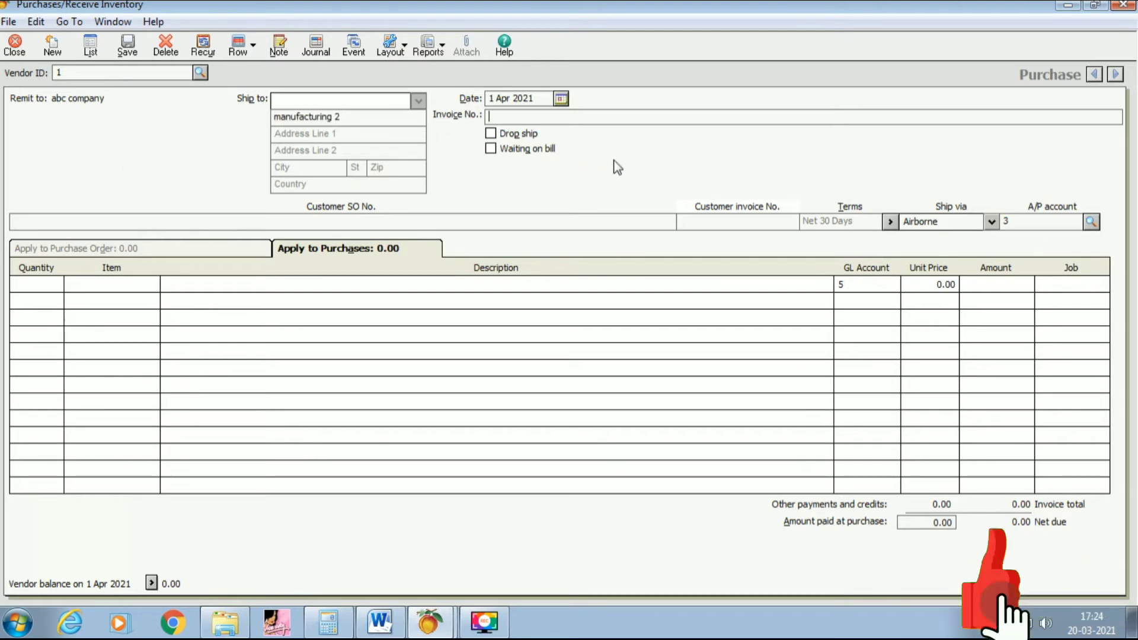
text(1211)
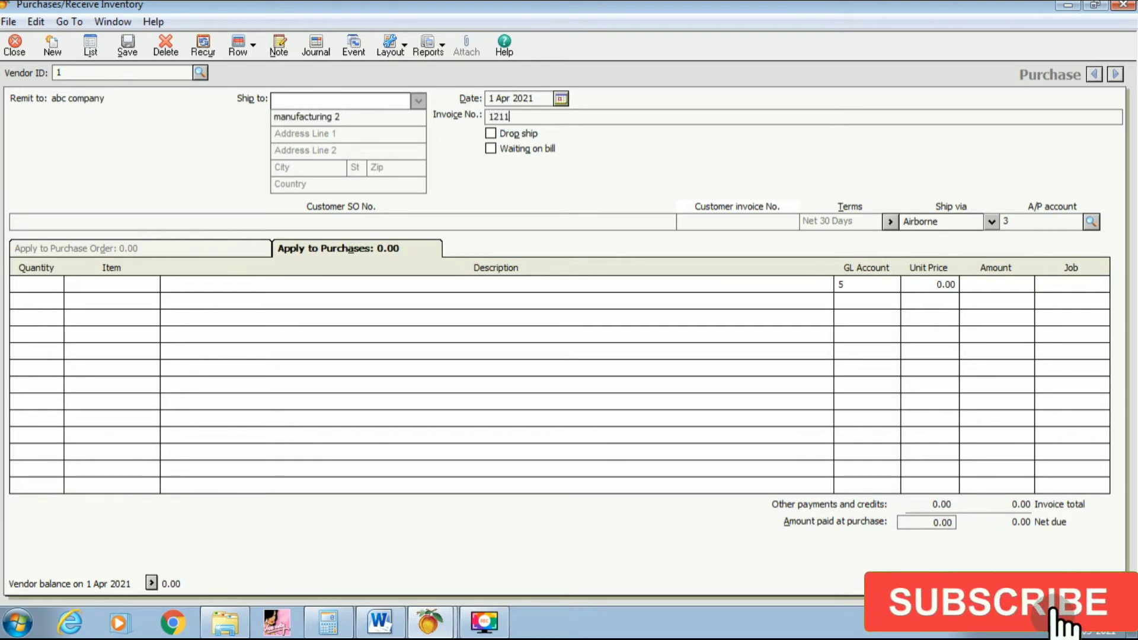
text(1)
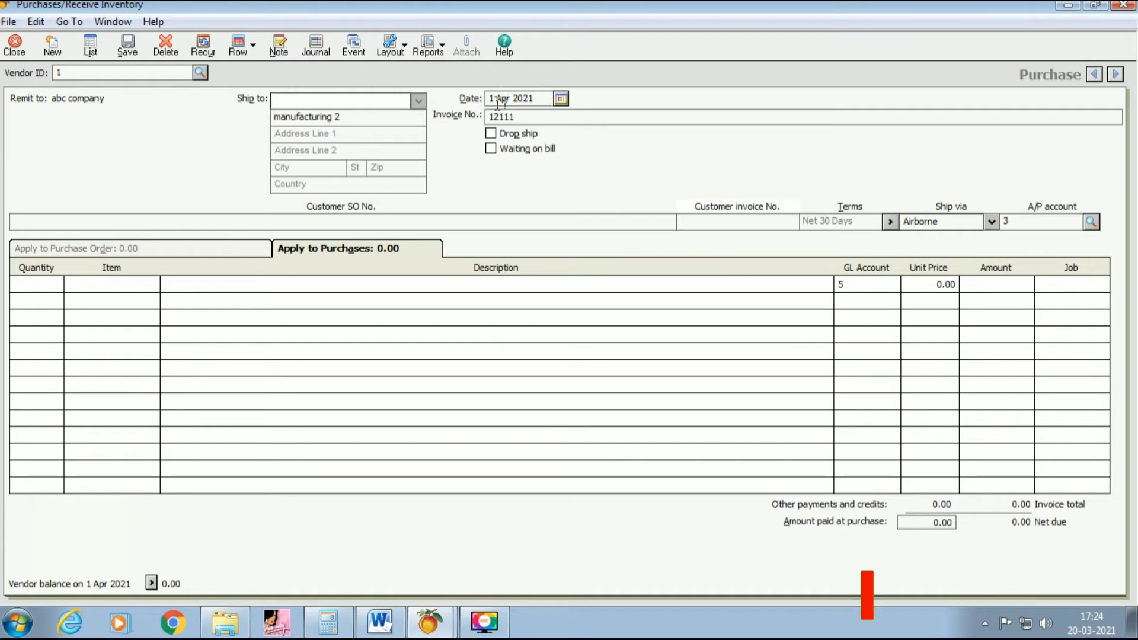
- Enter a quantity of 30 on the first purchase line and start a new inventory item from its item lookup
click(27, 288)
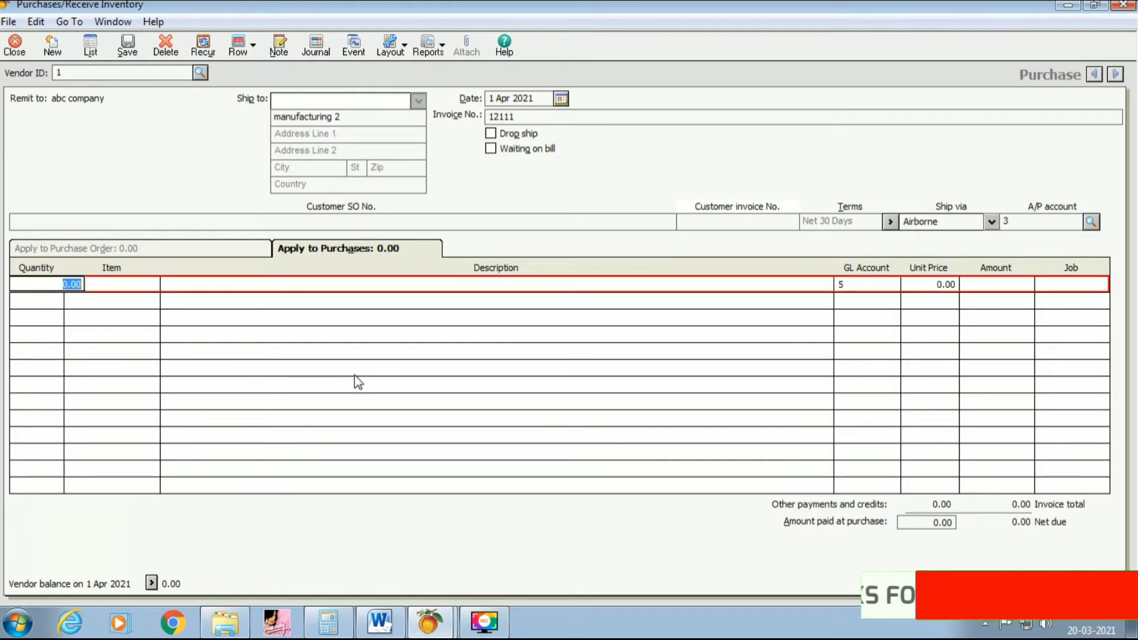
key(Tab)
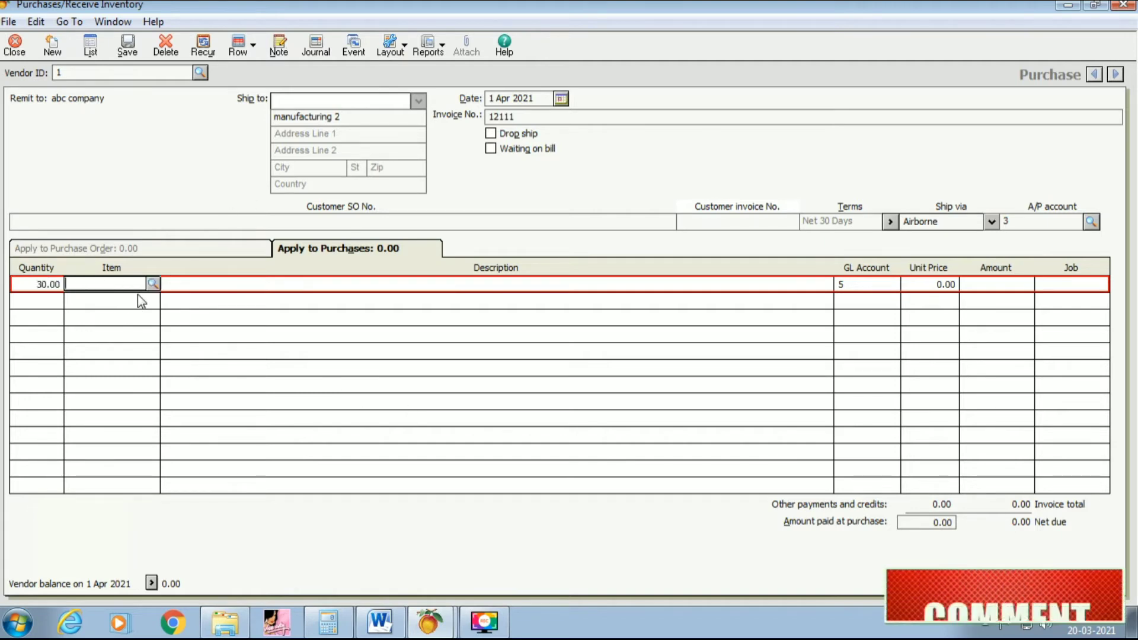
click(153, 285)
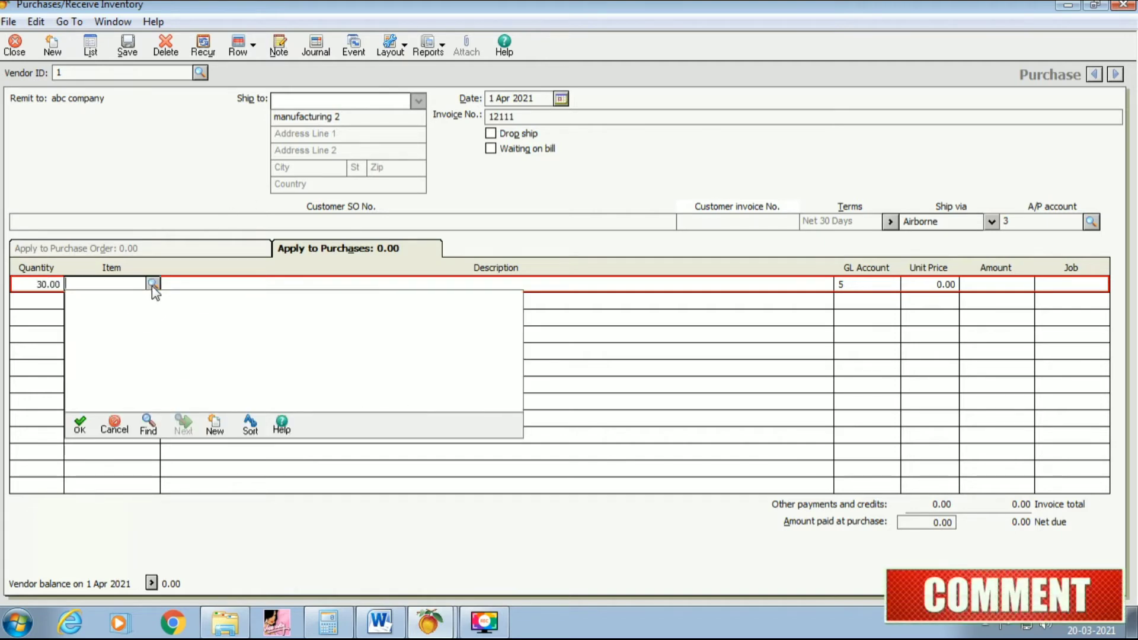
click(215, 426)
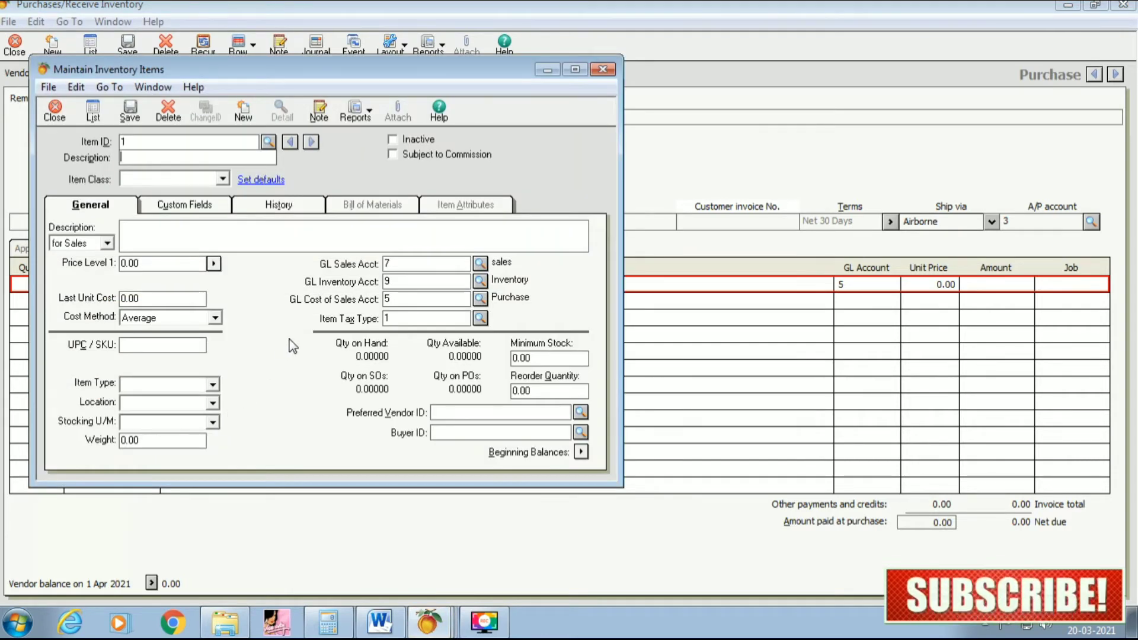
- Create and save inventory item 1, Monitor, as a Stock item with a last unit cost of 3000
text(Monit)
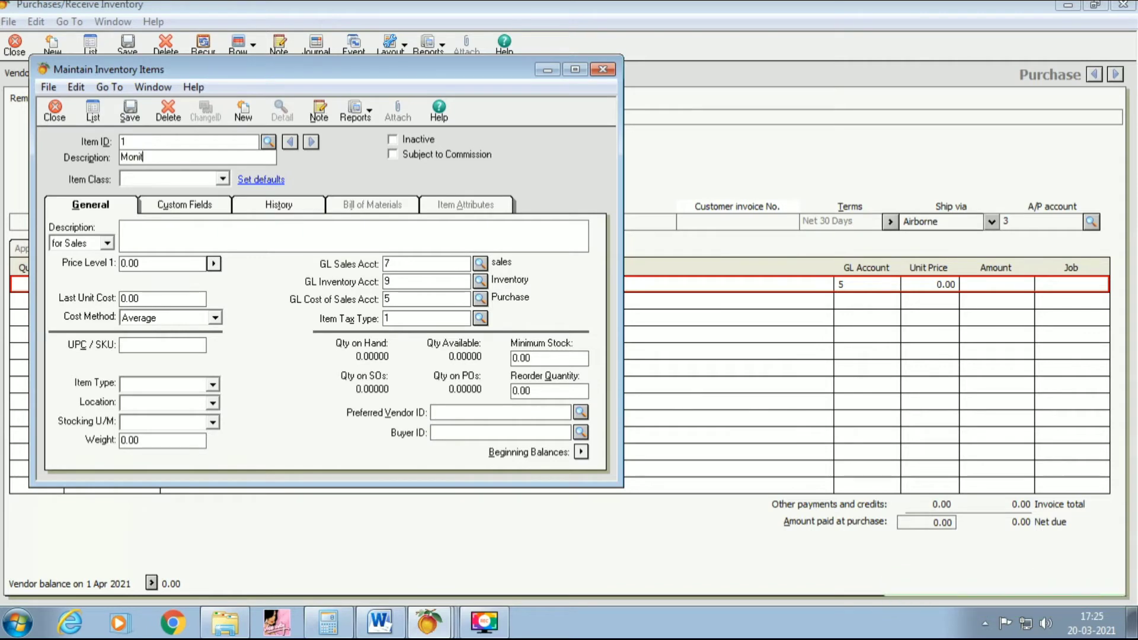
text(or)
key(Tab)
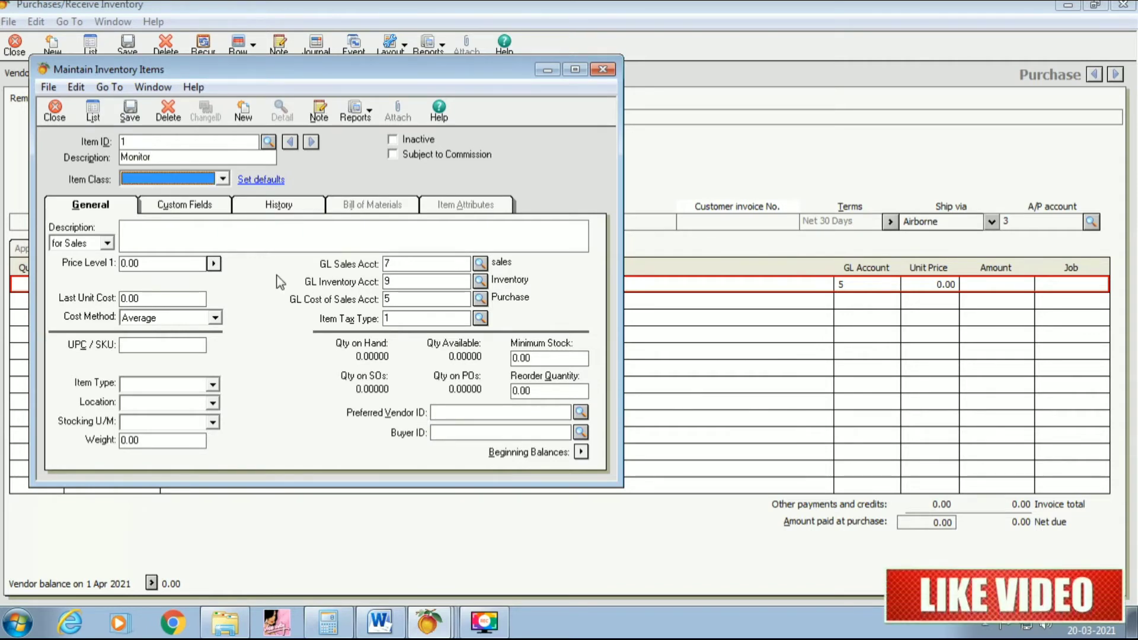
click(222, 178)
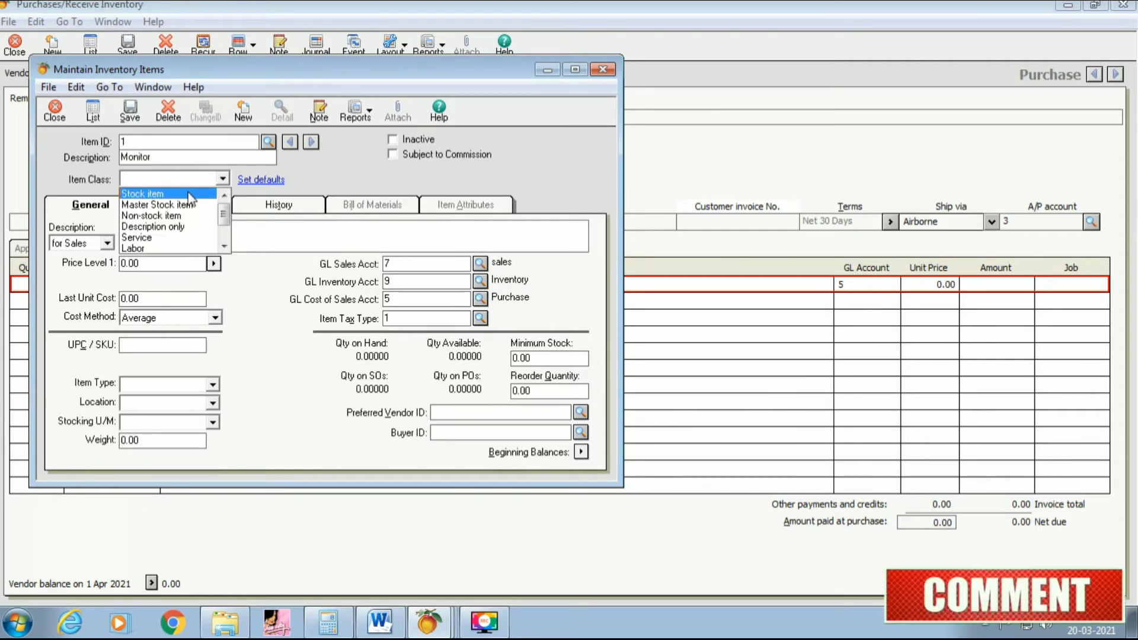
click(145, 190)
click(156, 300)
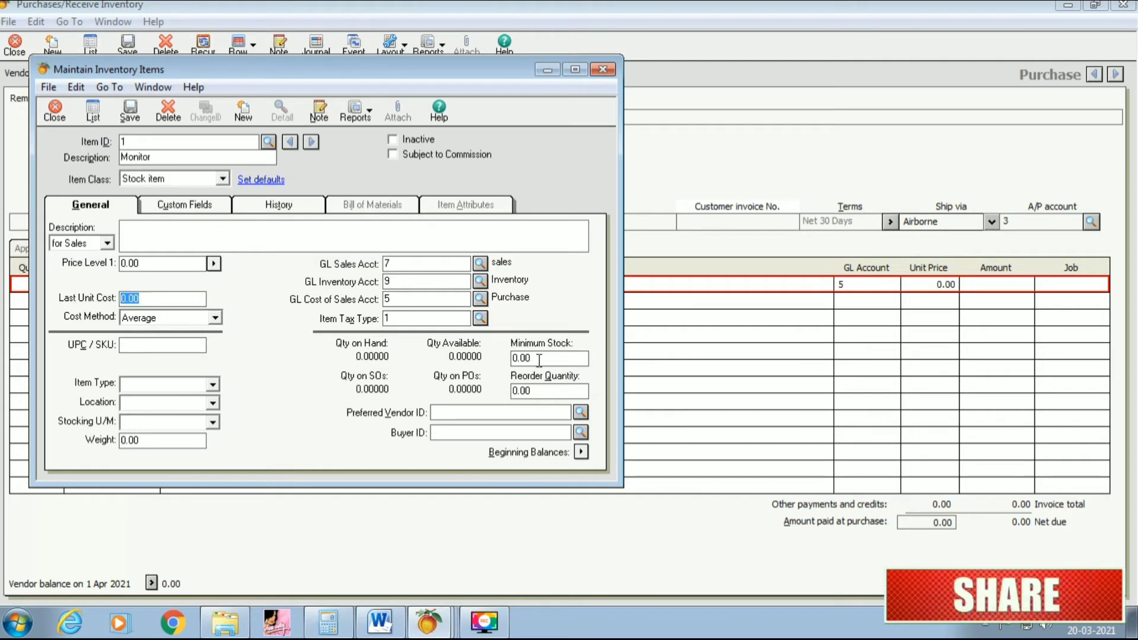
text(30)
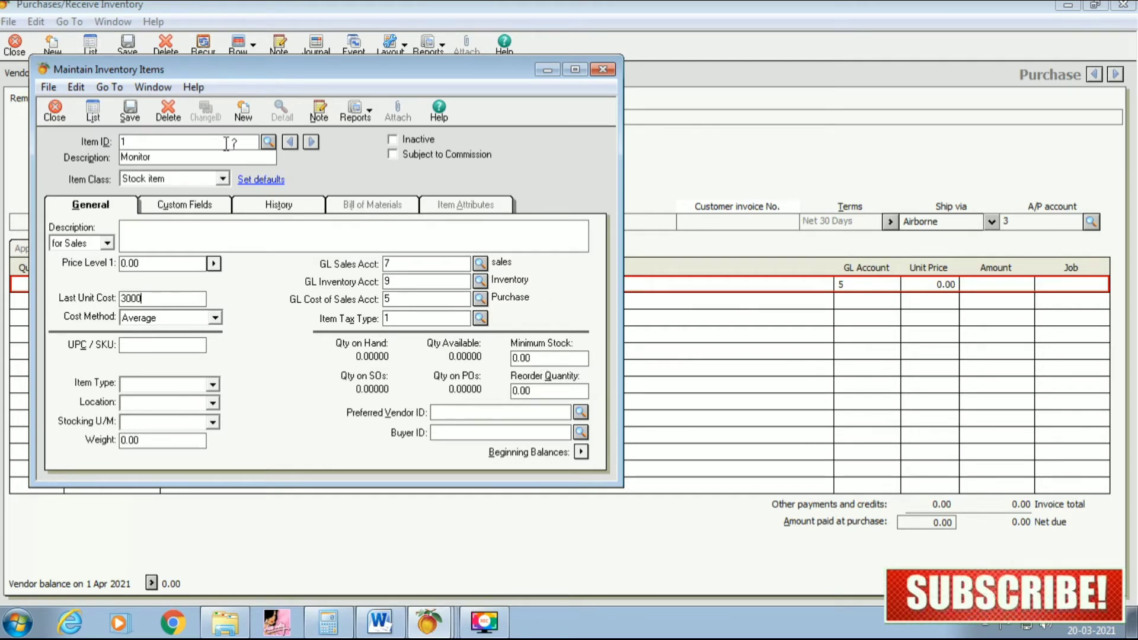
click(132, 114)
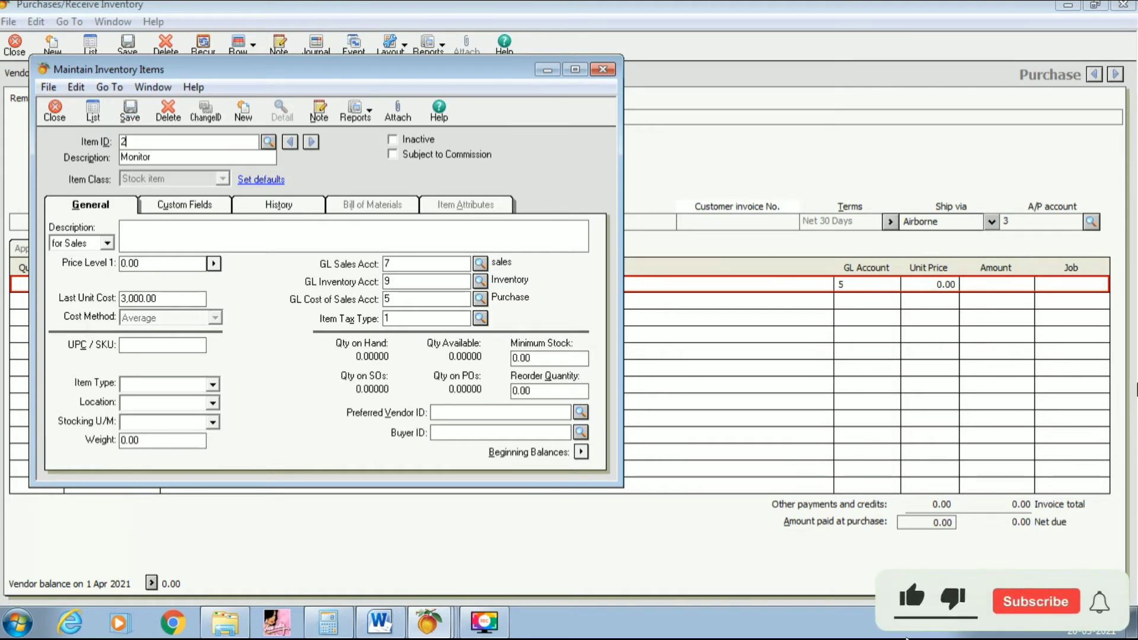
- Create and save inventory item 2, key board, as a Stock item with a last unit cost of 200
key(Tab)
text(ke)
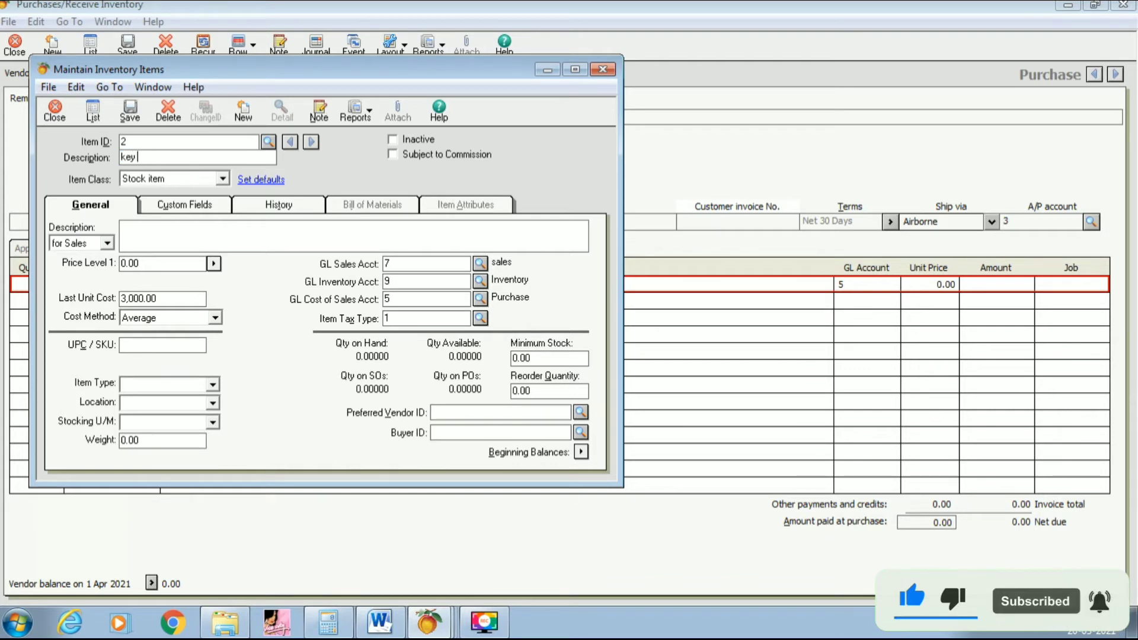
text(y boar)
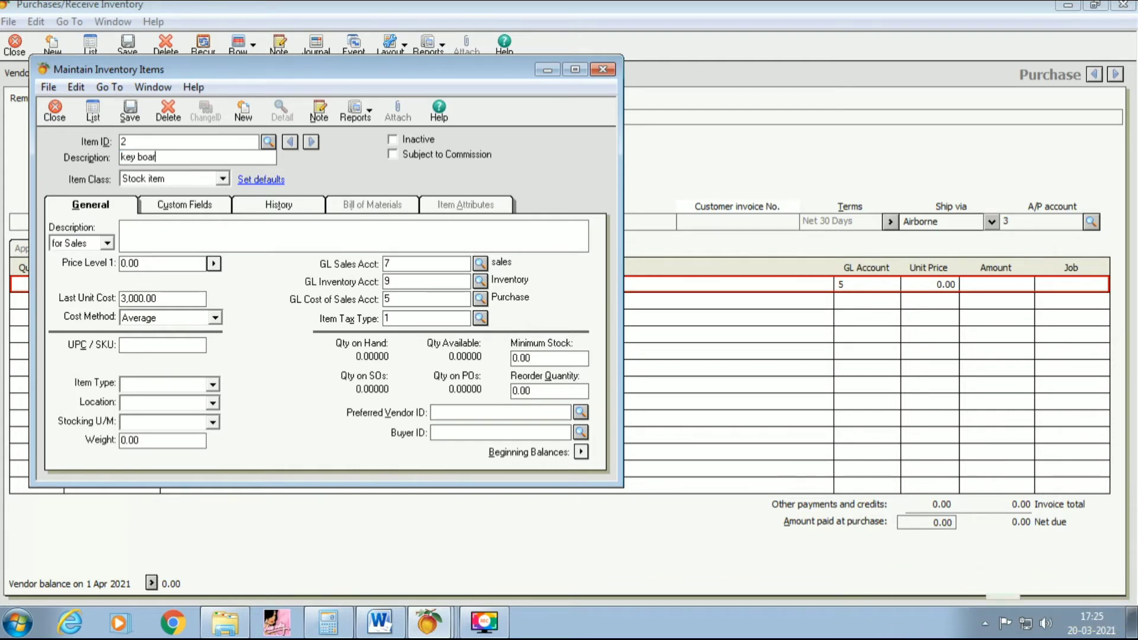
text(d)
key(Tab)
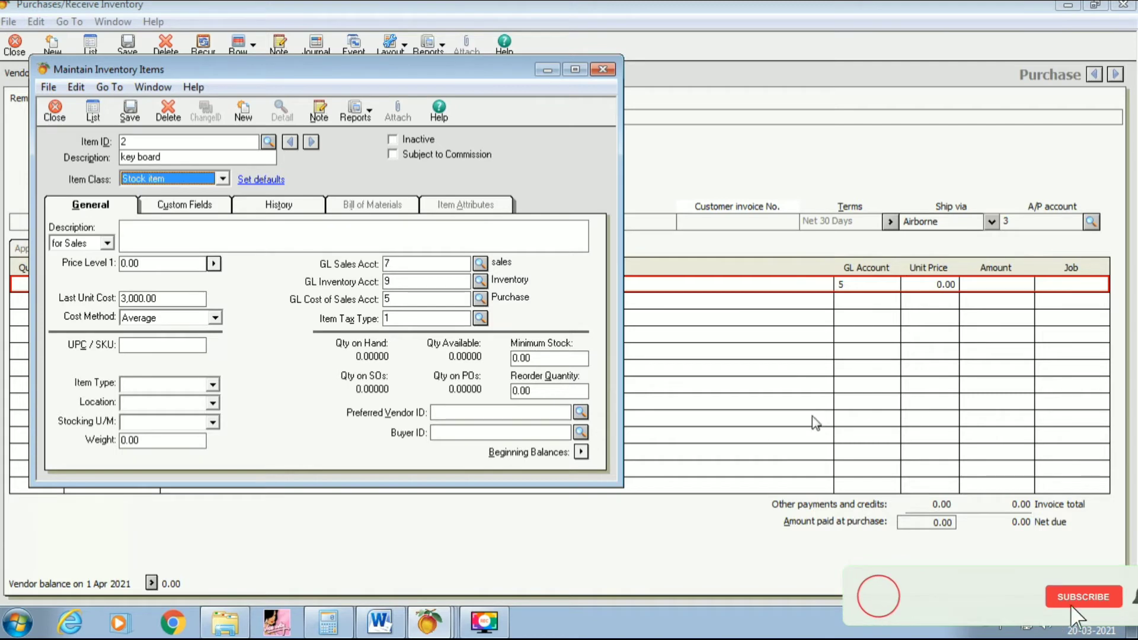
click(167, 299)
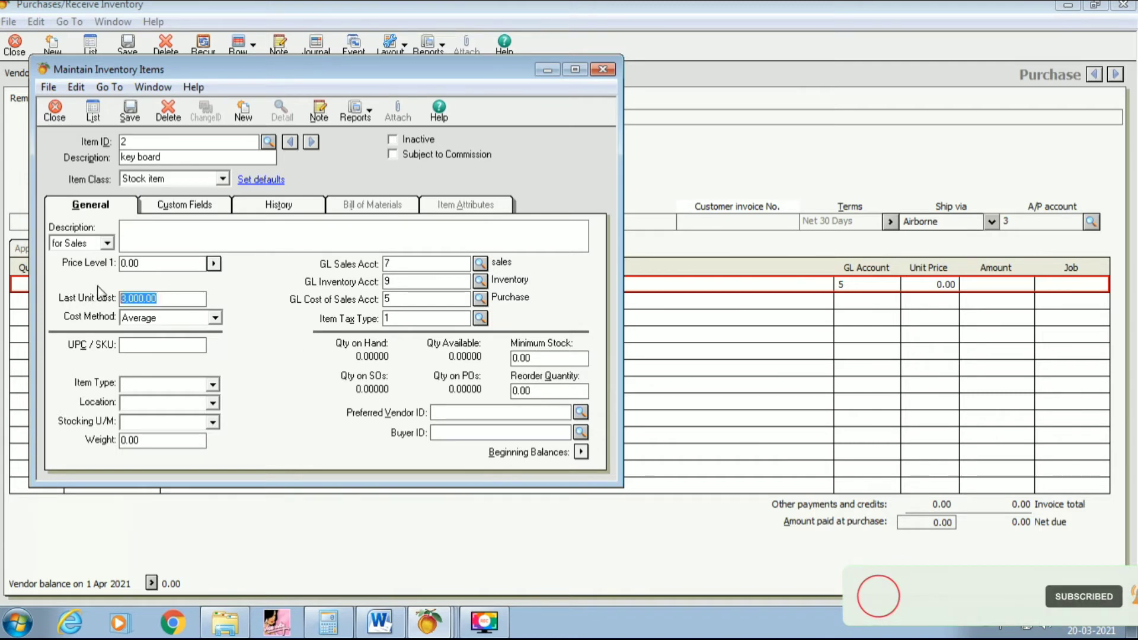
click(131, 119)
- Create and save inventory item 3, mouse, as a Stock item with a last unit cost of 200
text(3)
key(Tab)
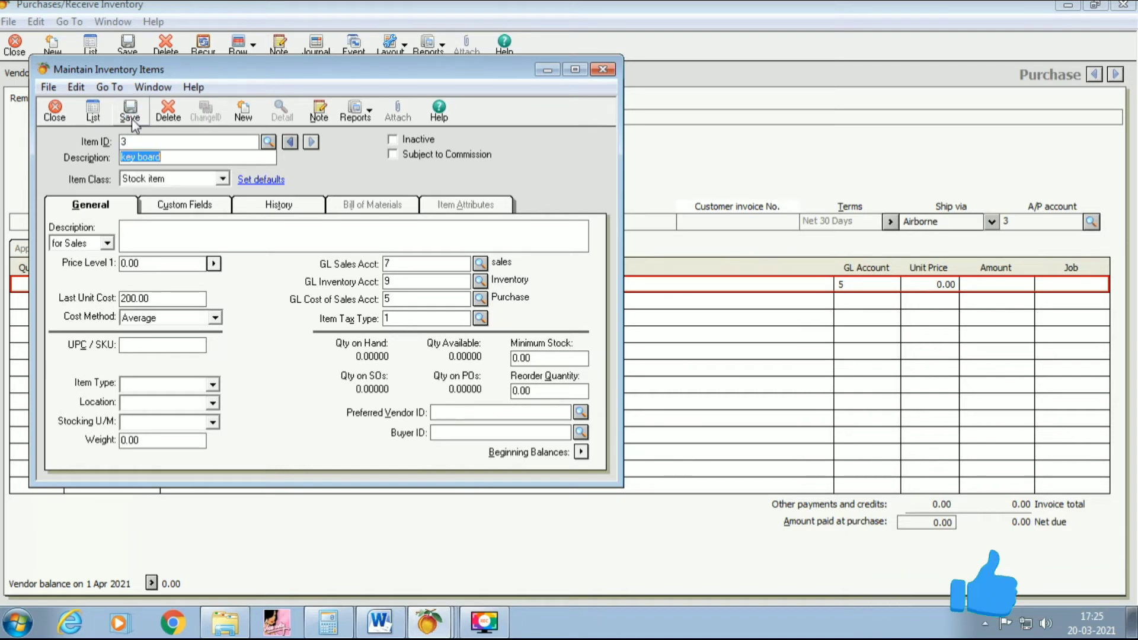
text(mouse)
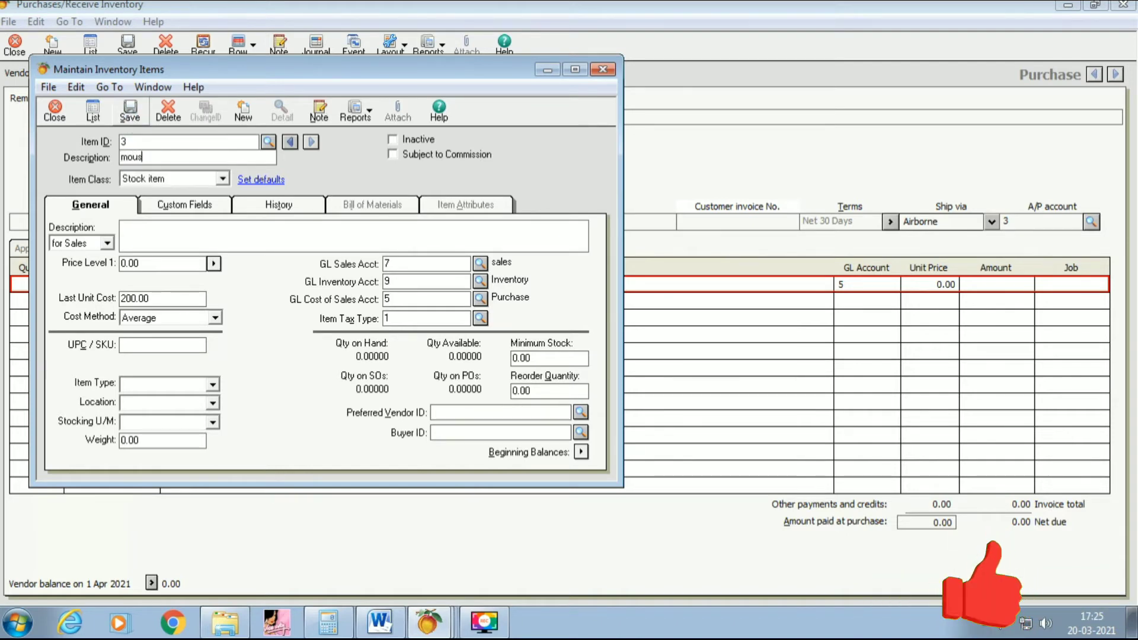
key(Tab)
key(Tab)
key(Tab)
key(Tab)
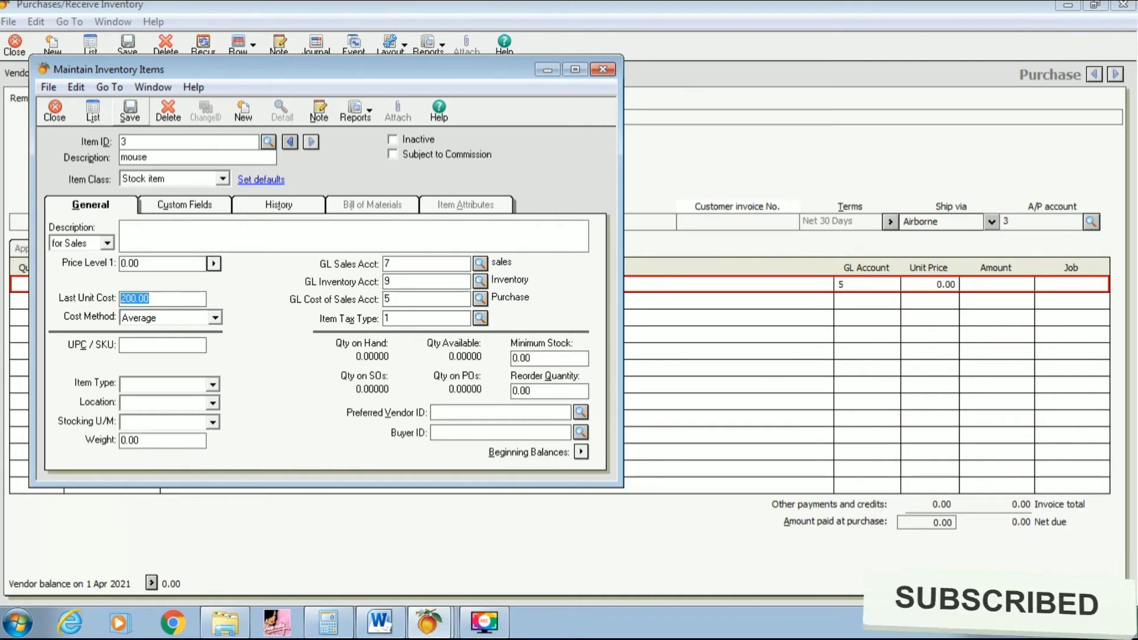
text(200)
key(Tab)
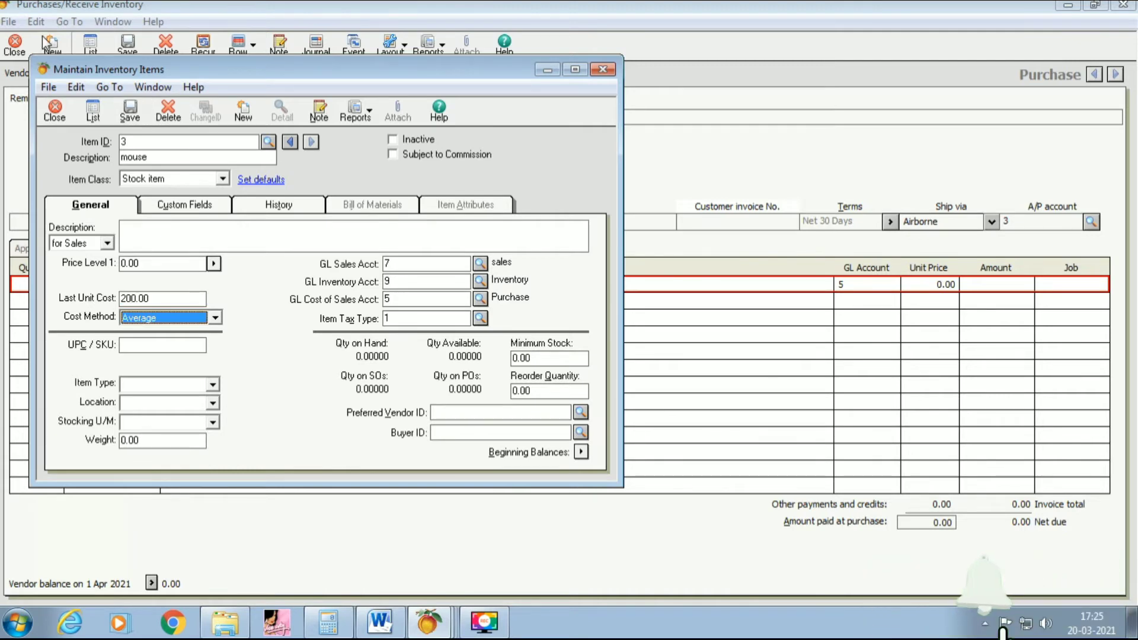
click(131, 121)
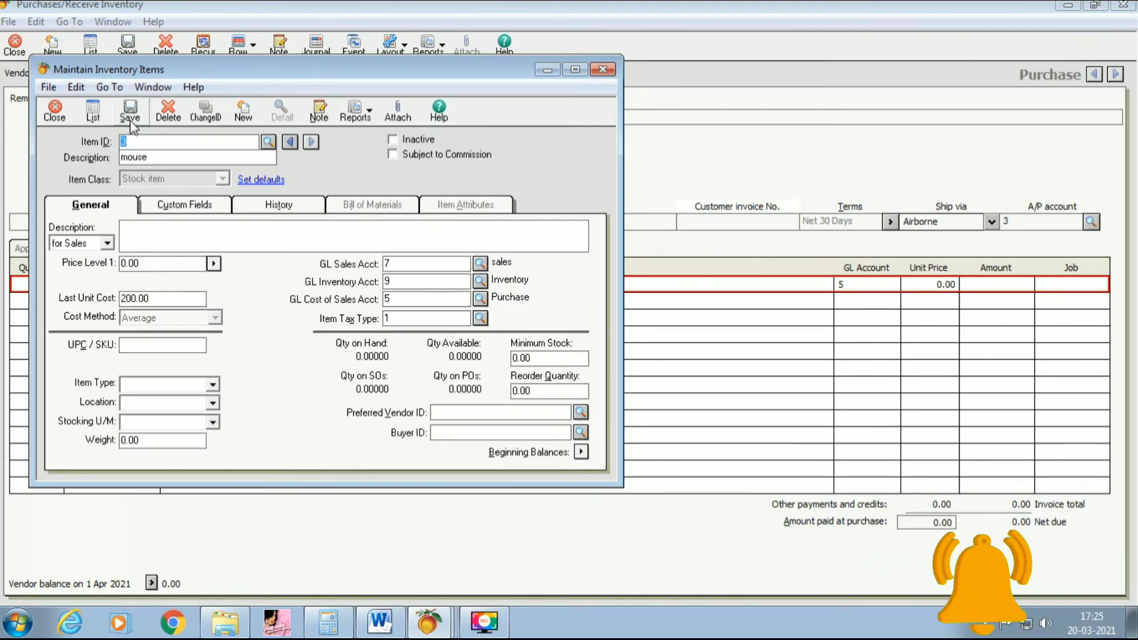
- Create and save inventory item 4, Cpu, as a Stock item with a last unit cost of 7000
key(Tab)
text(Cpu)
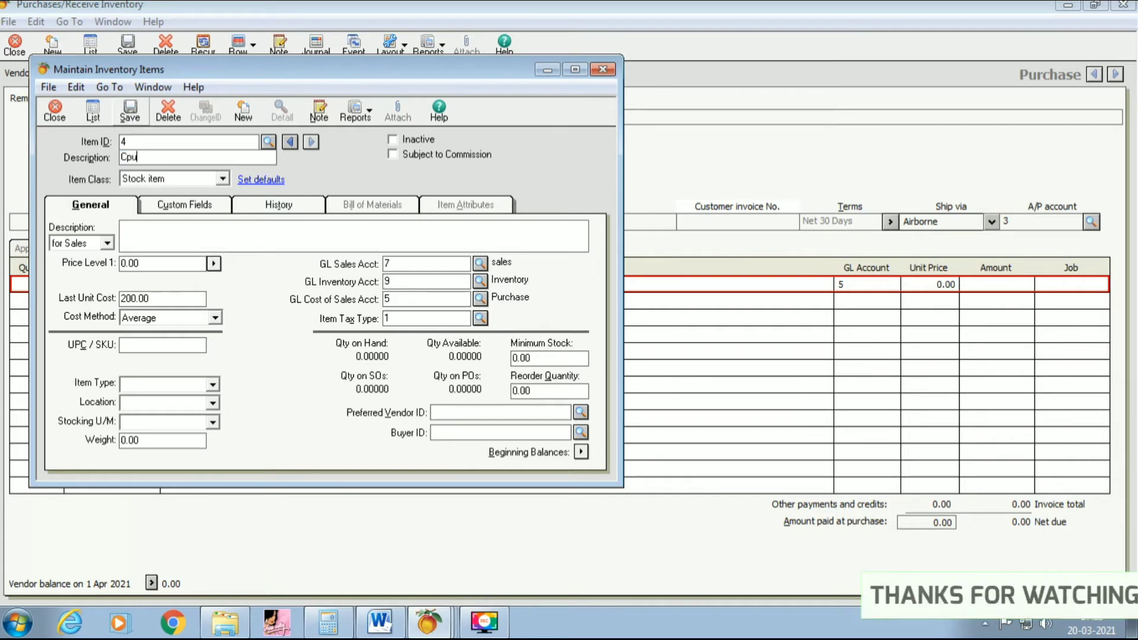
key(Tab)
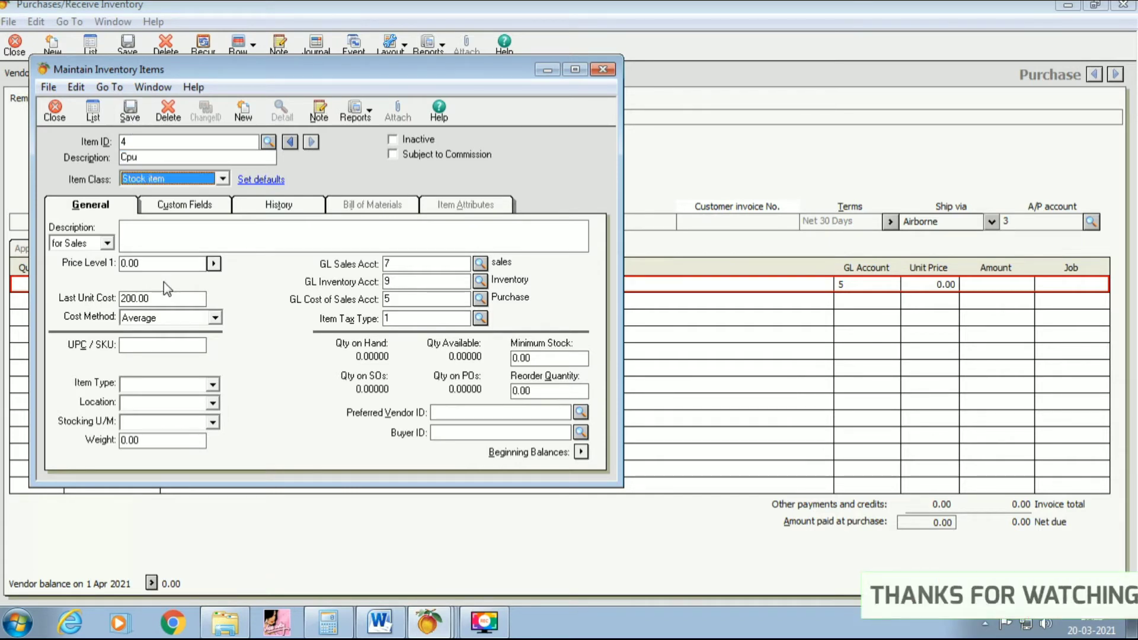
click(166, 298)
text(7,00)
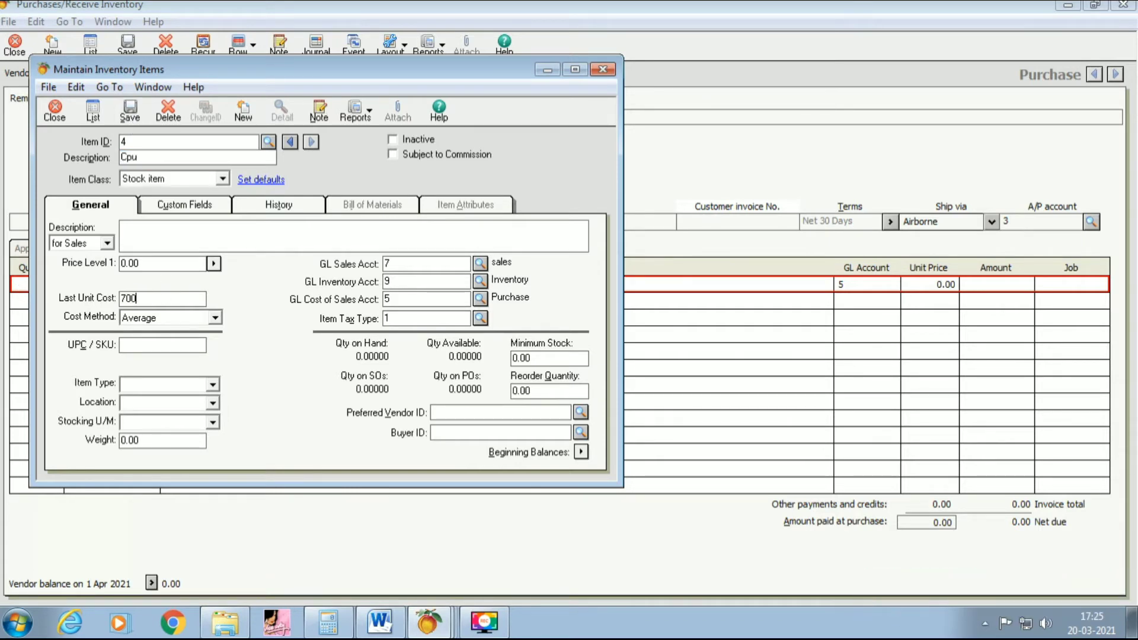
text(0)
click(131, 112)
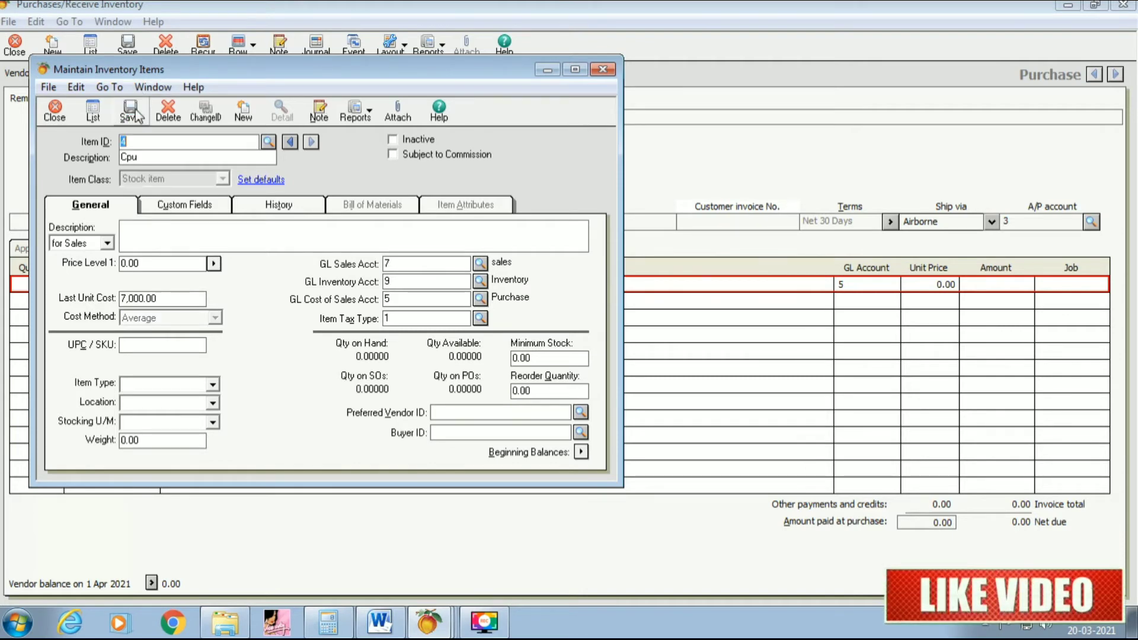
- Create and save inventory item 5, Speaker, with a last unit cost of 250, and close the item maintenance window
key(Tab)
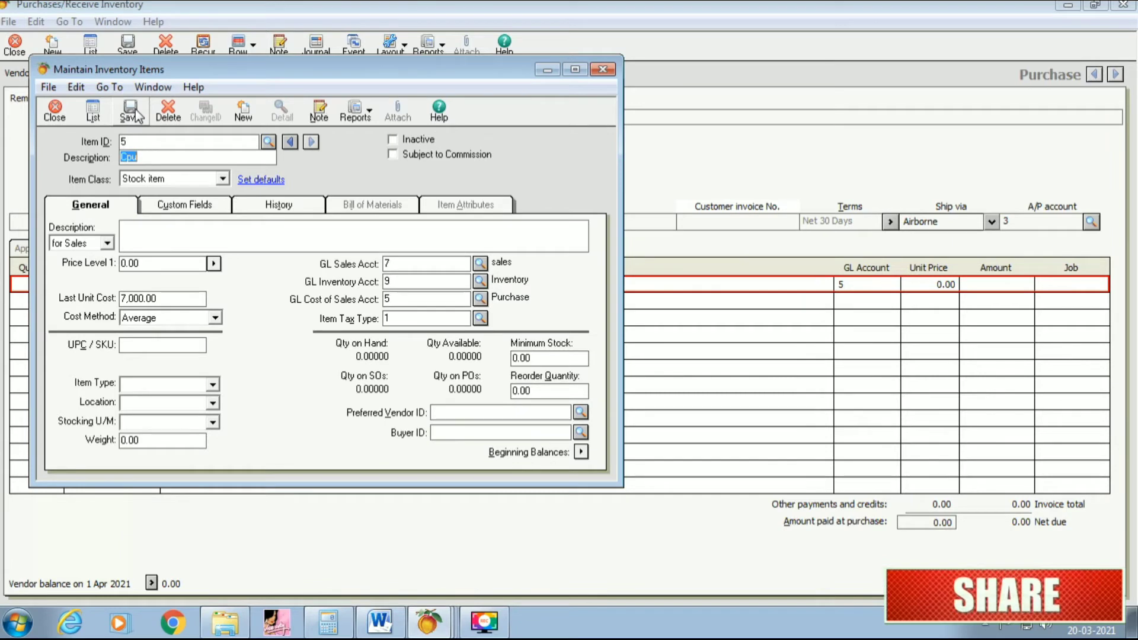
text(Speaker)
key(Tab)
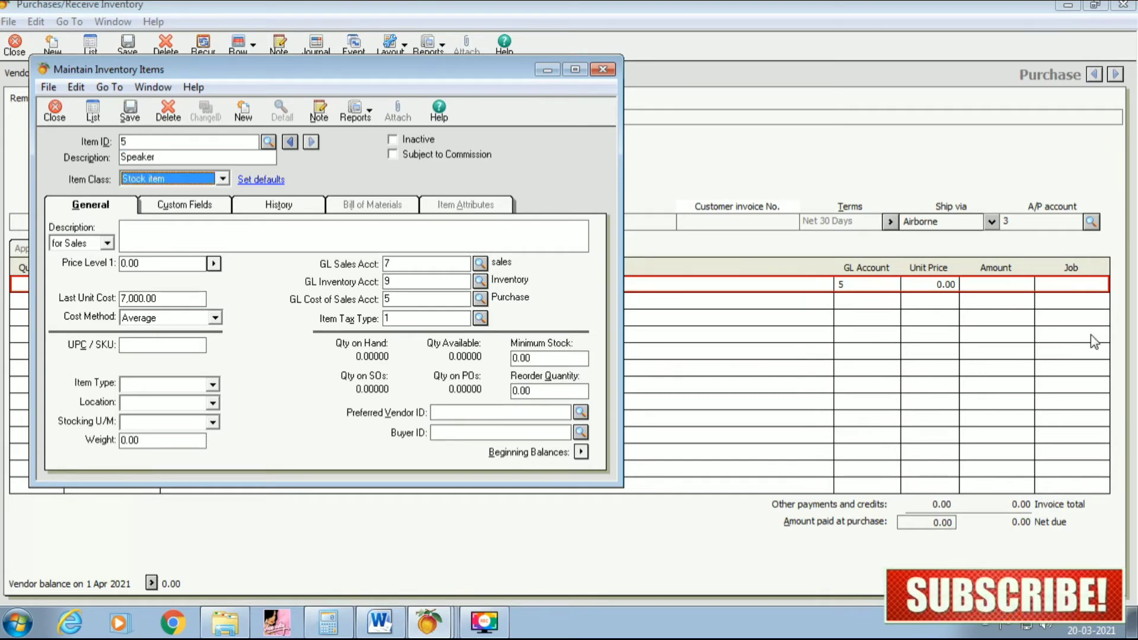
key(Tab)
key(Tab)
text(250)
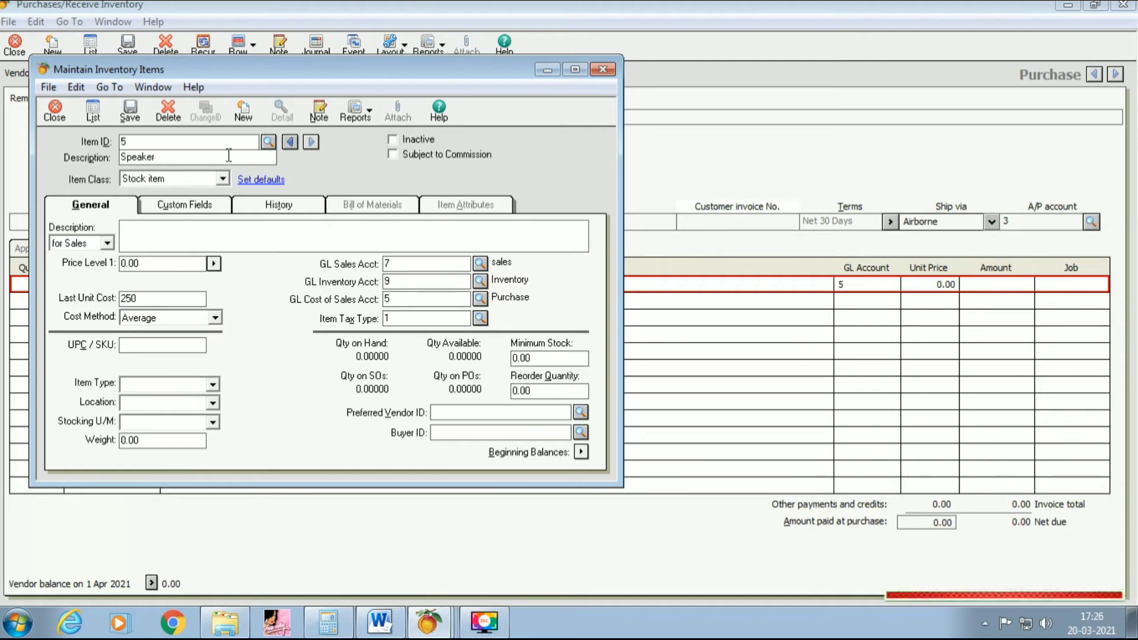
click(124, 121)
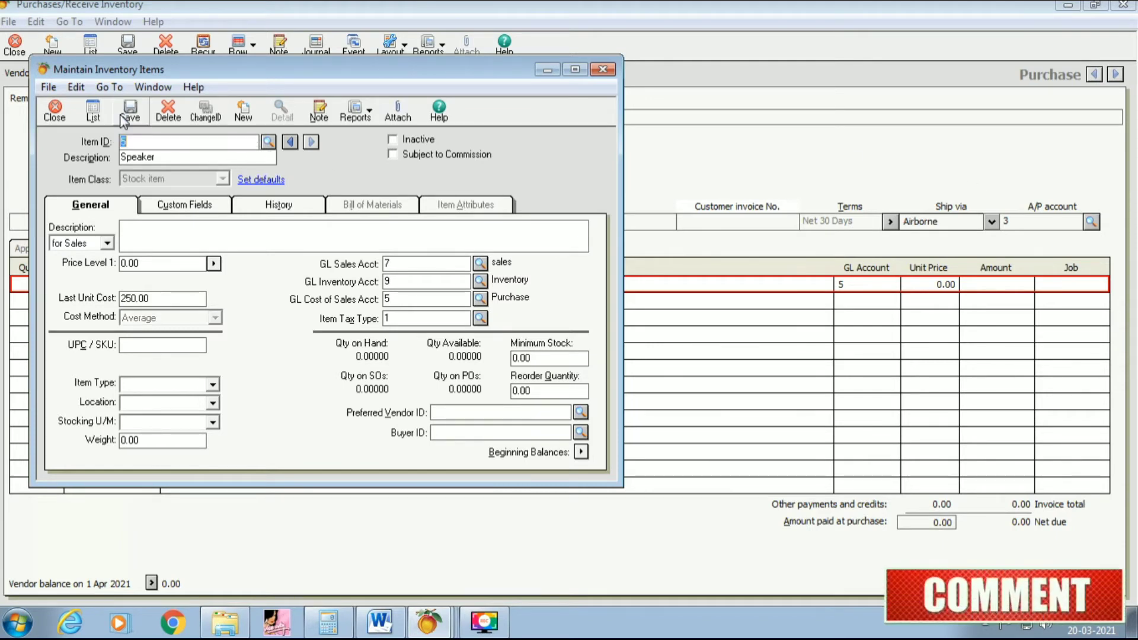
click(62, 116)
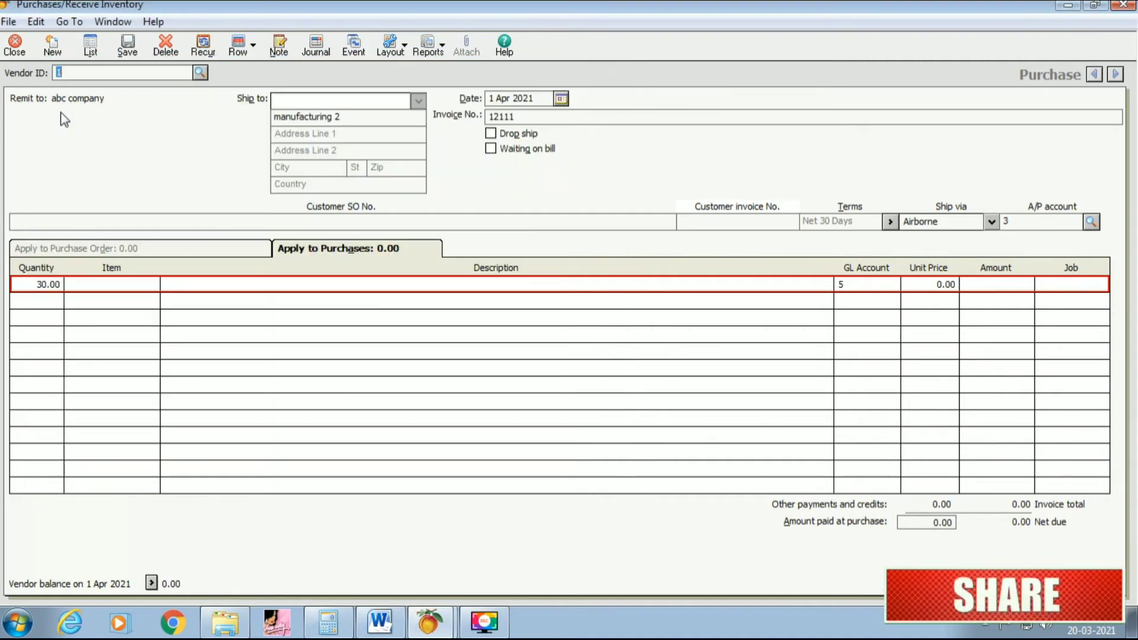
- Choose the Monitor item for the first purchase line and set its GL account to 5, Purchase
click(153, 288)
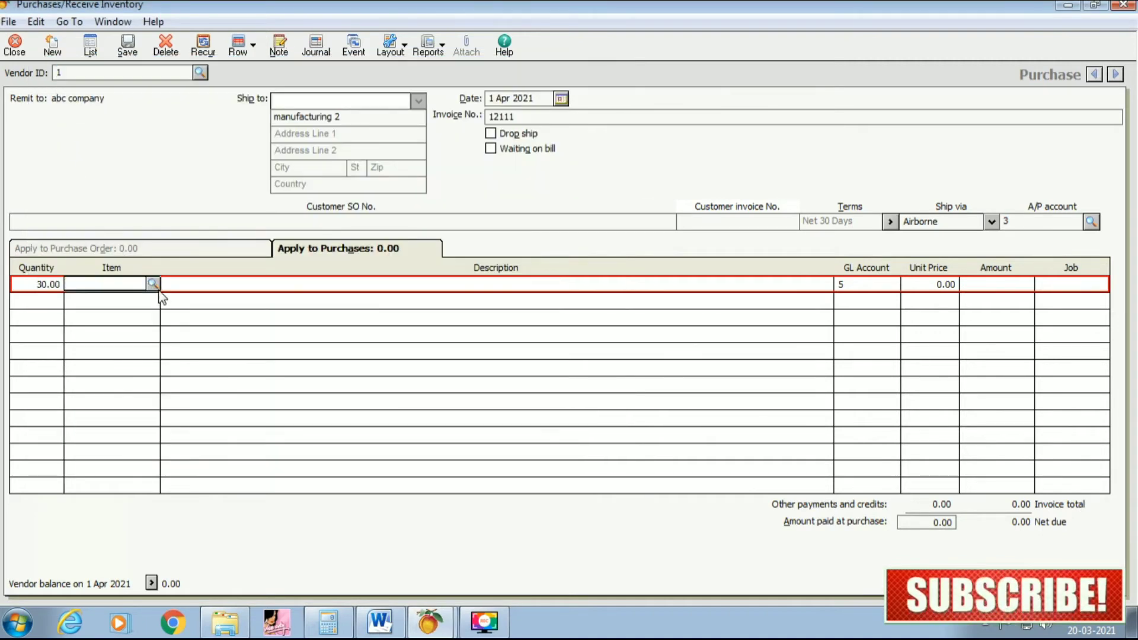
click(153, 284)
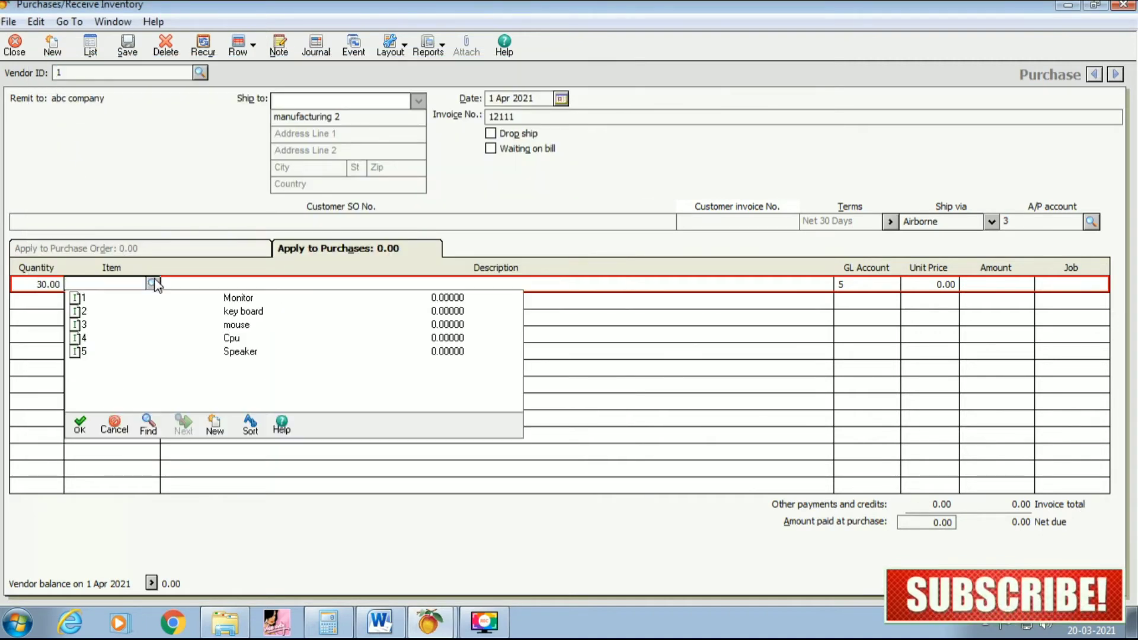
double_click(234, 297)
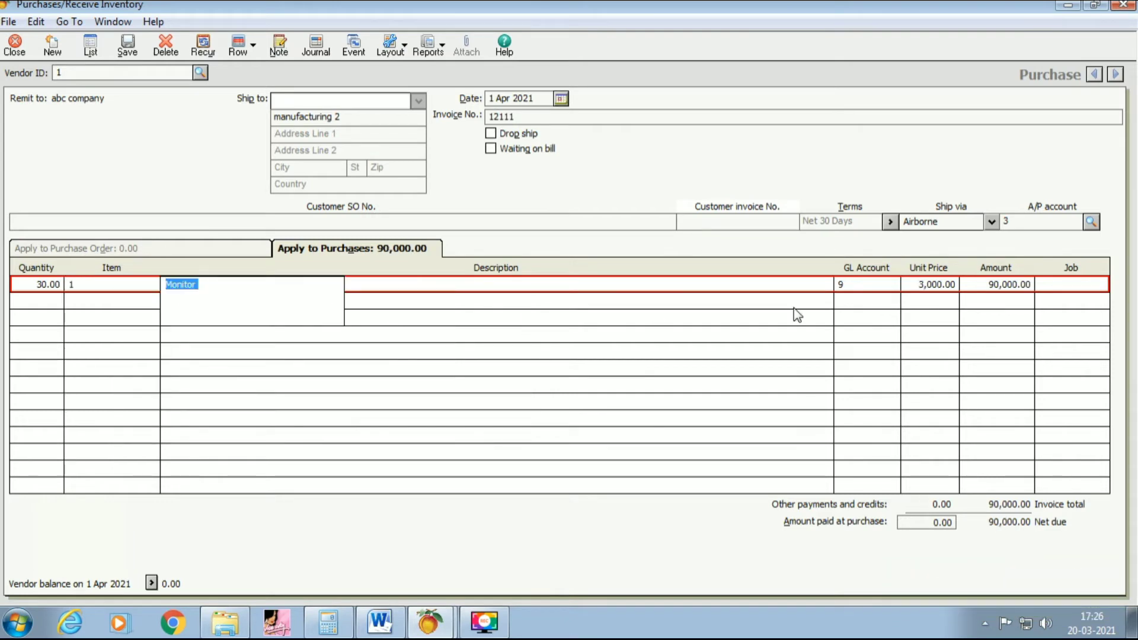
click(867, 286)
click(897, 284)
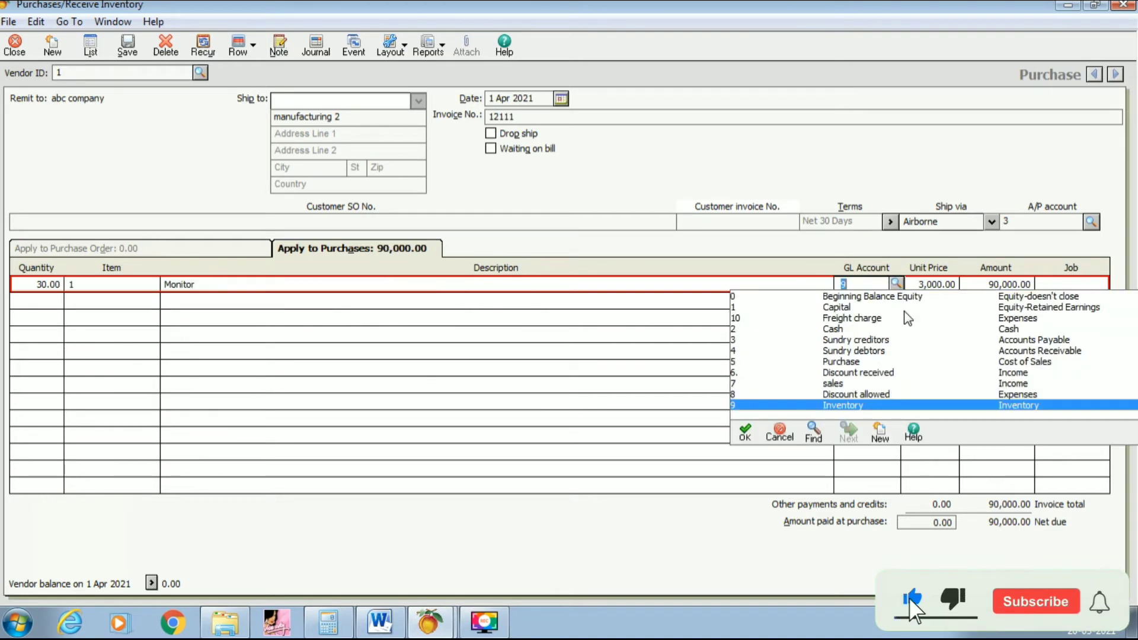
double_click(842, 362)
- Add the key board item with a quantity of 30 on the second purchase line
click(37, 301)
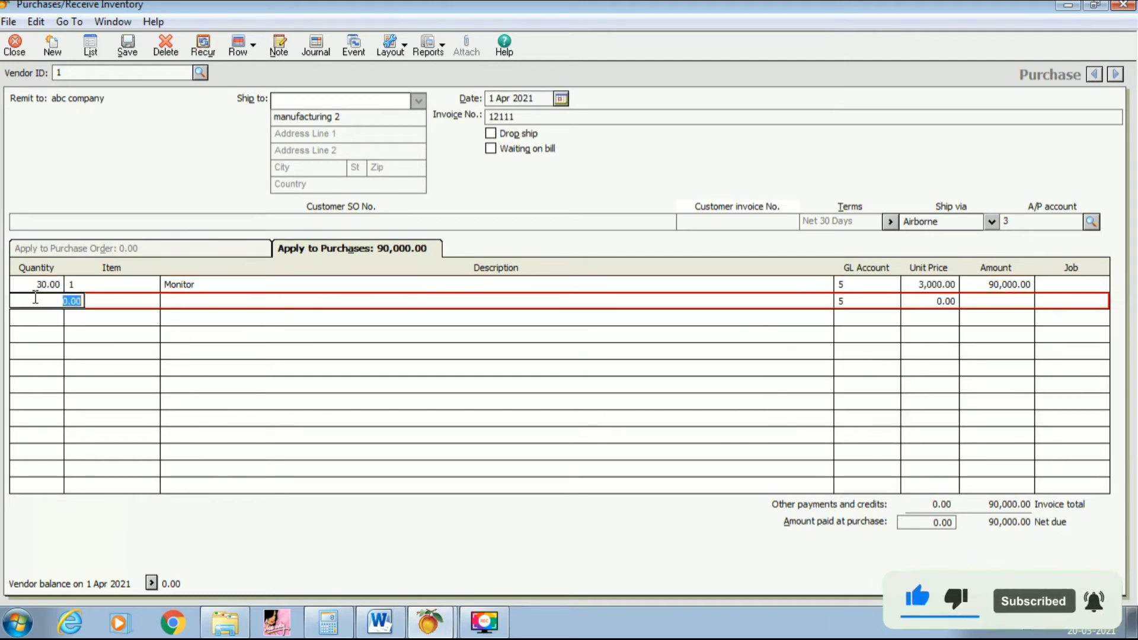
text(30)
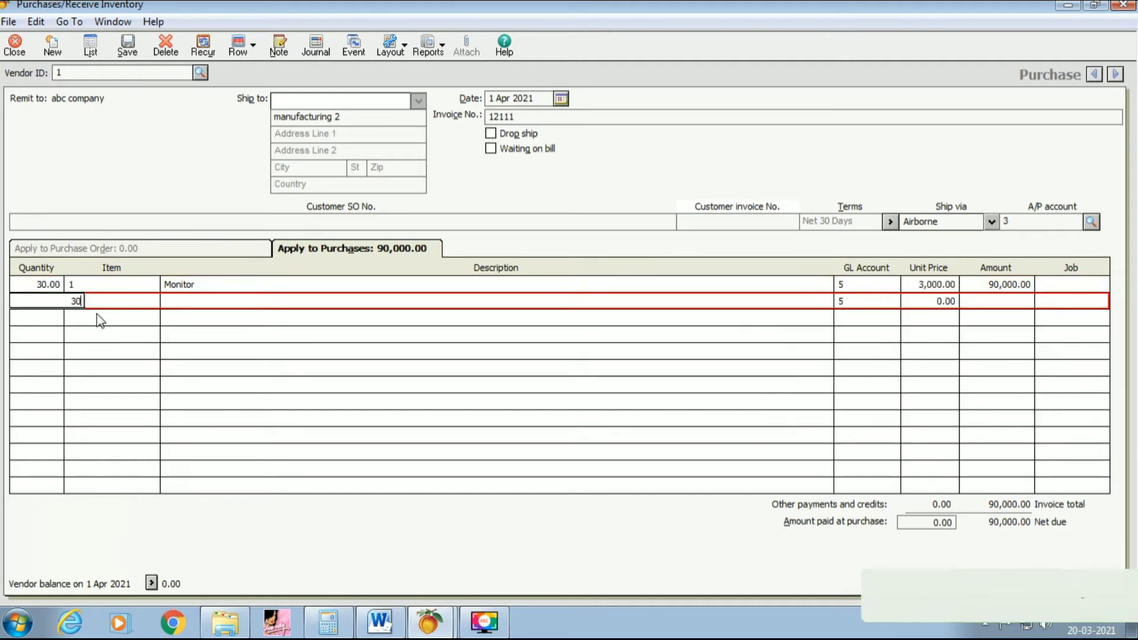
click(127, 301)
click(155, 301)
double_click(318, 326)
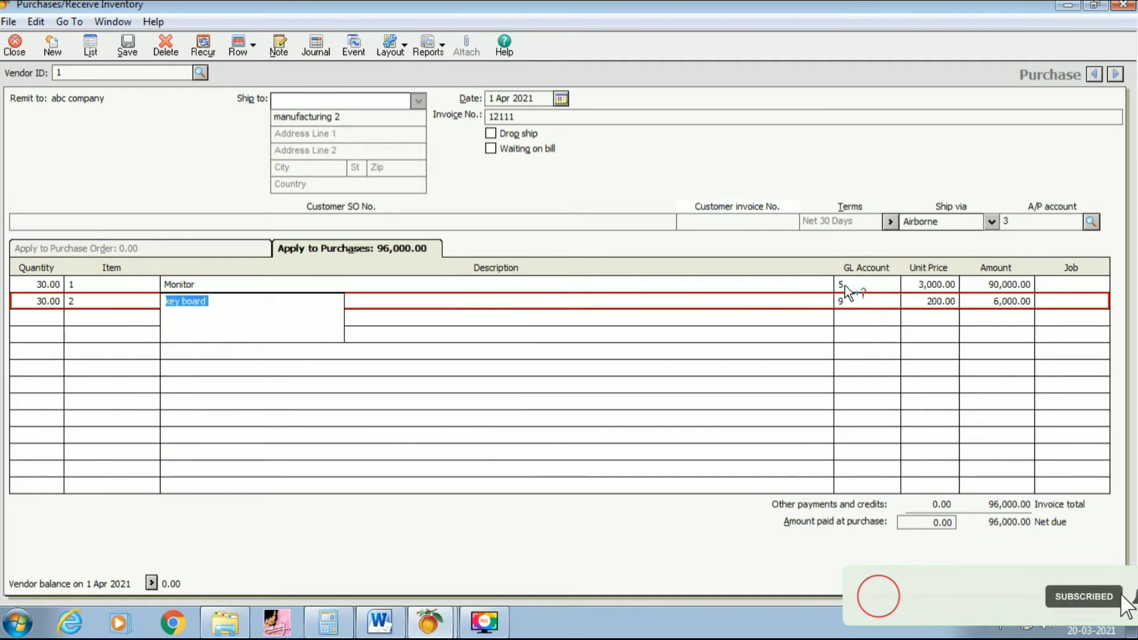
- Set the key board line's GL account to 5 and add the mouse item with a quantity of 25 and GL account 5
click(866, 301)
text(5)
click(52, 318)
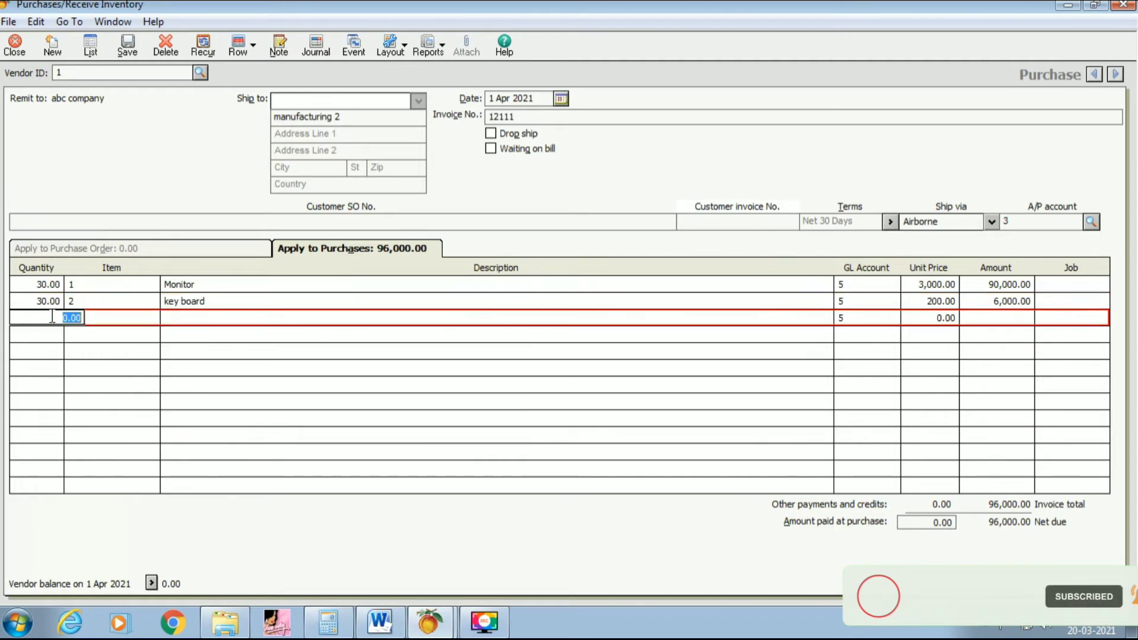
text(25)
click(112, 321)
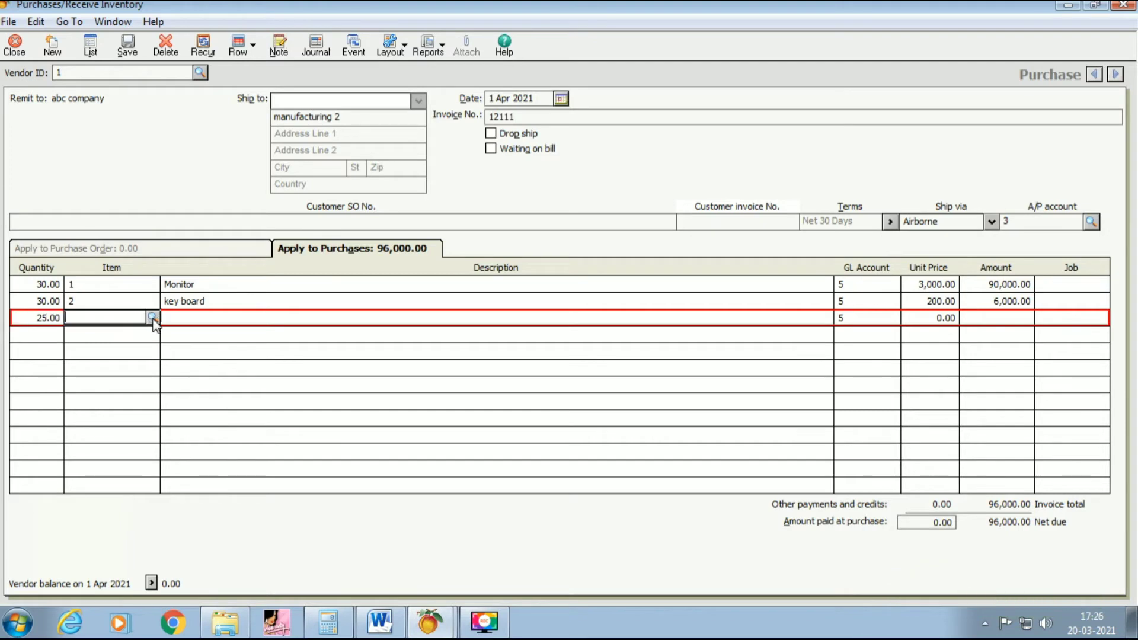
click(152, 317)
double_click(237, 358)
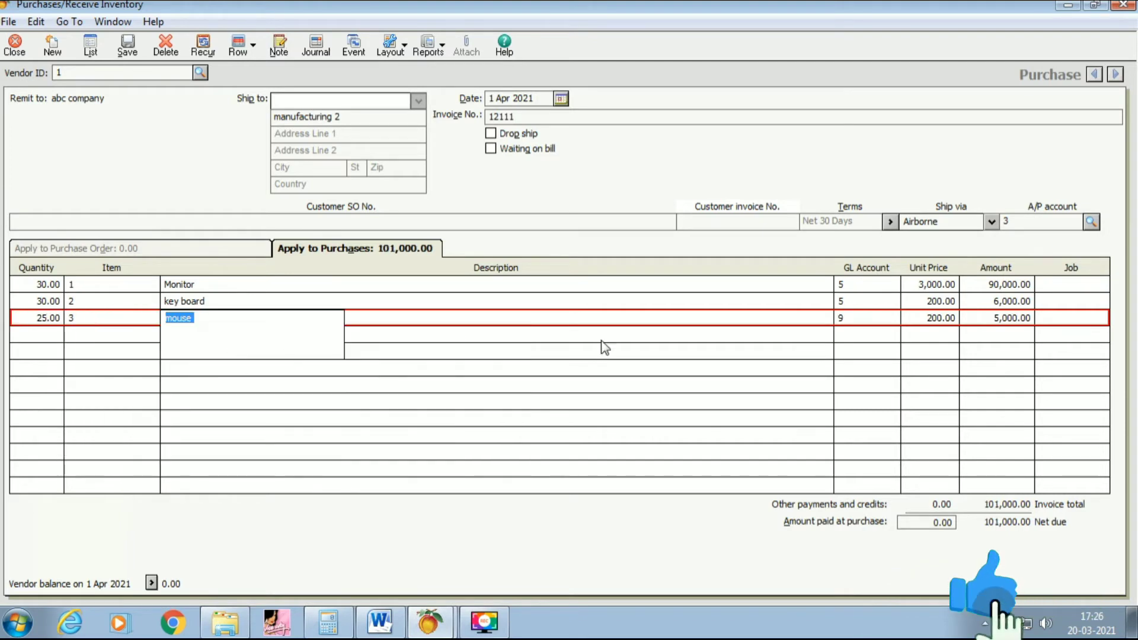
click(865, 317)
- Add the Cpu item with a quantity of 30 on the fourth purchase line and set its GL account to 5, Purchase
click(28, 333)
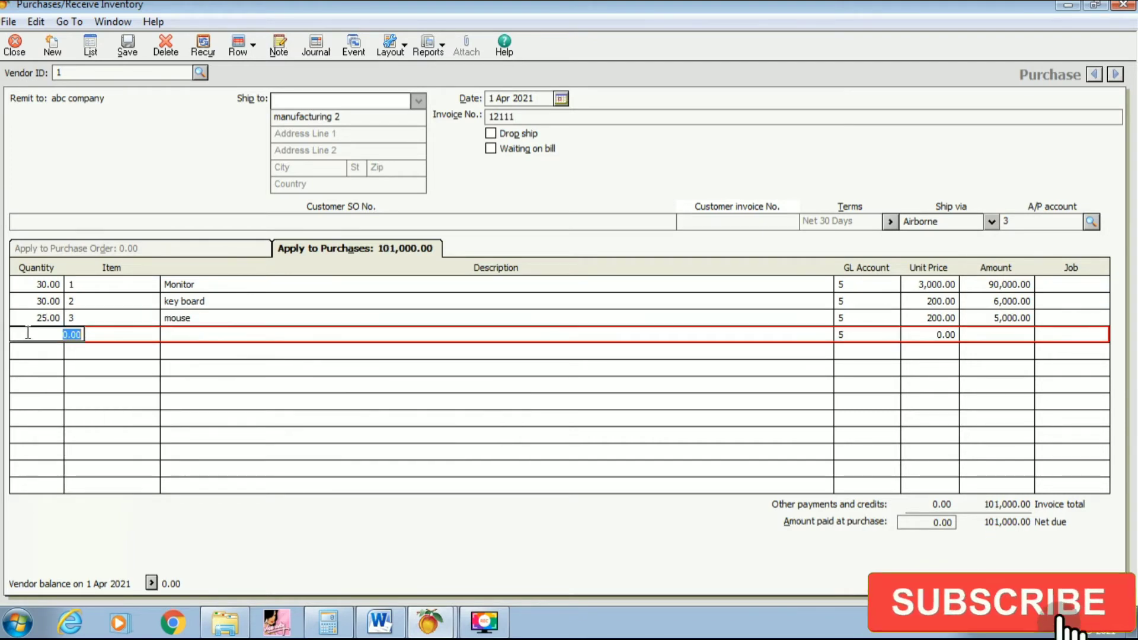
text(30)
click(119, 334)
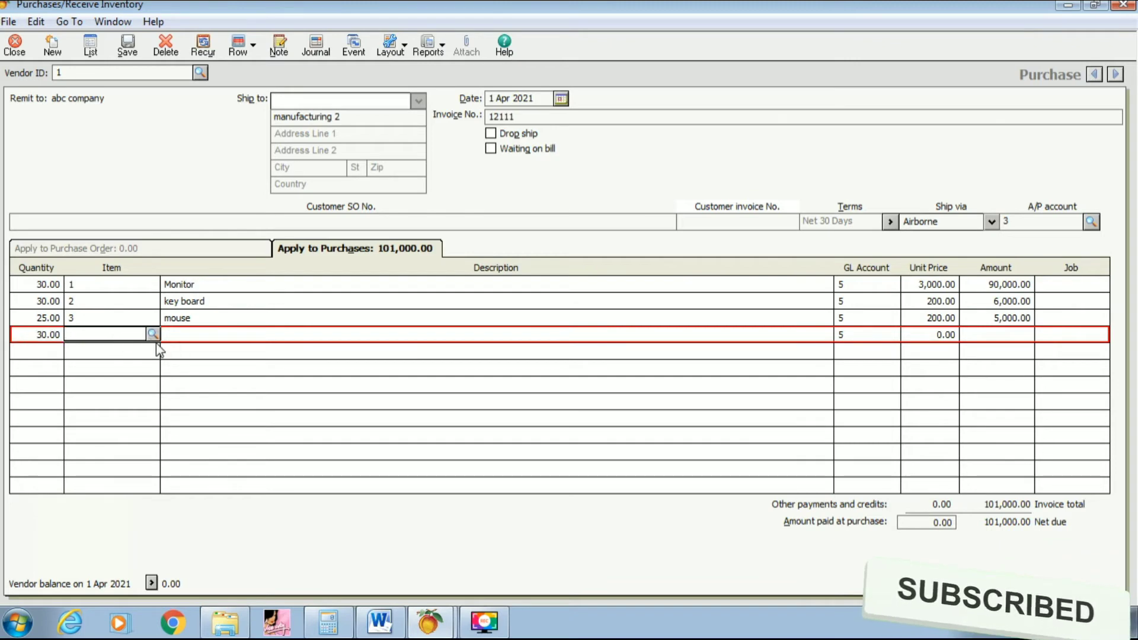
click(153, 334)
double_click(234, 385)
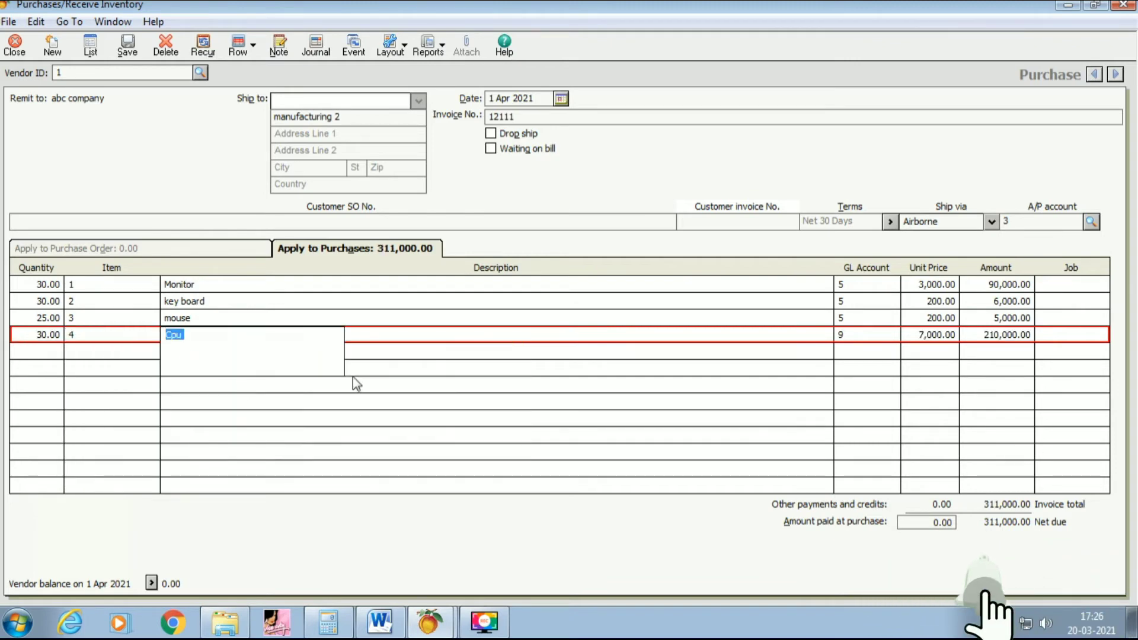
click(857, 337)
text(5)
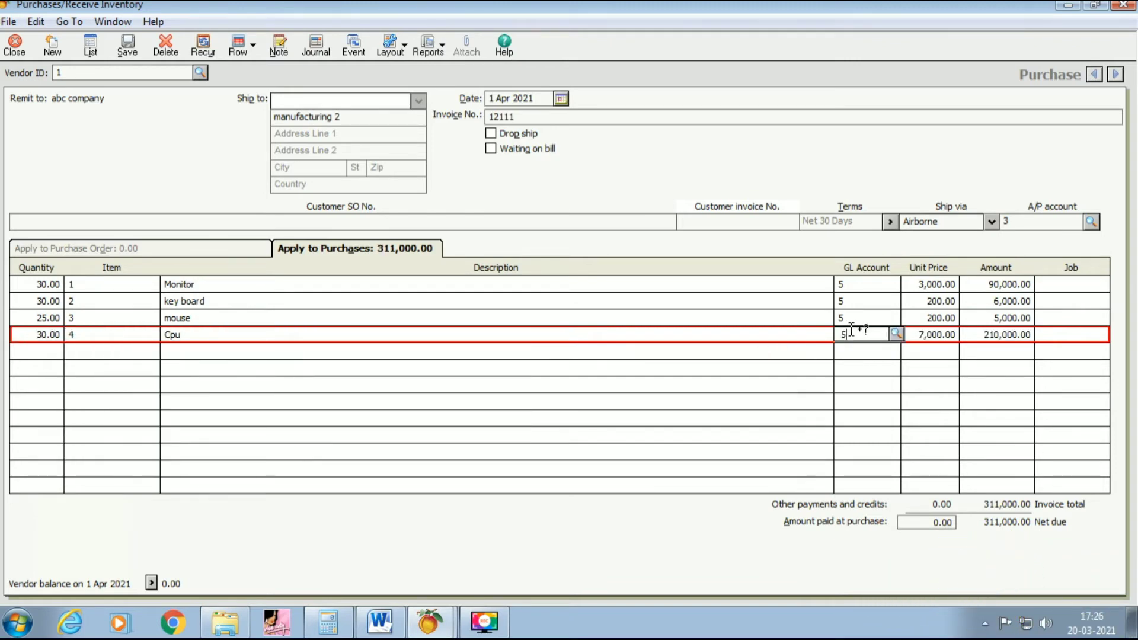
click(896, 334)
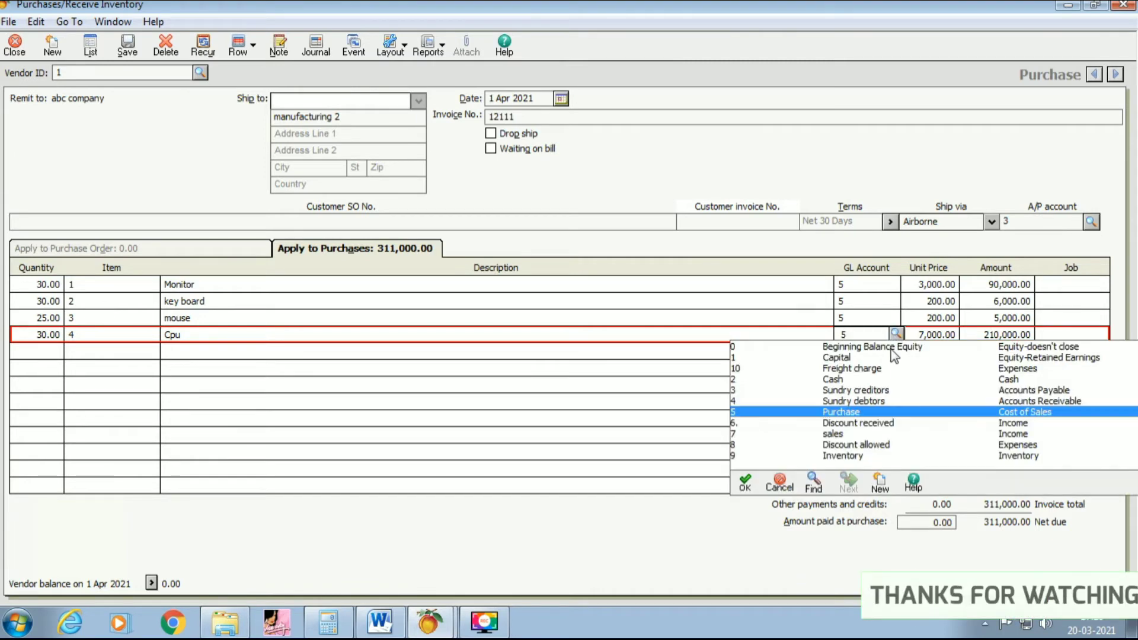
double_click(864, 411)
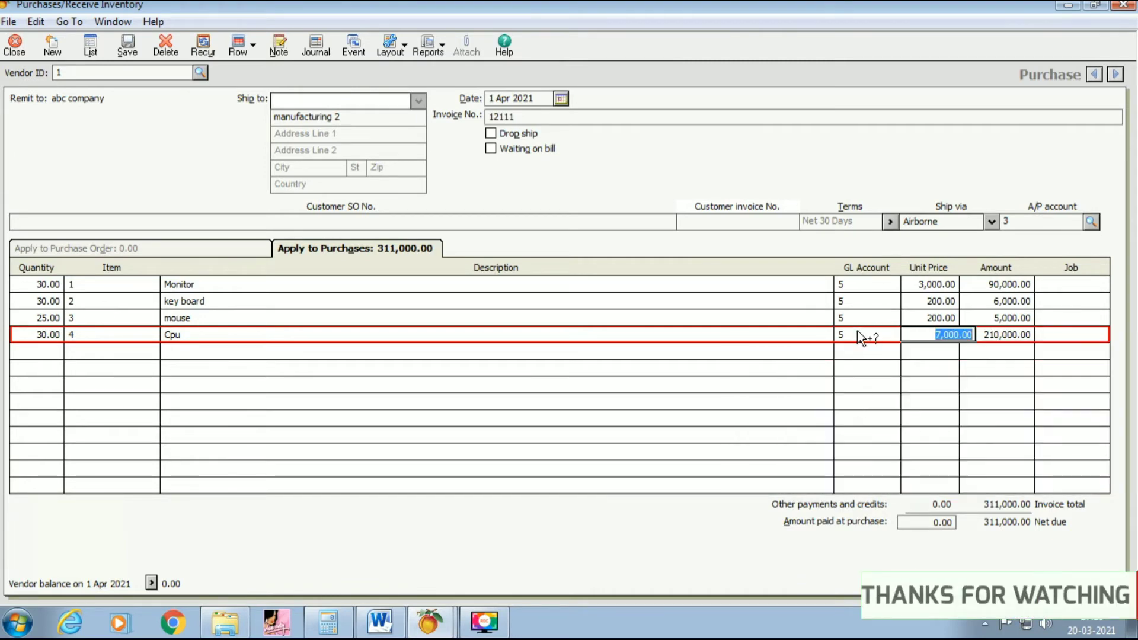
- Add the Speaker item with a quantity of 60 and GL account 5 on the fifth line, and save the purchase
click(42, 339)
click(50, 355)
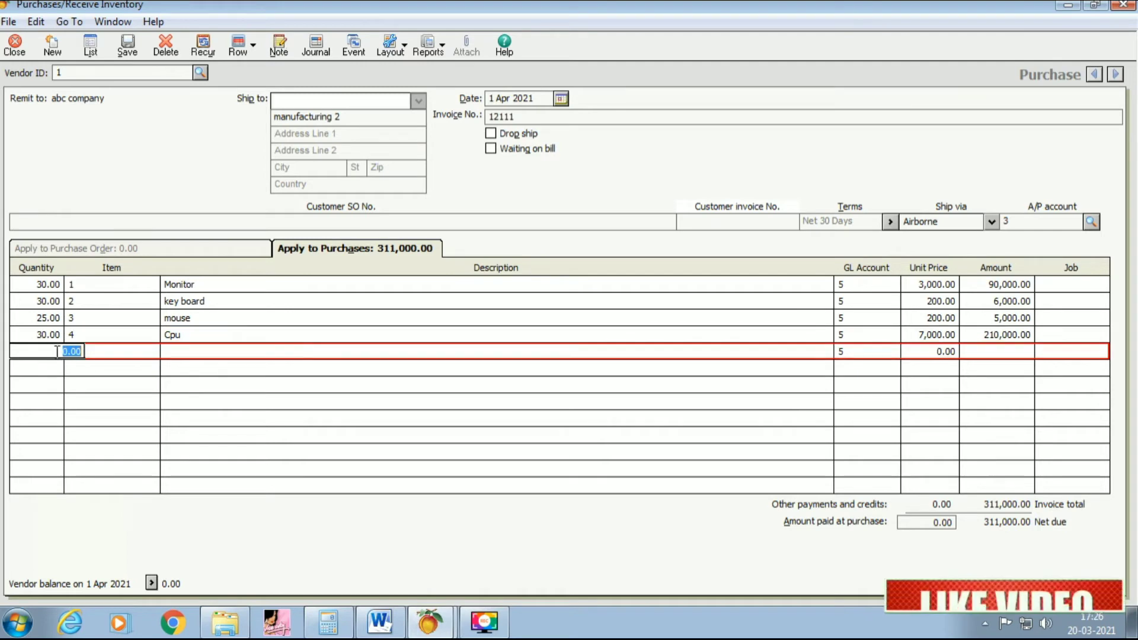
text(60)
key(Tab)
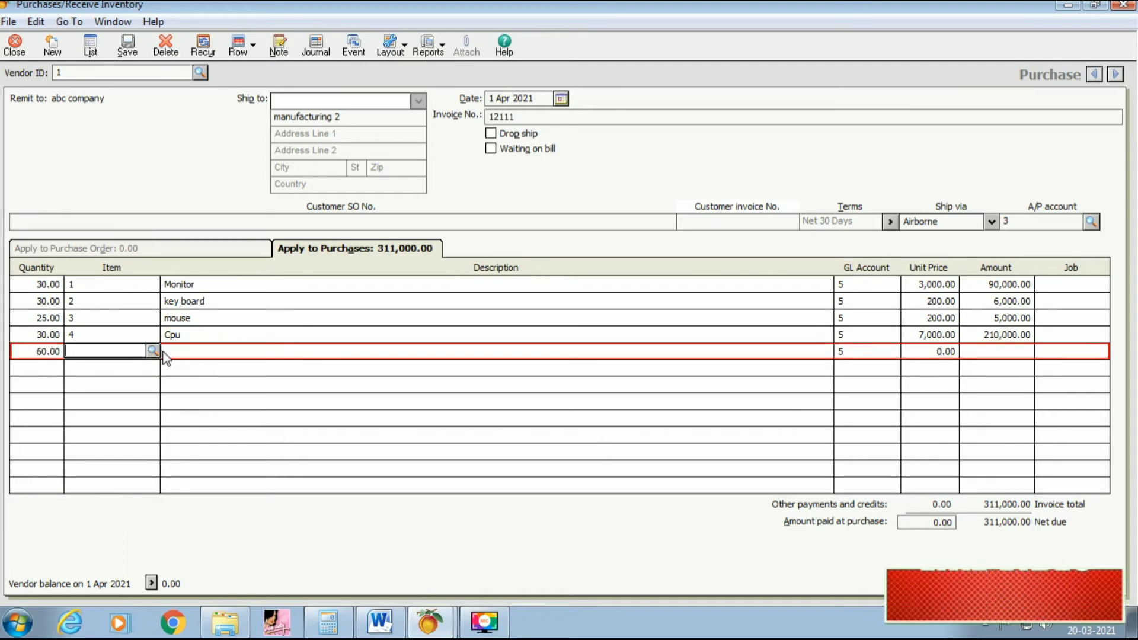
click(153, 351)
double_click(235, 418)
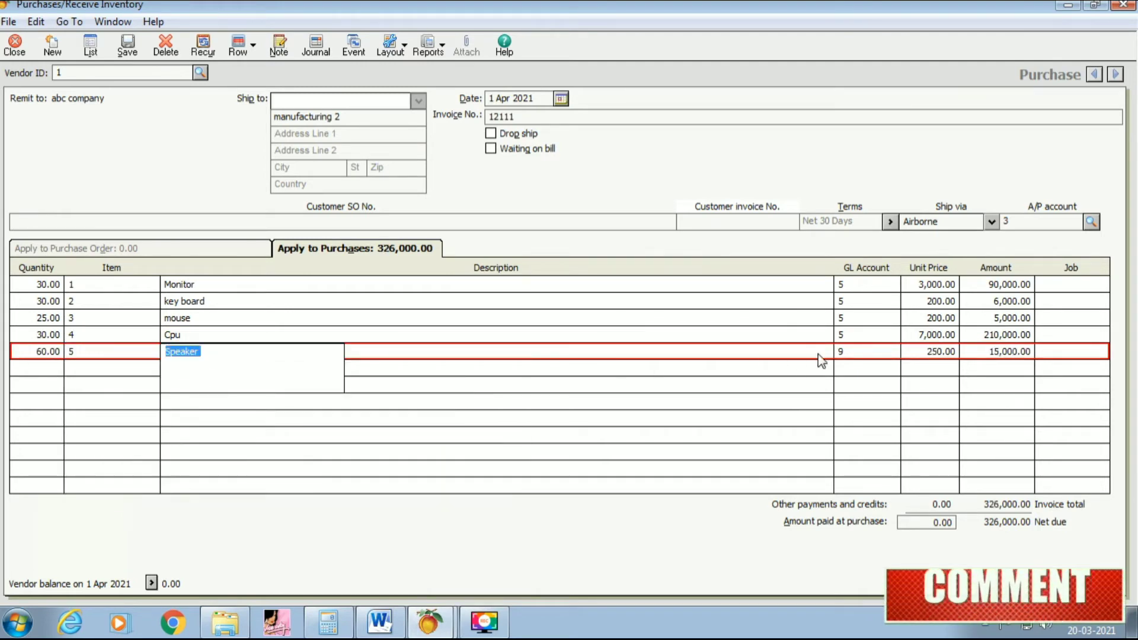
click(856, 352)
click(963, 357)
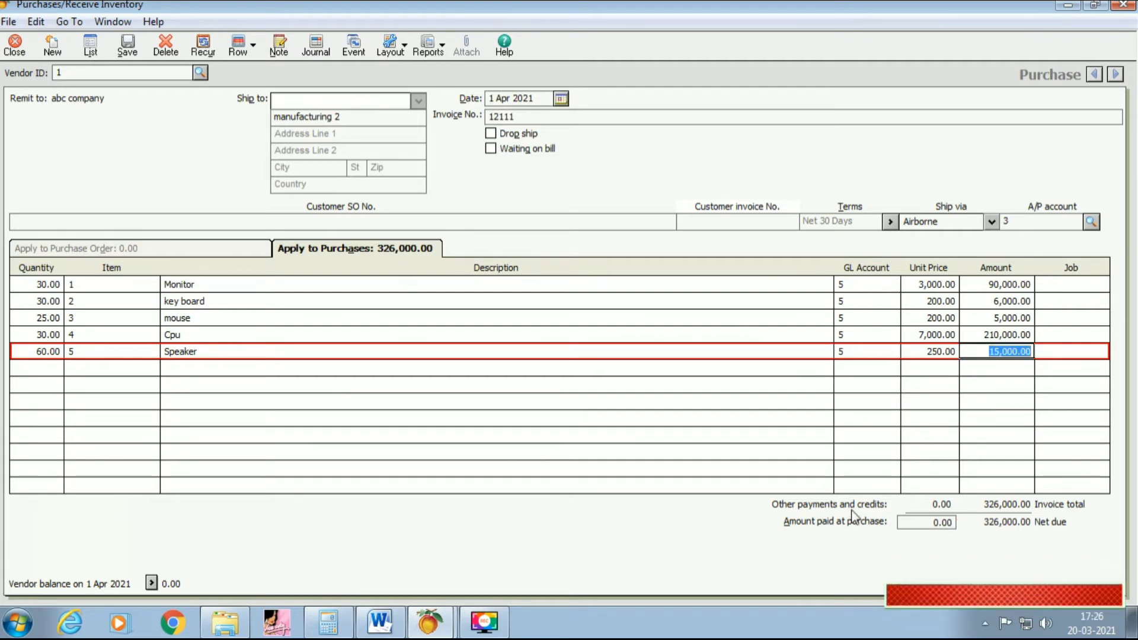
click(128, 54)
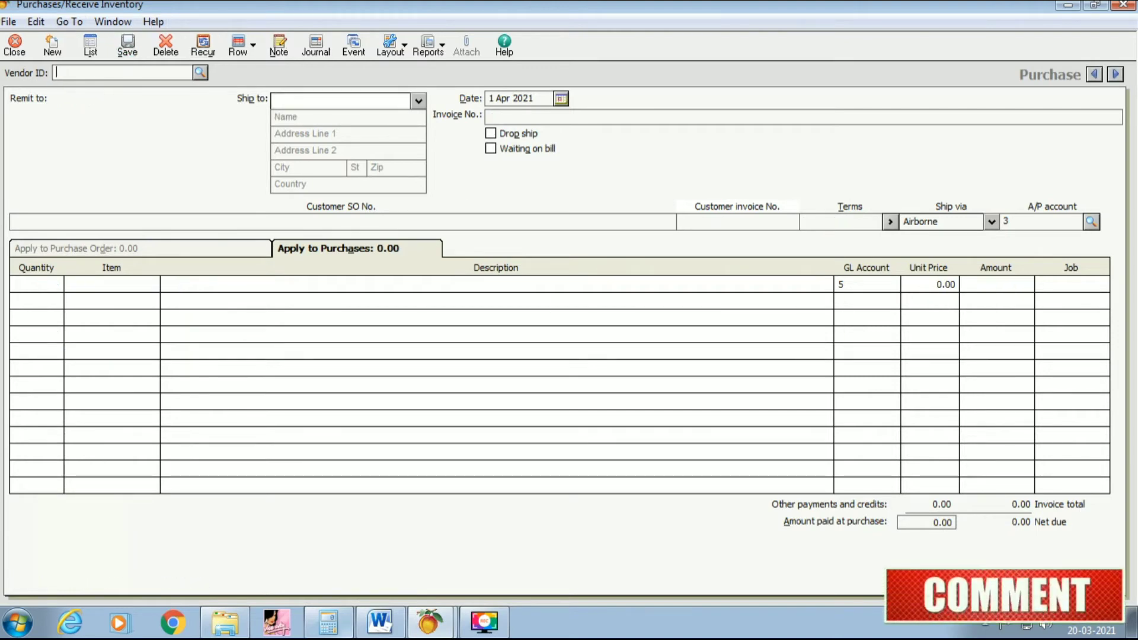
- Switch to Word to review the product's raw materials and wage, and return to the manufacturing 2 main window in Peachtree
click(380, 623)
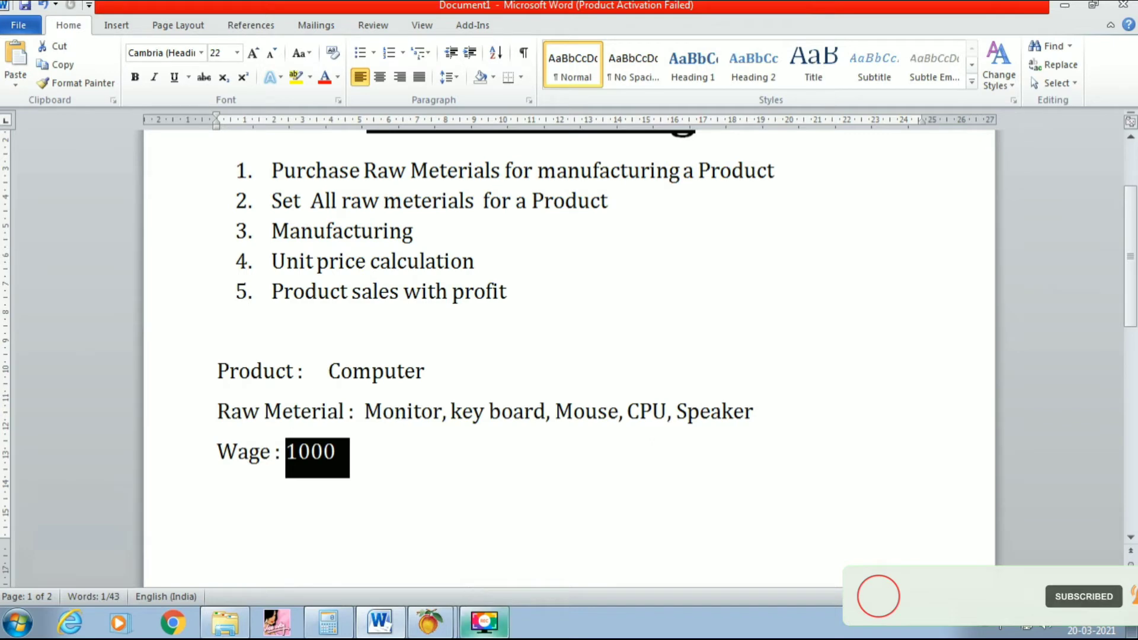
click(422, 628)
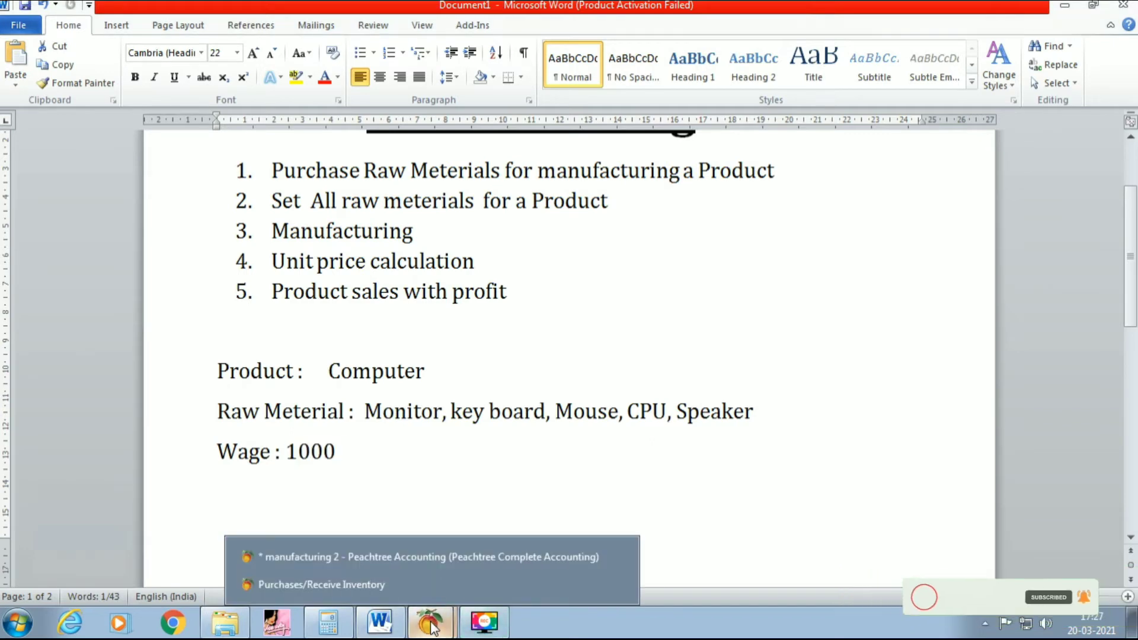
click(400, 557)
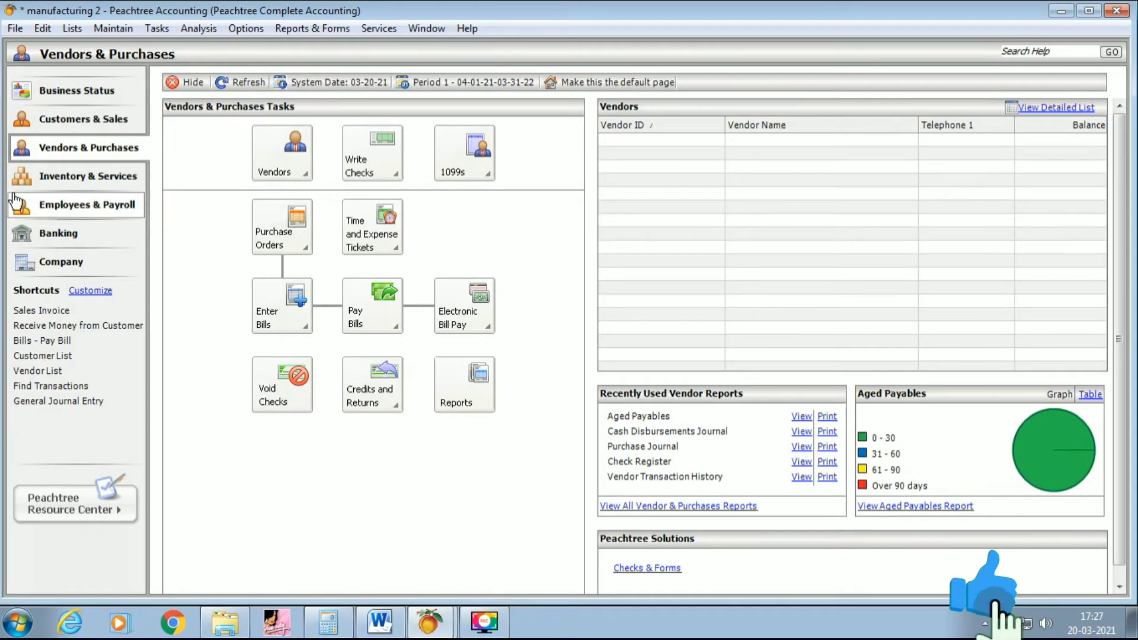
- Start a new inventory item with the ID 6 and the description Computer in a maximized window
click(74, 188)
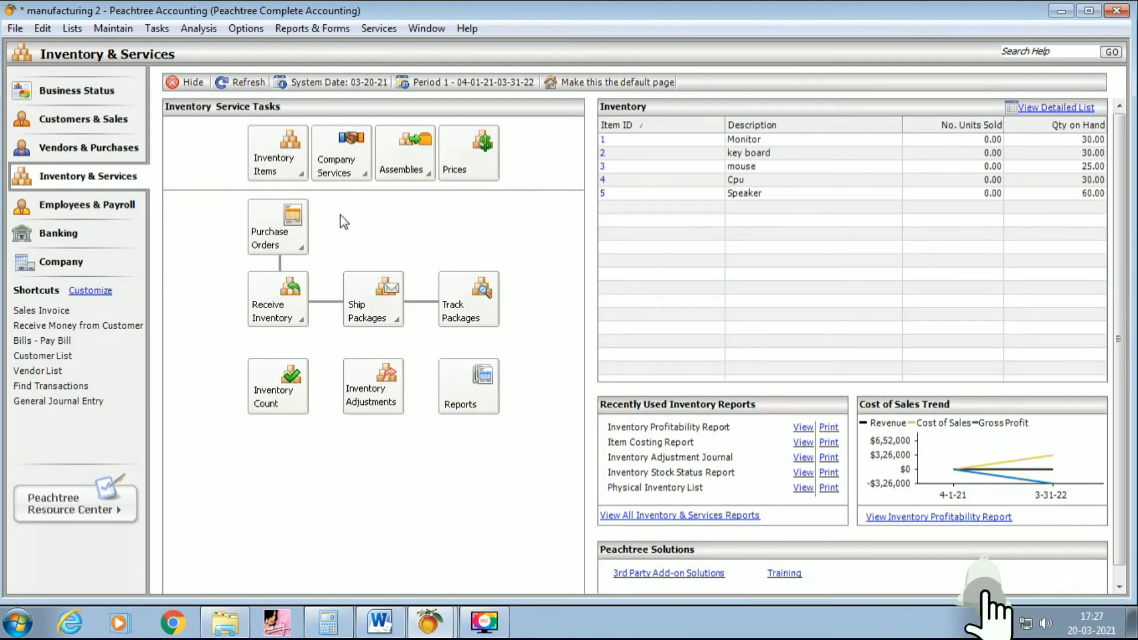
click(289, 170)
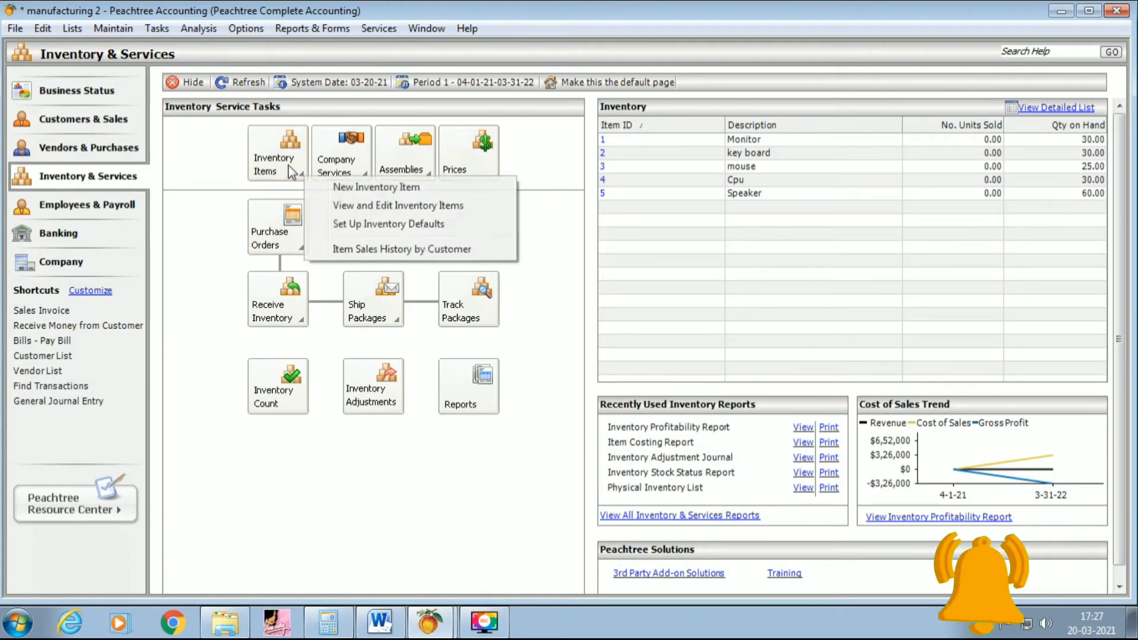
click(354, 190)
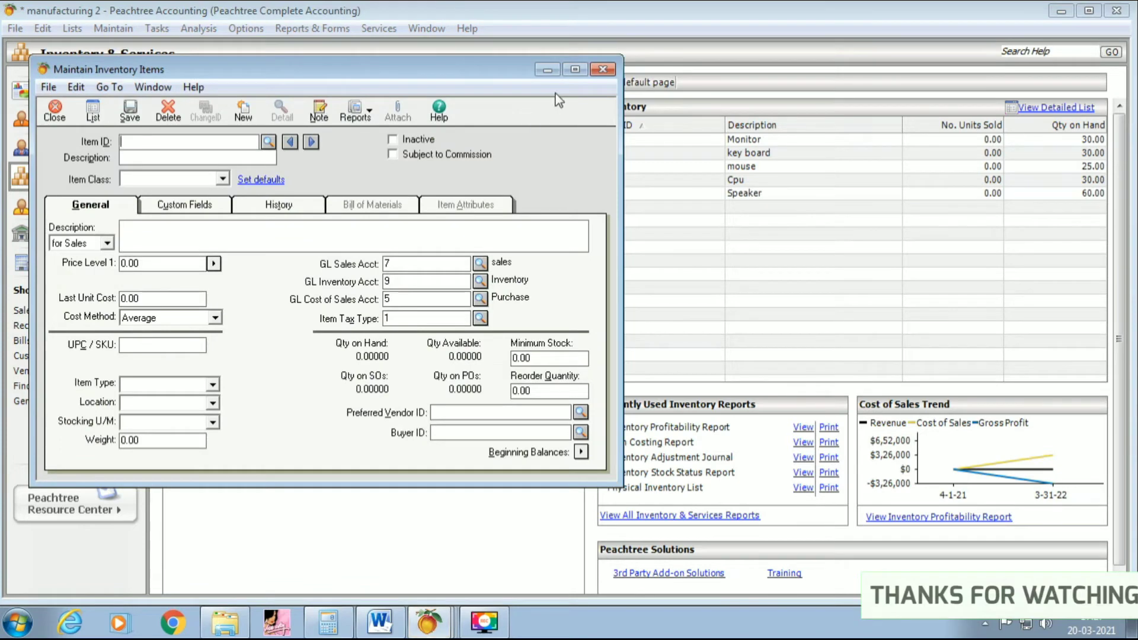
click(574, 70)
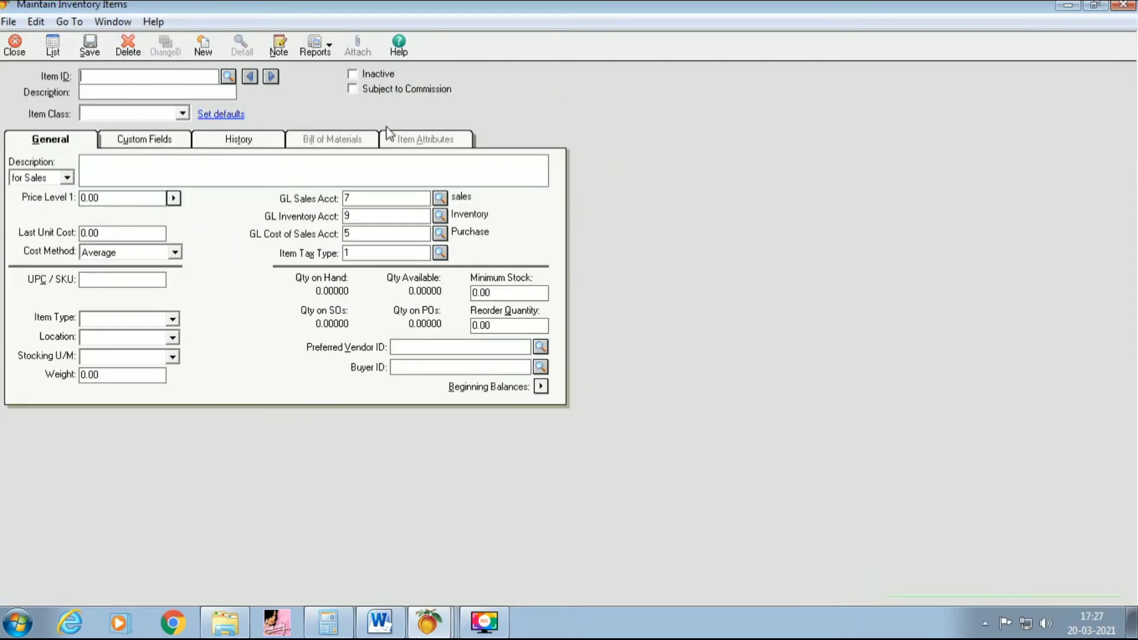
click(228, 77)
text(6)
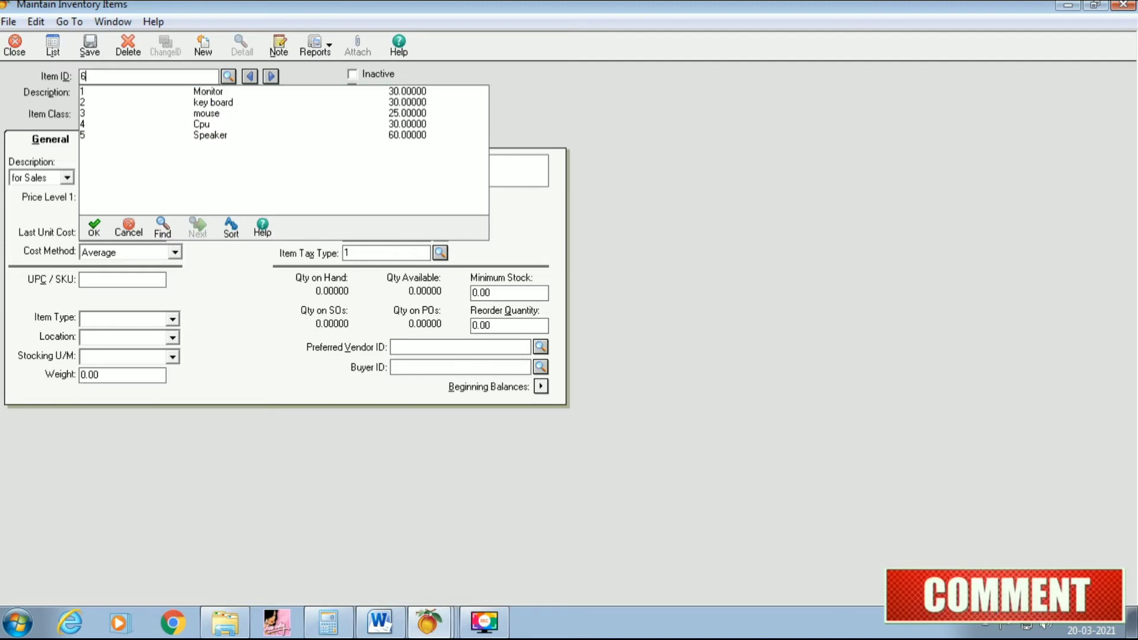
key(Tab)
text(C)
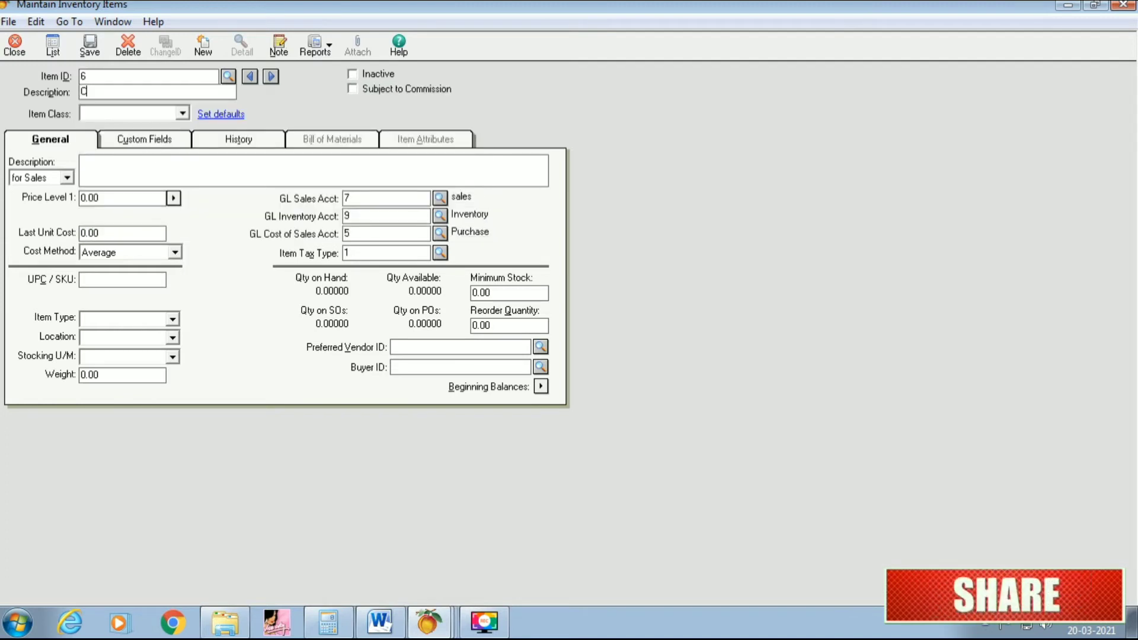
text(omputer)
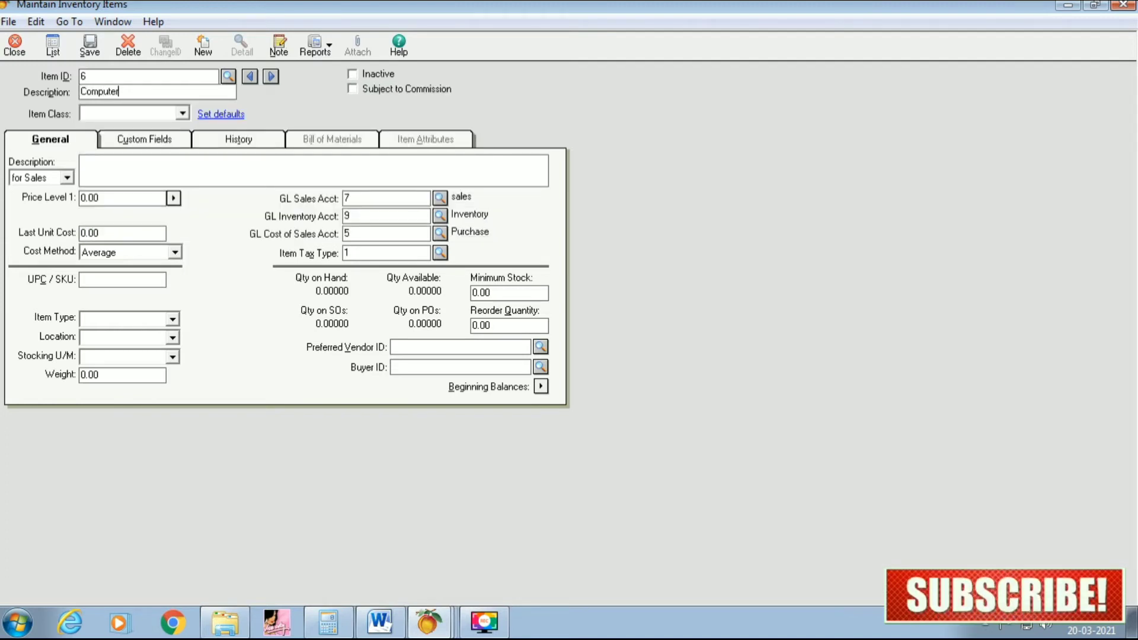
- Set the Computer item's class to Assembly
click(182, 113)
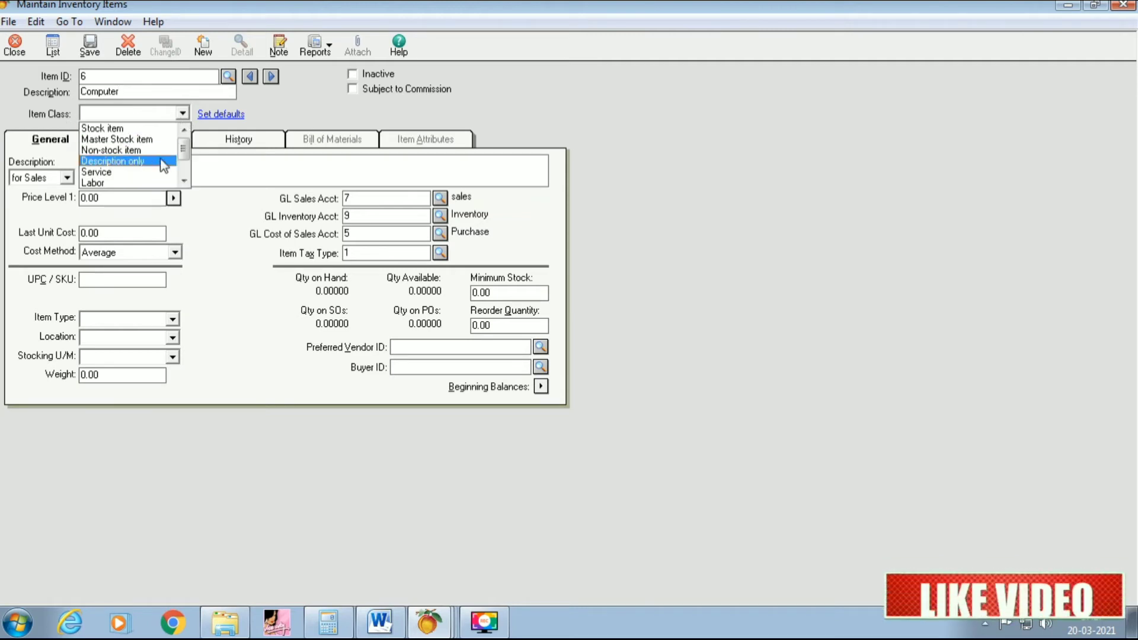
click(184, 181)
click(185, 181)
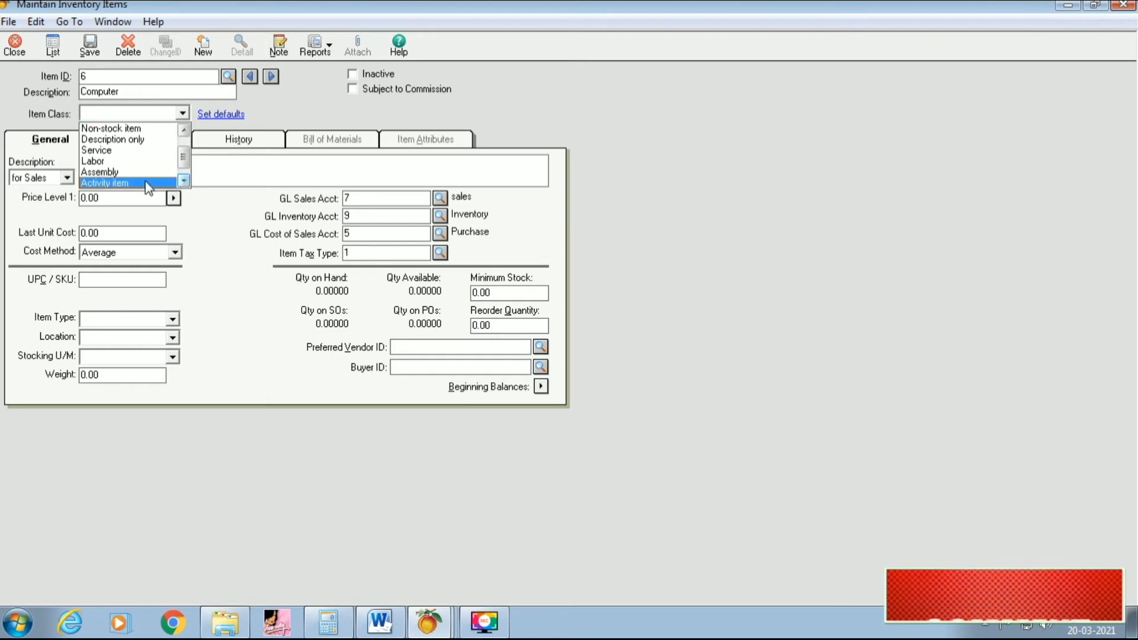
click(114, 173)
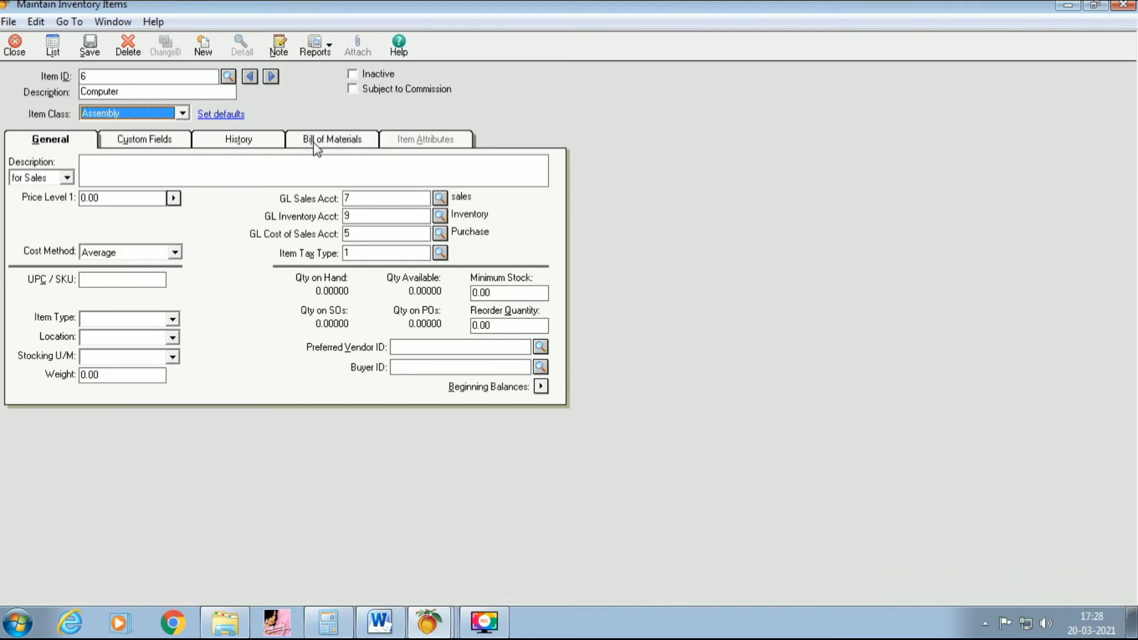
- Add Monitor as the first component in the Computer's bill of materials with a needed quantity of 1
click(334, 143)
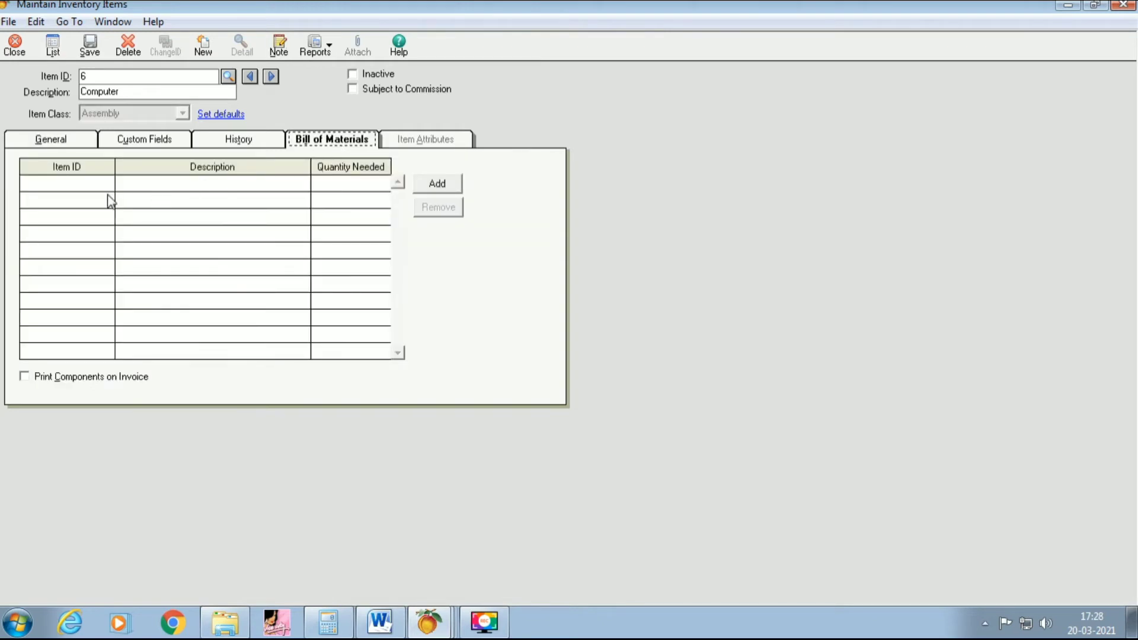
click(89, 185)
click(123, 183)
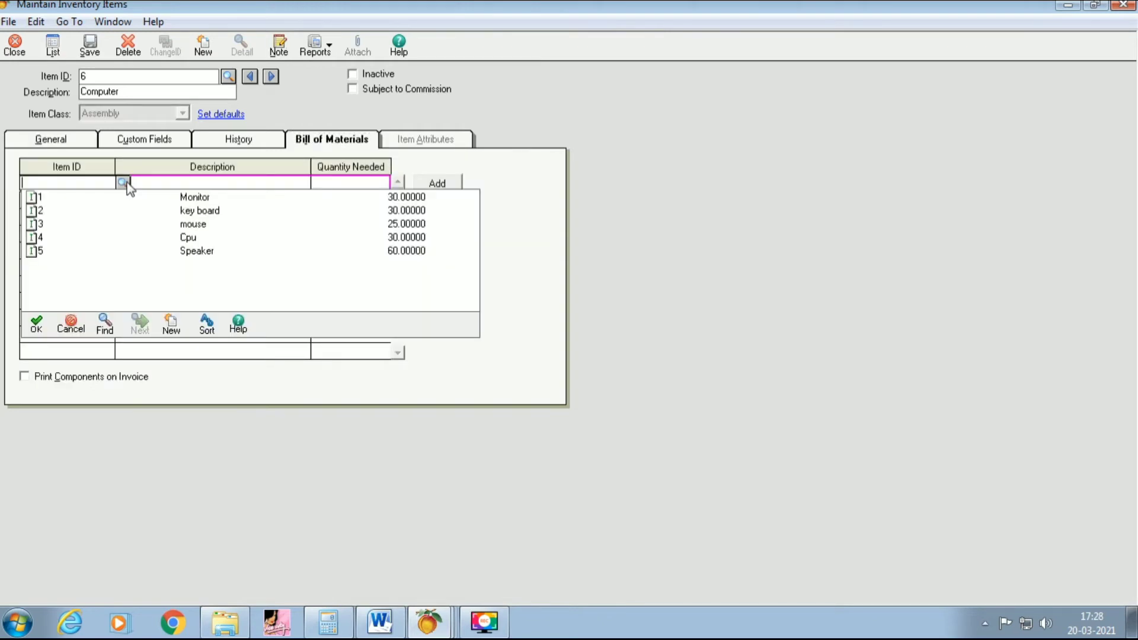
click(192, 198)
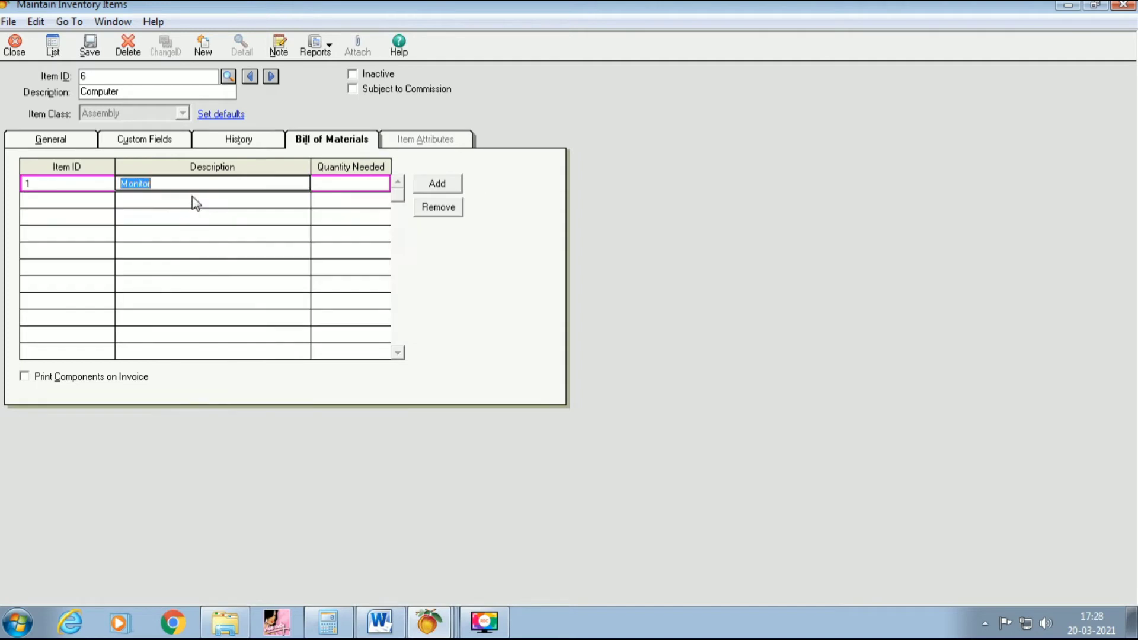
click(320, 185)
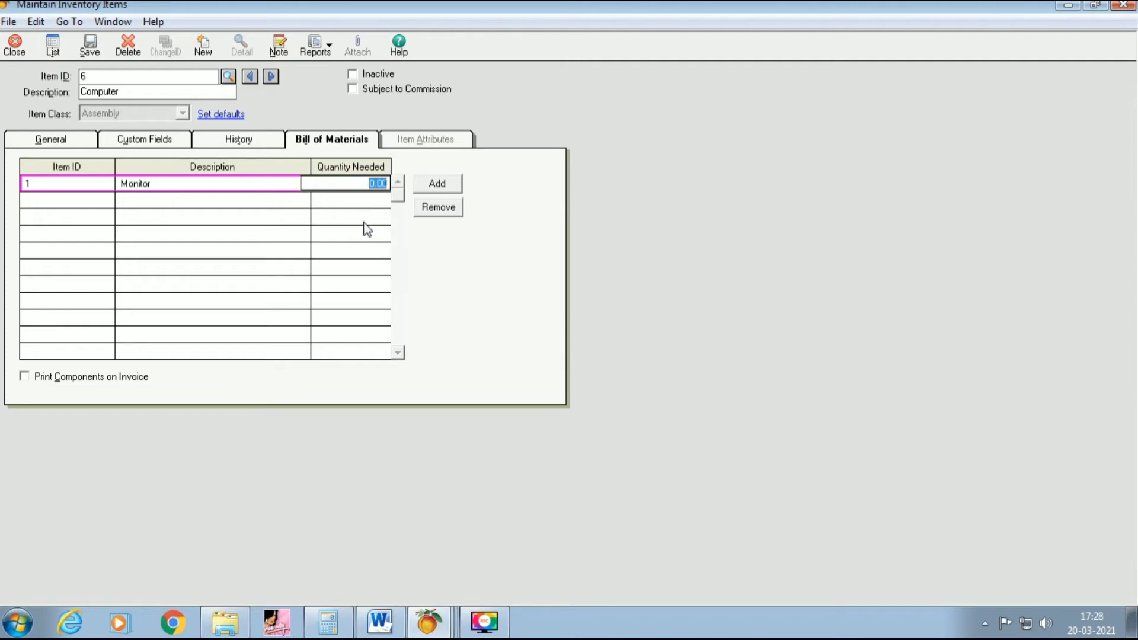
text(1)
- Add key board as the second bill of materials component with a needed quantity of 1
click(90, 205)
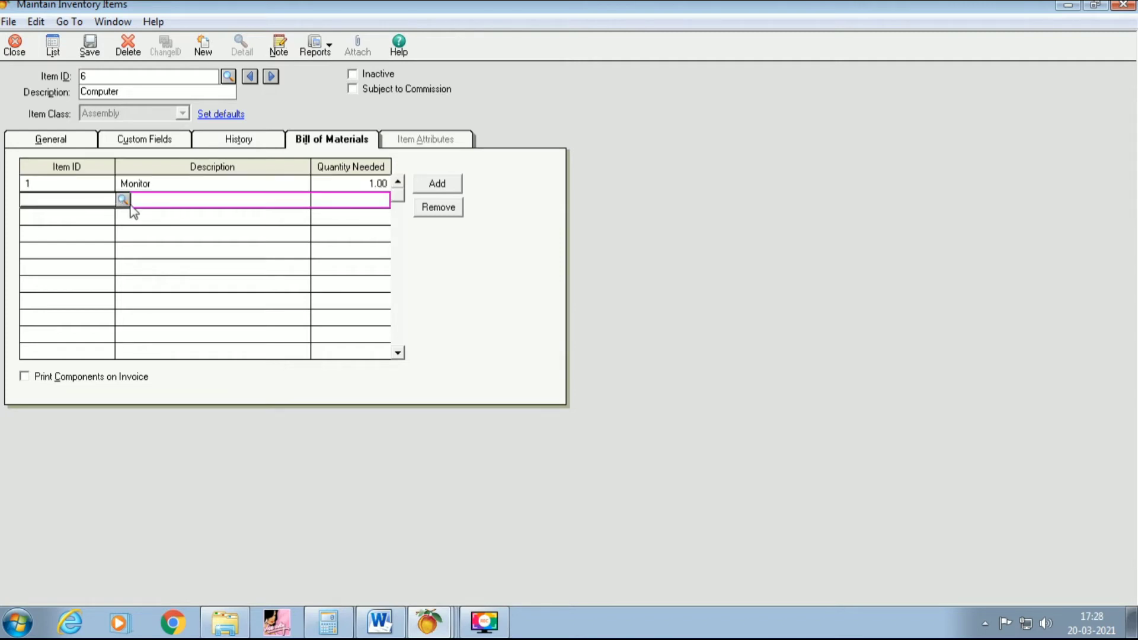
click(122, 199)
double_click(184, 228)
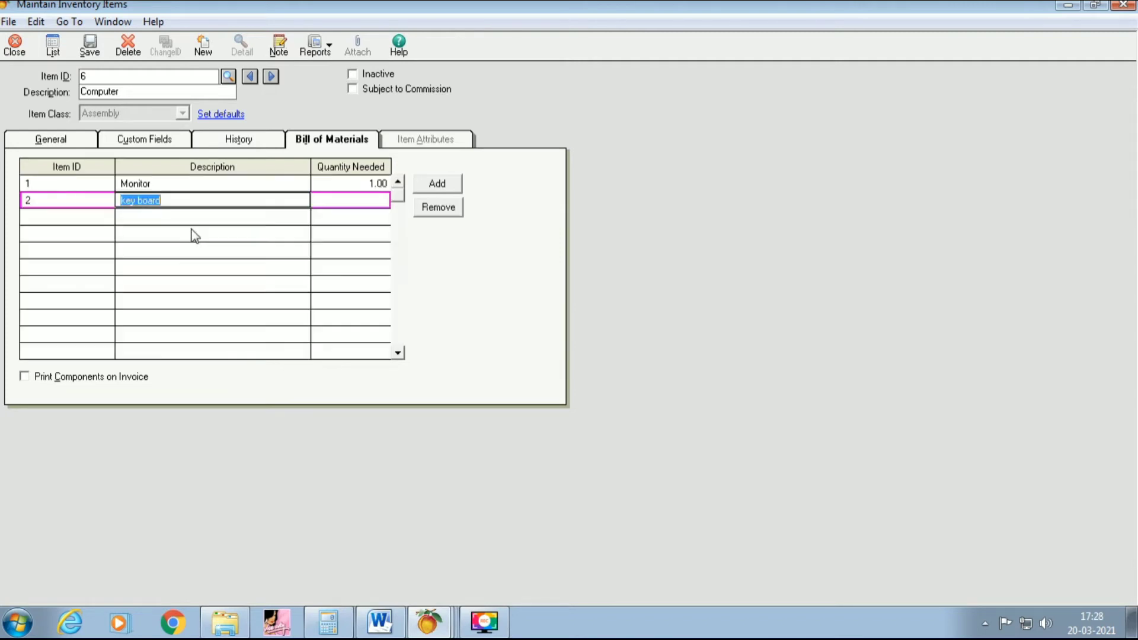
click(343, 201)
text(1)
- Add mouse as the third component in the Computer's bill of materials with a needed quantity of 1
click(124, 219)
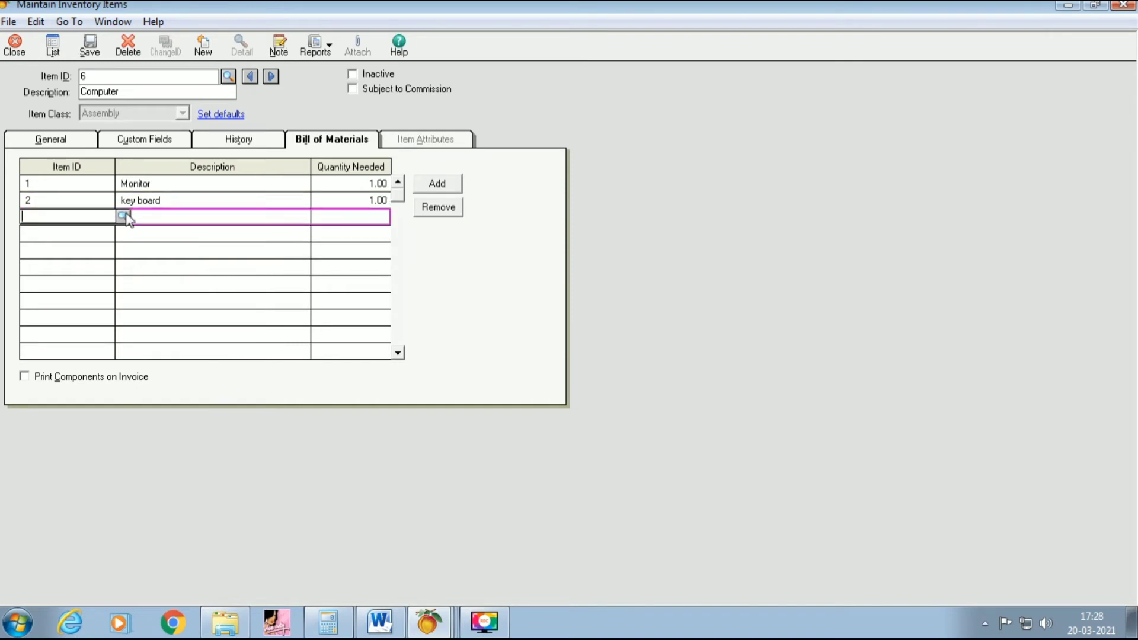
click(124, 217)
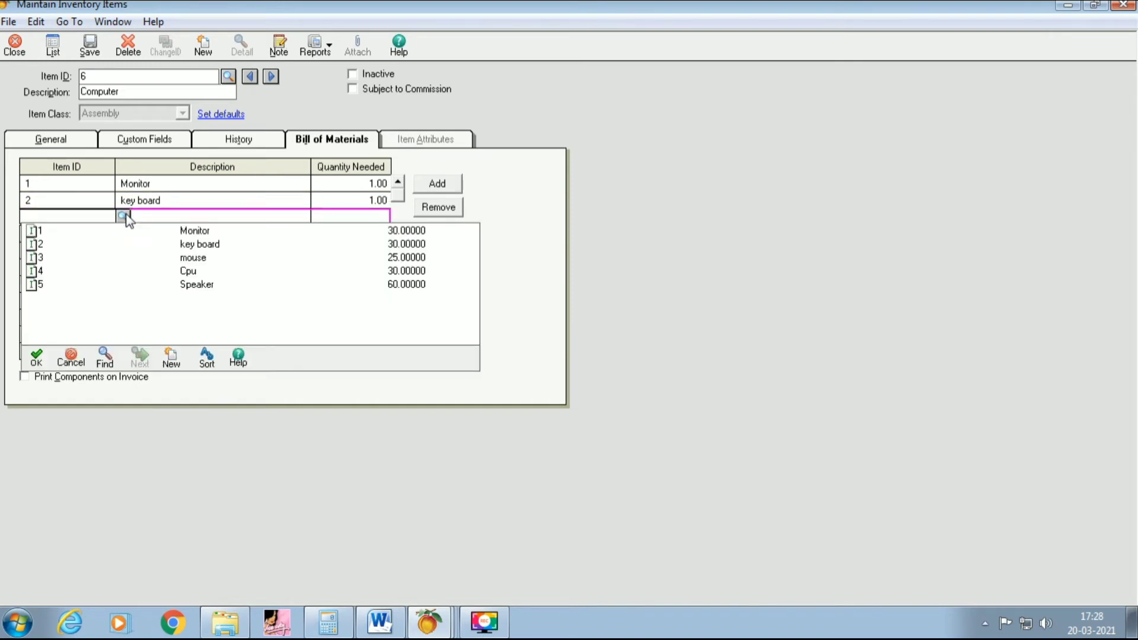
double_click(205, 261)
click(348, 221)
text(1)
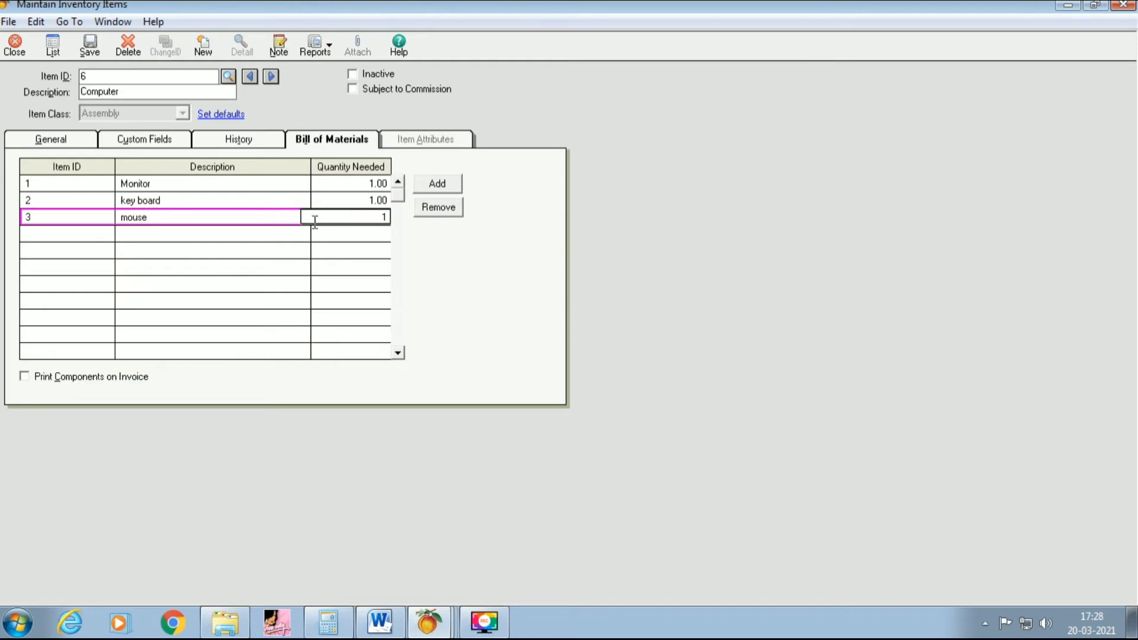
- Add Cpu as the fourth bill of materials component with a needed quantity of 1
click(76, 236)
click(121, 234)
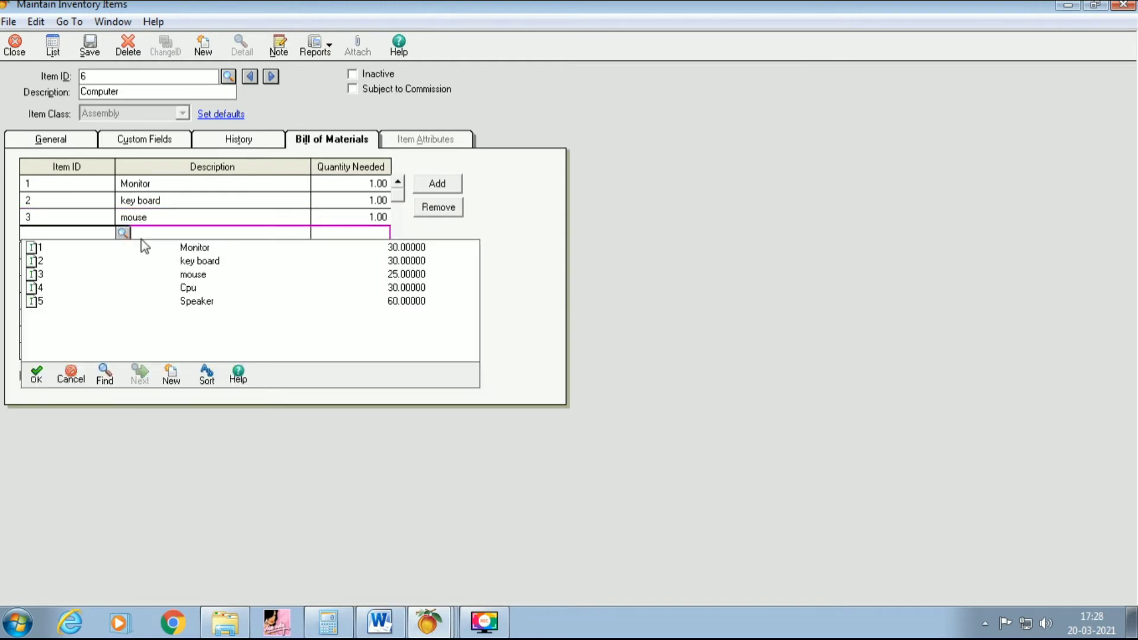
double_click(188, 281)
click(366, 237)
text(1)
- Add Speaker as the fifth component with a needed quantity of 2, and save and close the Computer item
click(100, 250)
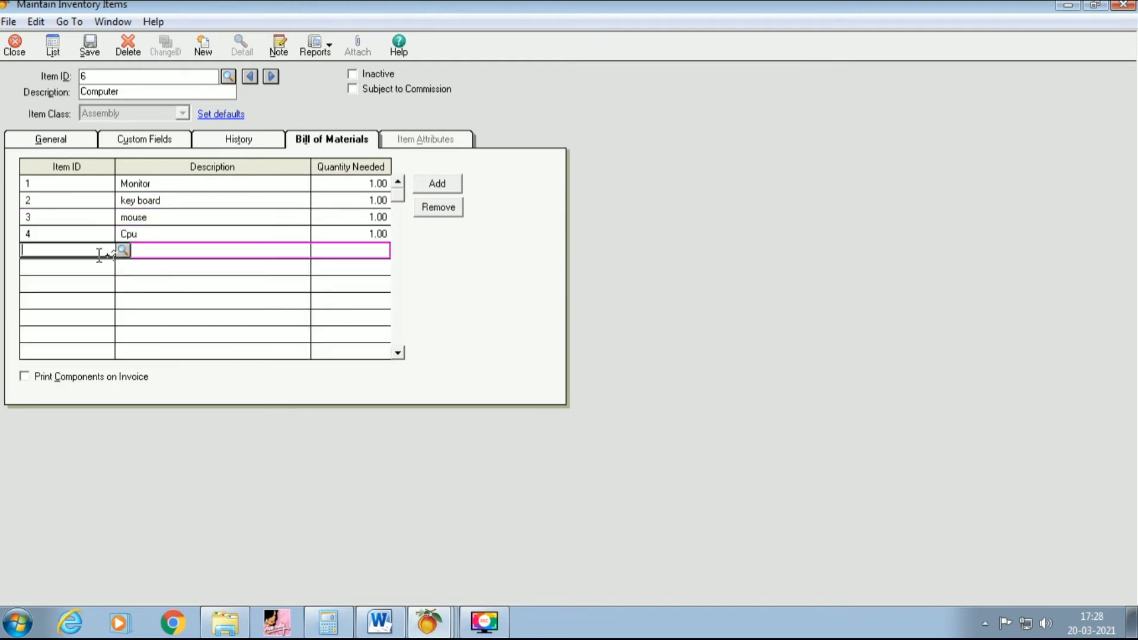
click(123, 249)
double_click(197, 320)
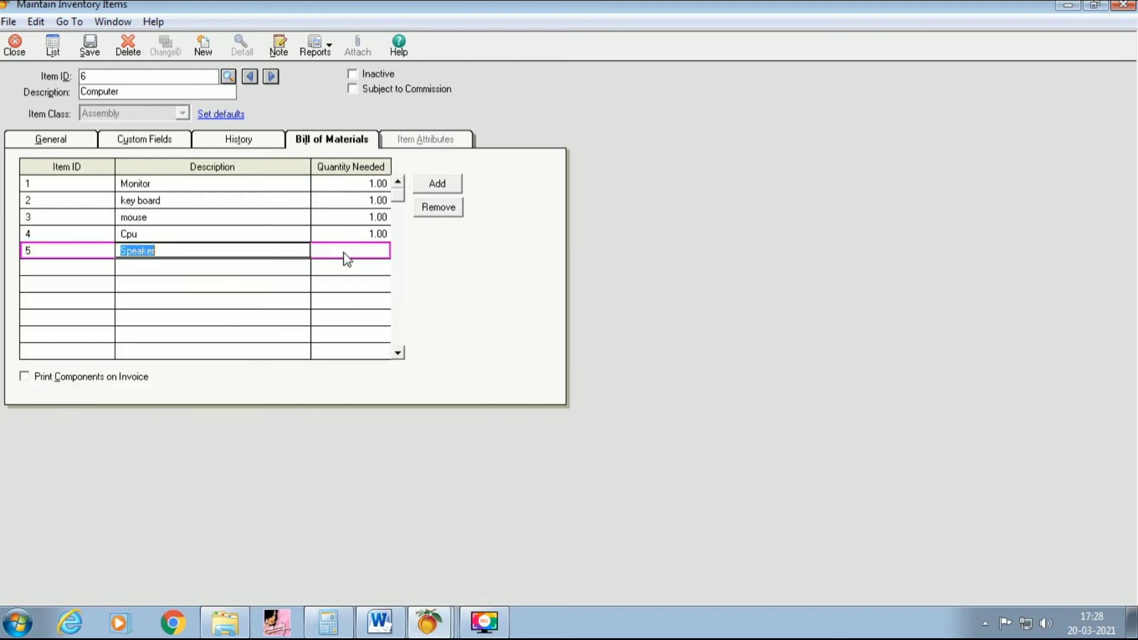
click(348, 252)
text(1)
click(367, 270)
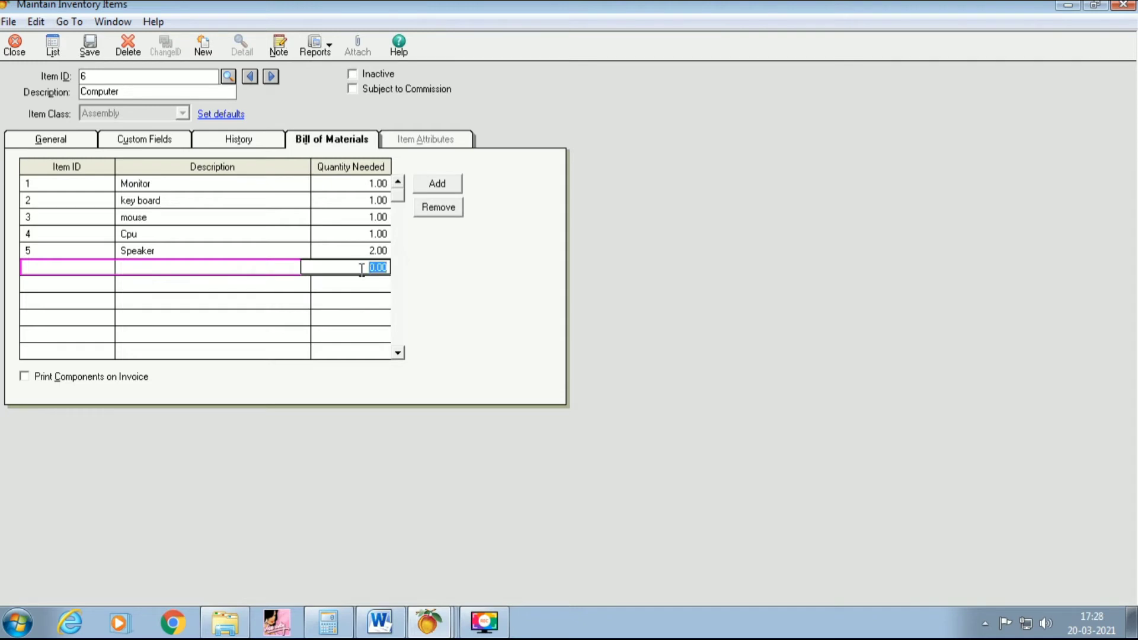
click(90, 54)
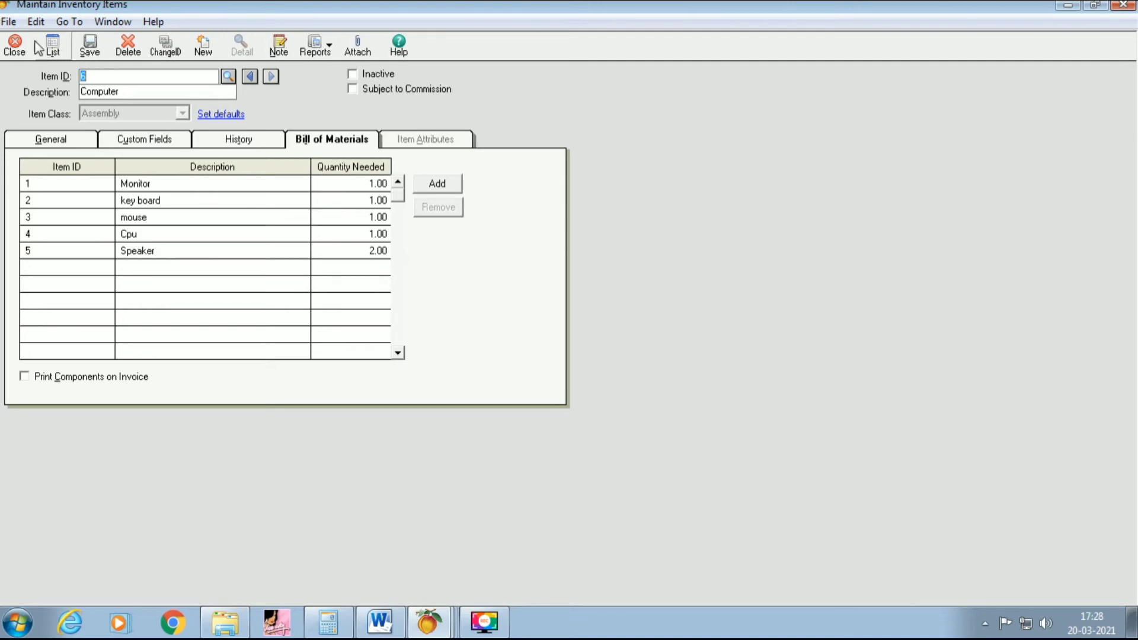
click(15, 45)
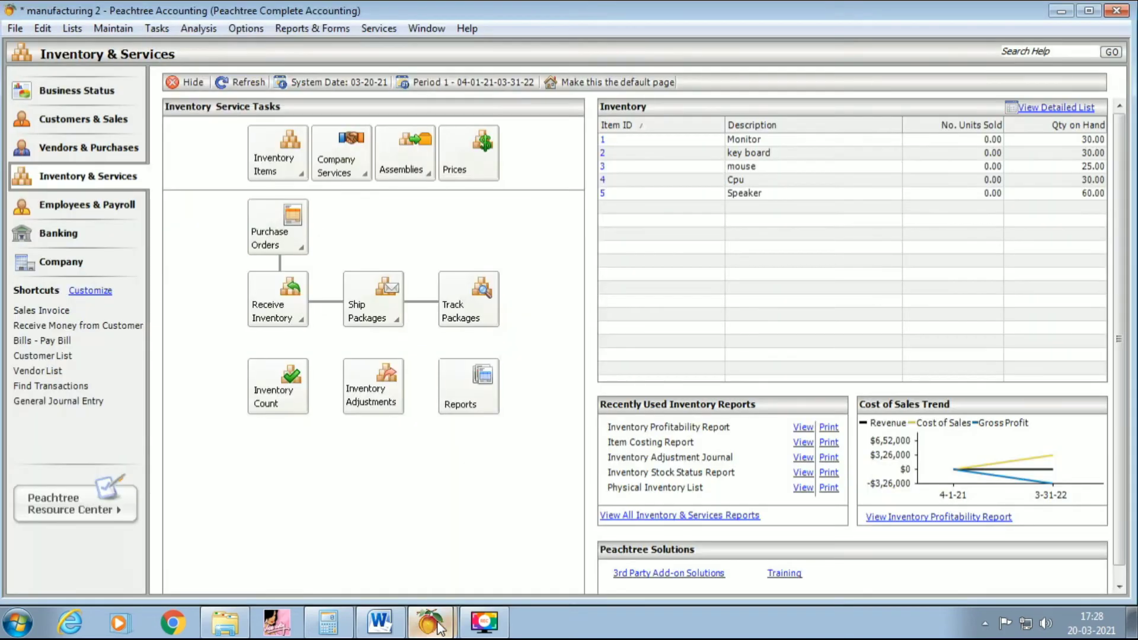
- Switch to the Word outline to highlight the Manufacturing stage, and return to the Peachtree Accounting main window
click(380, 622)
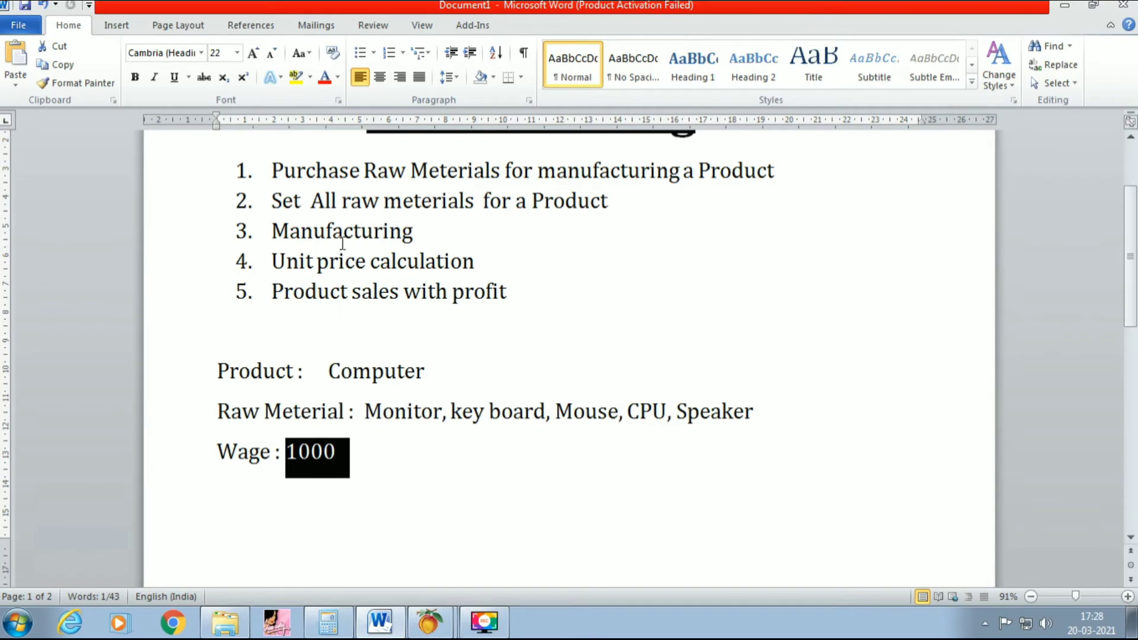
drag(428, 235, 278, 245)
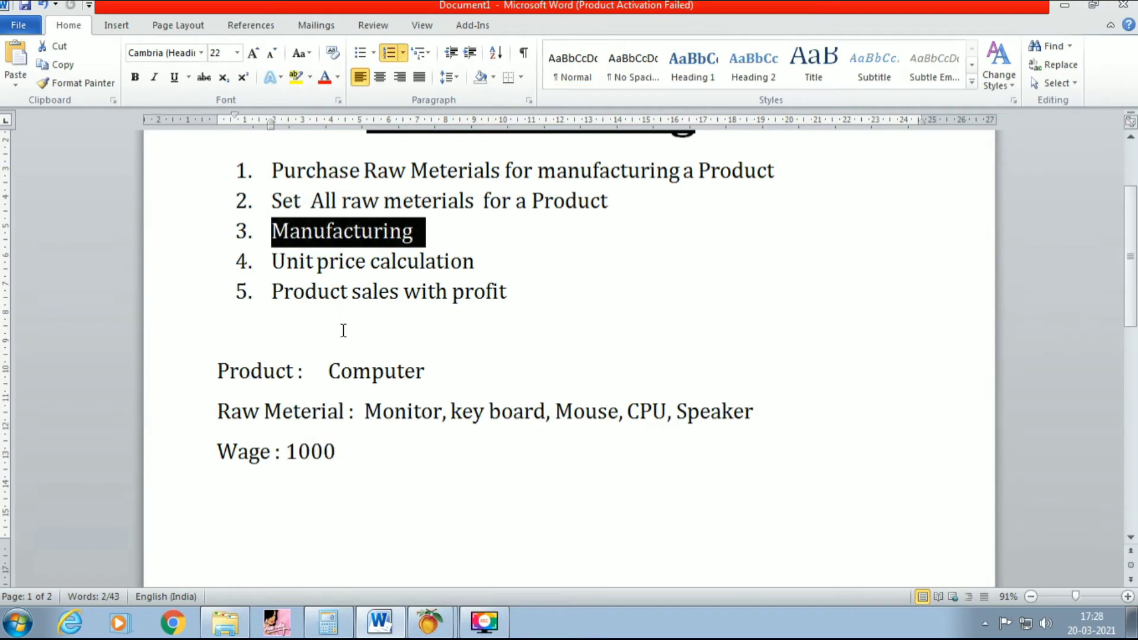
click(429, 622)
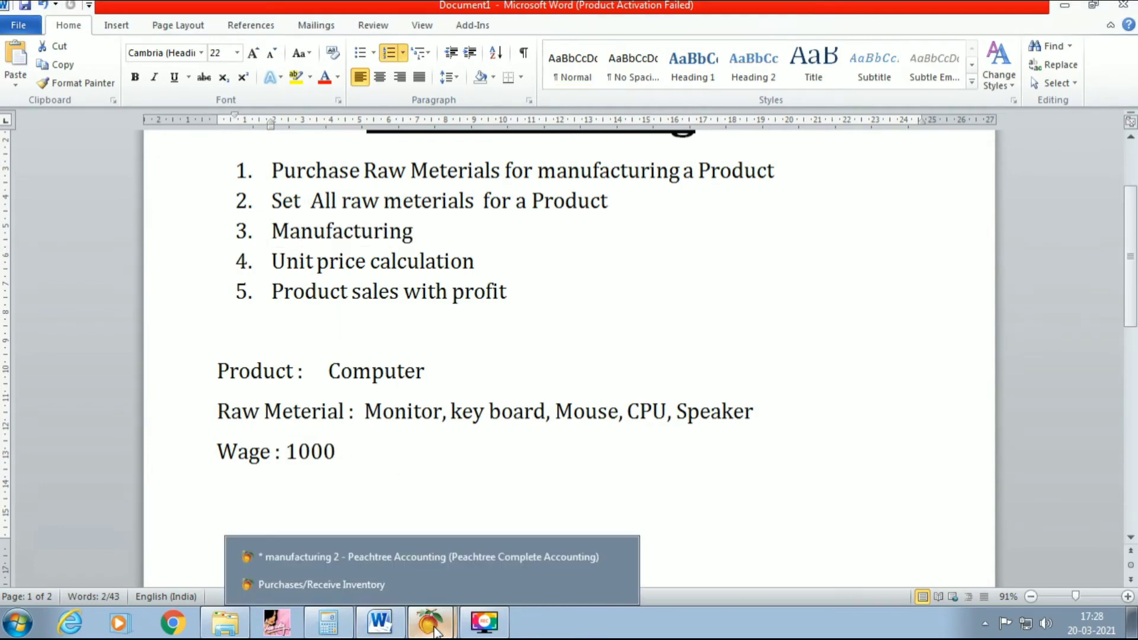
click(365, 556)
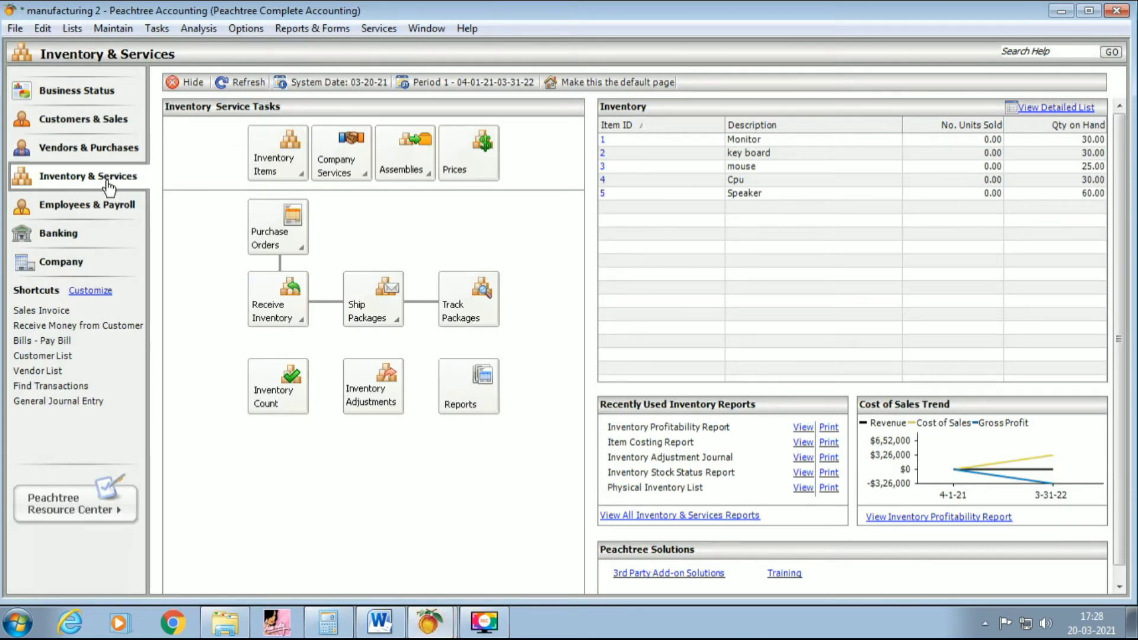
- Start a new assembly build for the Computer item with ID 6
click(422, 172)
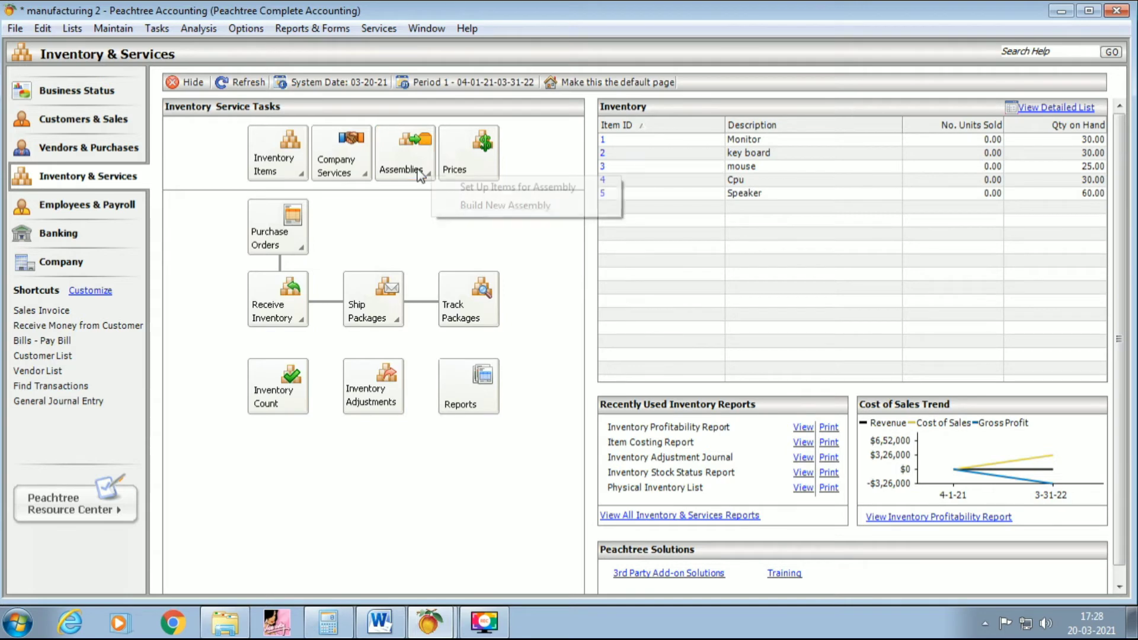
click(482, 207)
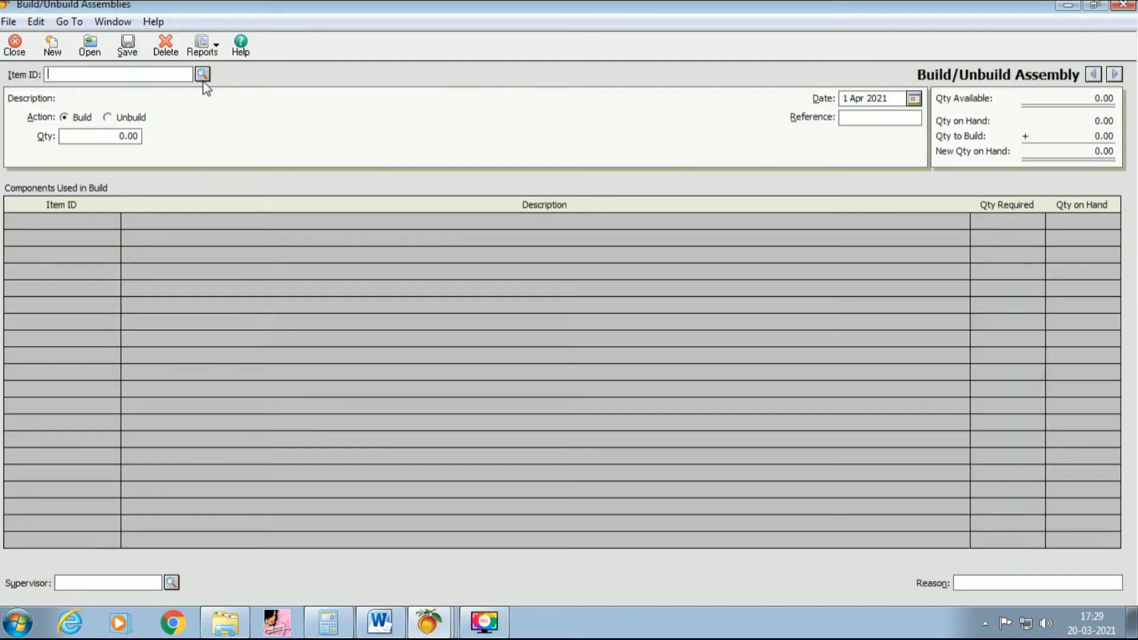
click(203, 78)
click(180, 90)
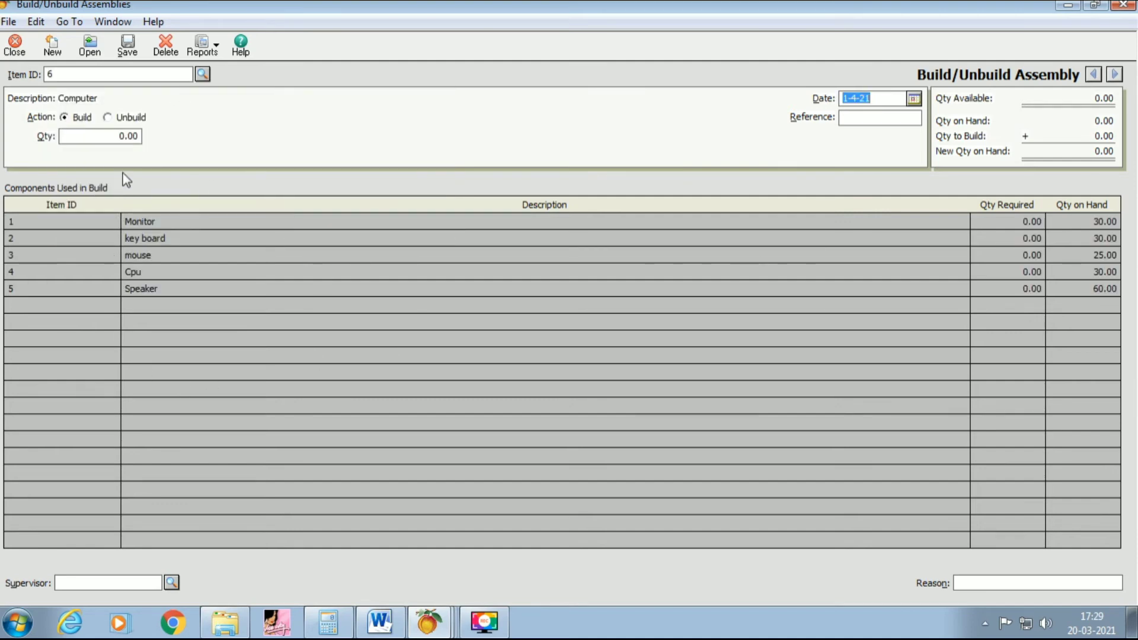
- Set the assembly build's date to 3 Apr 2021 and its reference to 1255
click(914, 98)
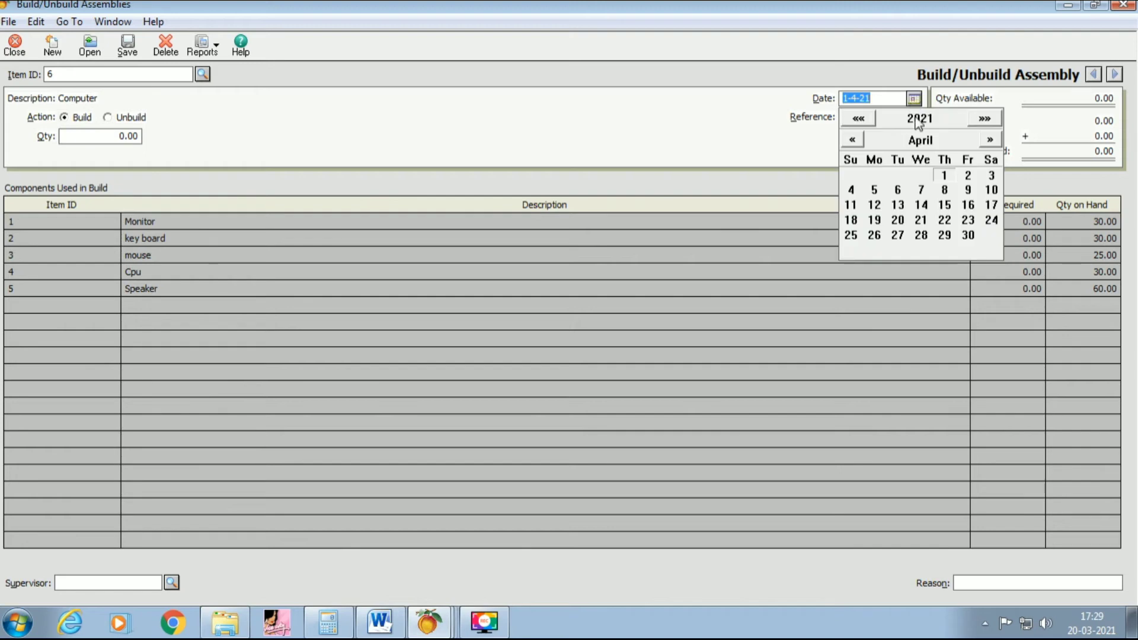
click(991, 176)
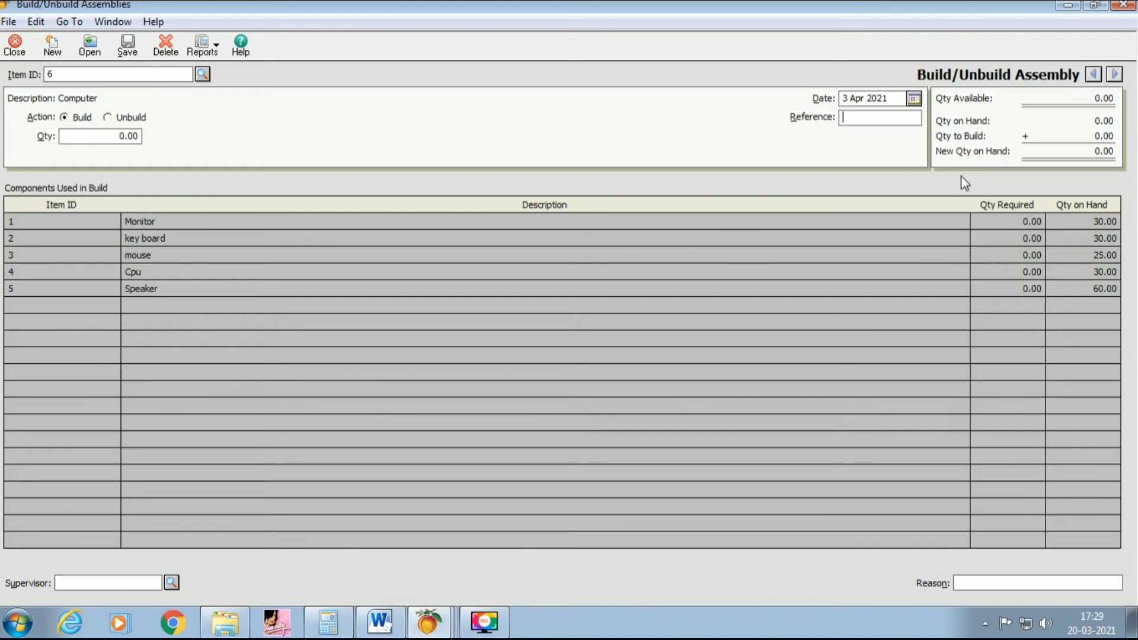
click(850, 118)
text(1255)
- Set the quantity of Computers to build to 5 and save the assembly build
click(107, 137)
text(5)
key(Tab)
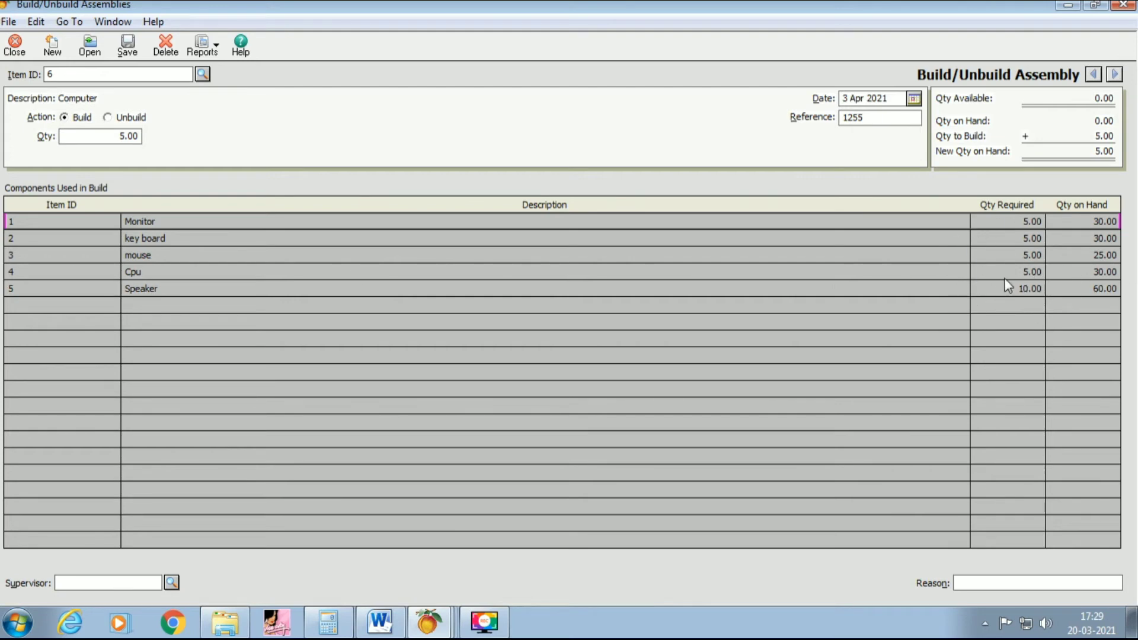
click(127, 44)
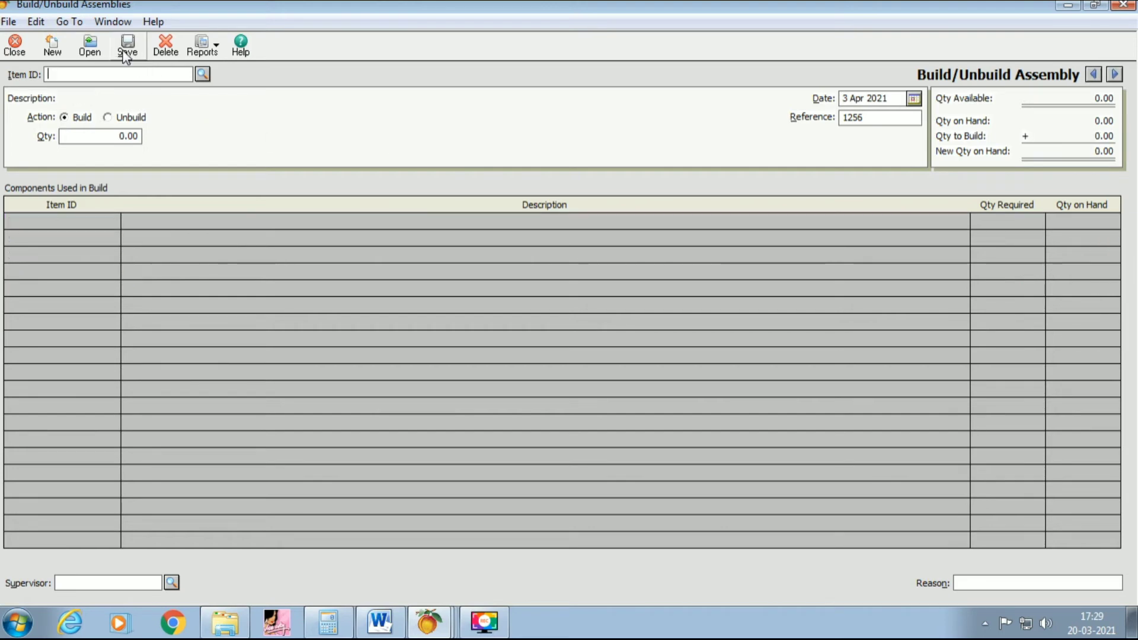
- Switch to the Word outline to highlight the Unit price calculation stage, and return to the Peachtree Accounting main window
mouse_move(397, 622)
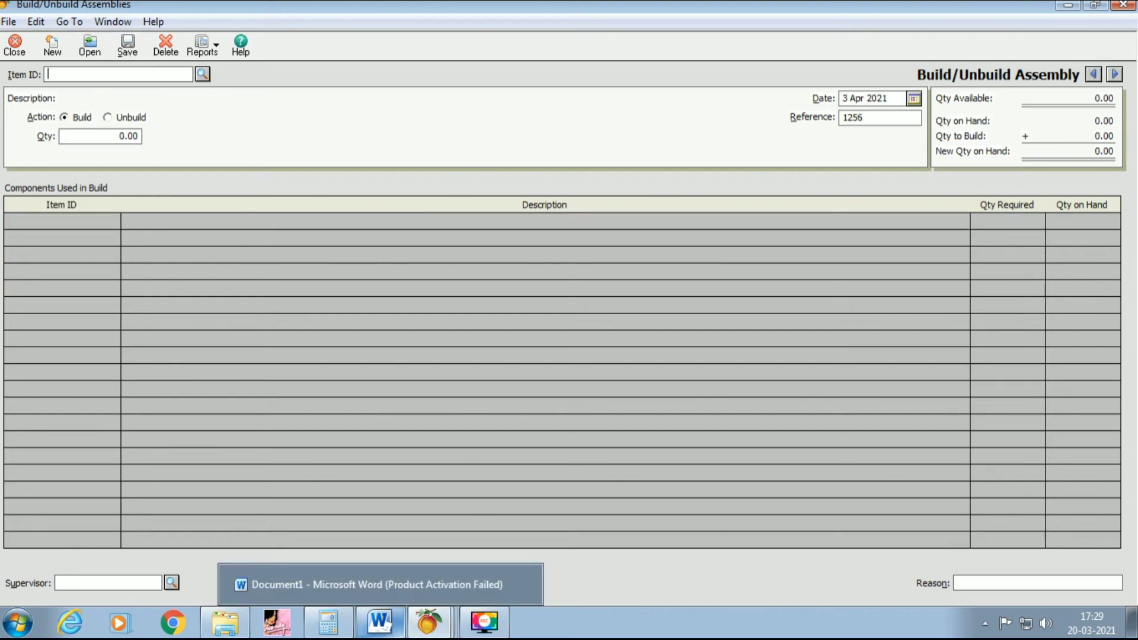
mouse_move(435, 625)
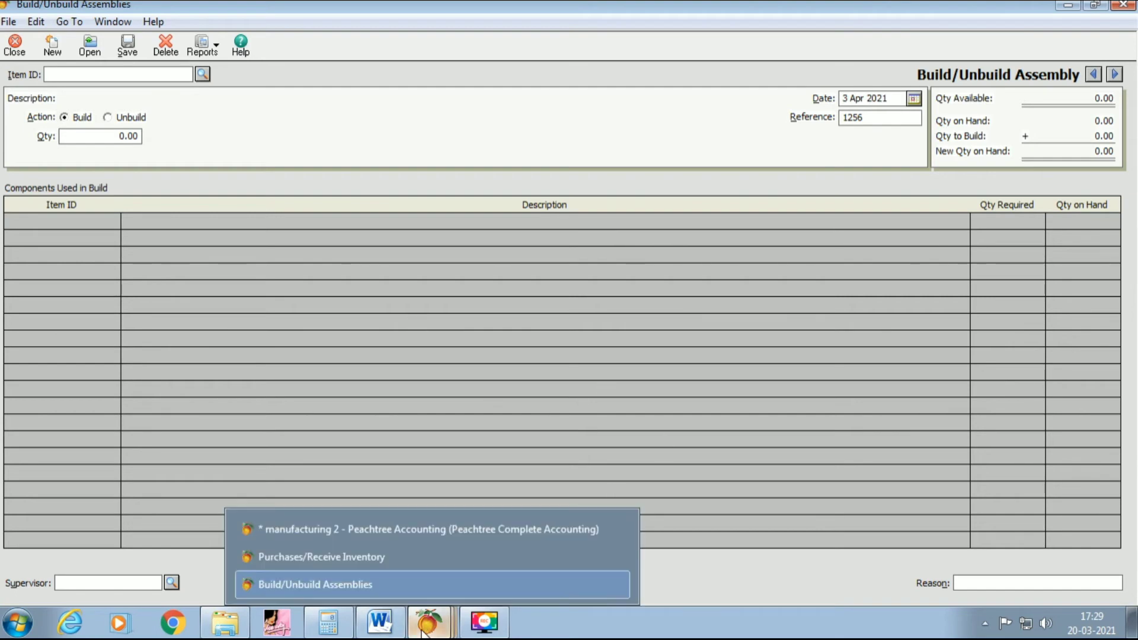
click(391, 623)
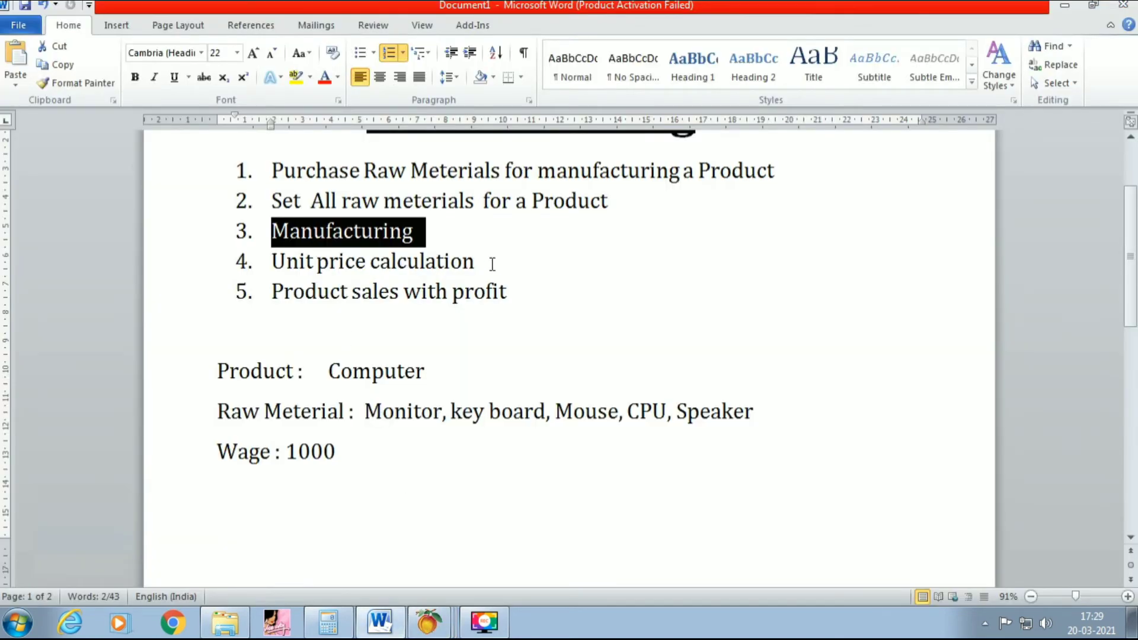
drag(492, 264, 279, 263)
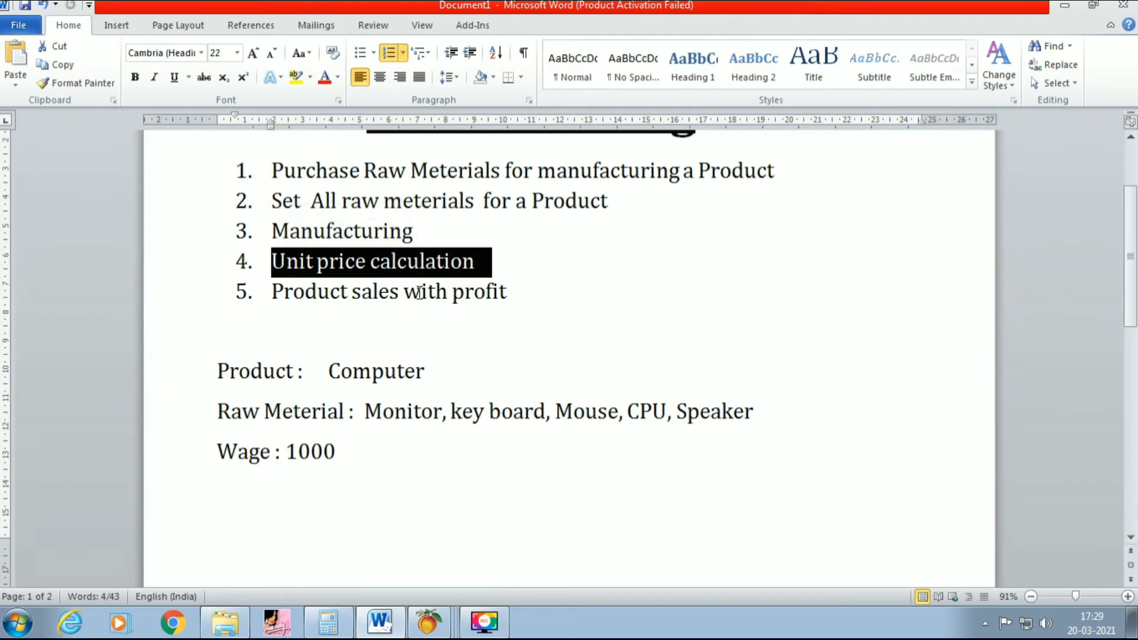
click(428, 622)
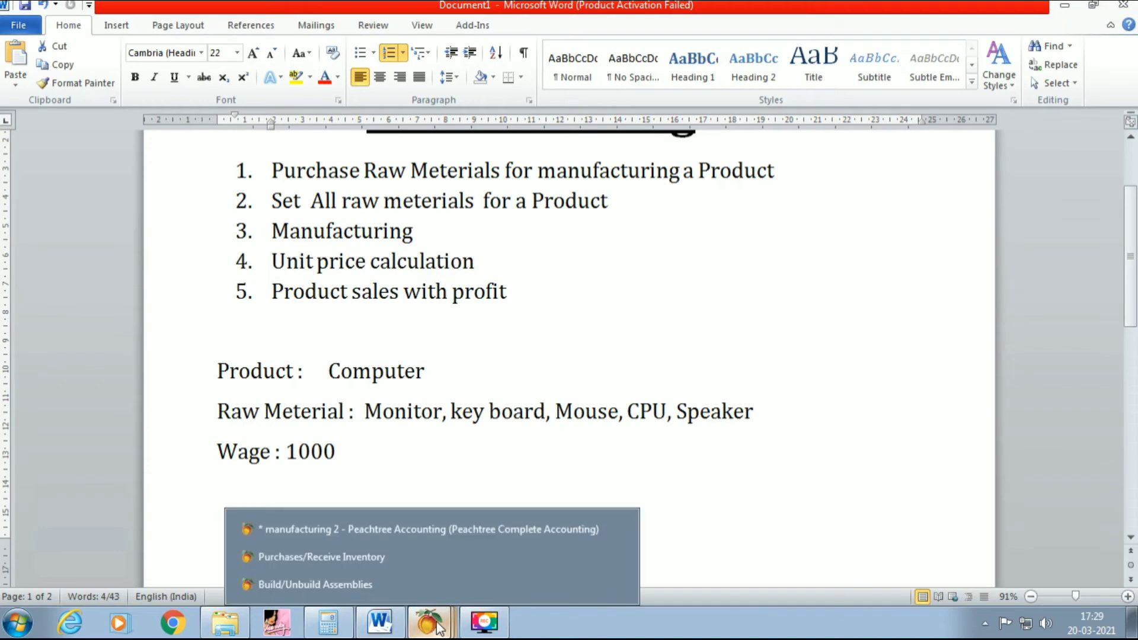
click(333, 536)
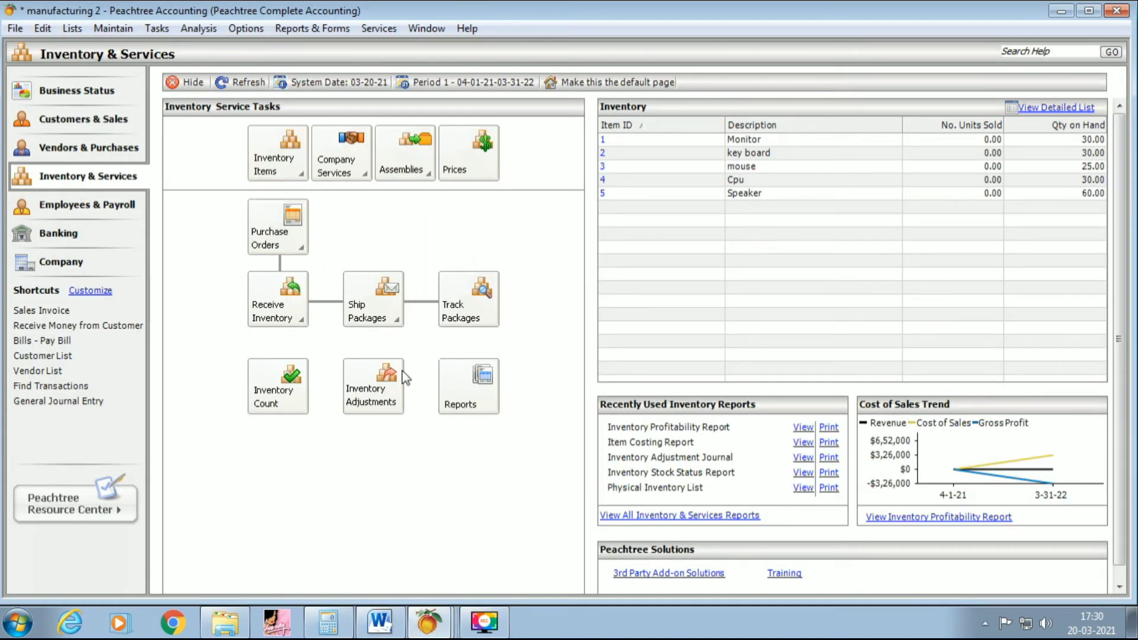
- Open Inventory Adjustments in a maximized window, select the Computer item and examine its unit cost
click(375, 408)
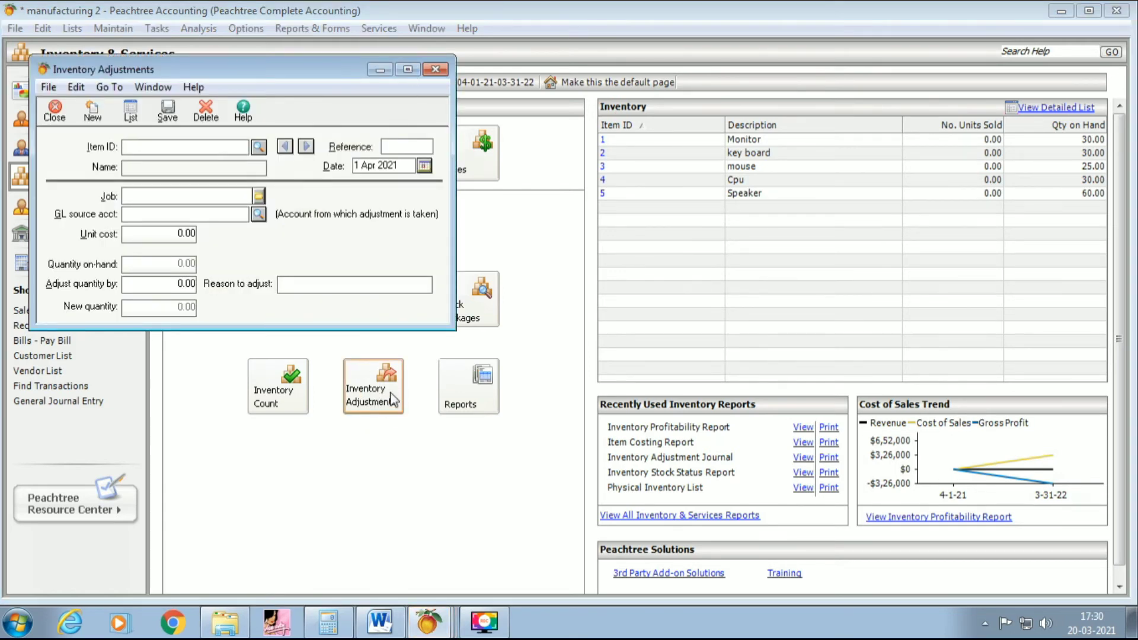
click(410, 71)
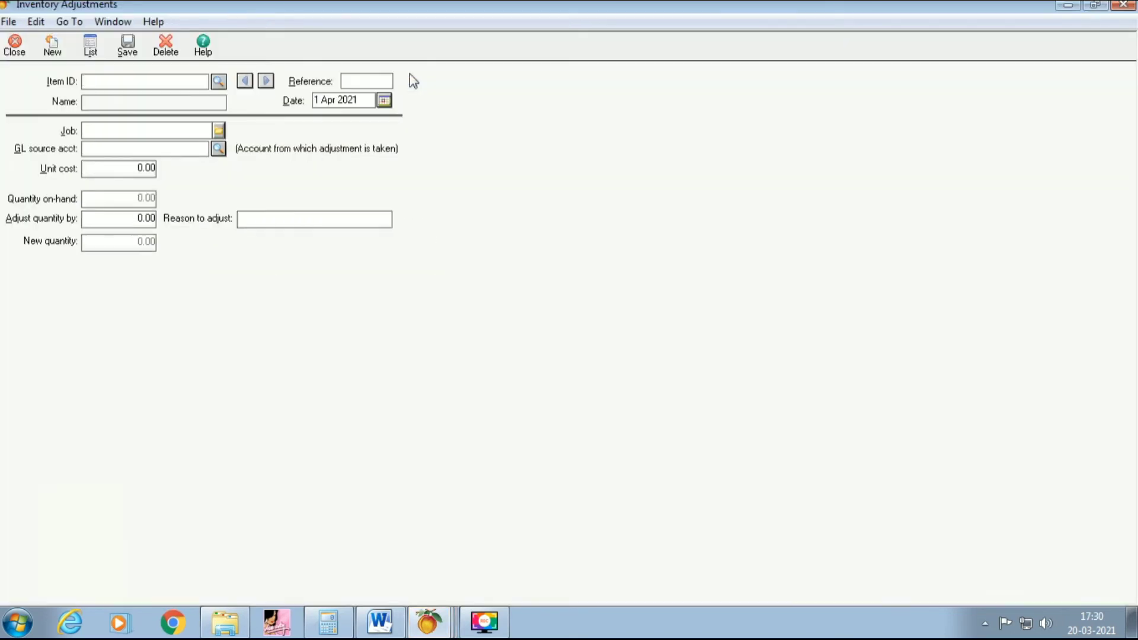
click(219, 83)
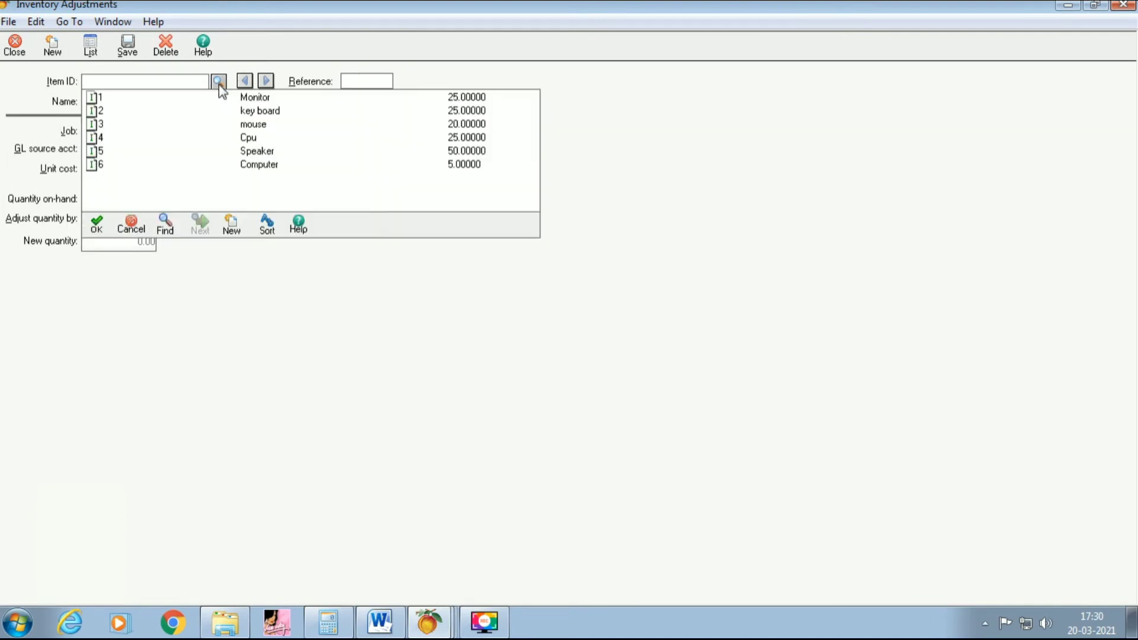
double_click(266, 168)
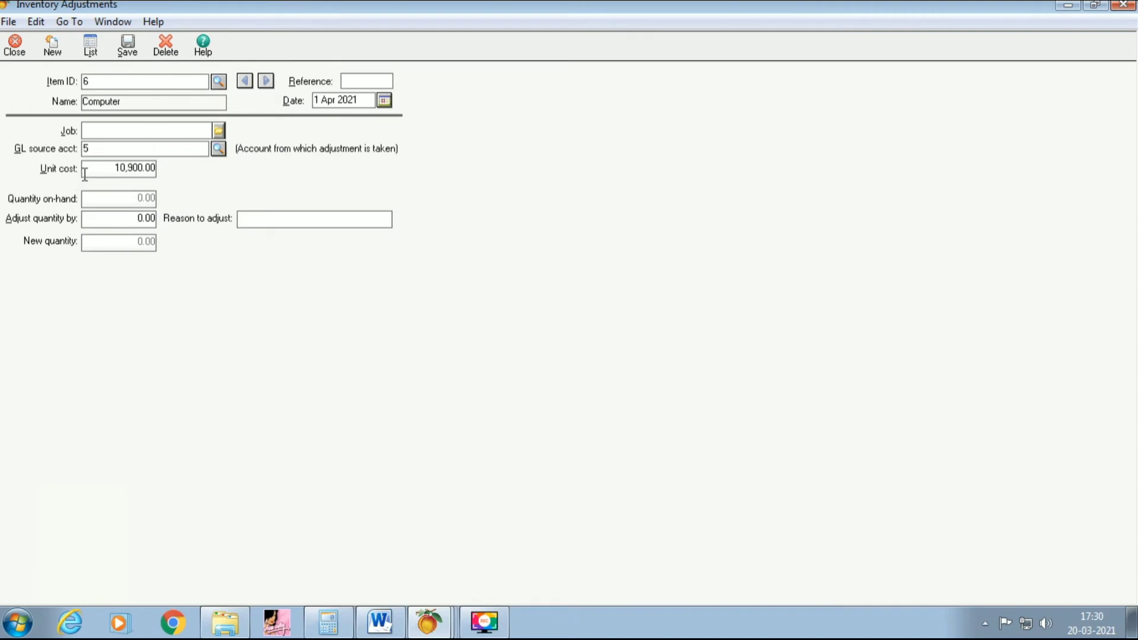
drag(113, 168, 156, 168)
- Switch to the Word outline to highlight the 1000 wage, and enter 10900 in a cleared Calculator
click(380, 633)
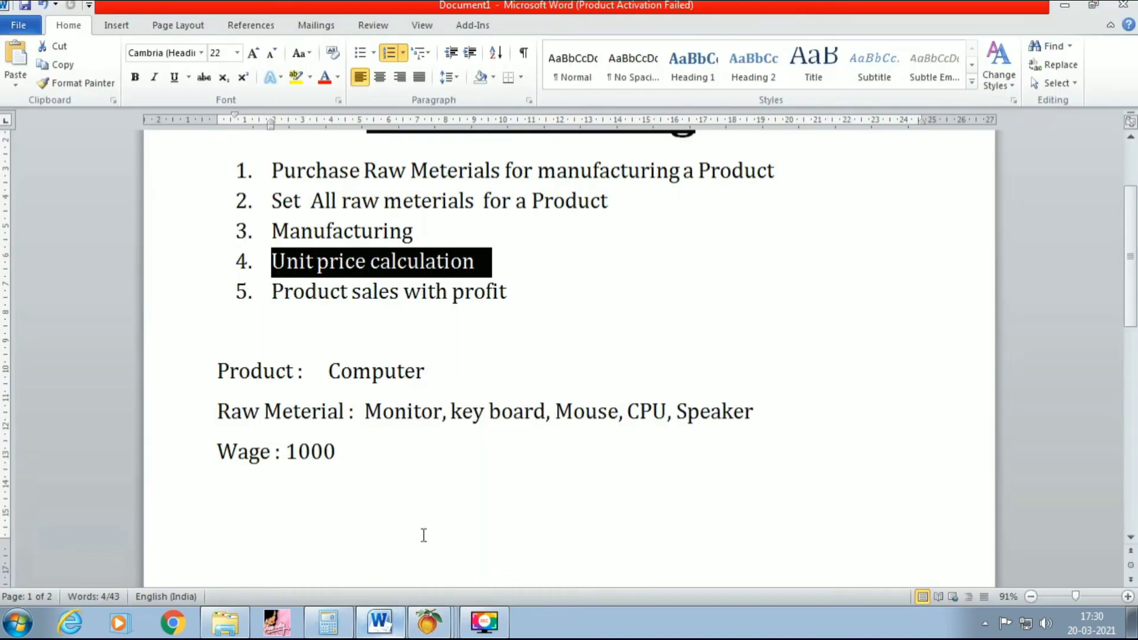
drag(338, 451, 290, 456)
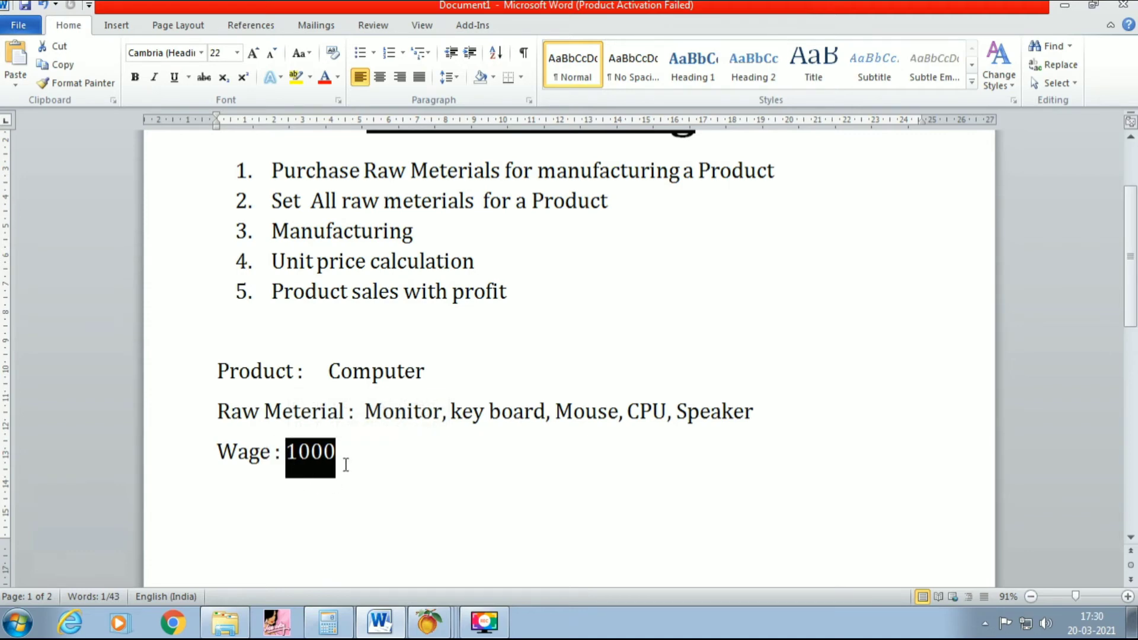
click(332, 625)
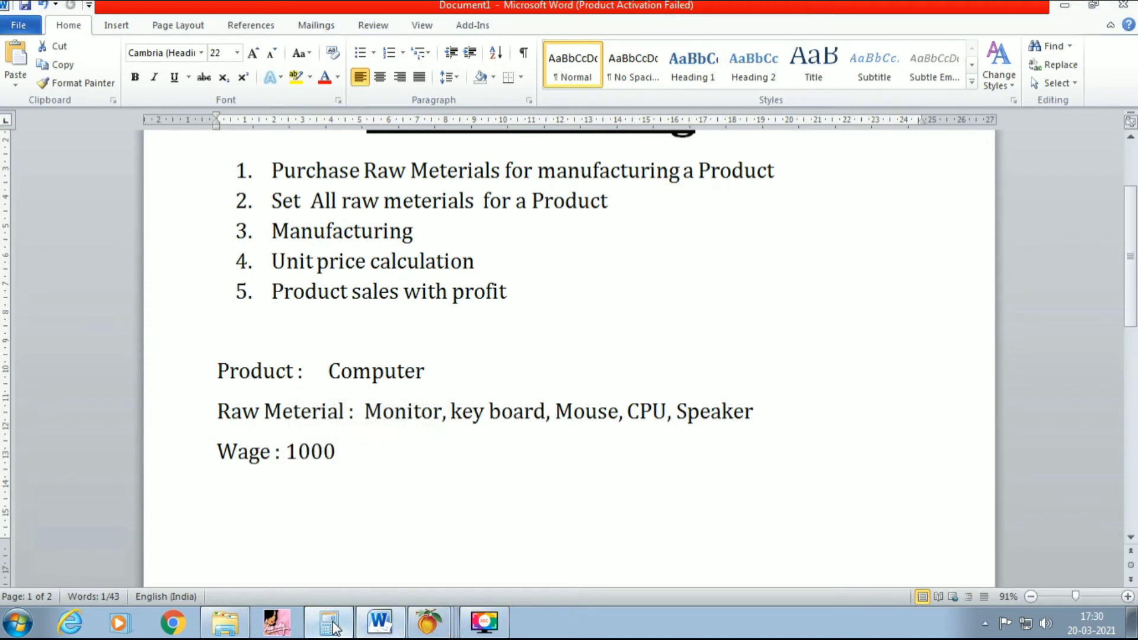
click(568, 276)
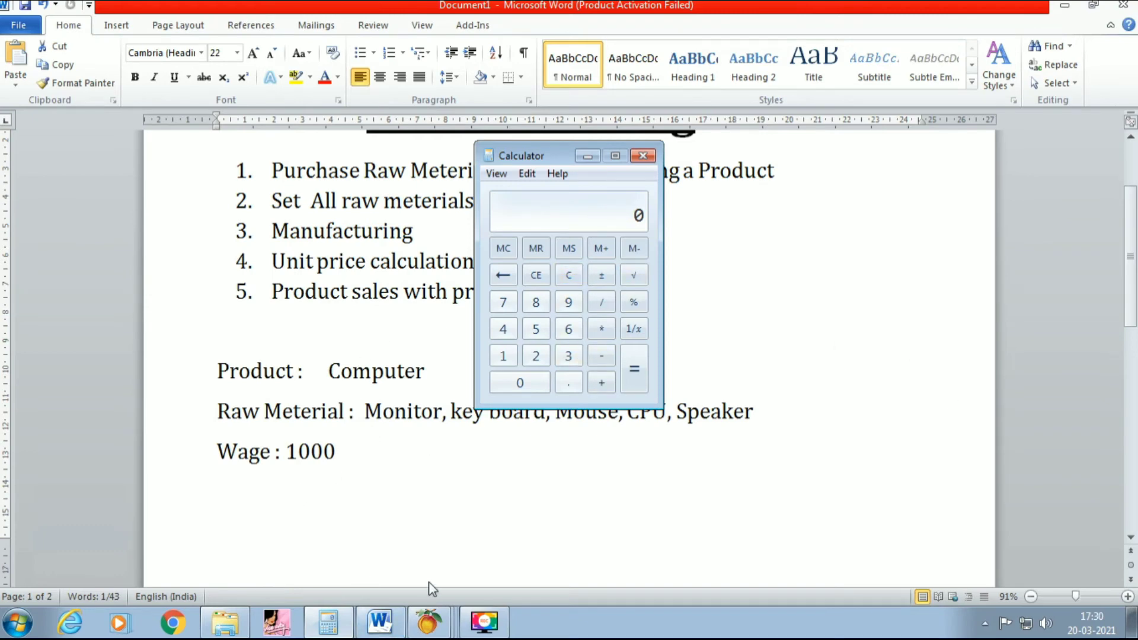
text(109)
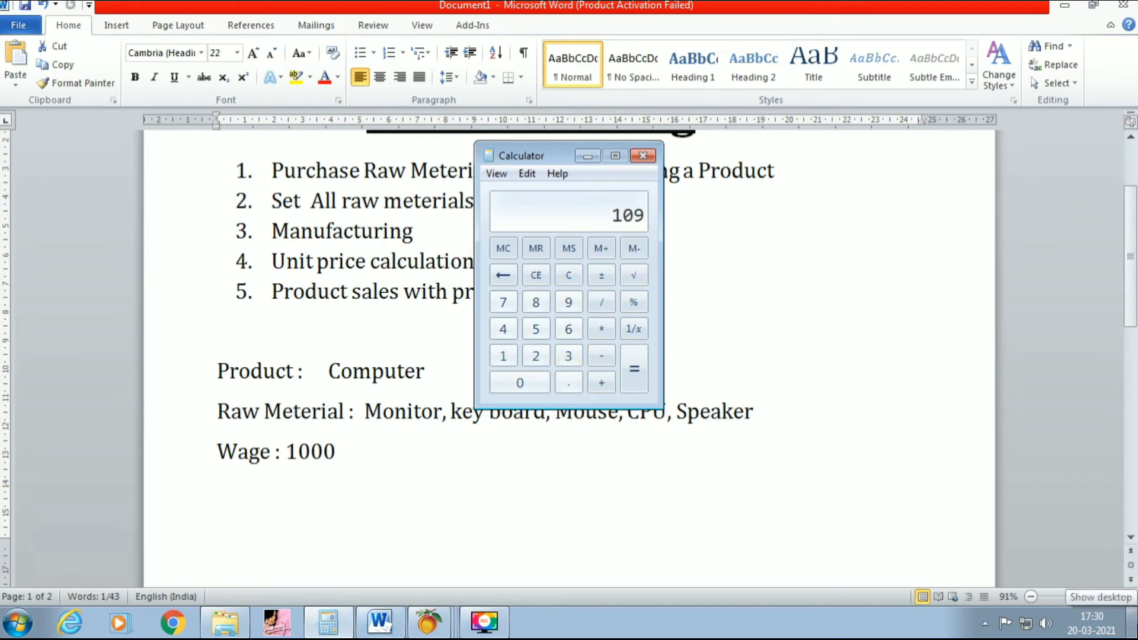
text(00)
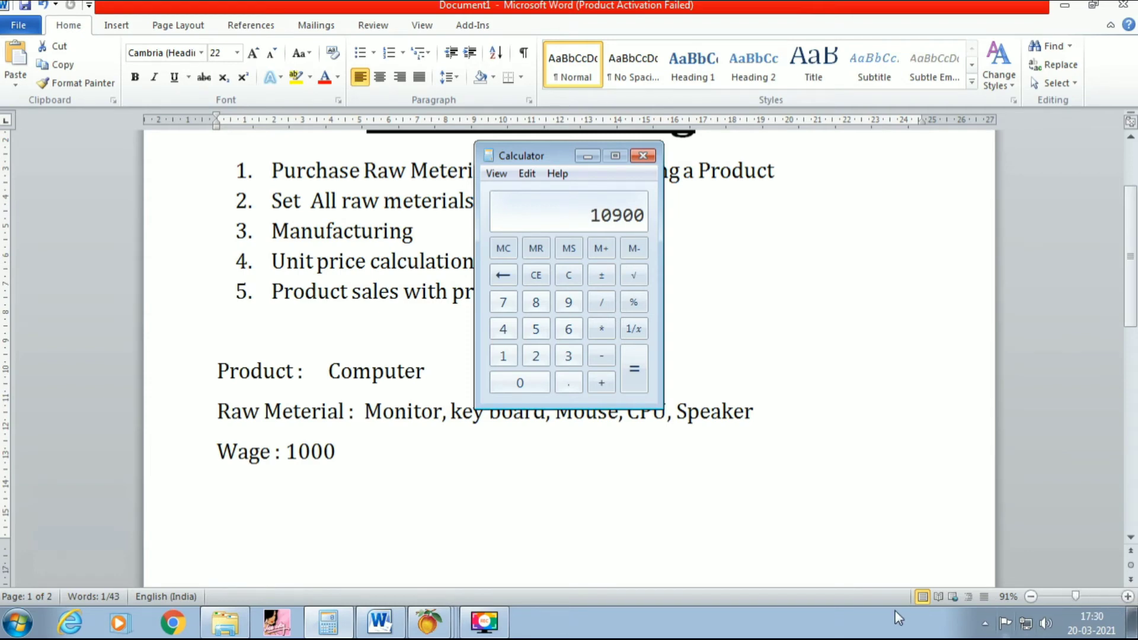
- Return to Inventory Adjustments to recheck the Computer's unit cost, and add 200 to the 10900 in Calculator
click(440, 622)
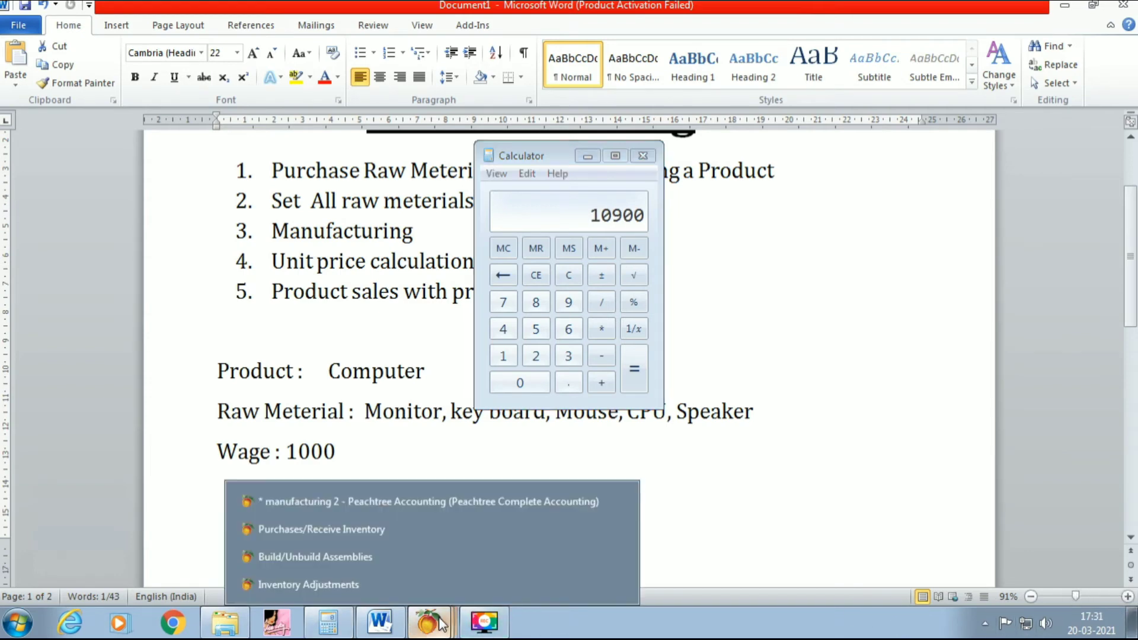
click(315, 586)
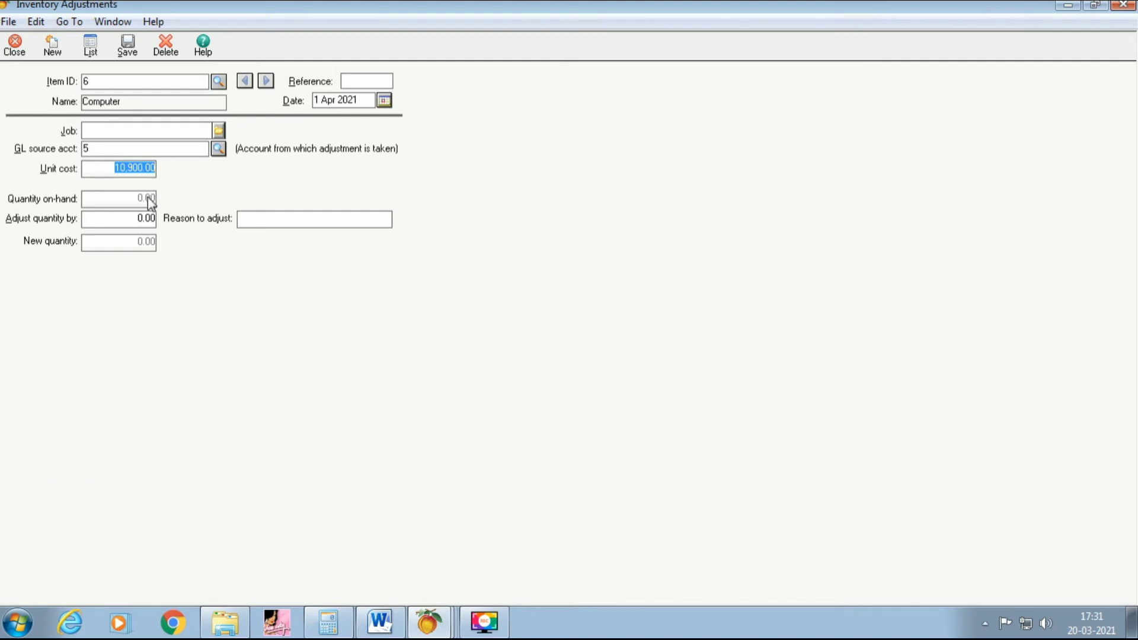
click(338, 622)
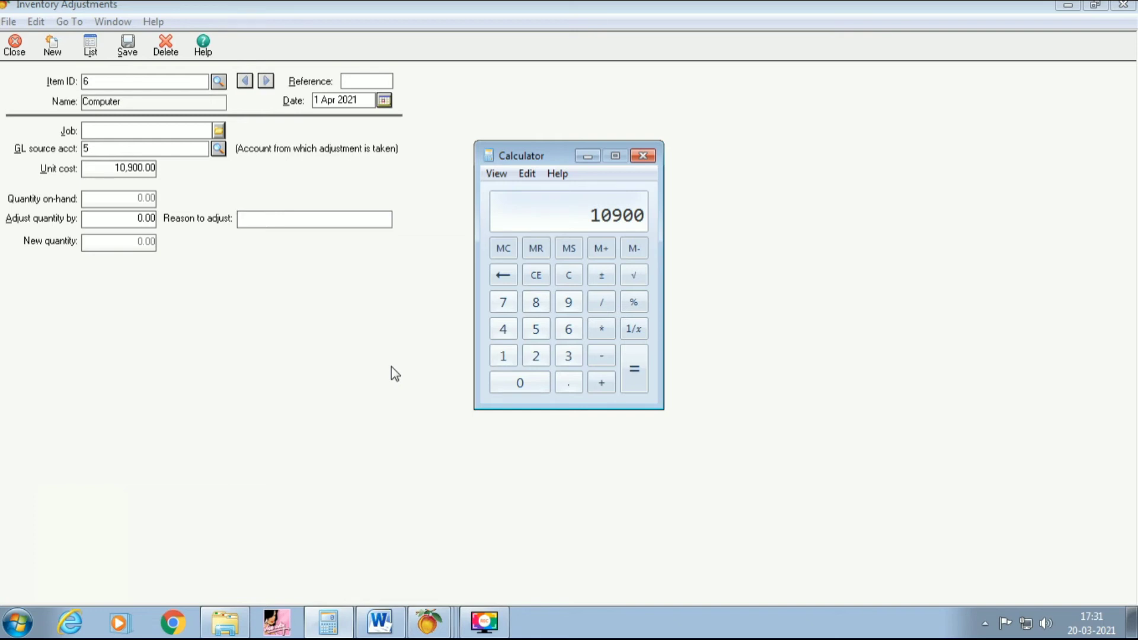
key(plus)
text(200)
key(Return)
- Calculate 30 percent of 10900 in a cleared Calculator, add 11100 to it and minimize the Calculator
click(569, 275)
text(10900)
key(asterisk)
text(30)
key(slash)
text(100)
key(Return)
key(plus)
text(11100)
key(Return)
click(587, 156)
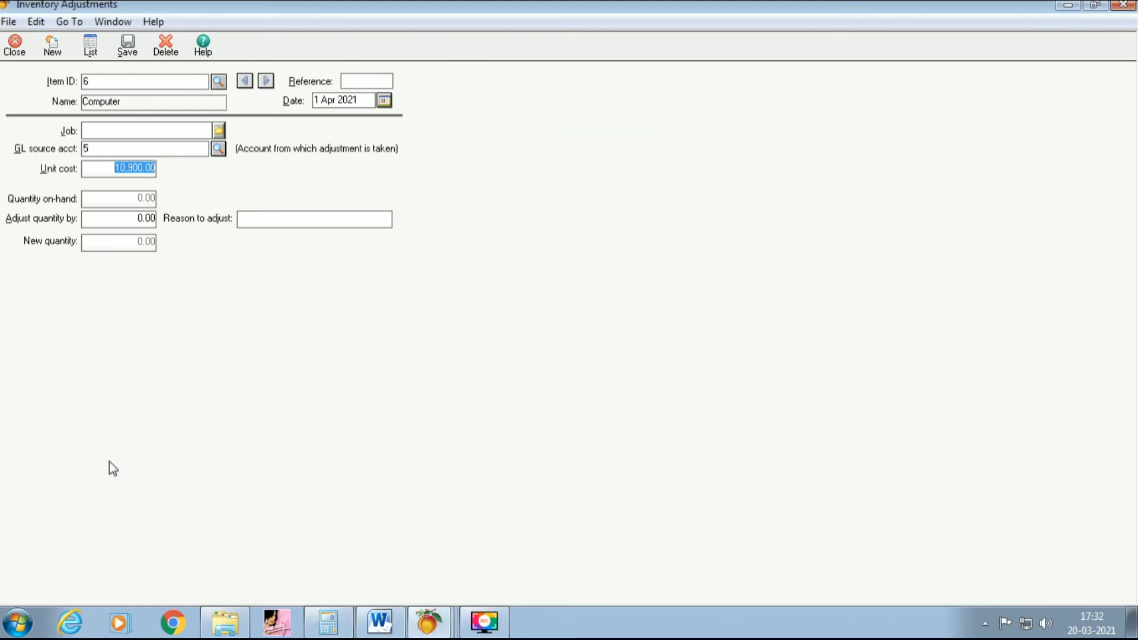
- Return to the Peachtree Accounting main window and open a new sales invoice in a maximized window
click(431, 630)
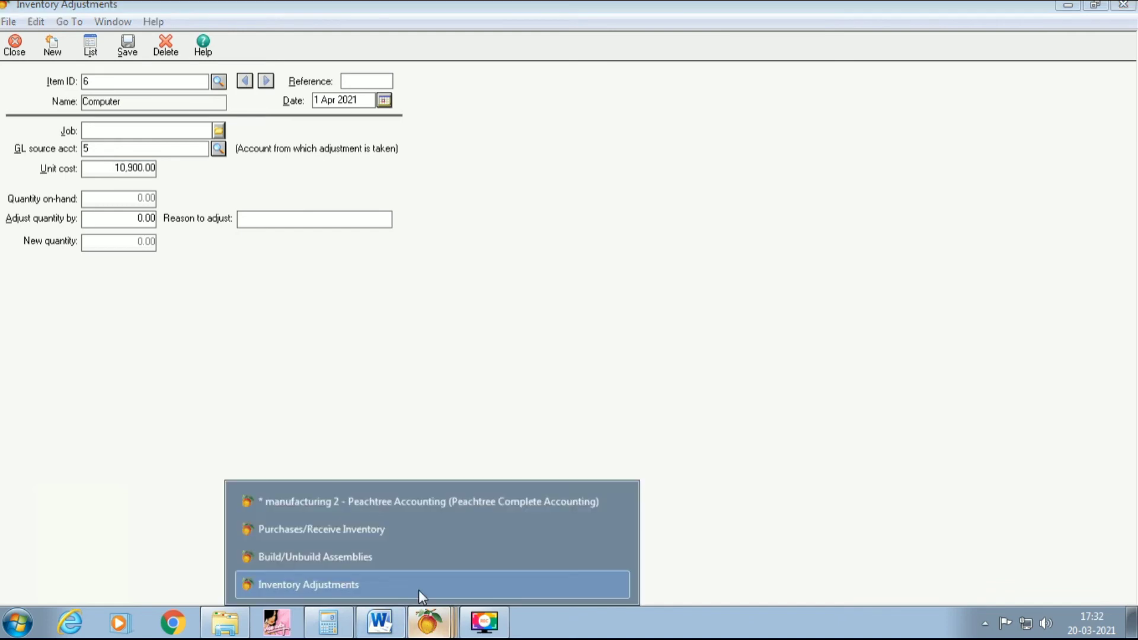
click(321, 507)
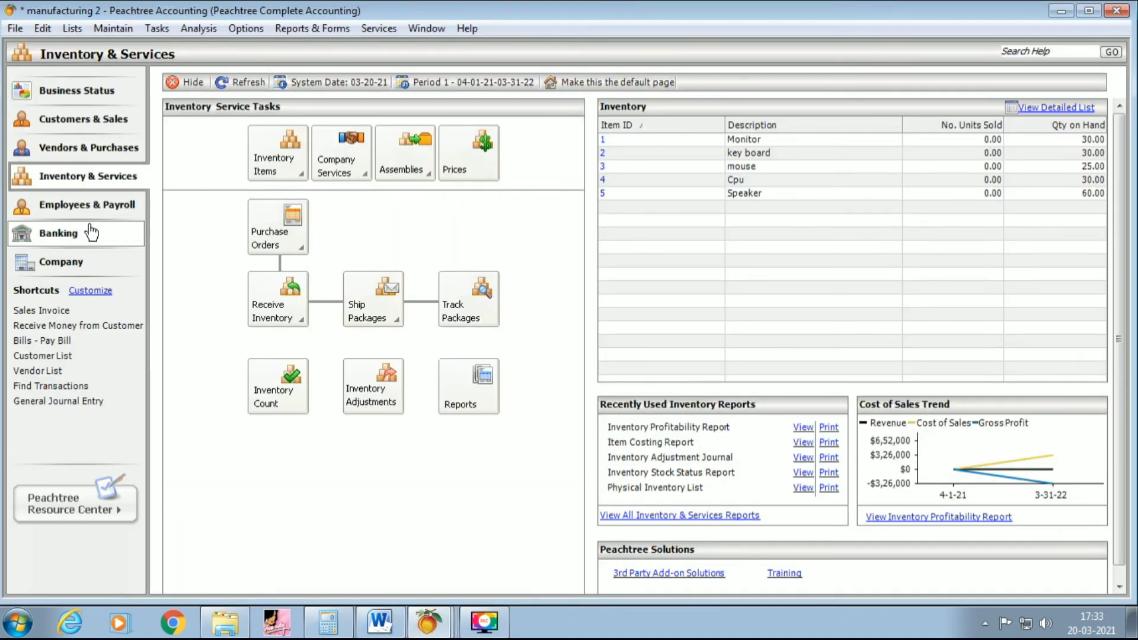
click(83, 146)
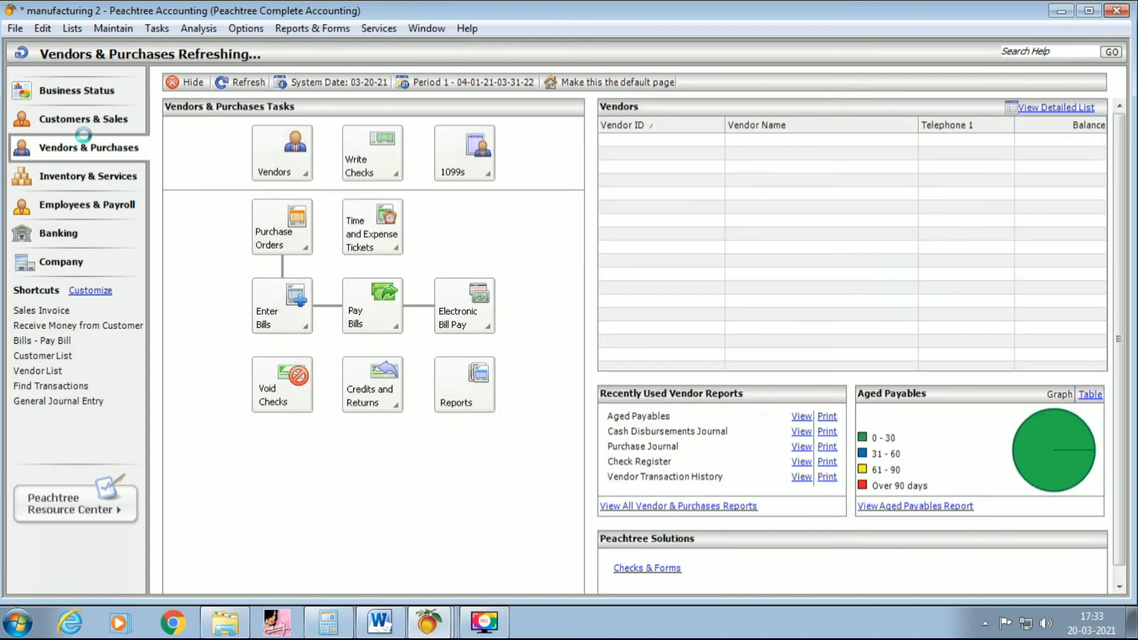
click(83, 126)
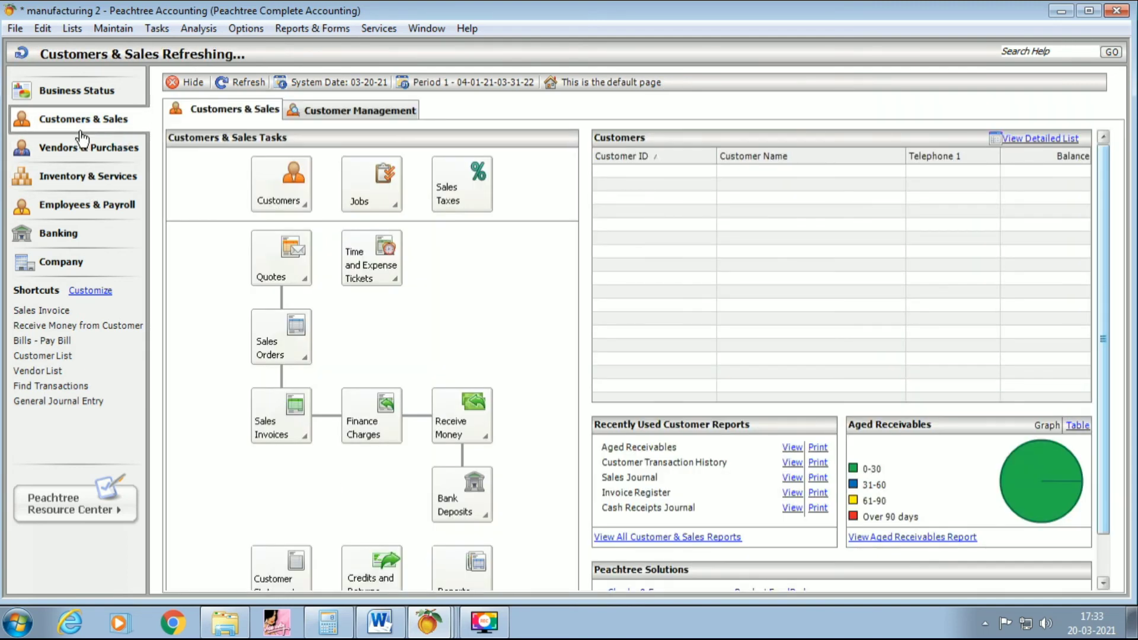
click(300, 442)
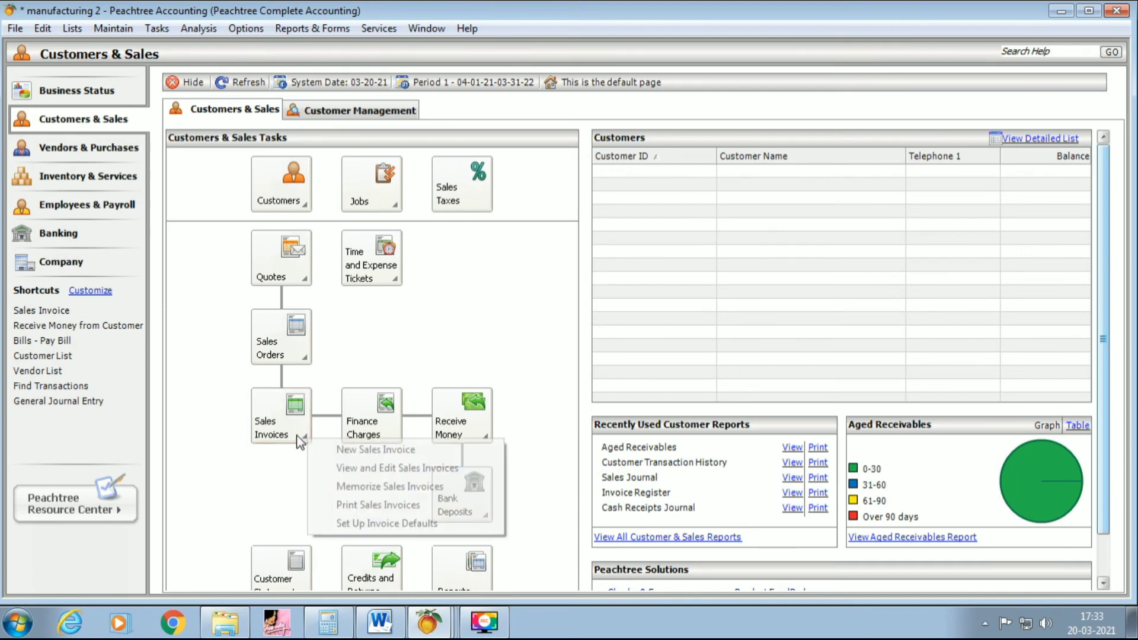
click(350, 450)
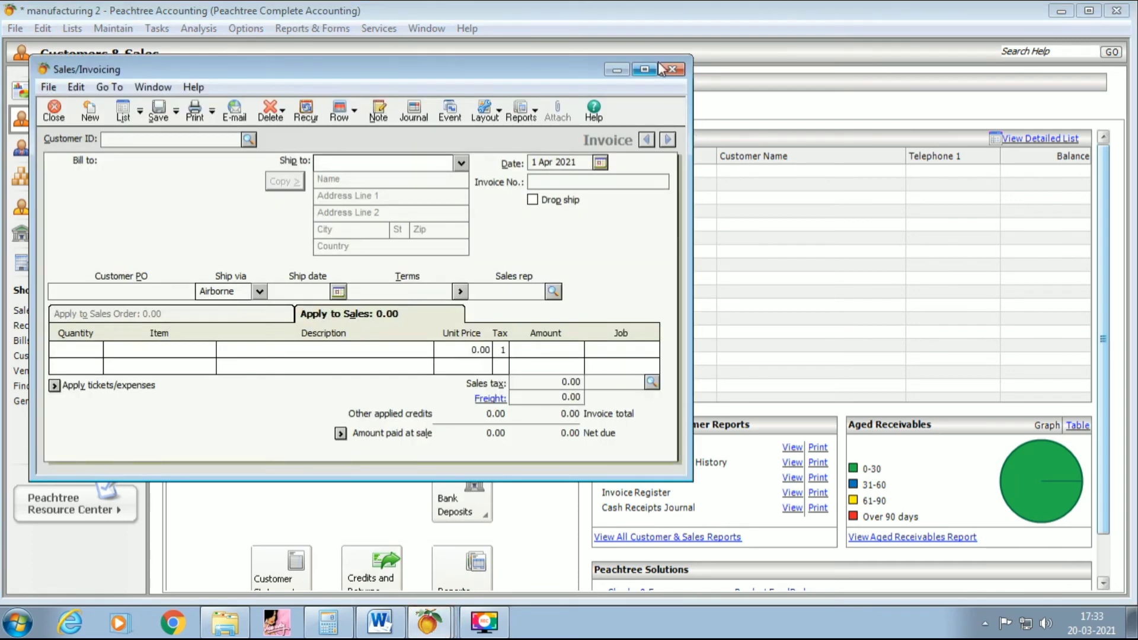
click(647, 69)
- Create a customer record from the invoice with a customer ID and the name kk traders, and save it
click(209, 73)
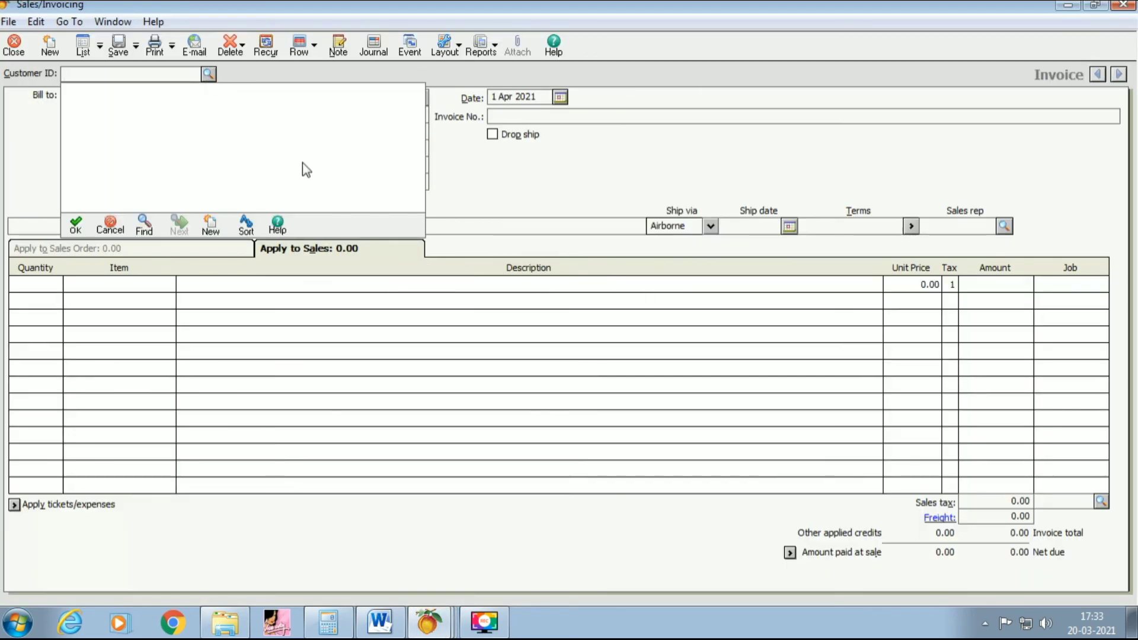
click(210, 226)
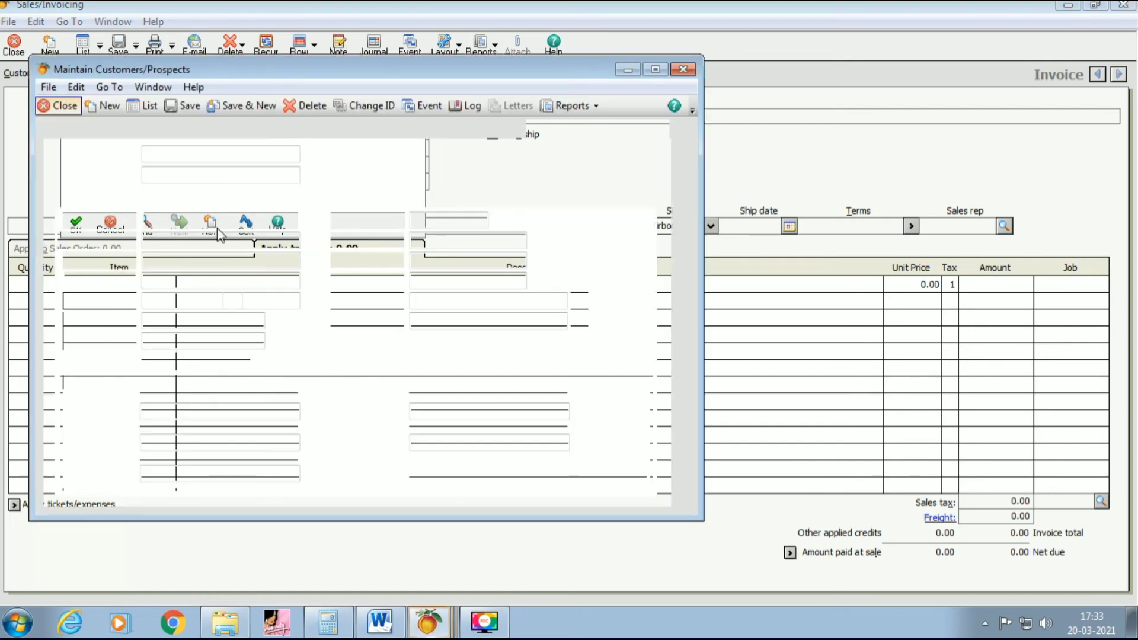
text(1)
key(Tab)
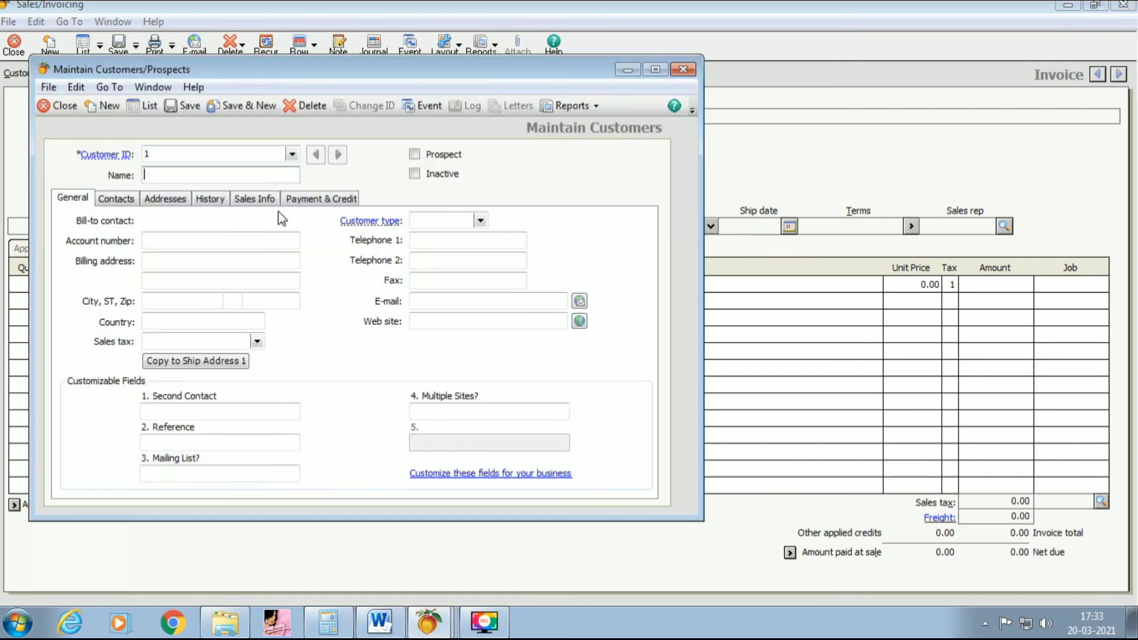
text(kk traders)
click(184, 106)
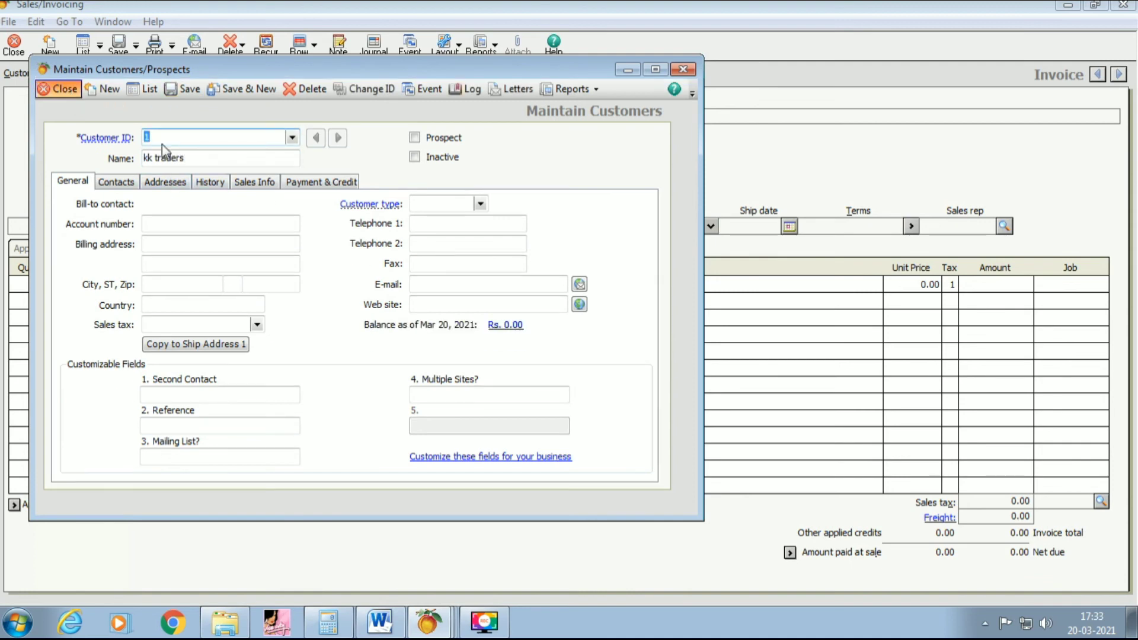
click(60, 106)
- Bill the invoice to kk traders with invoice number 250021 and the date 9 Apr 2021
click(208, 75)
click(208, 97)
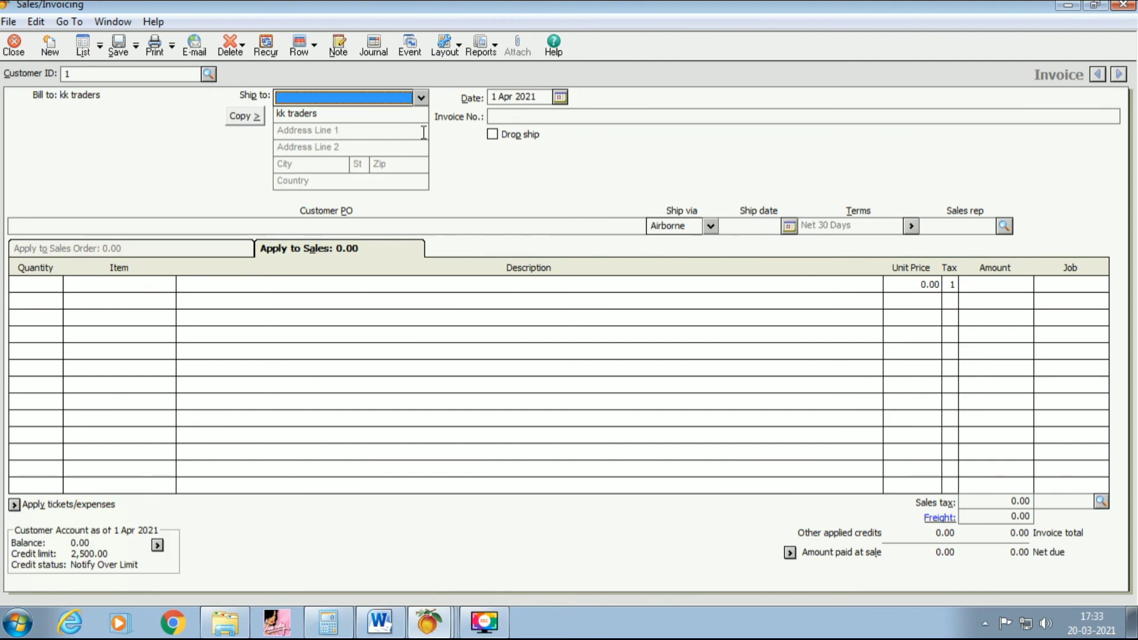
click(510, 117)
text(250021)
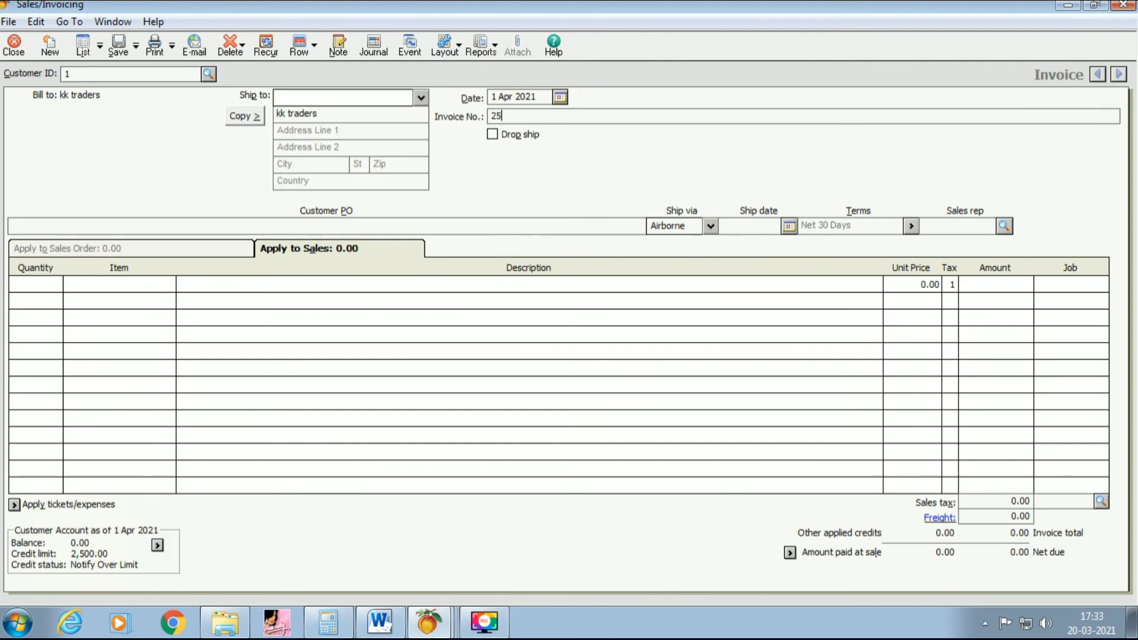
click(55, 283)
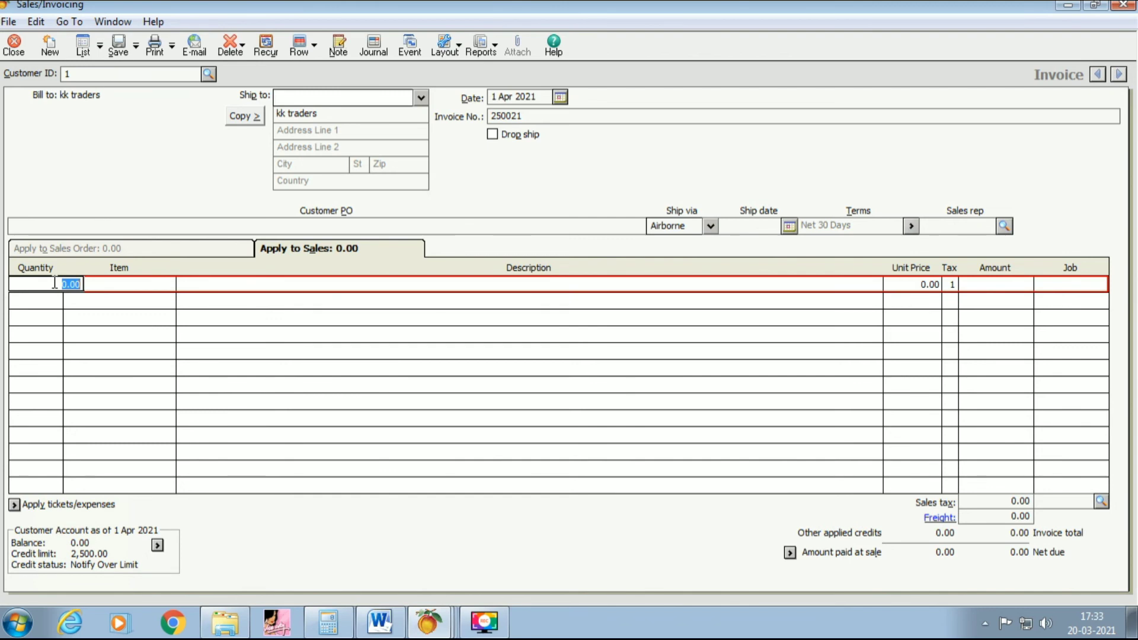
click(559, 97)
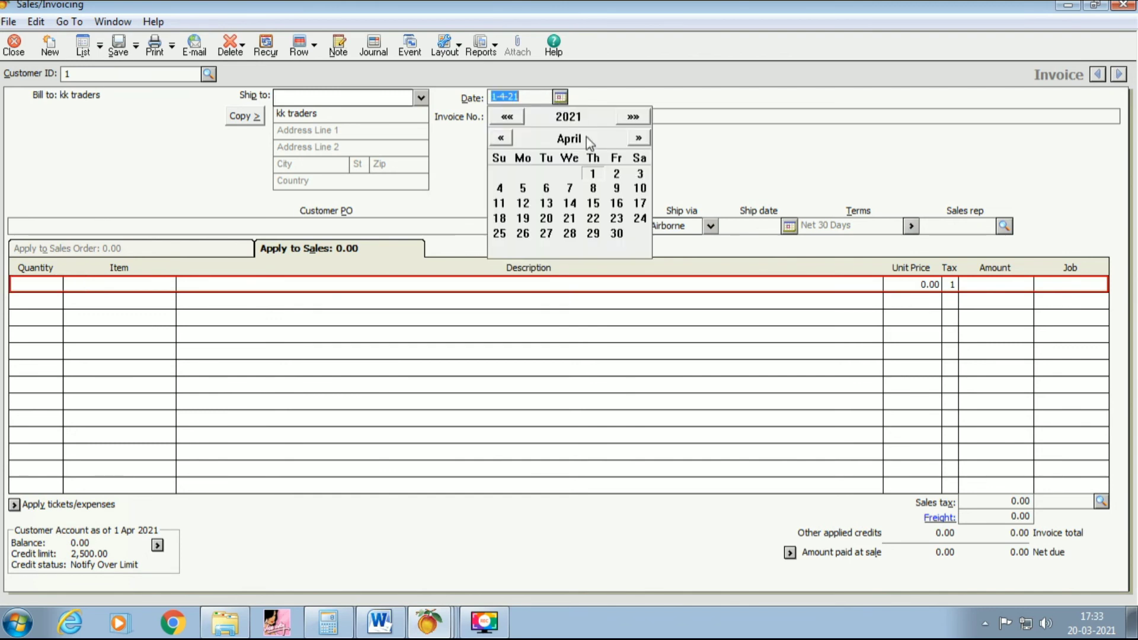
click(616, 188)
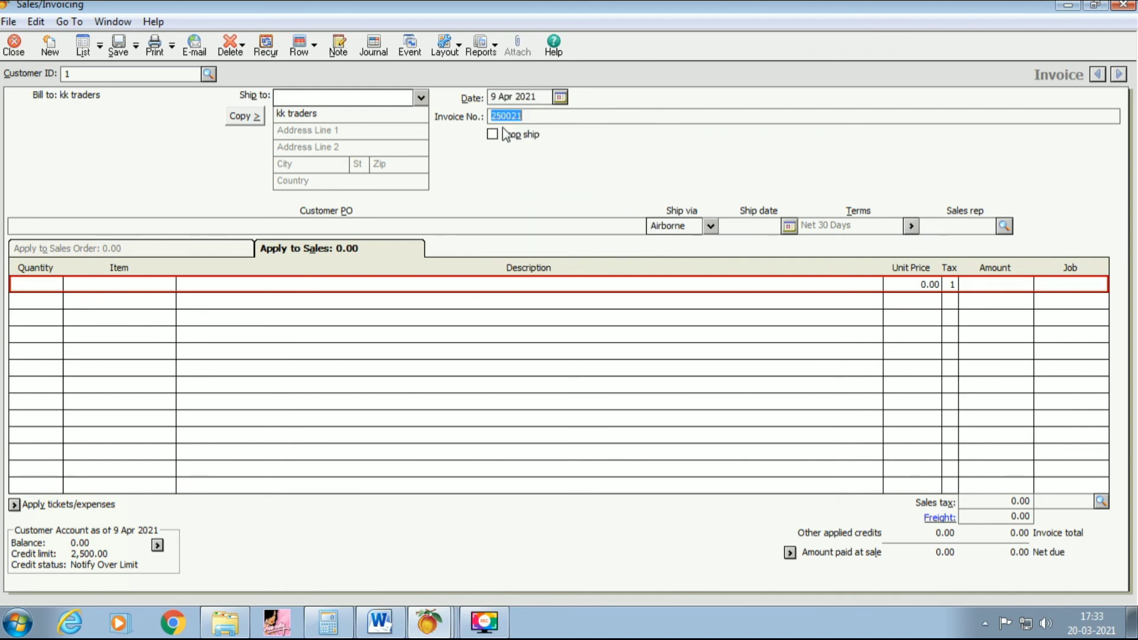
- Add an invoice line for 3 units of the Computer item
click(33, 284)
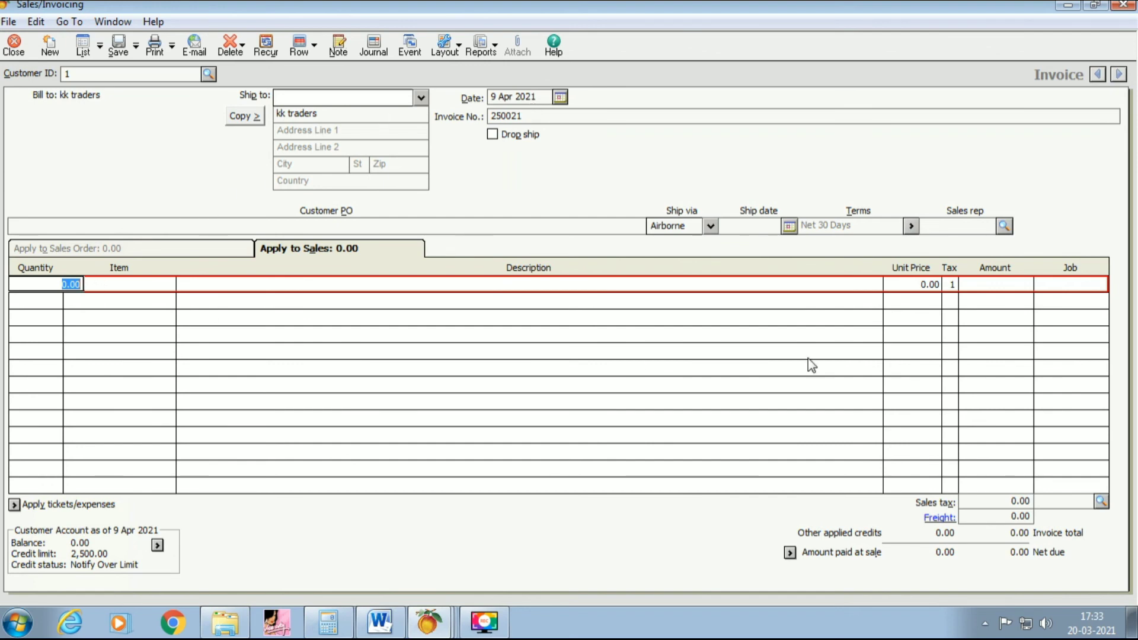
text(3)
key(Tab)
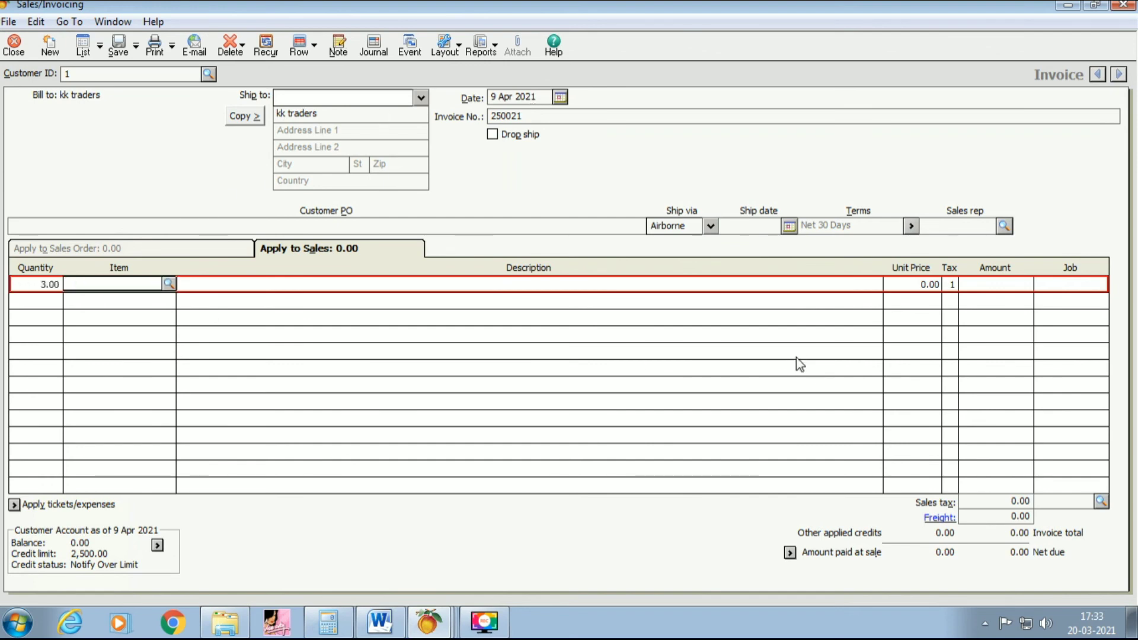
click(169, 284)
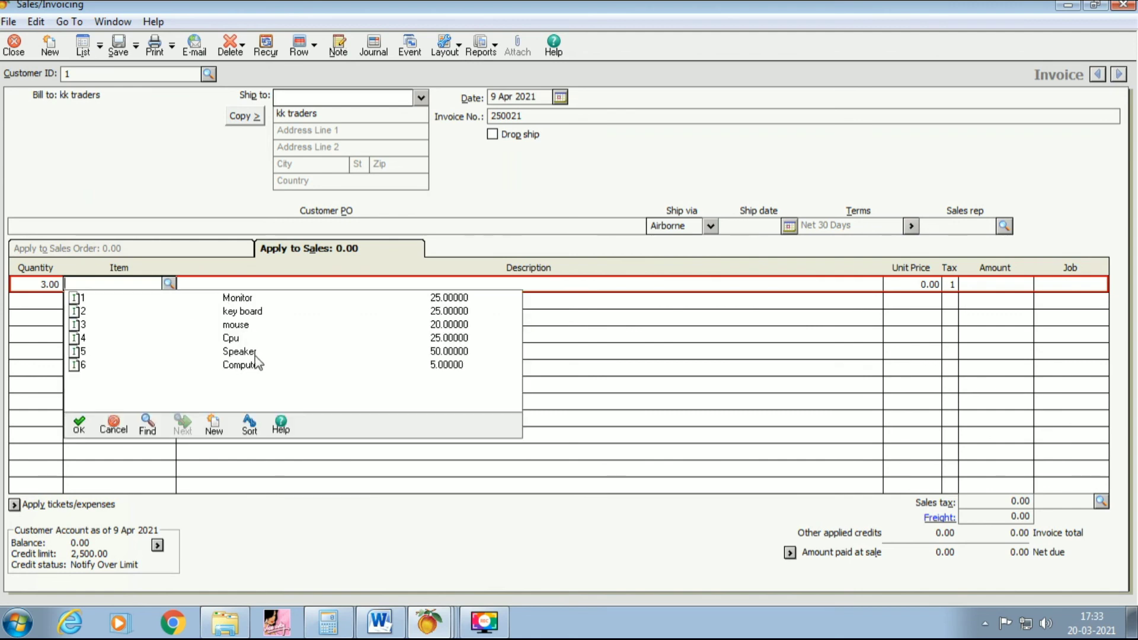
double_click(249, 366)
key(Tab)
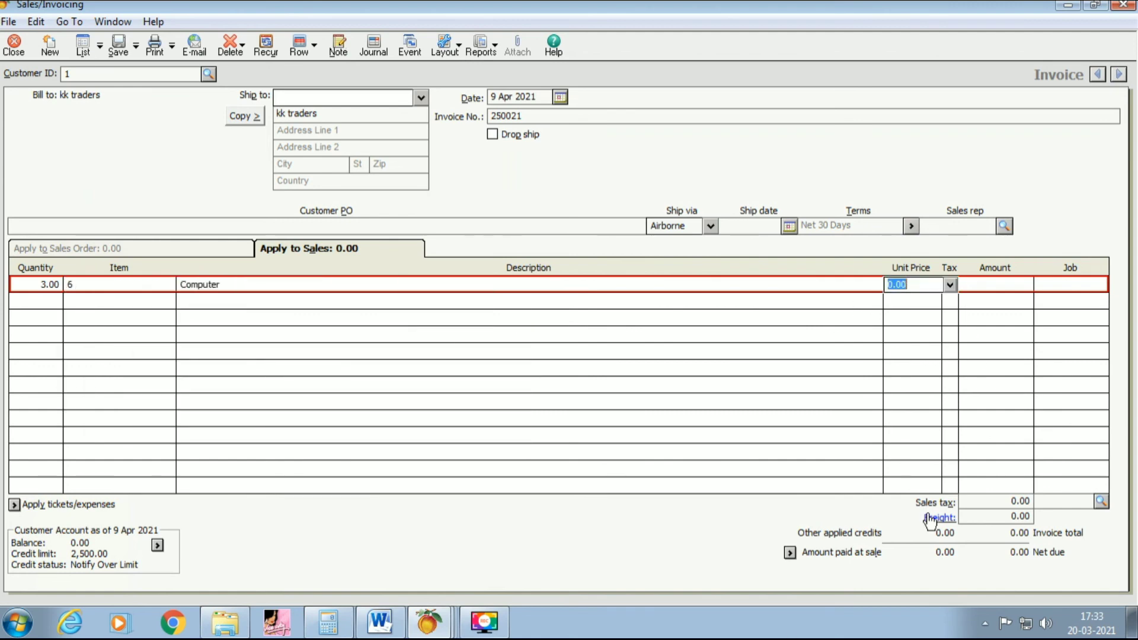
- Check the Calculator result, set the Computer line's unit price to 14370 and save the invoice
click(328, 623)
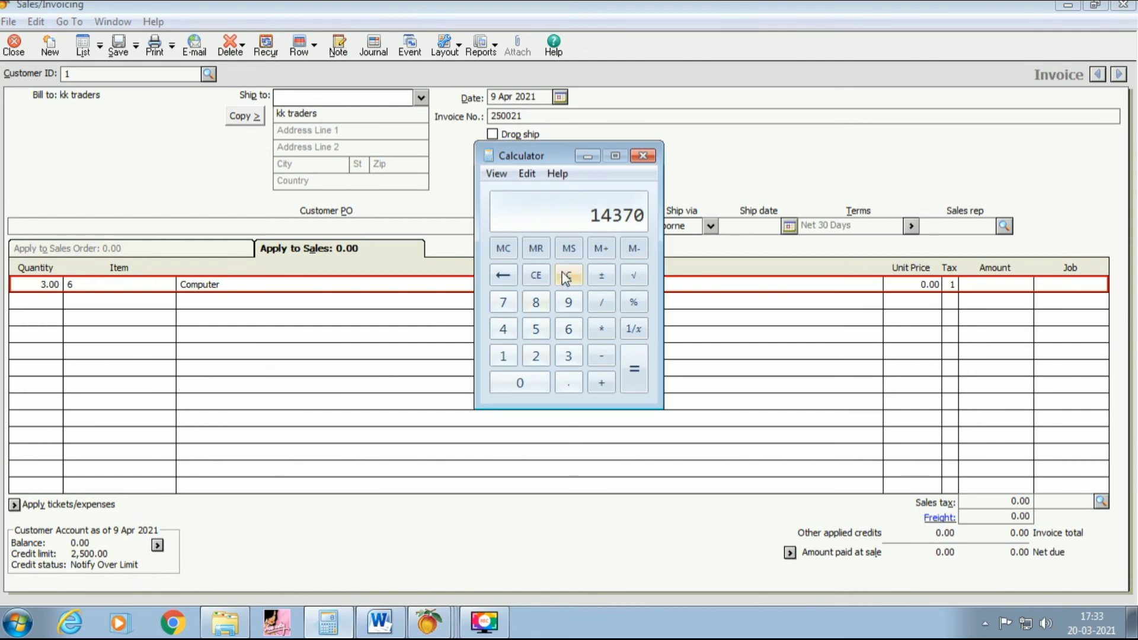
click(588, 156)
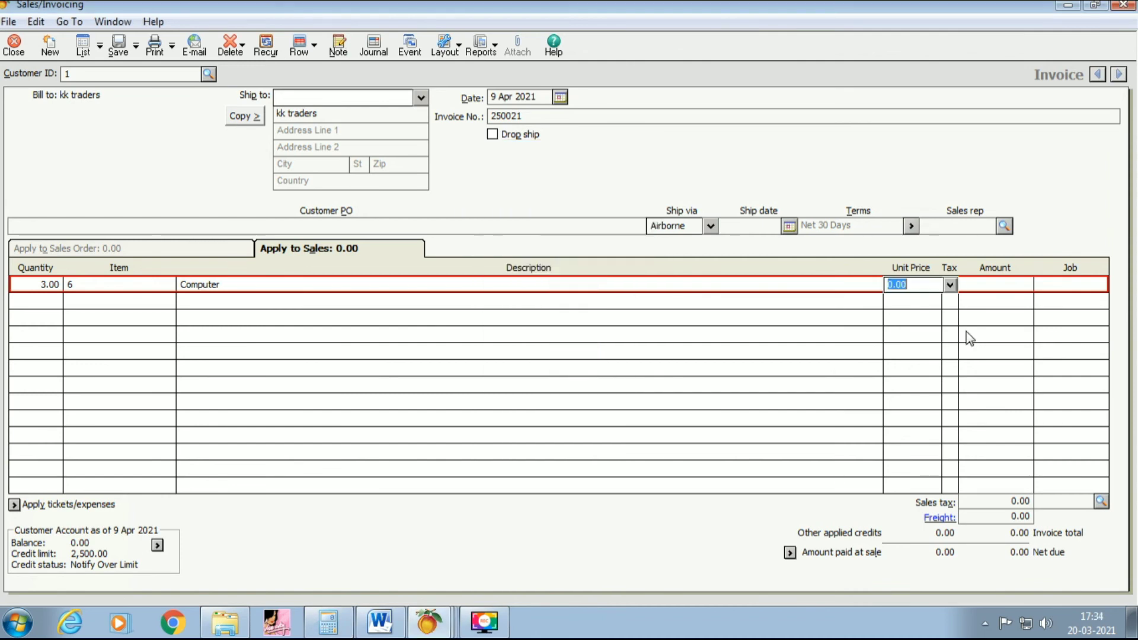
text(1437)
key(BackSpace)
text(70)
key(Tab)
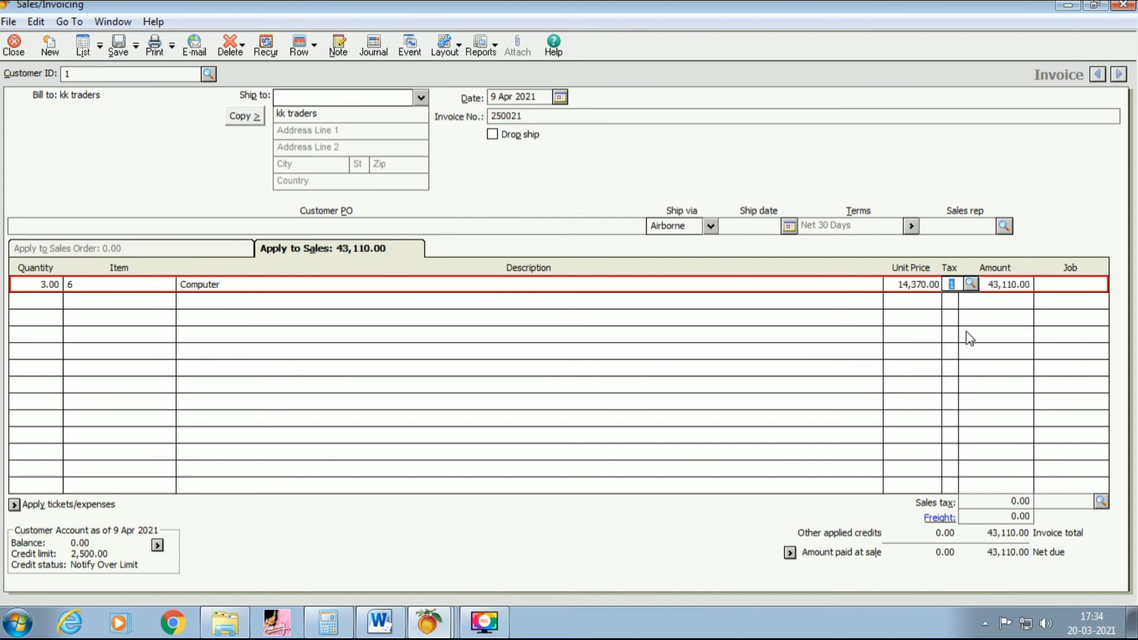
click(121, 53)
click(574, 376)
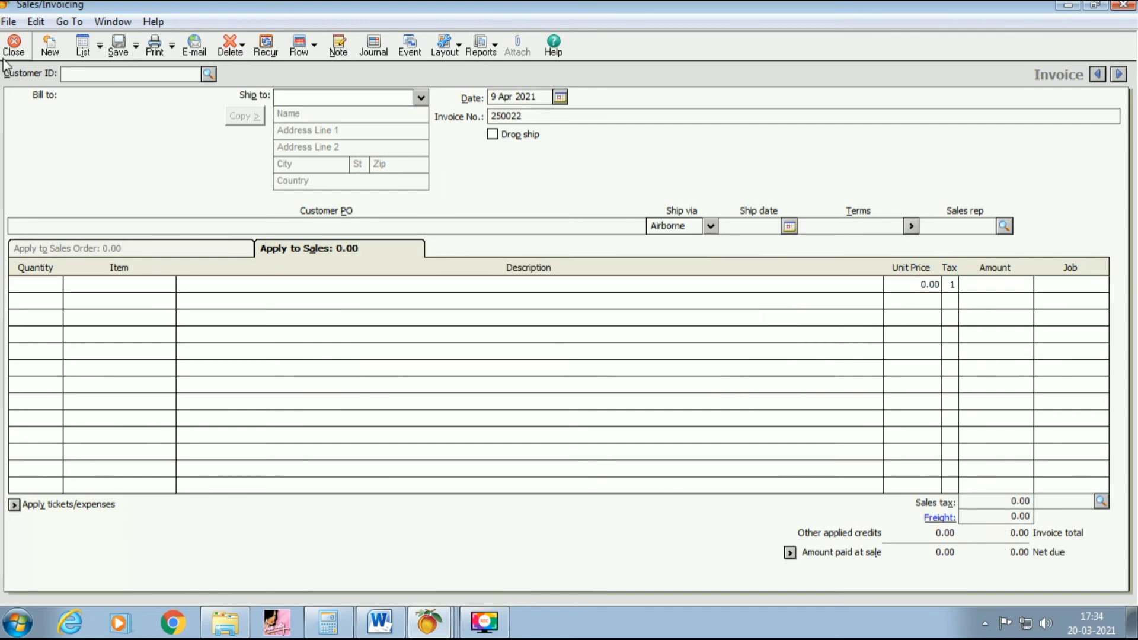
- Switch to the Word outline and highlight the Wage : 1000 line
click(379, 621)
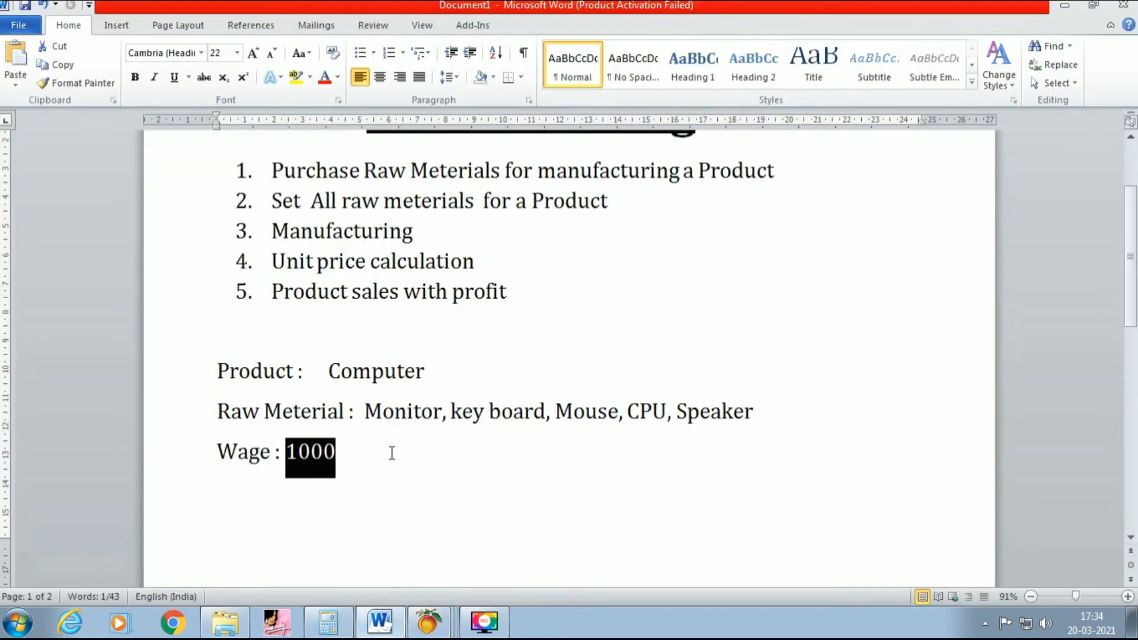
drag(350, 378, 262, 379)
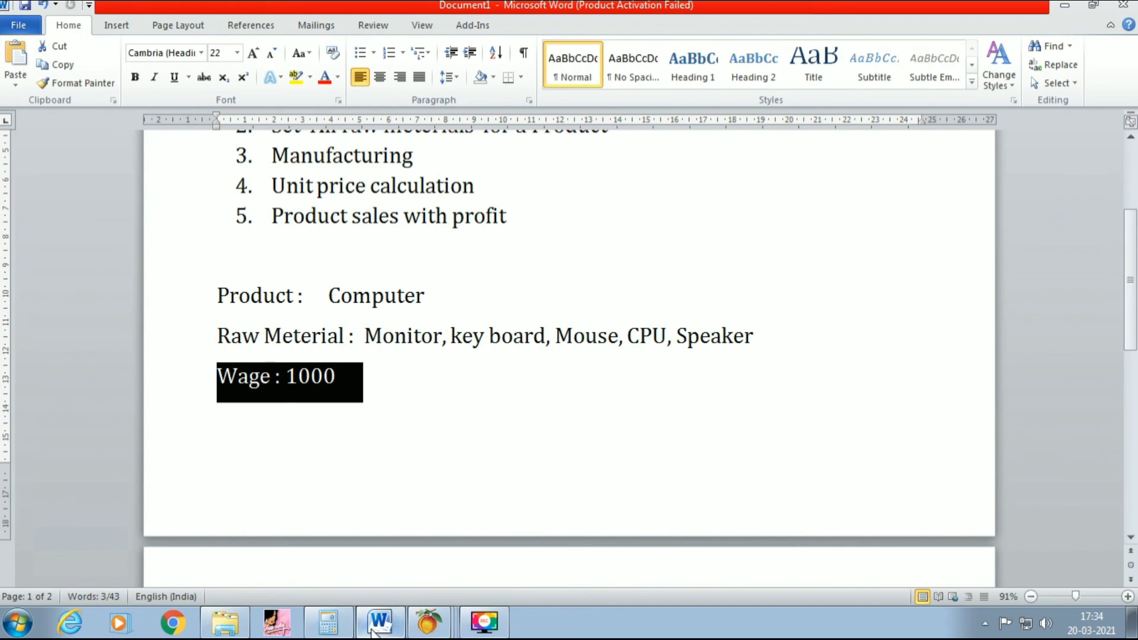
- Switch to Peachtree and start a new general journal entry dated 15 Apr 2021
click(448, 629)
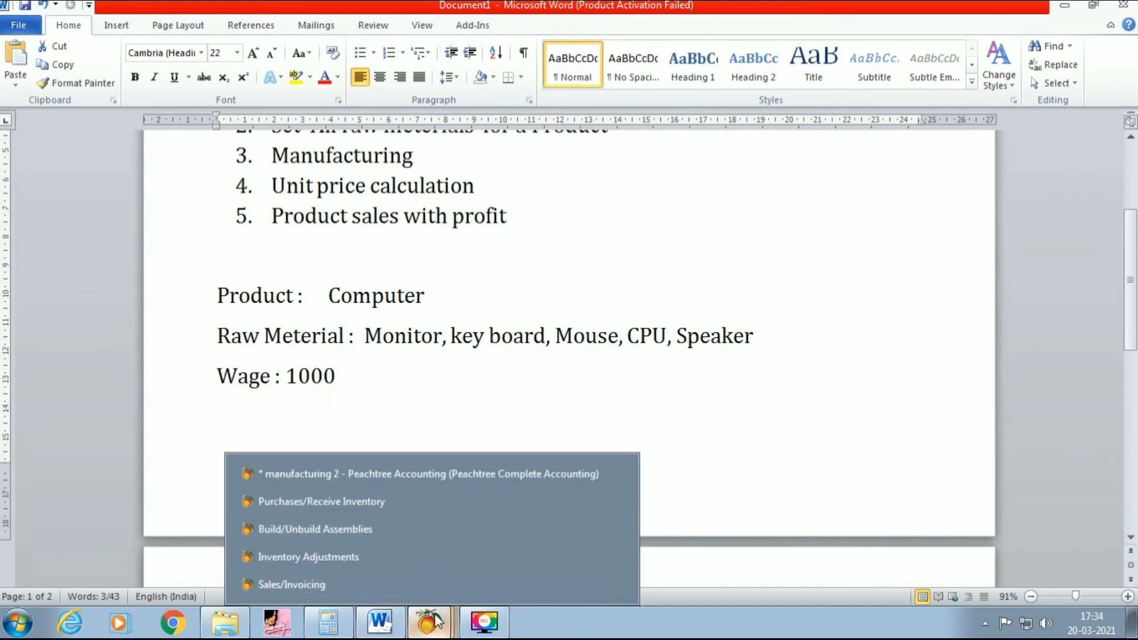
click(349, 477)
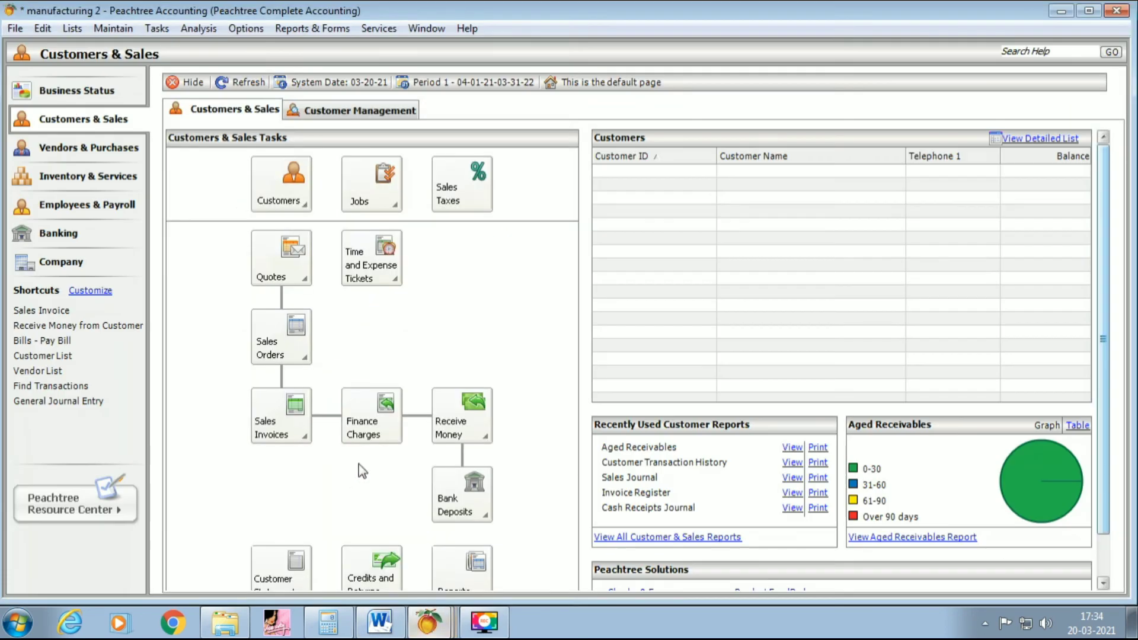
click(82, 271)
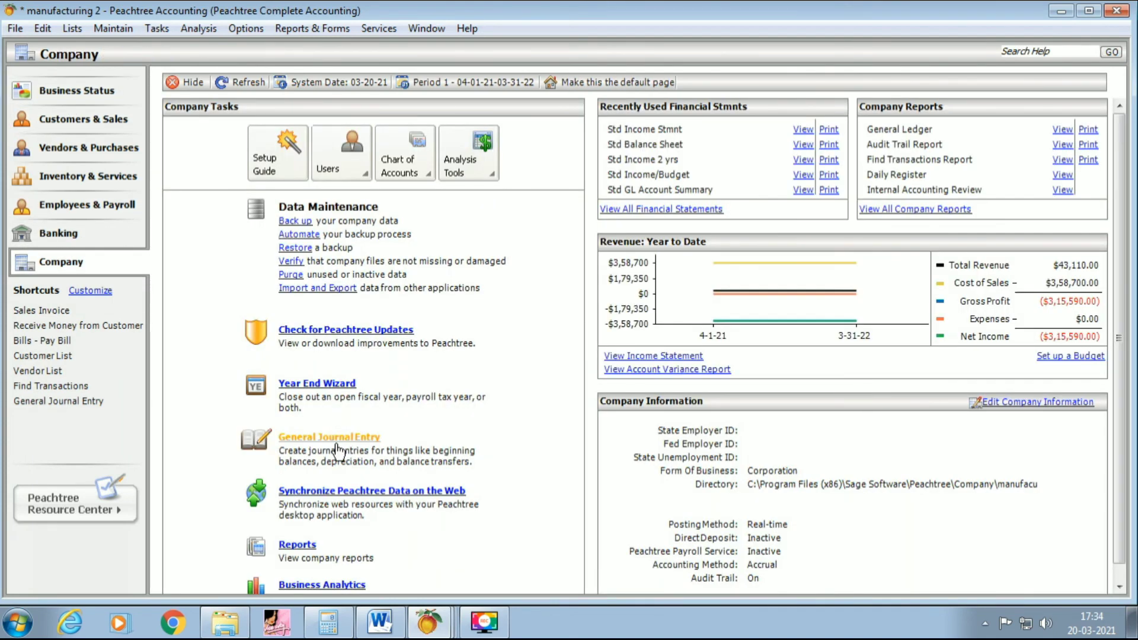
click(338, 451)
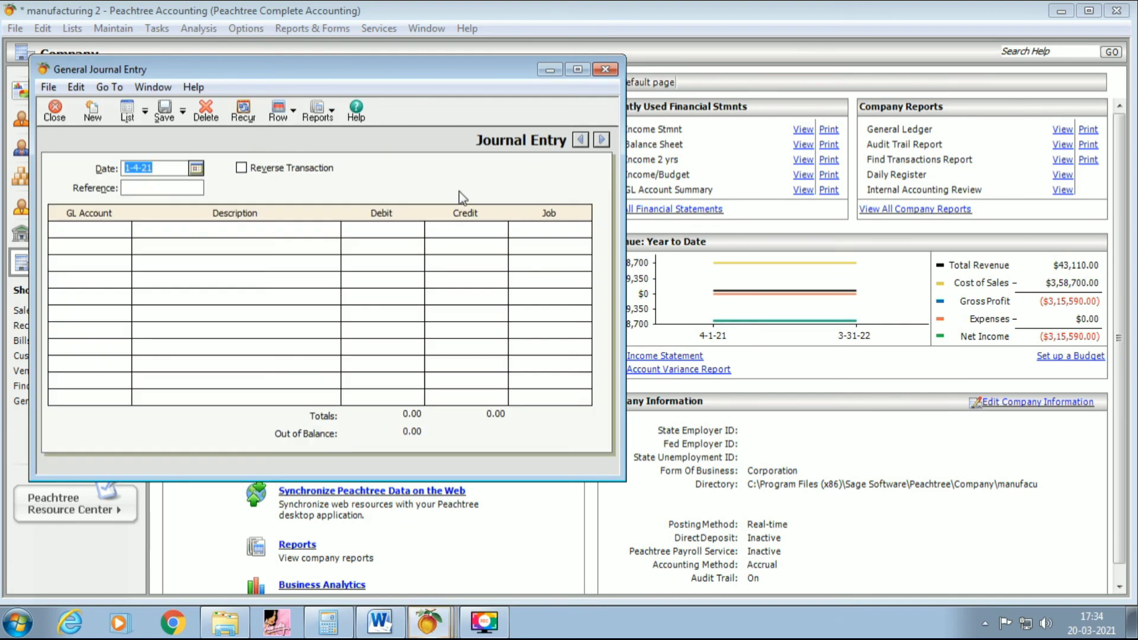
click(578, 71)
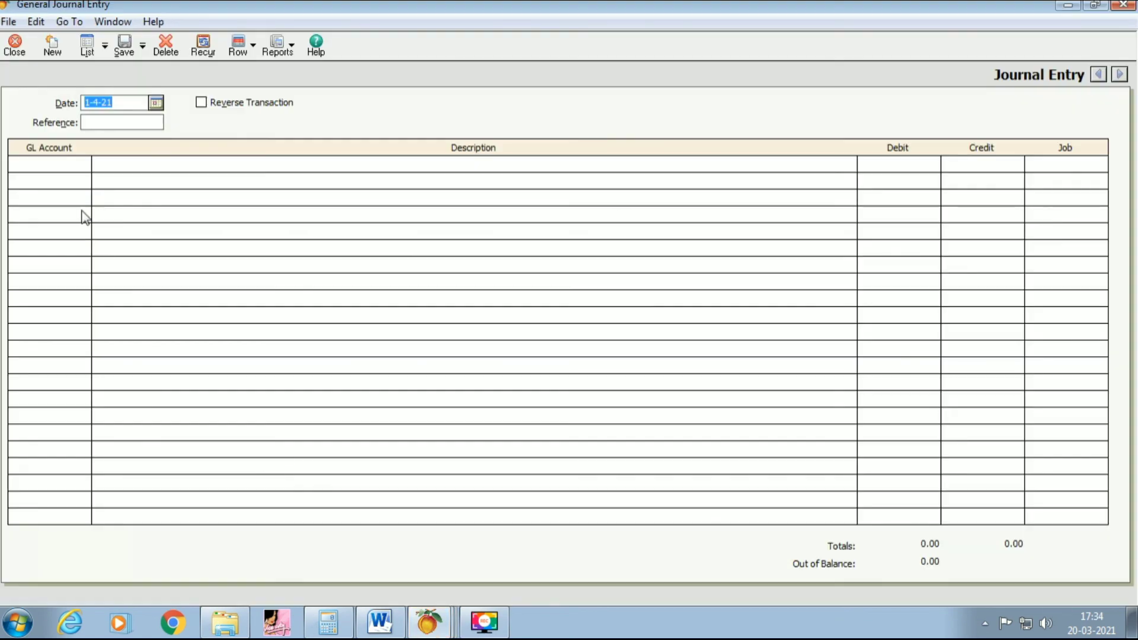
click(156, 103)
click(186, 209)
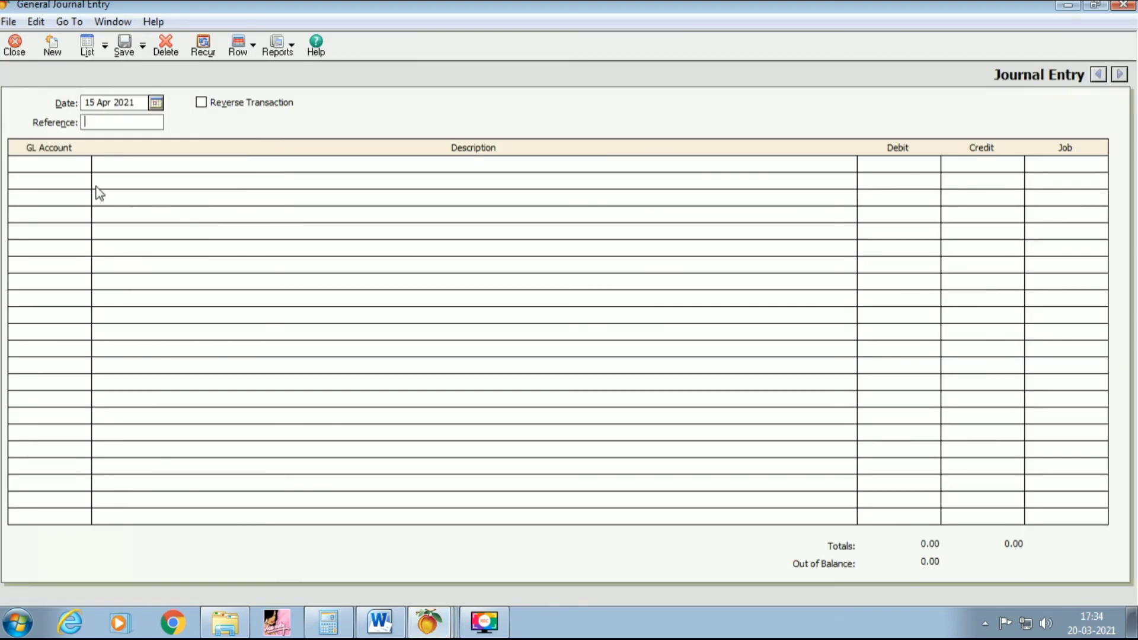
- Create a general ledger account with ID 11, description wage and account type Expenses
click(74, 168)
click(83, 163)
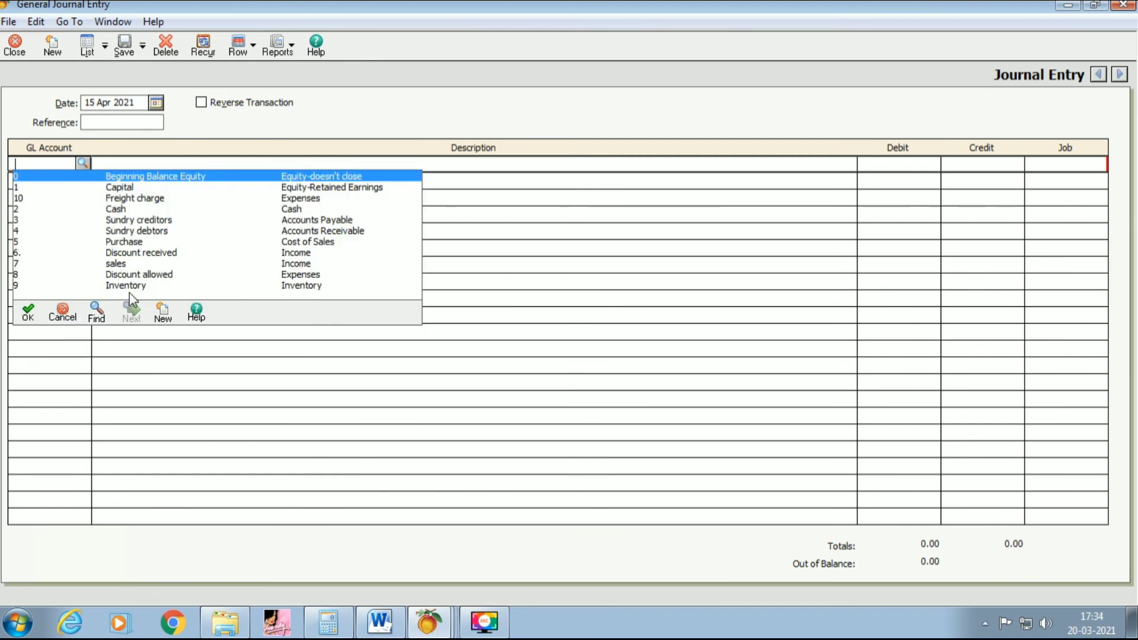
click(161, 312)
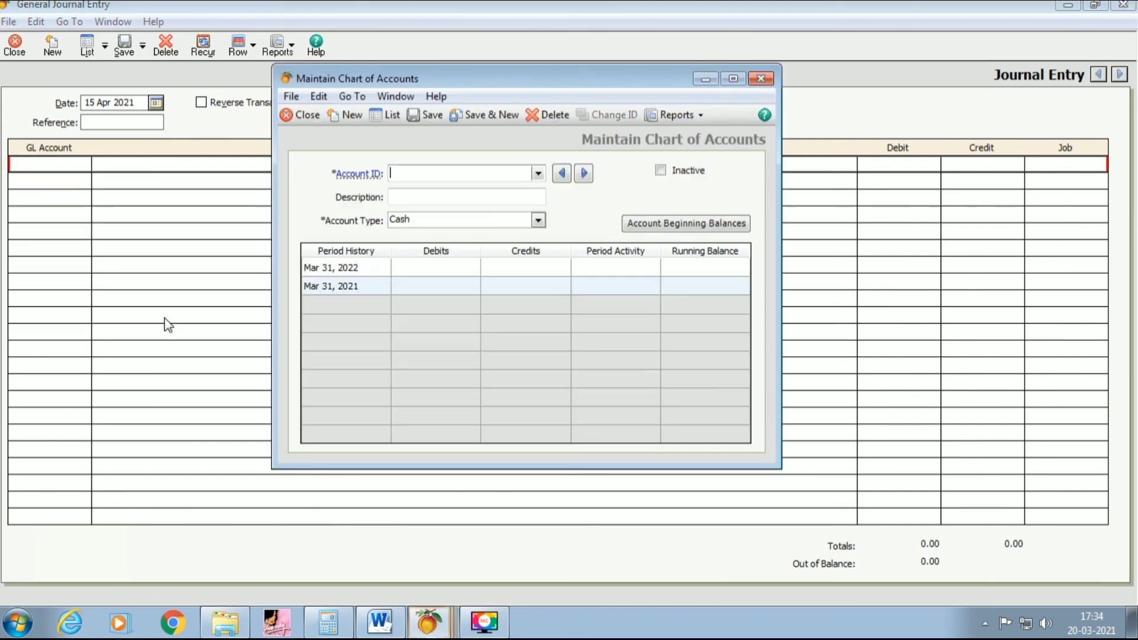
text(11)
key(Tab)
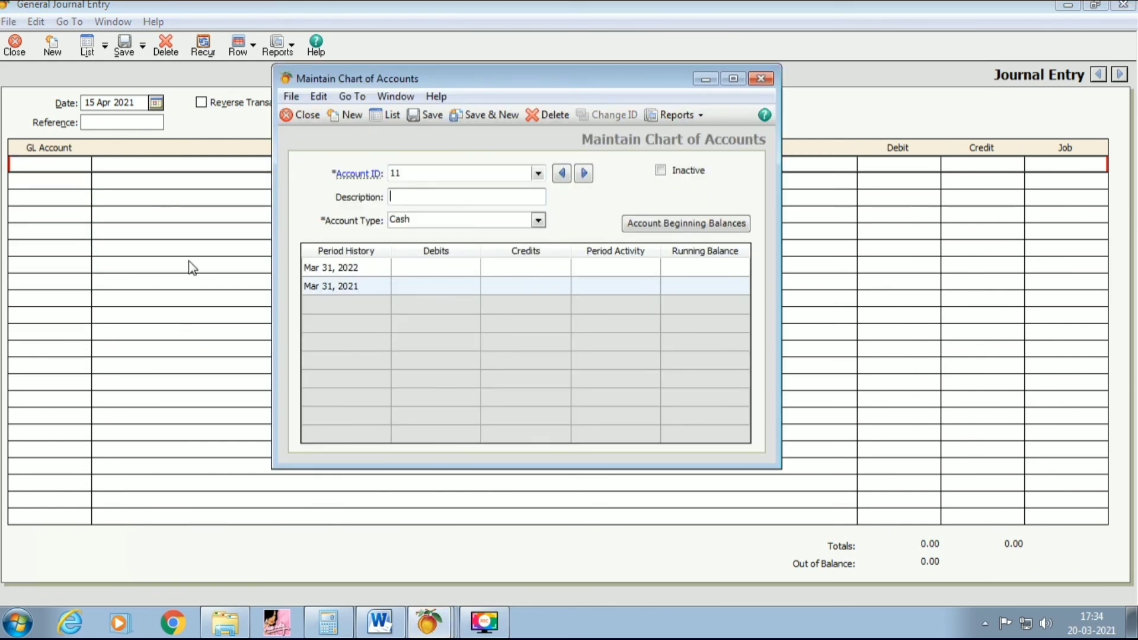
text(wage)
key(Tab)
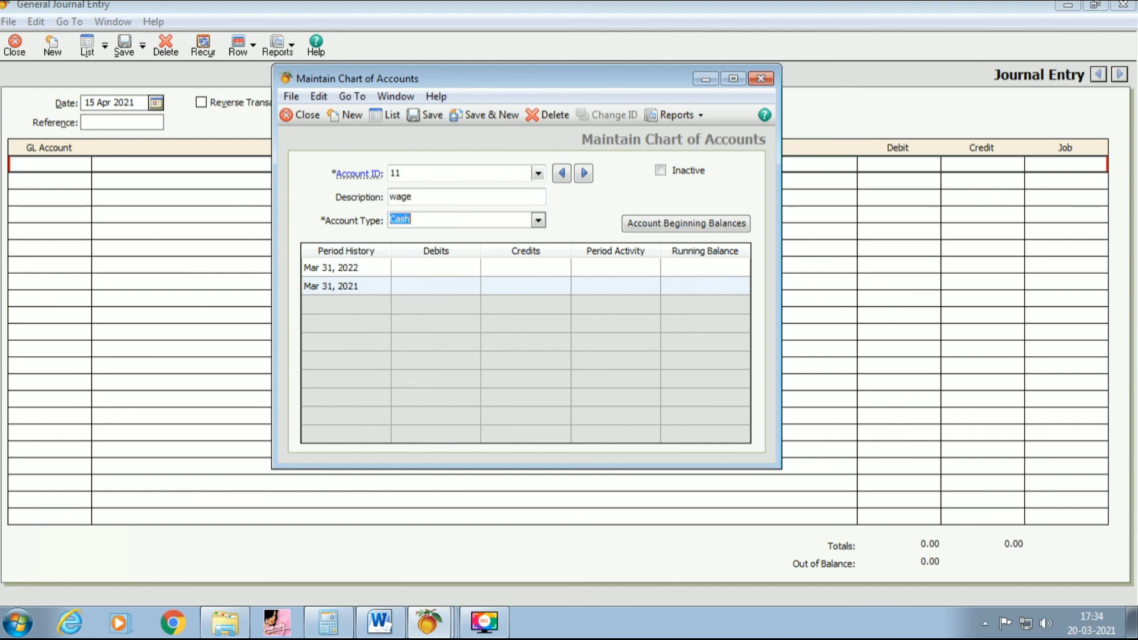
key(e)
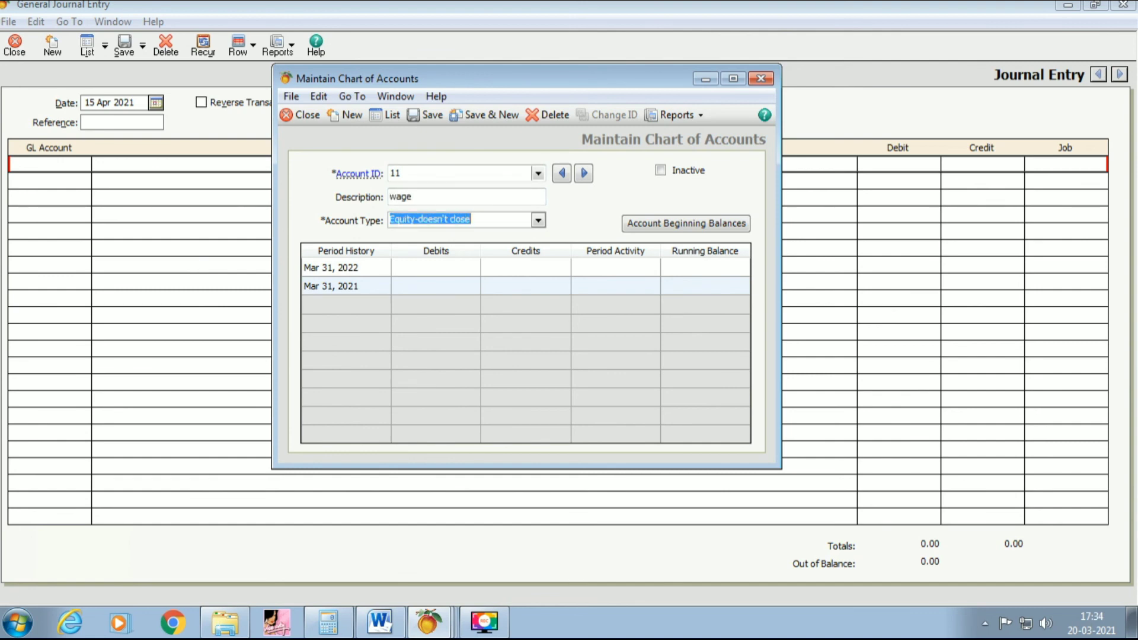
key(Down)
key(Down)
key(Down)
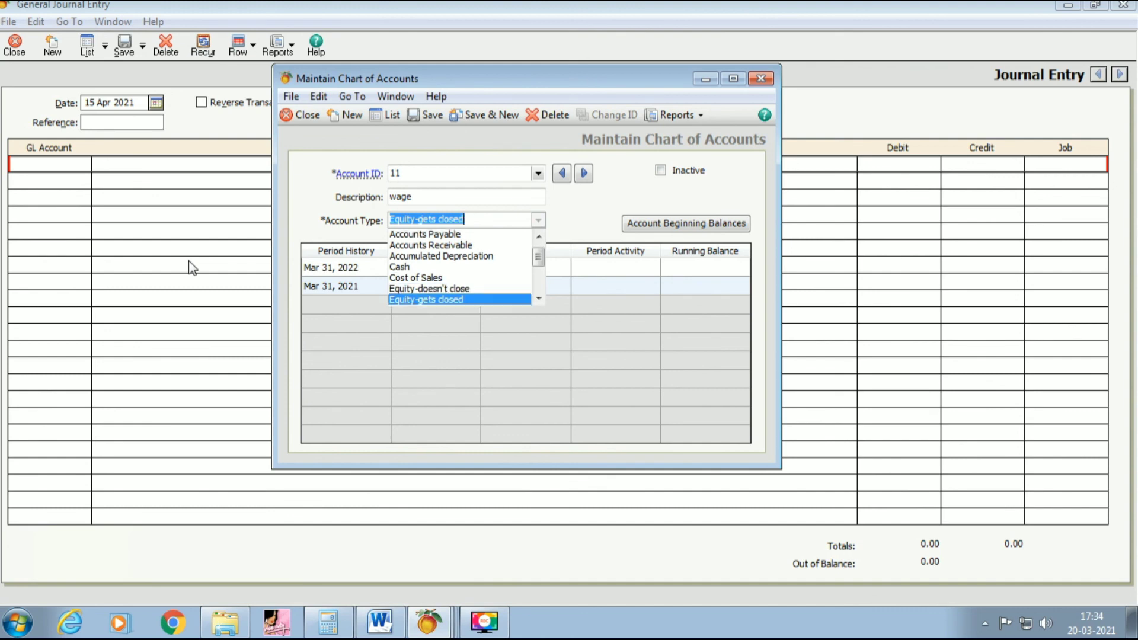
key(Tab)
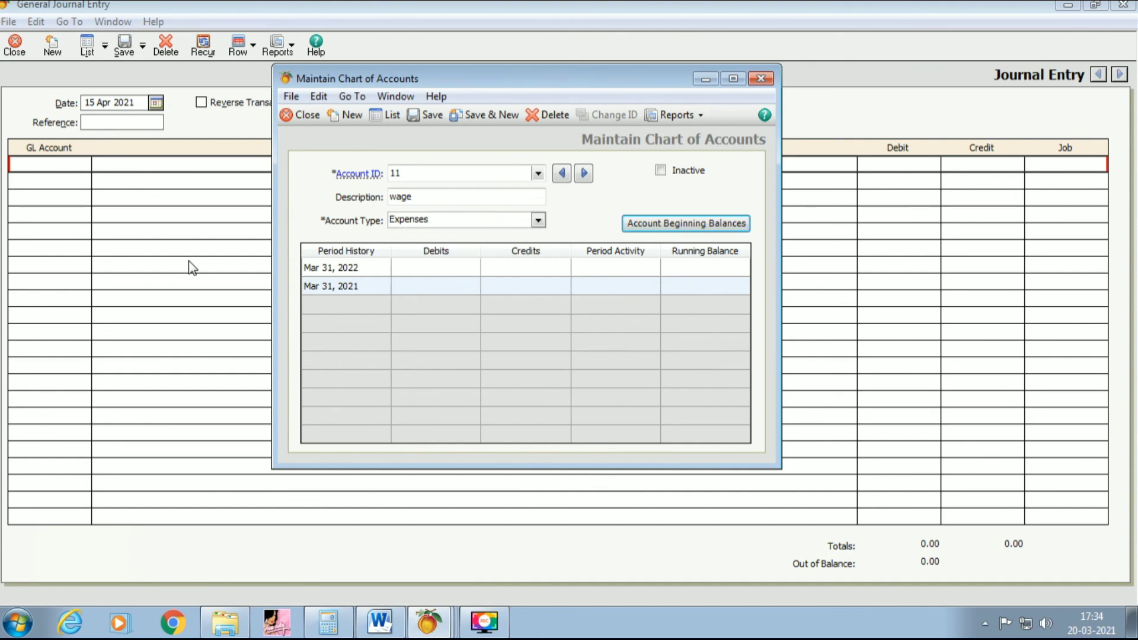
click(424, 115)
click(300, 115)
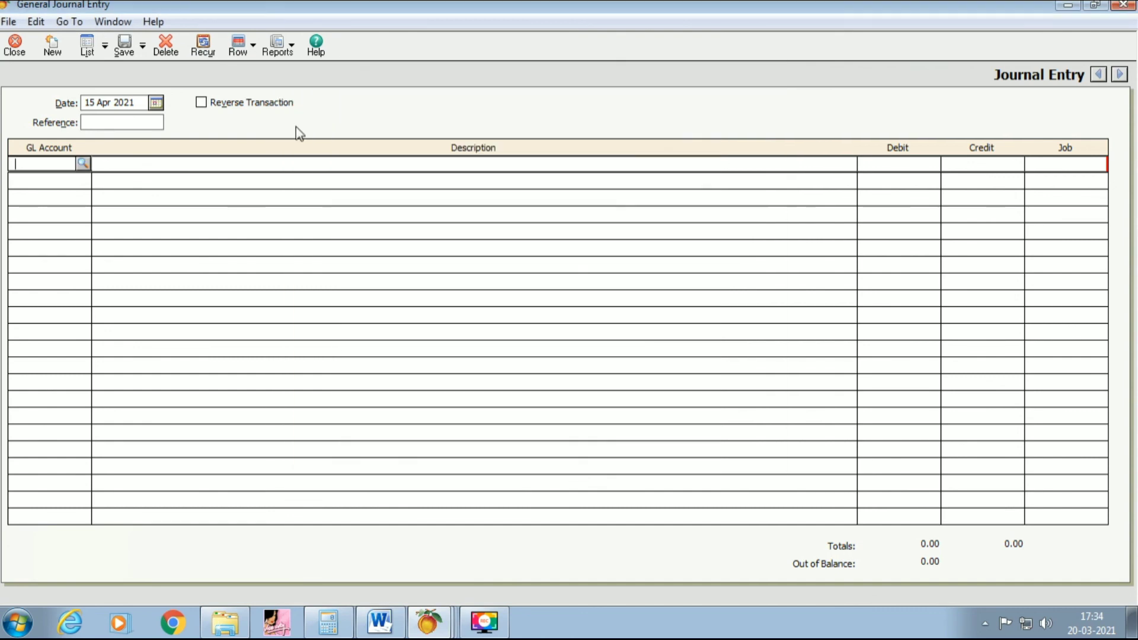
- Add a journal line debiting 1000 to the wage account with the description "wage paid on manufacturing"
click(83, 163)
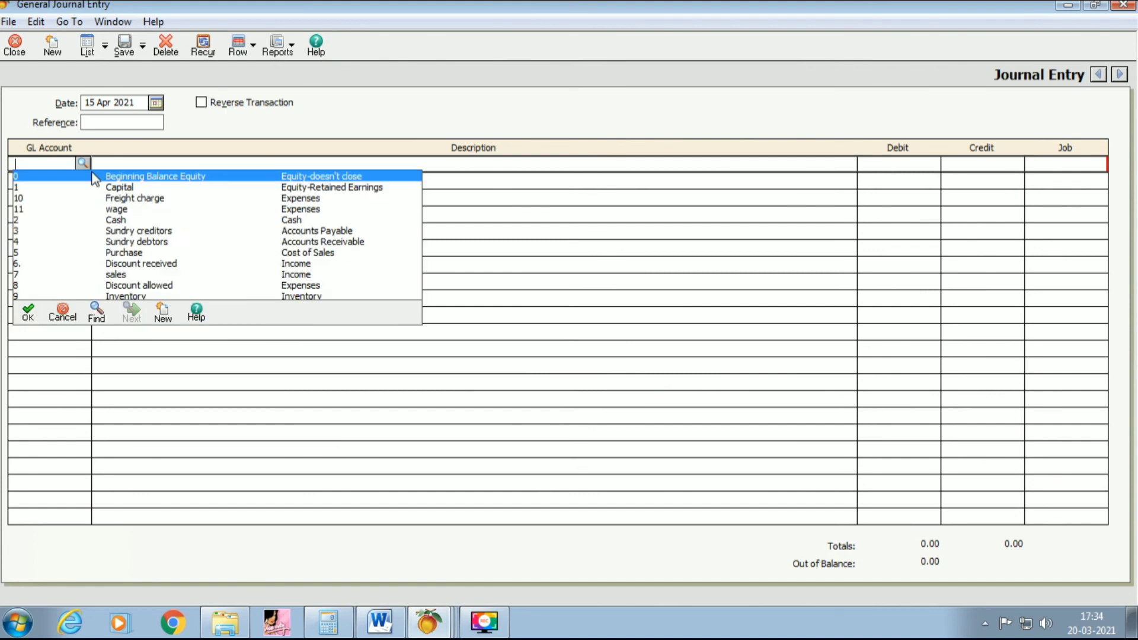
double_click(126, 209)
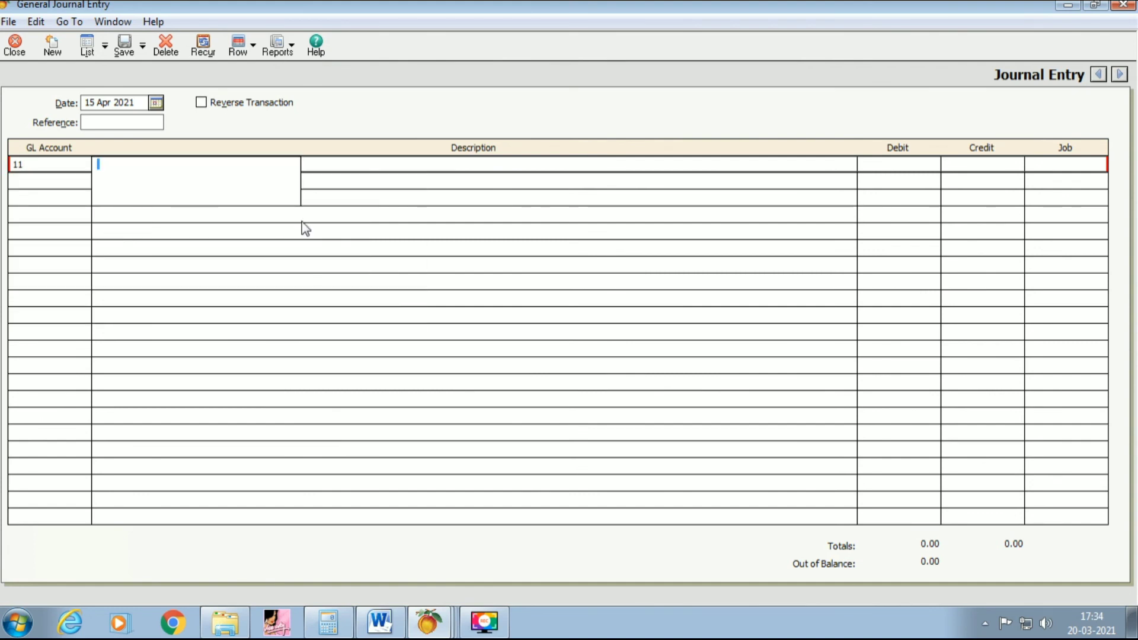
text(wage paid )
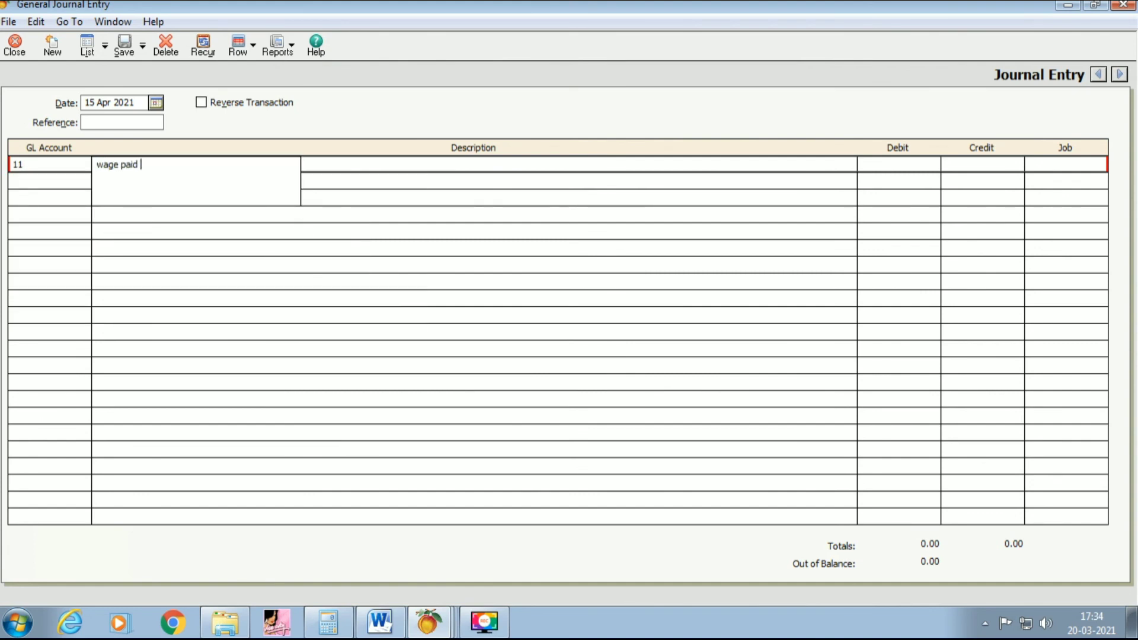
text(on manufacturing)
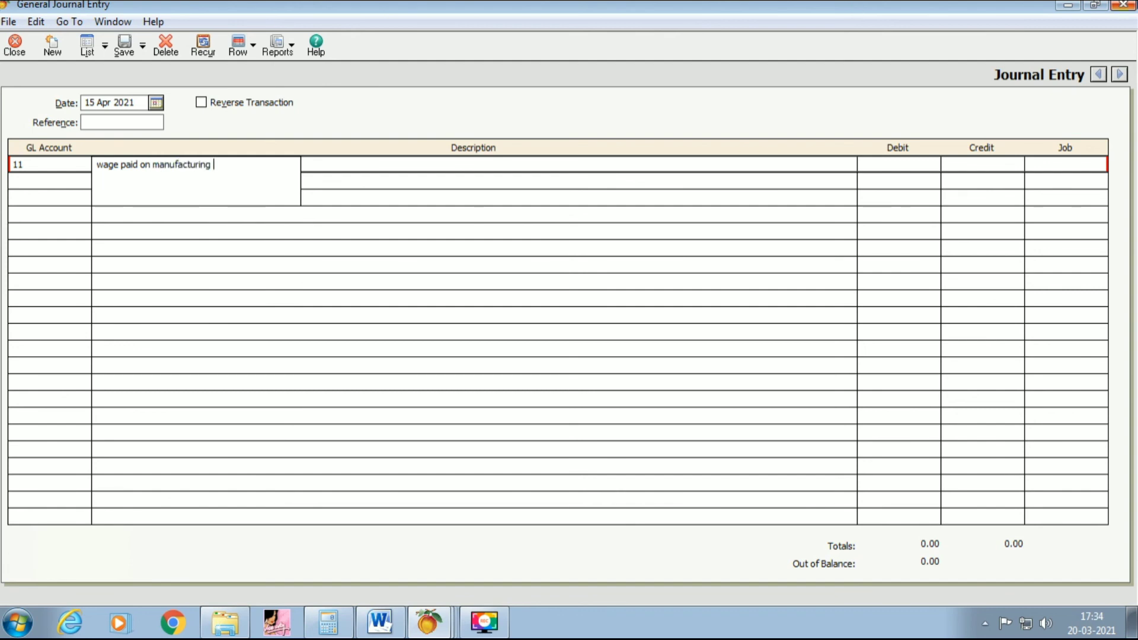
key(Tab)
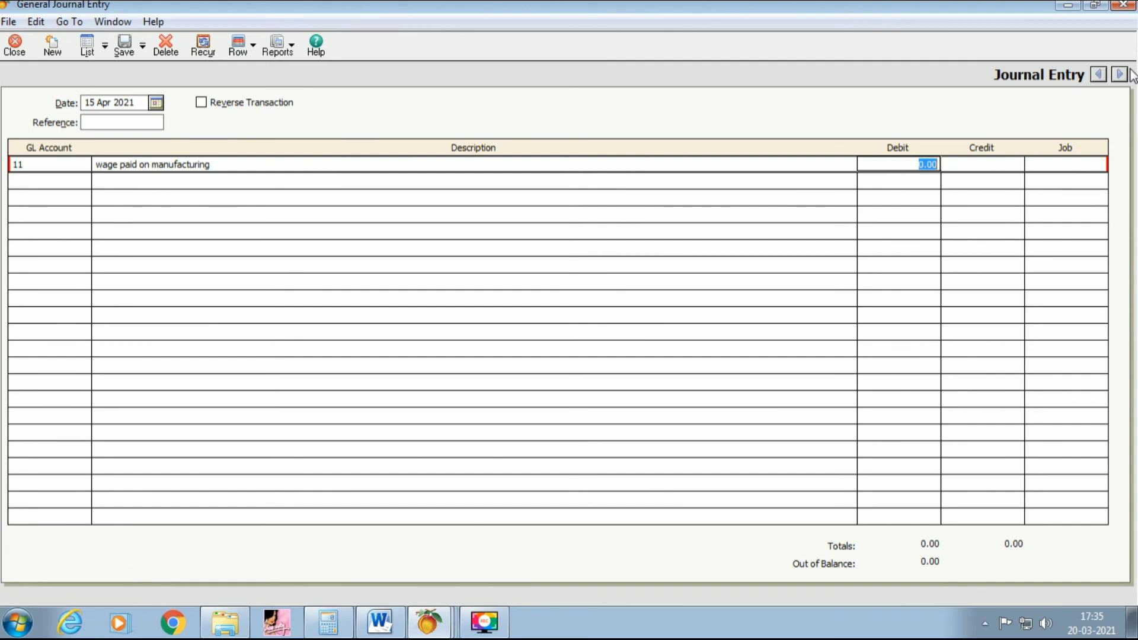
text(1000)
key(Tab)
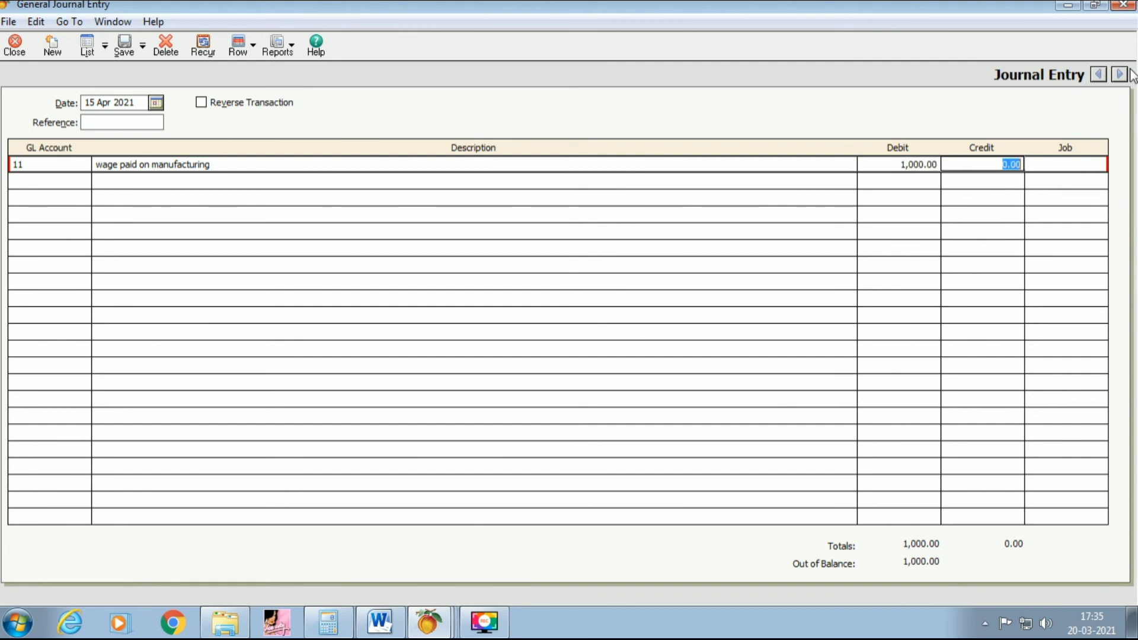
- Add a second journal line crediting 1000 to the Cash account, save the entry and close the journal window
click(69, 178)
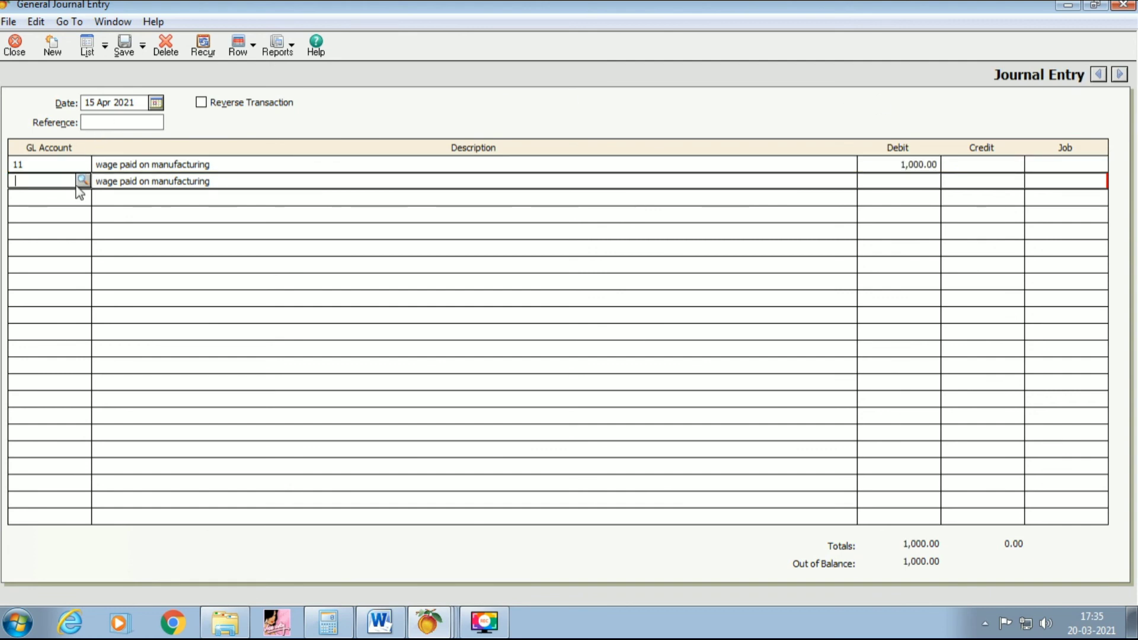
click(83, 180)
double_click(122, 239)
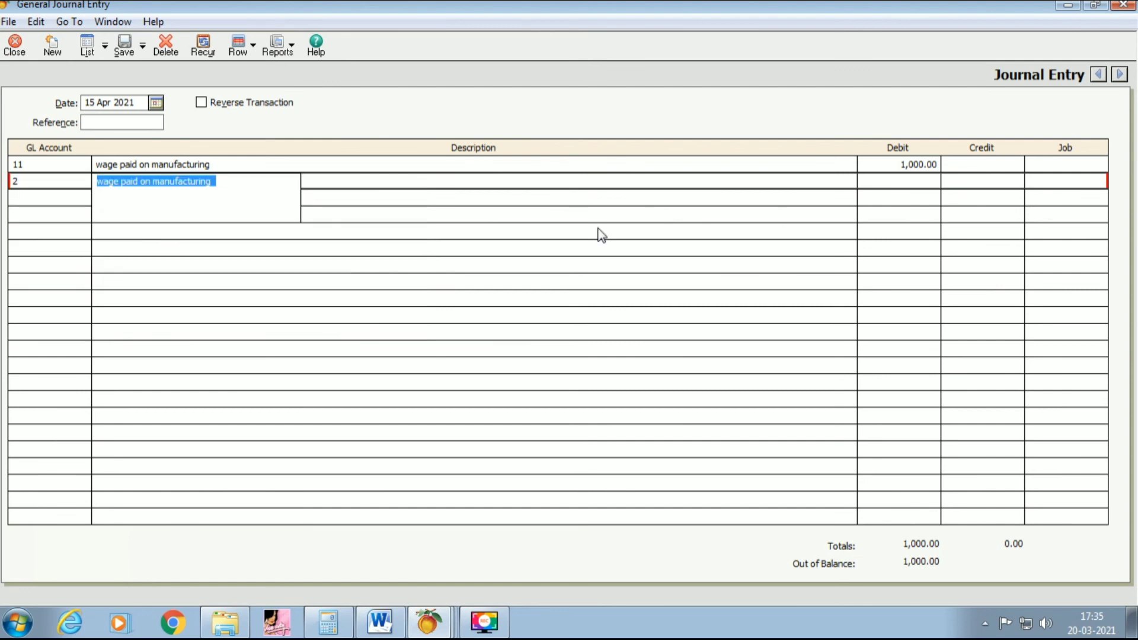
click(980, 183)
text(1000)
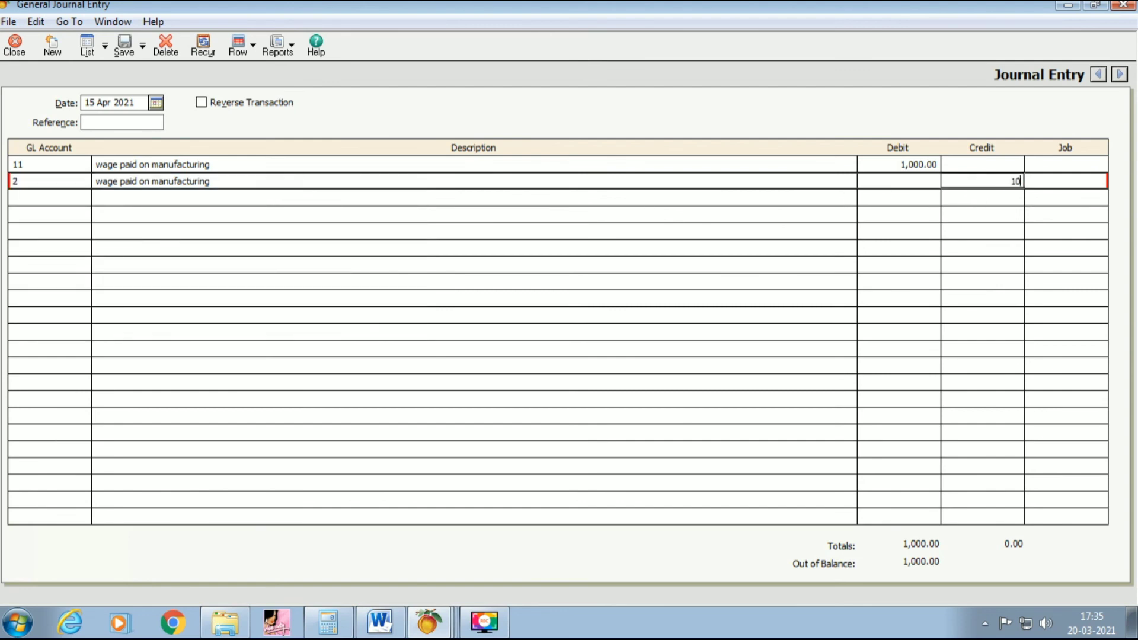
click(119, 51)
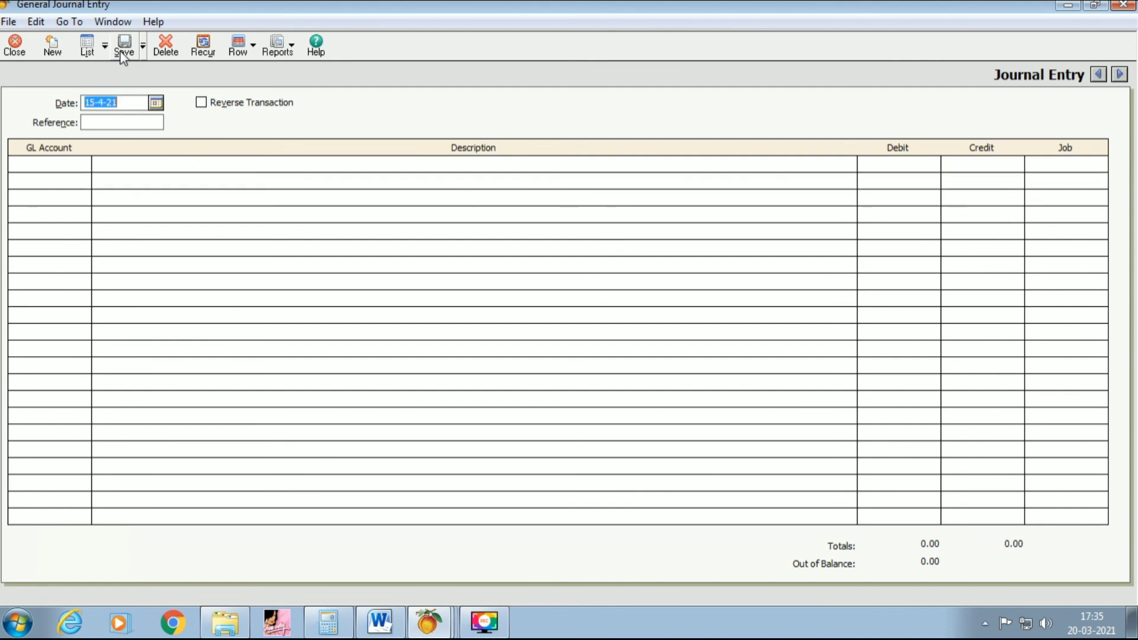
click(24, 56)
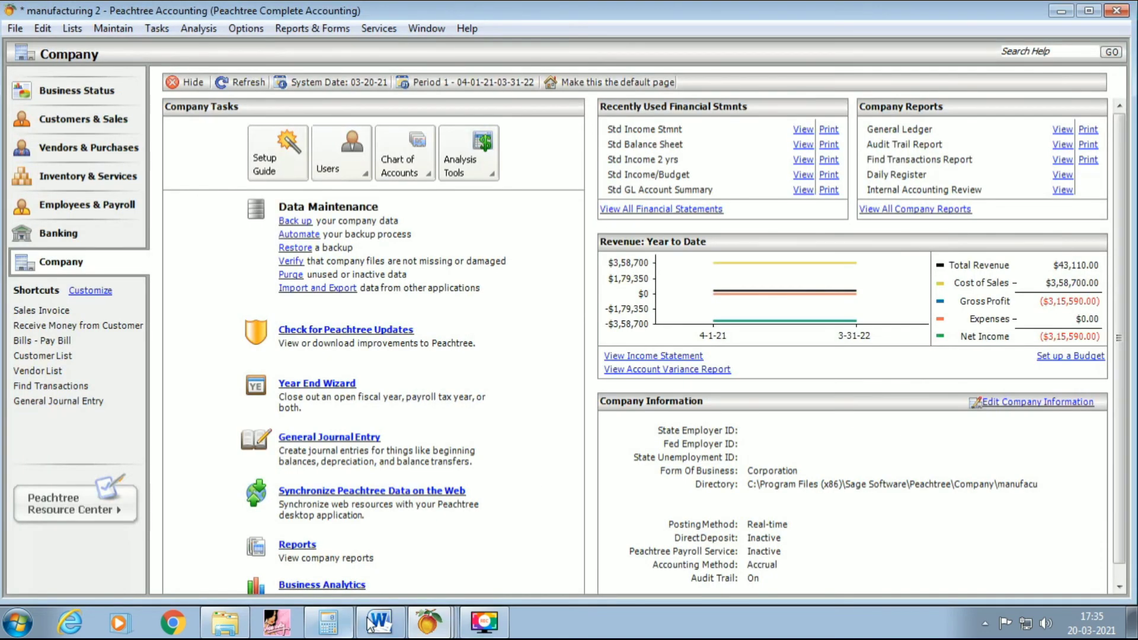
- Review the manufacturing steps in the Word outline and return to the main Peachtree window
click(379, 622)
scroll(415, 370, up, 3)
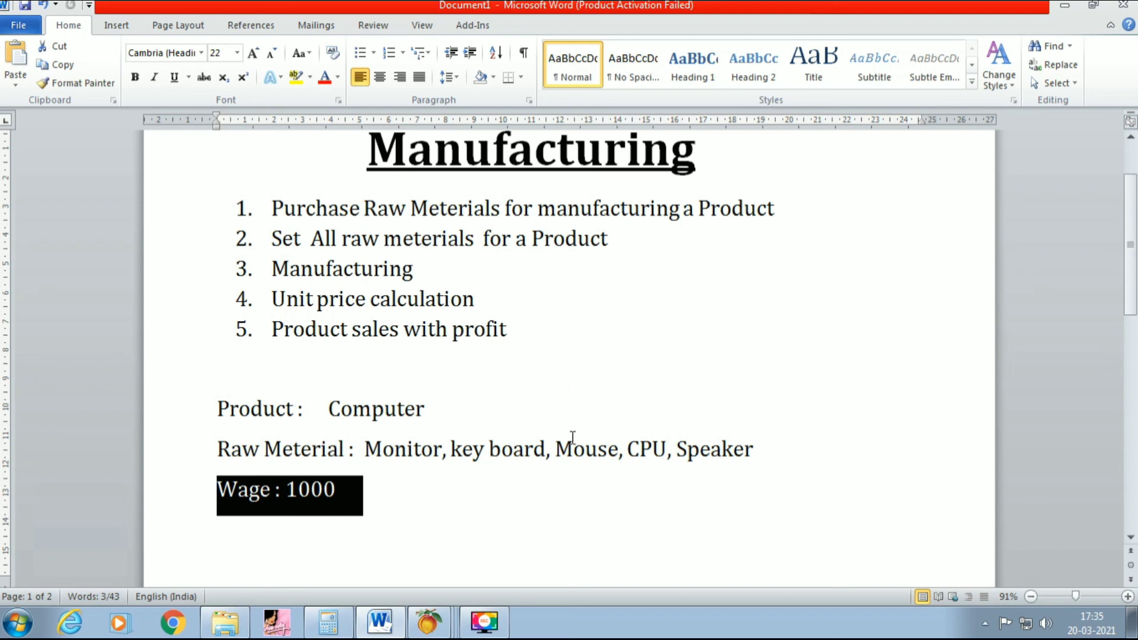
click(428, 622)
click(335, 479)
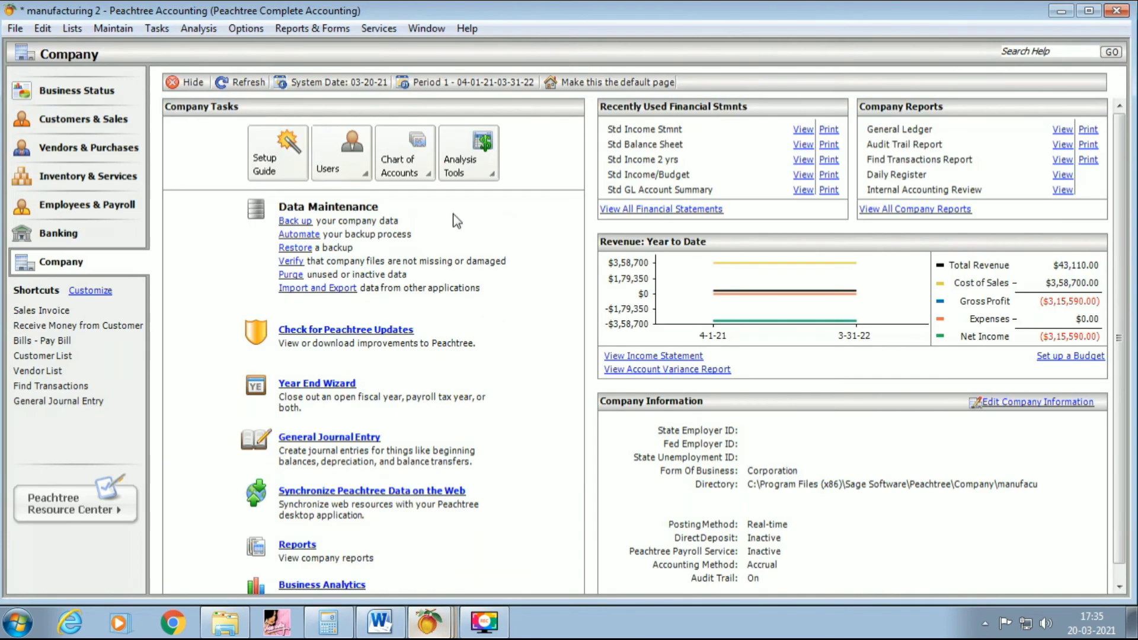
- Display the standard Income Stmnt report for the current period, examine the wage expense and net income, and close the report windows
click(316, 32)
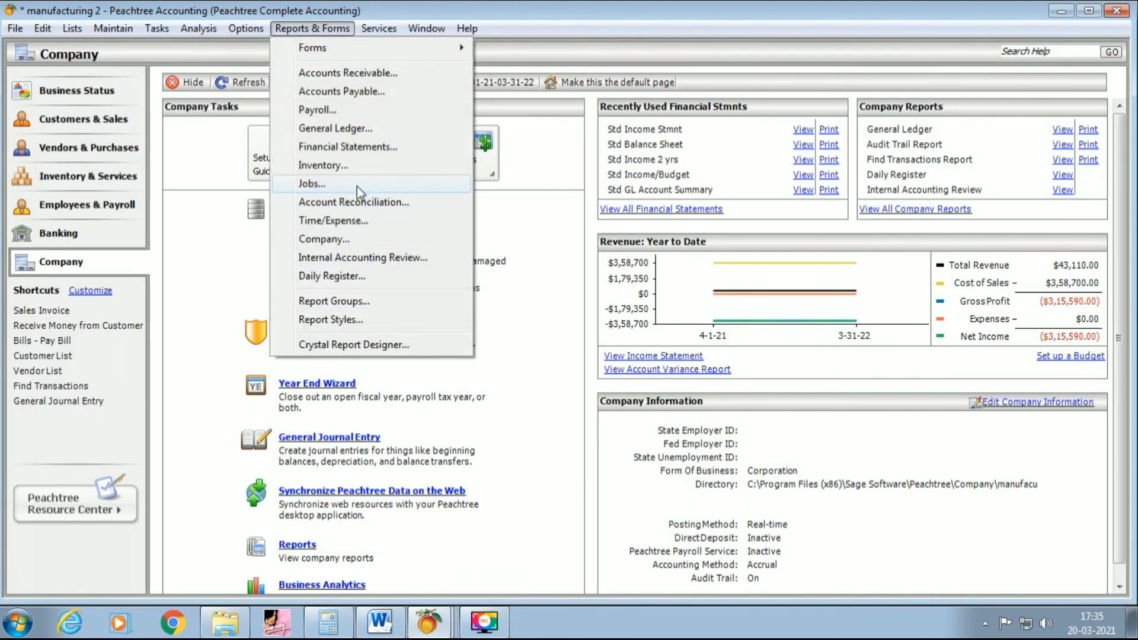
click(355, 147)
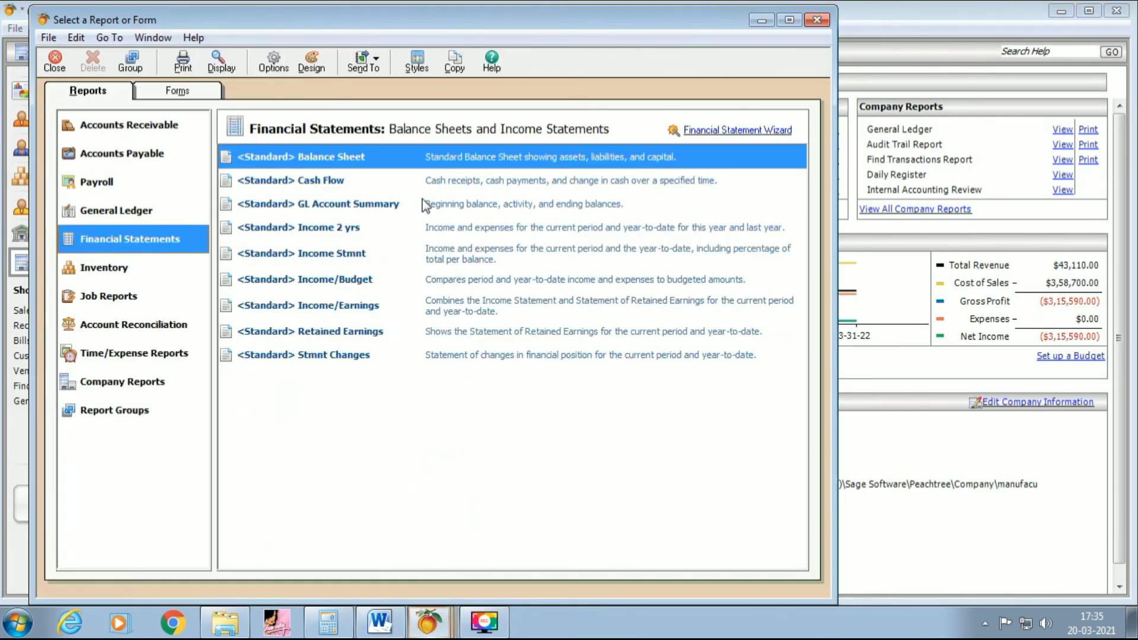
double_click(347, 259)
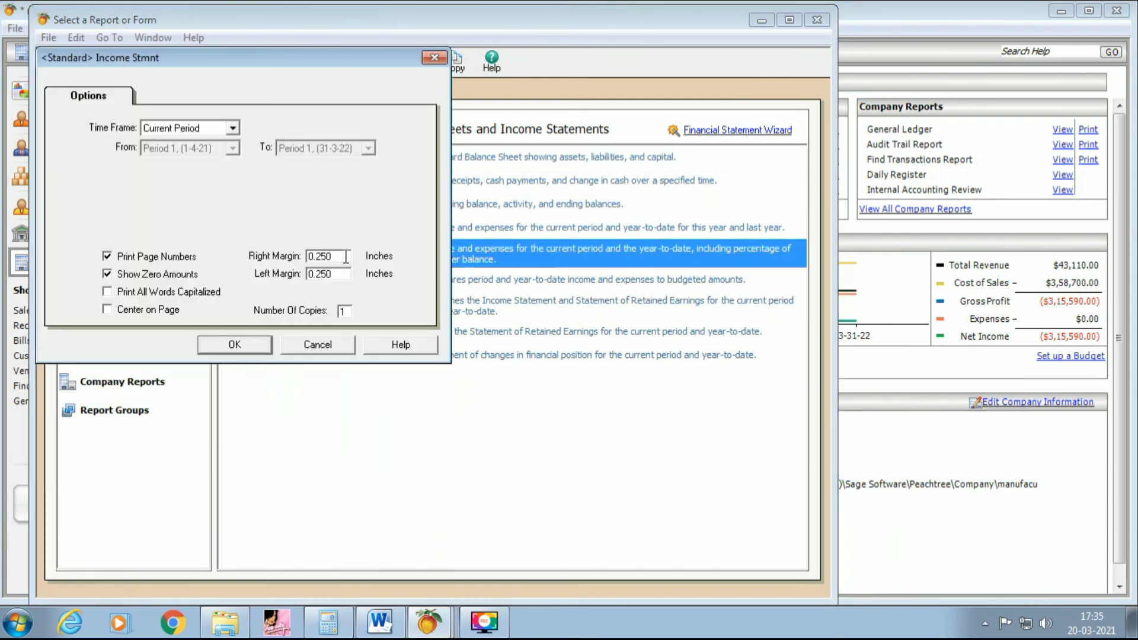
click(234, 345)
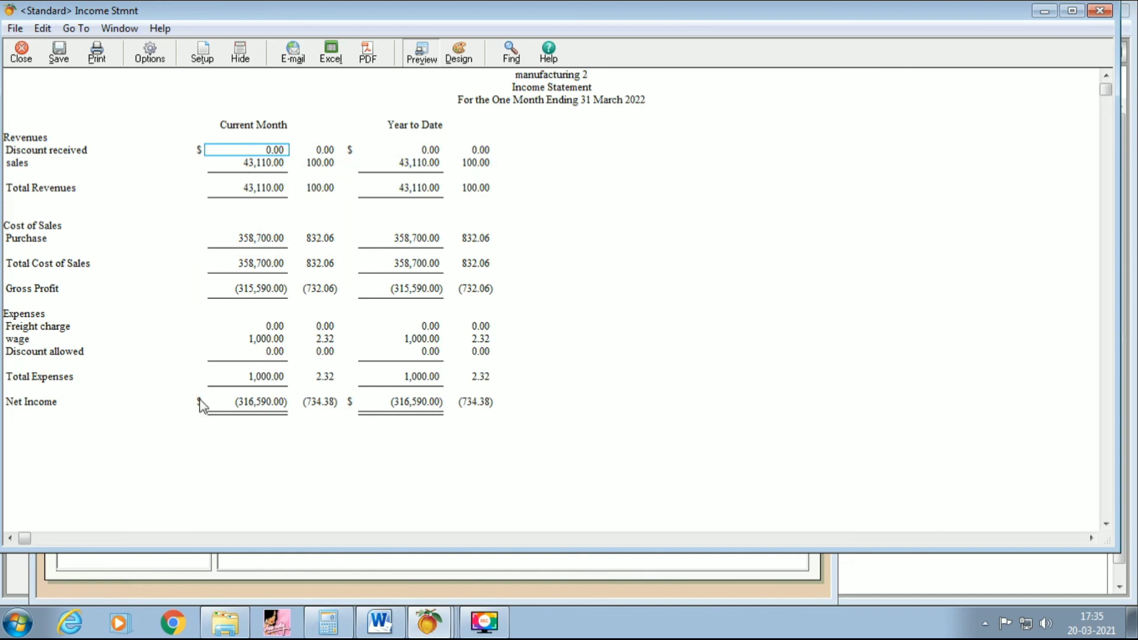
click(10, 52)
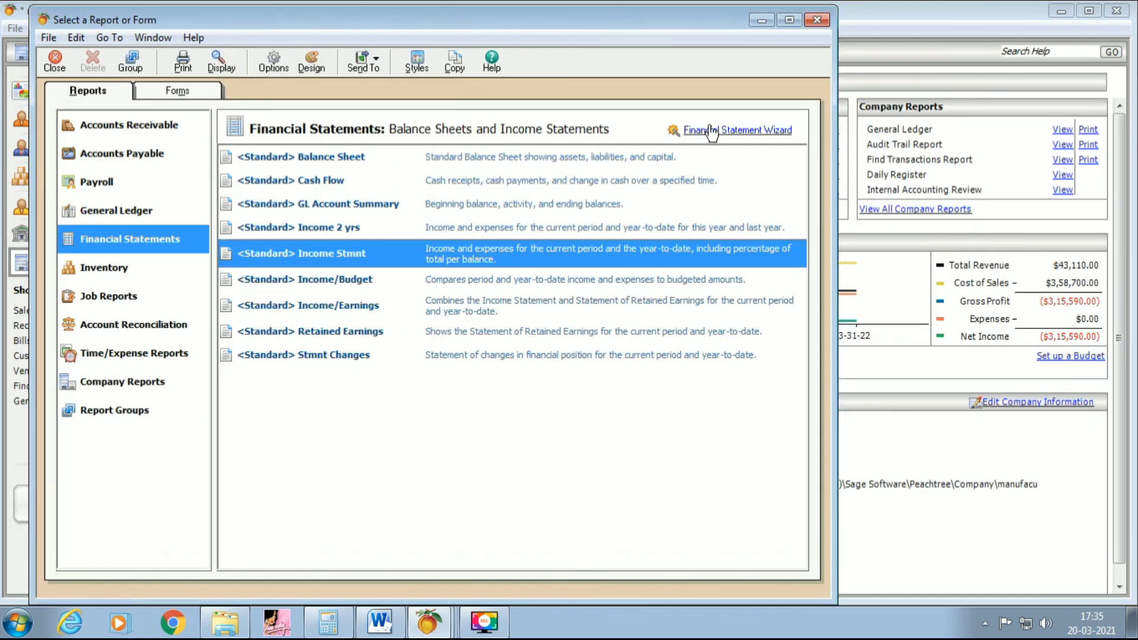
click(817, 21)
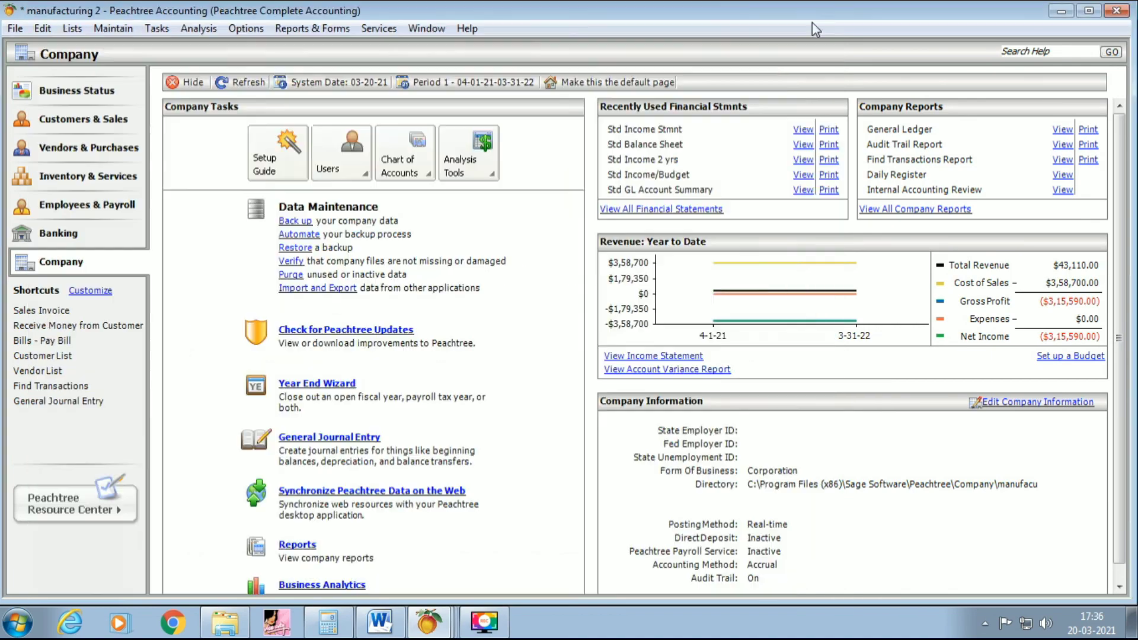
click(315, 29)
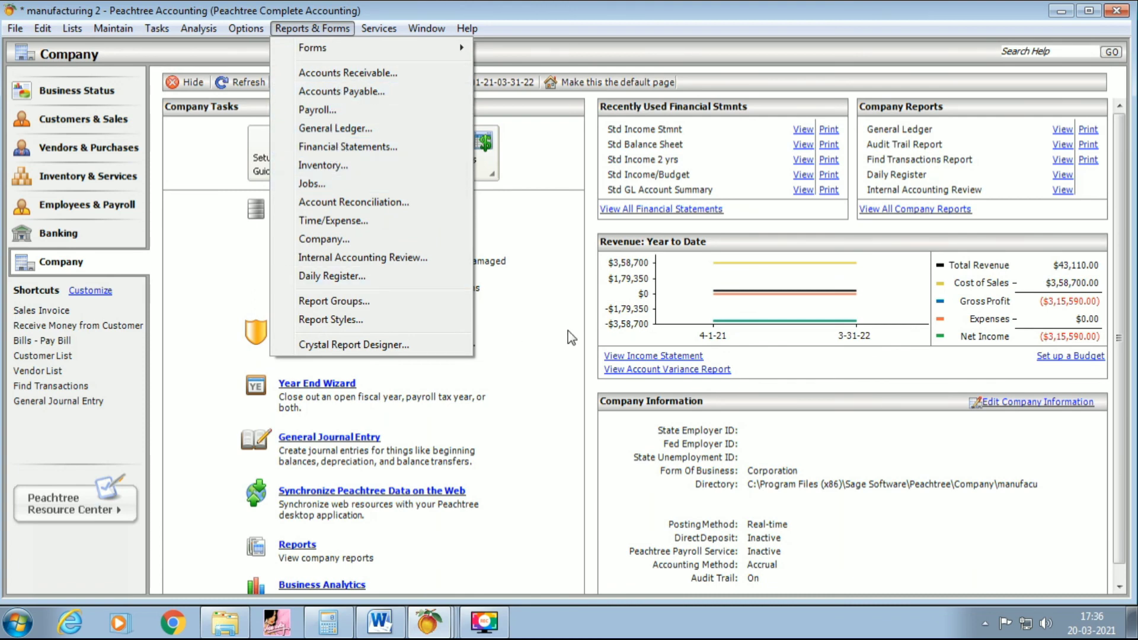
click(555, 346)
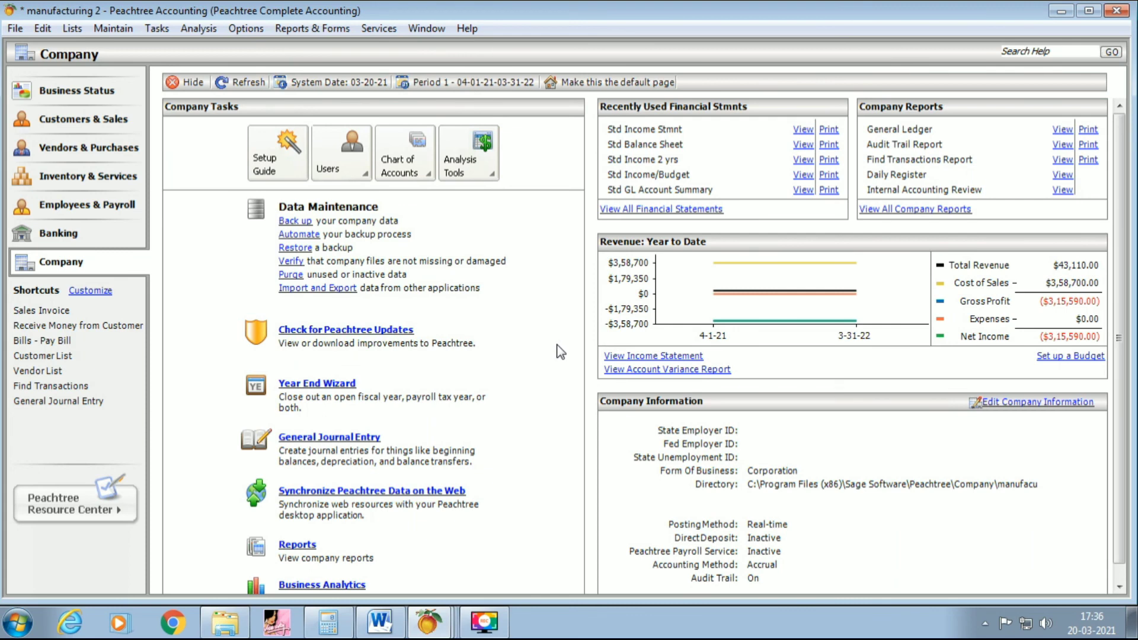